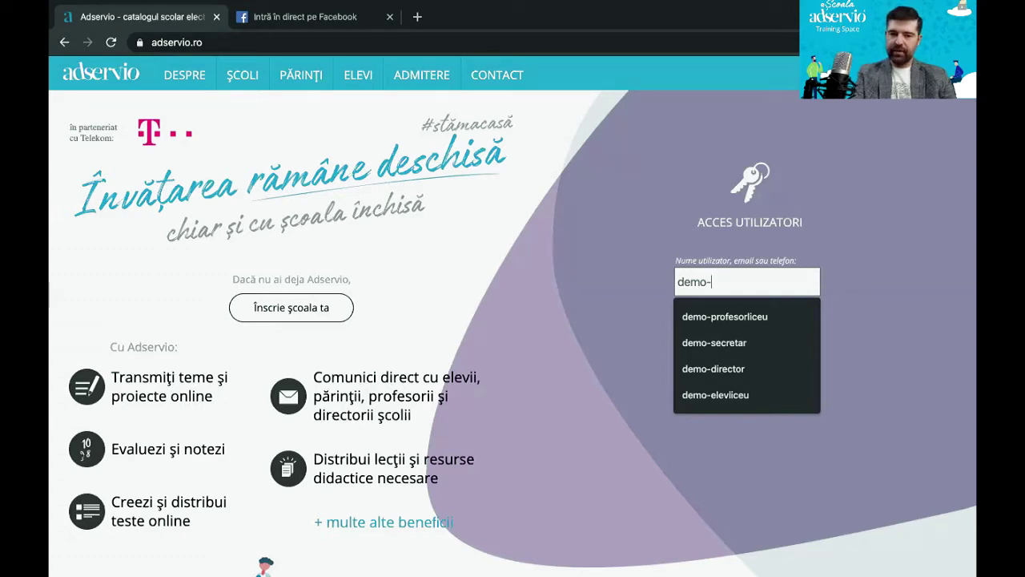
Step: Enter the username demo-director in the user access form and proceed with the login
text(director)
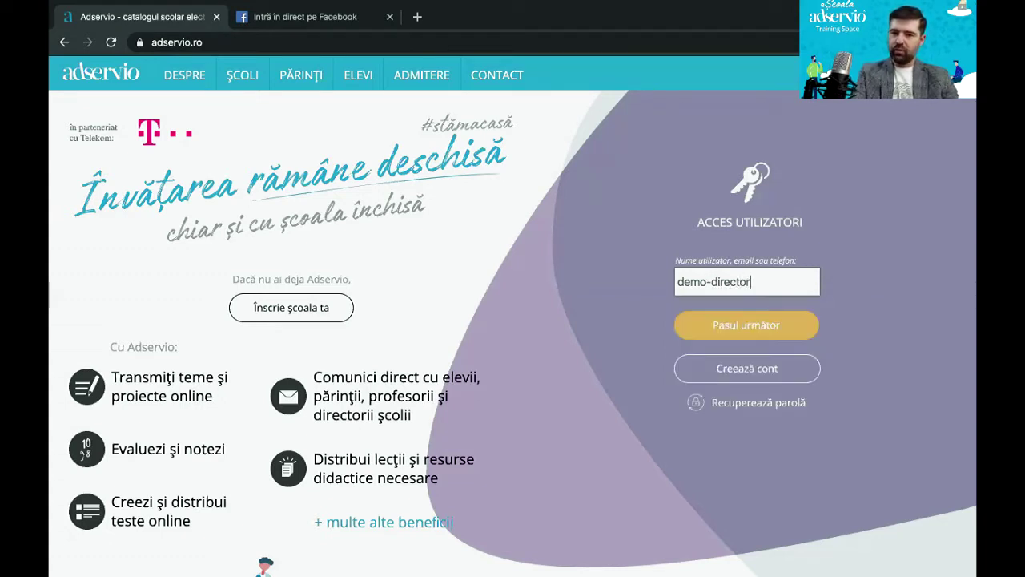
key(Return)
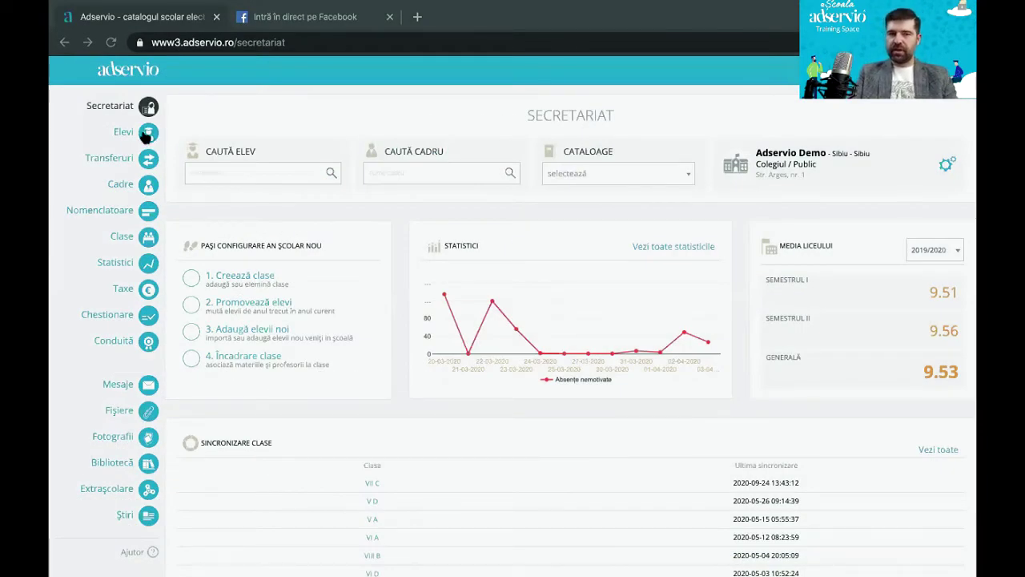
Step: Open the Foaie matricolă of the second student (class XI D) in the school's student list
click(145, 134)
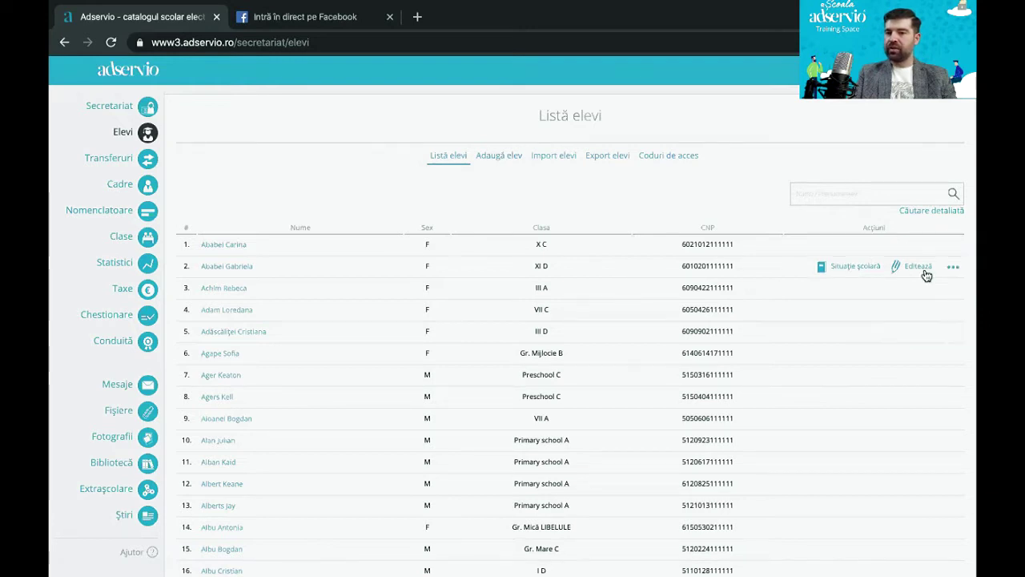
mouse_move(953, 268)
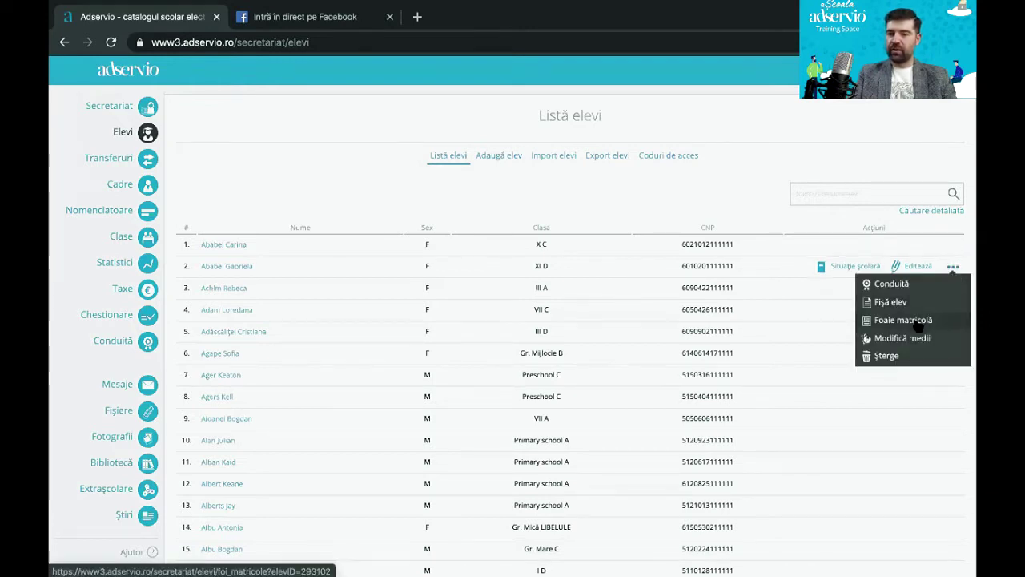
click(889, 326)
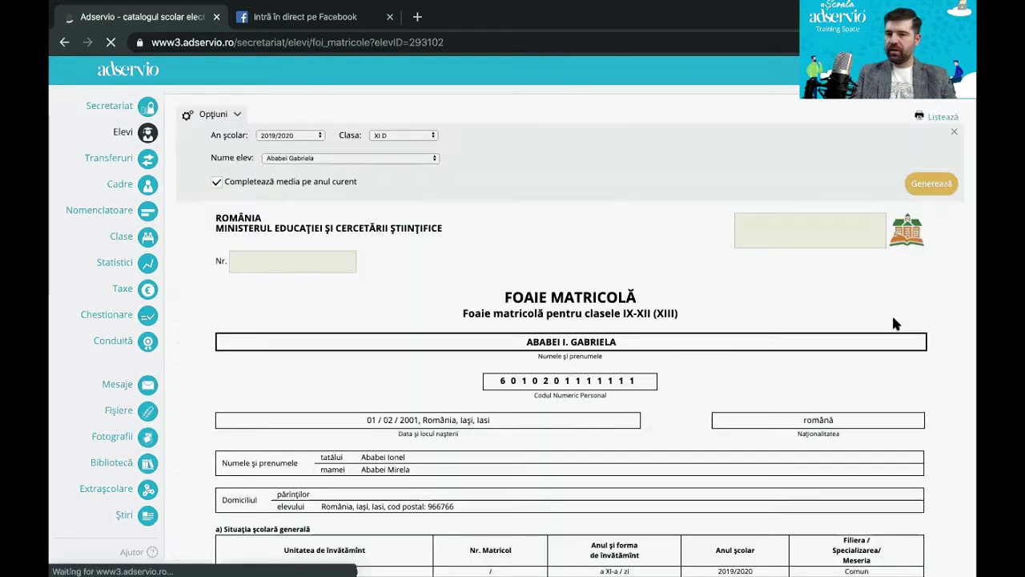
Step: Review the transcript's subject averages and the available class options, and return to the student list
scroll(558, 403, down, 10)
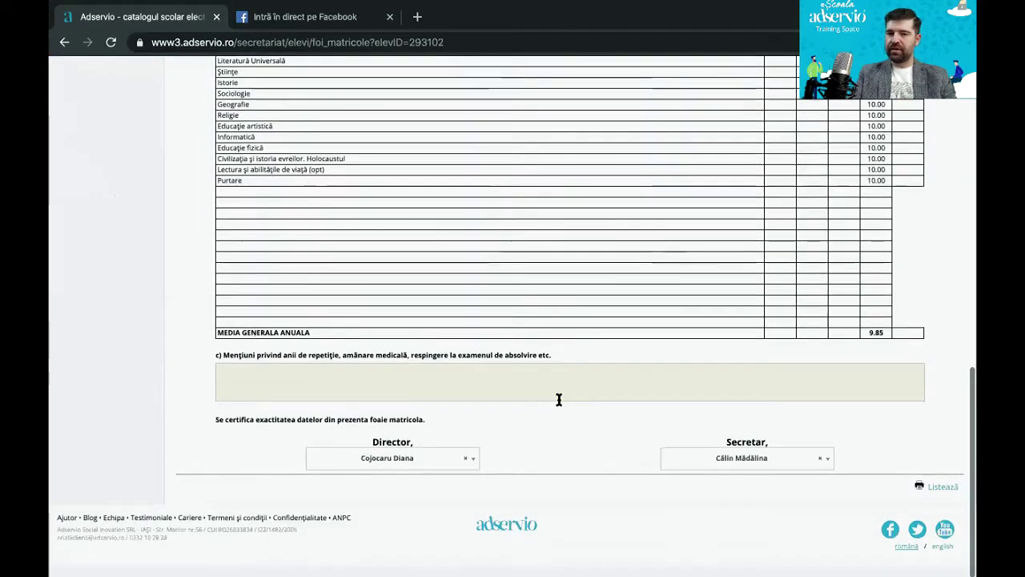
scroll(796, 312, up, 4)
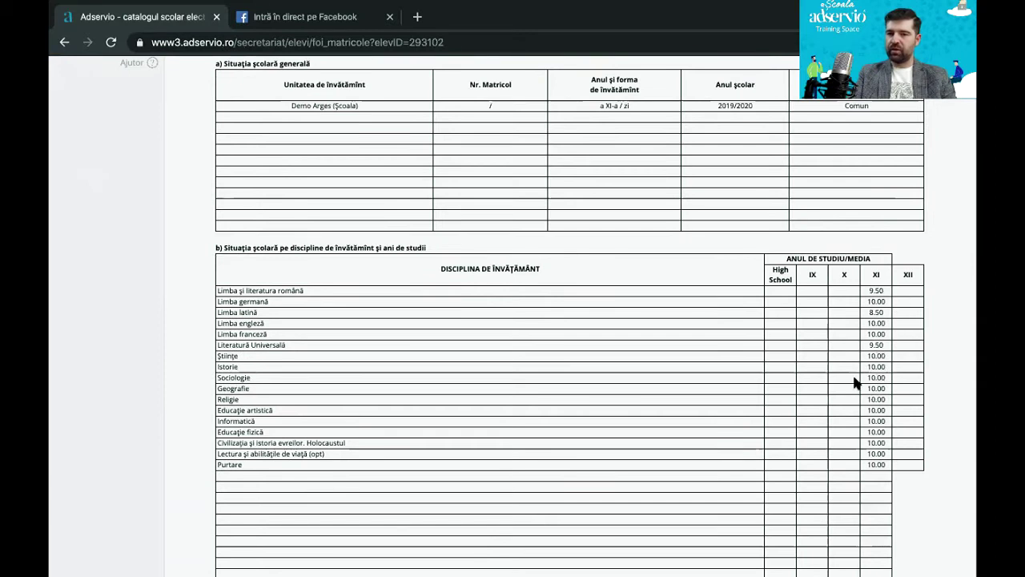
scroll(835, 437, down, 1)
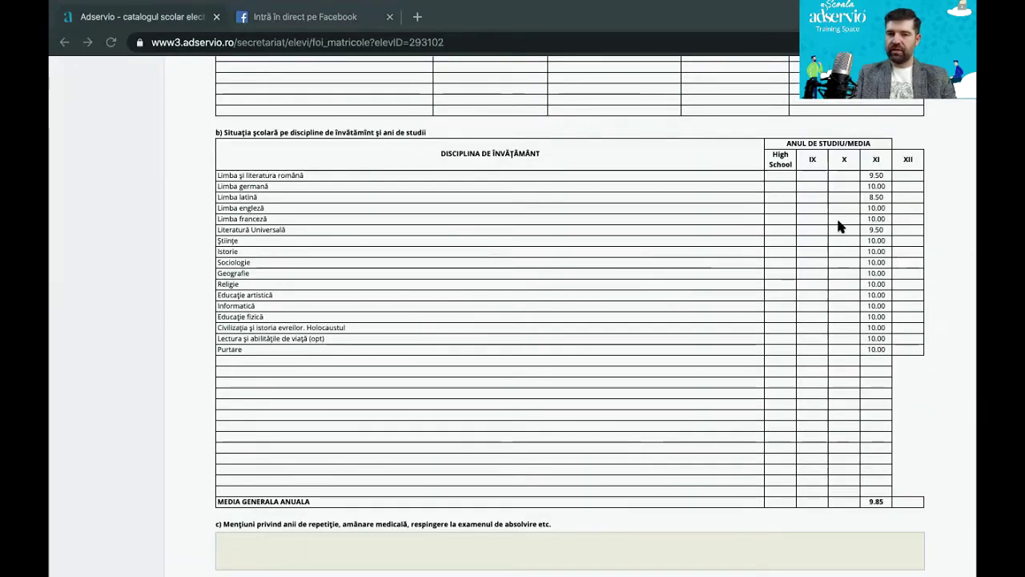
scroll(838, 222, up, 1)
scroll(837, 226, up, 15)
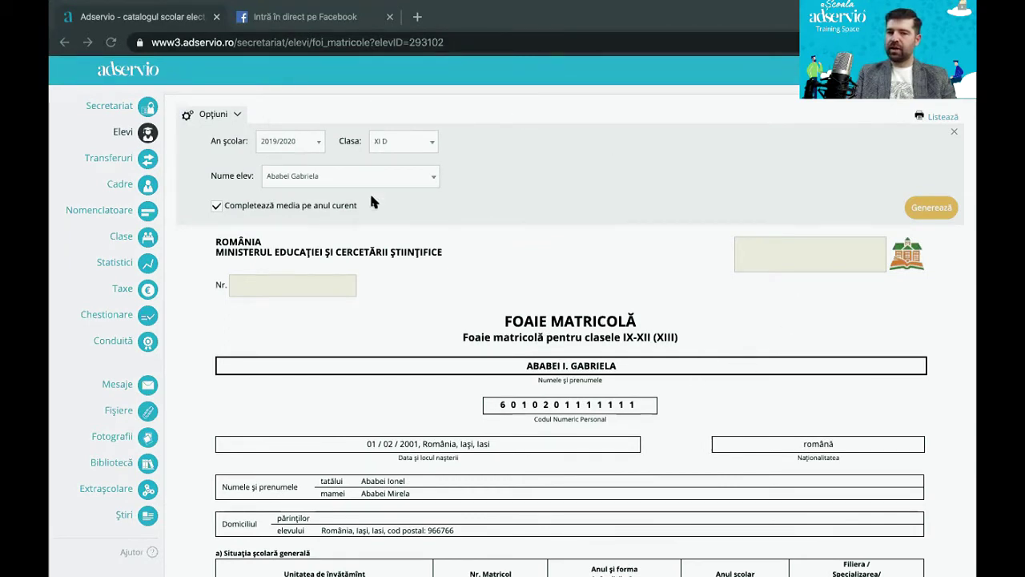
click(405, 140)
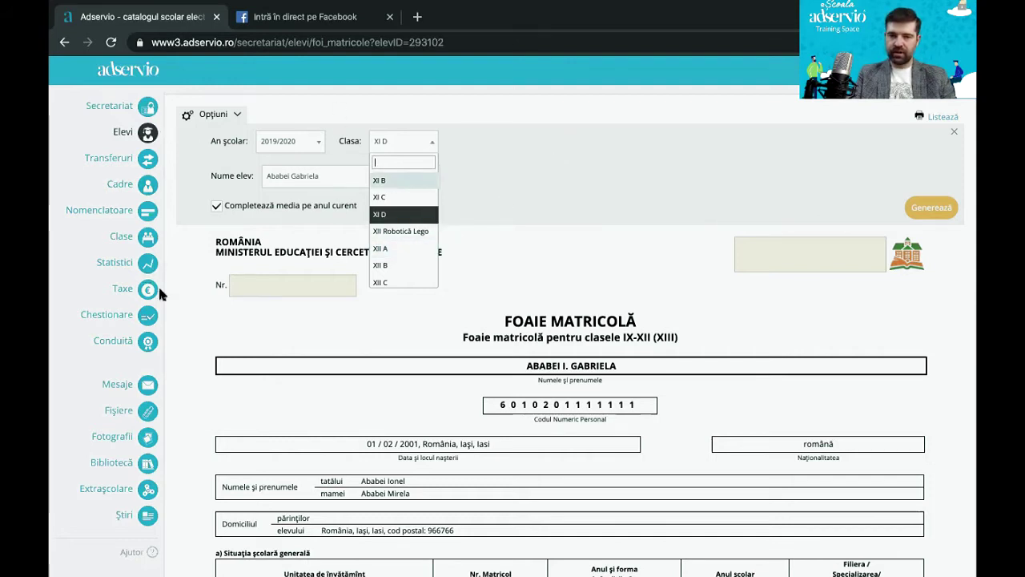
click(146, 130)
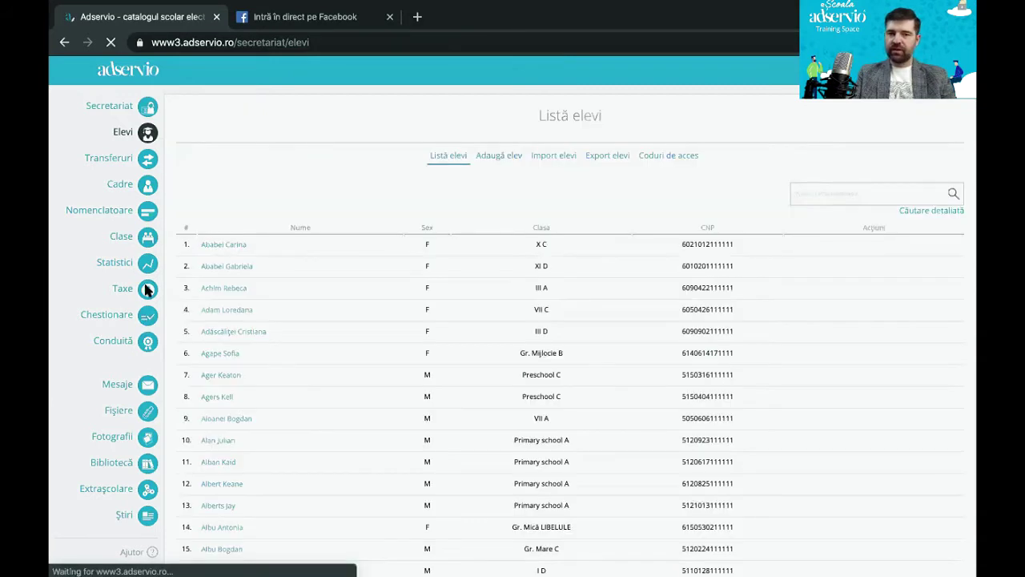
Step: Open the student statistics and examine the 2019/2020 tables on age, country, foreign languages, nationality, family situation and living arrangements
click(147, 262)
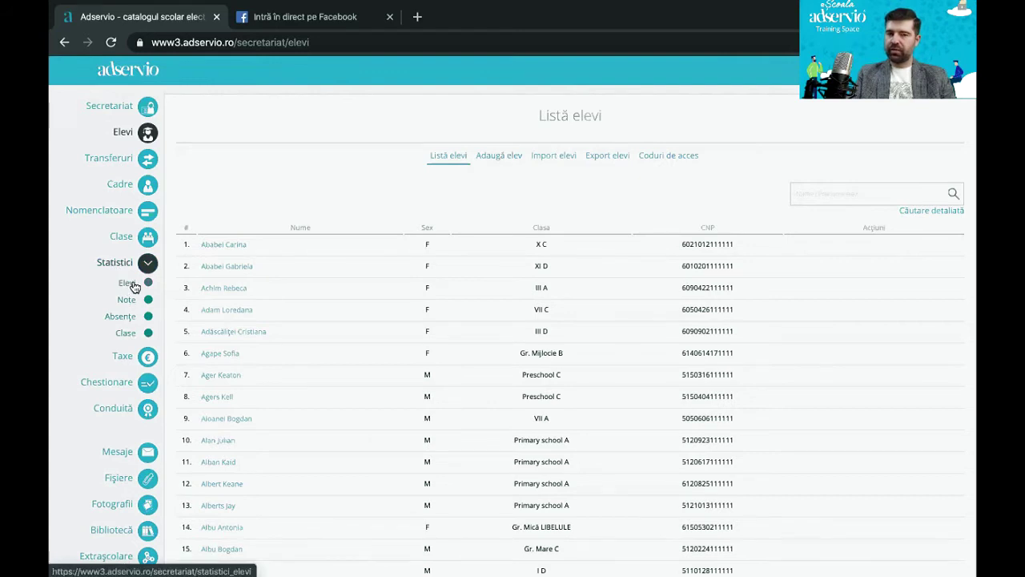
click(127, 284)
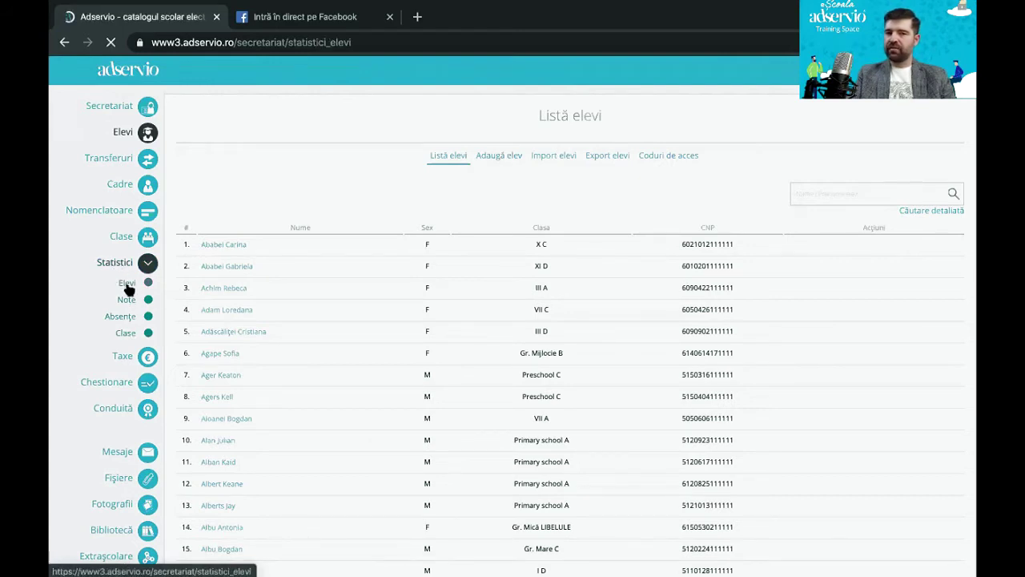
scroll(269, 392, down, 2)
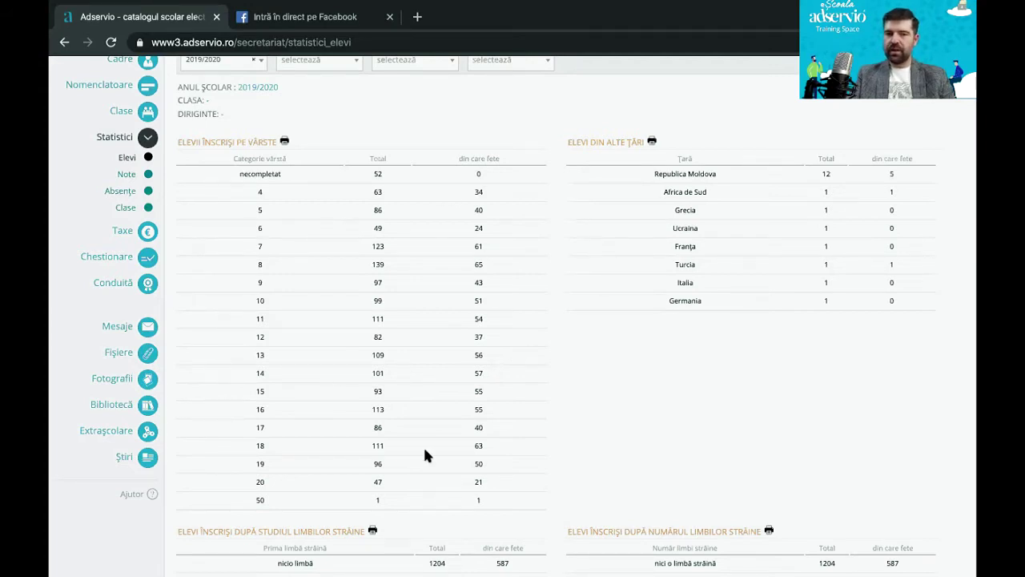
scroll(428, 457, down, 3)
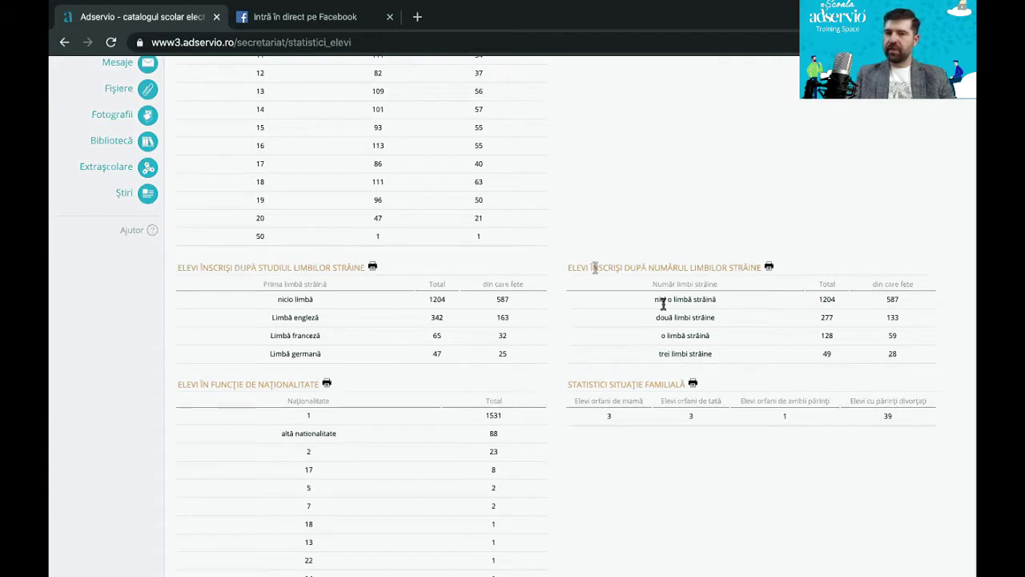
scroll(709, 294, down, 1)
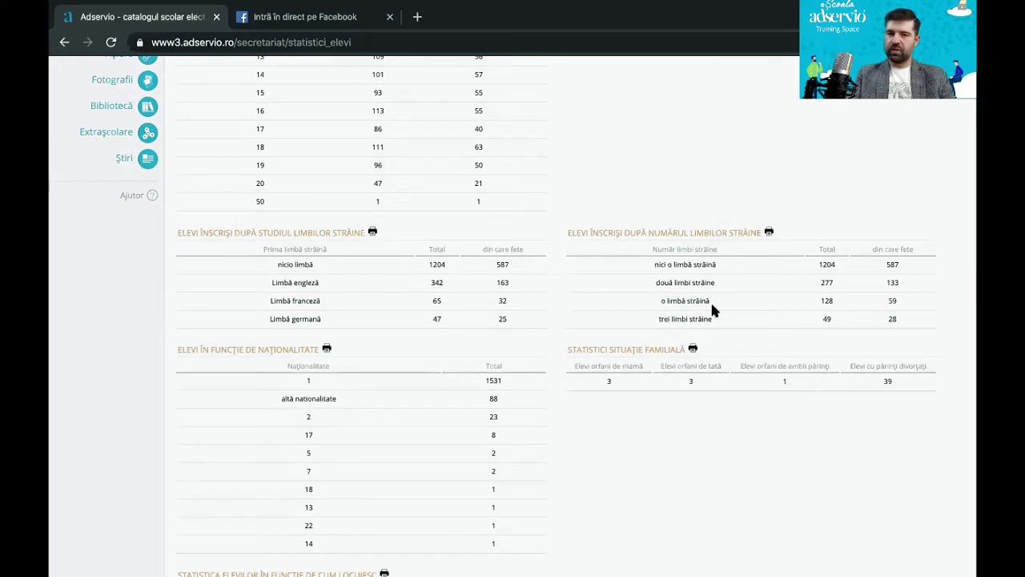
scroll(378, 550, down, 3)
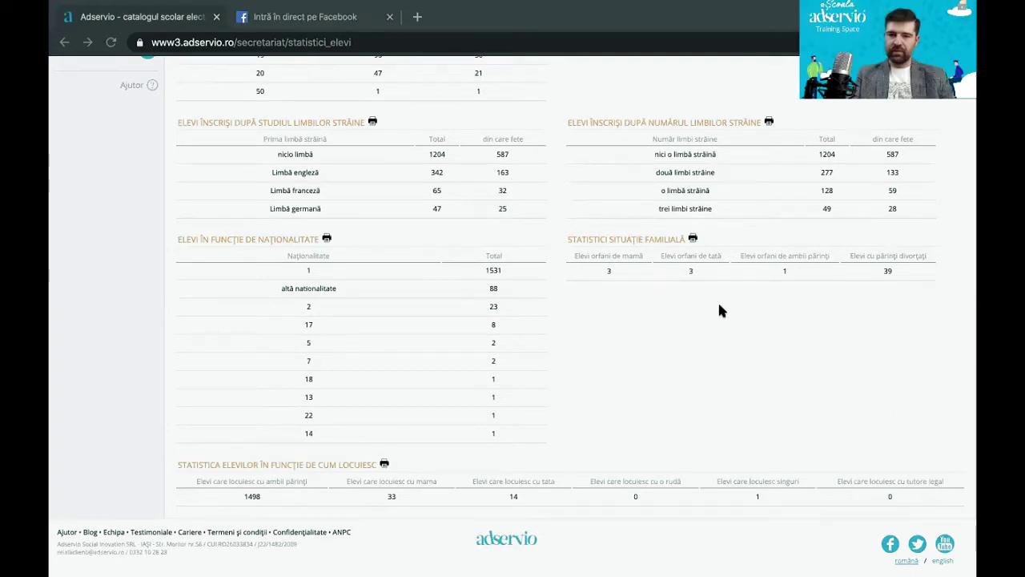
scroll(718, 304, up, 7)
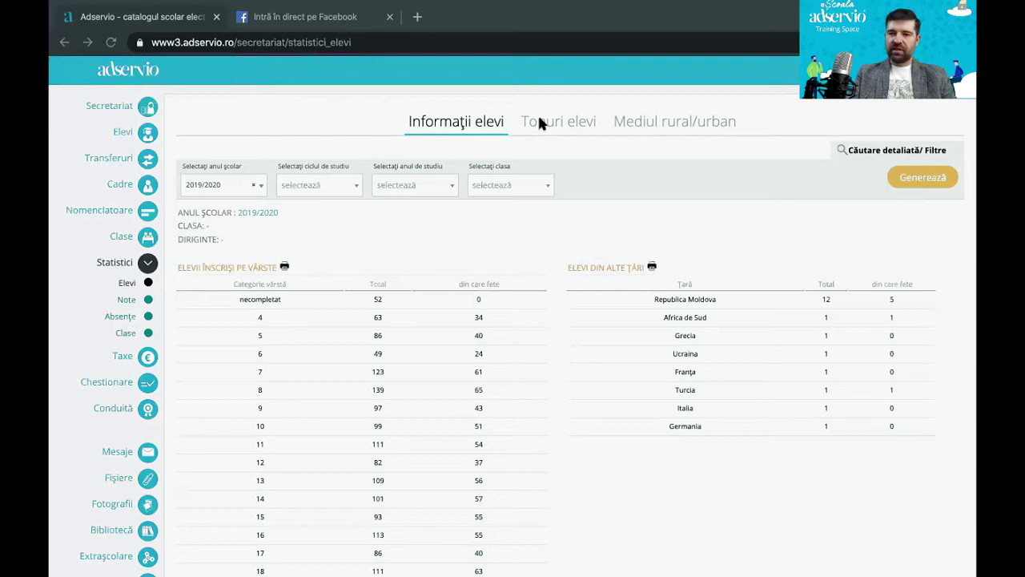
Step: Open the Topuri elevi report and examine the ranking of high-school students by semester II average
click(548, 122)
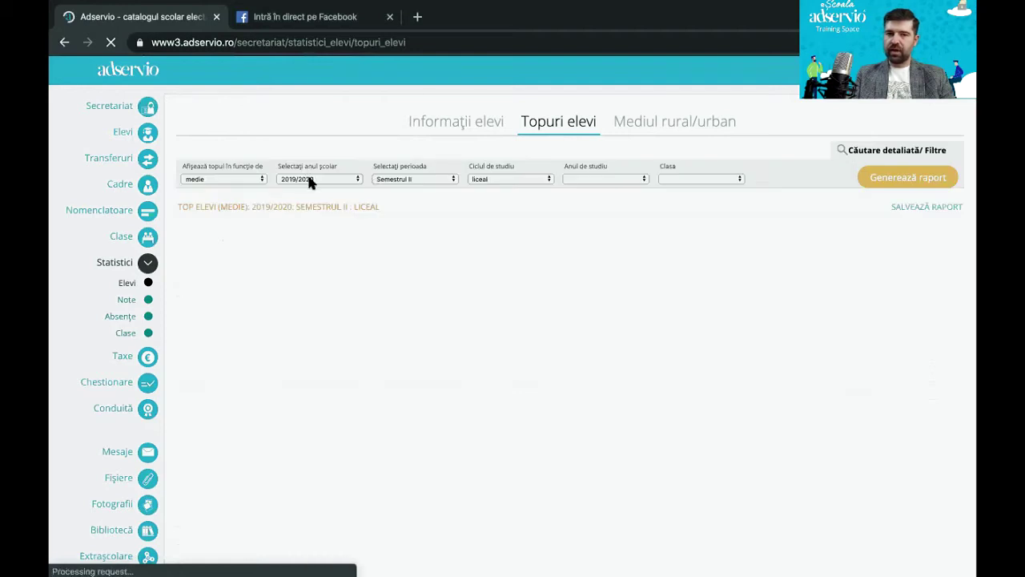
scroll(547, 467, down, 5)
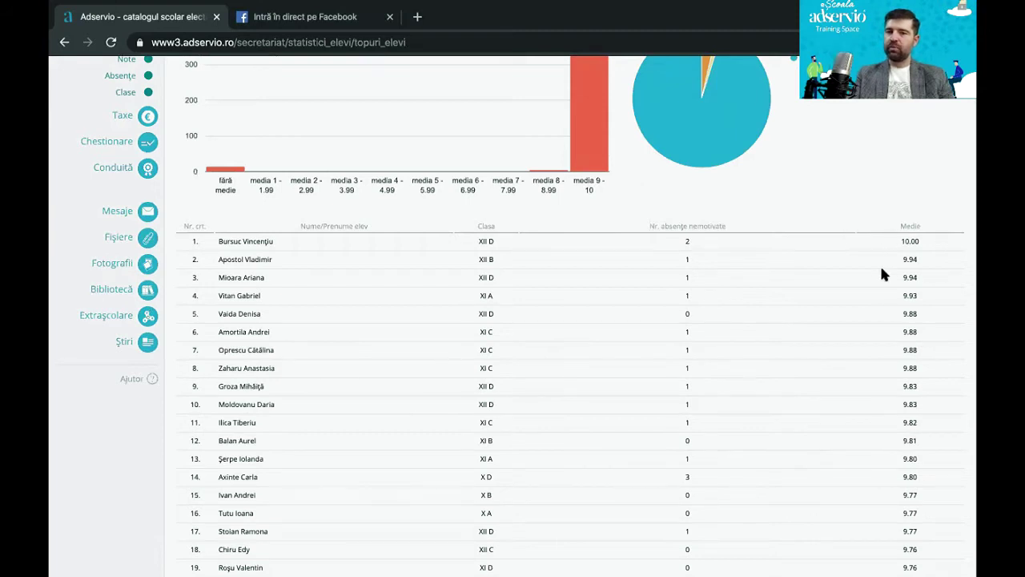
scroll(881, 275, down, 1)
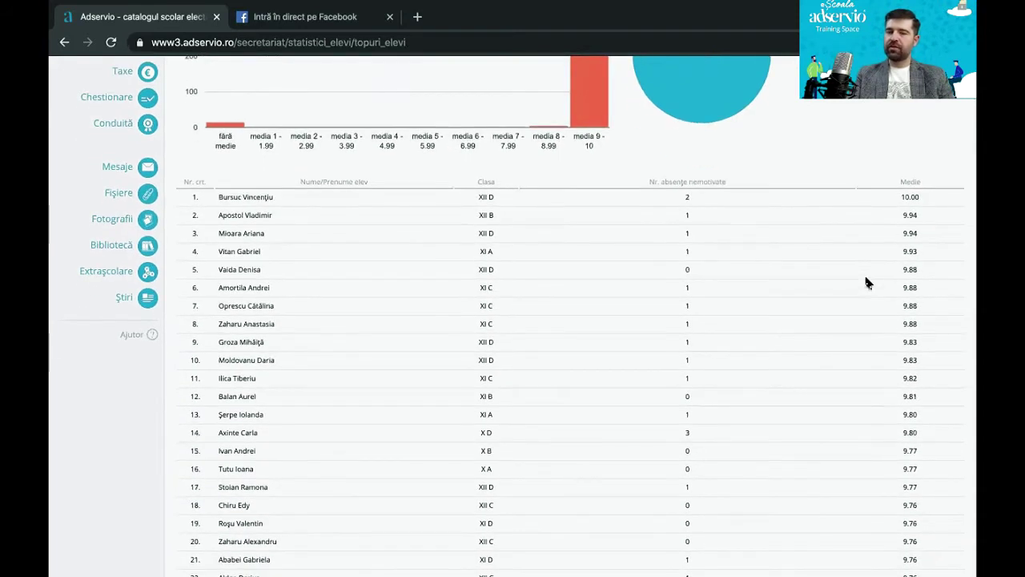
scroll(868, 282, down, 1)
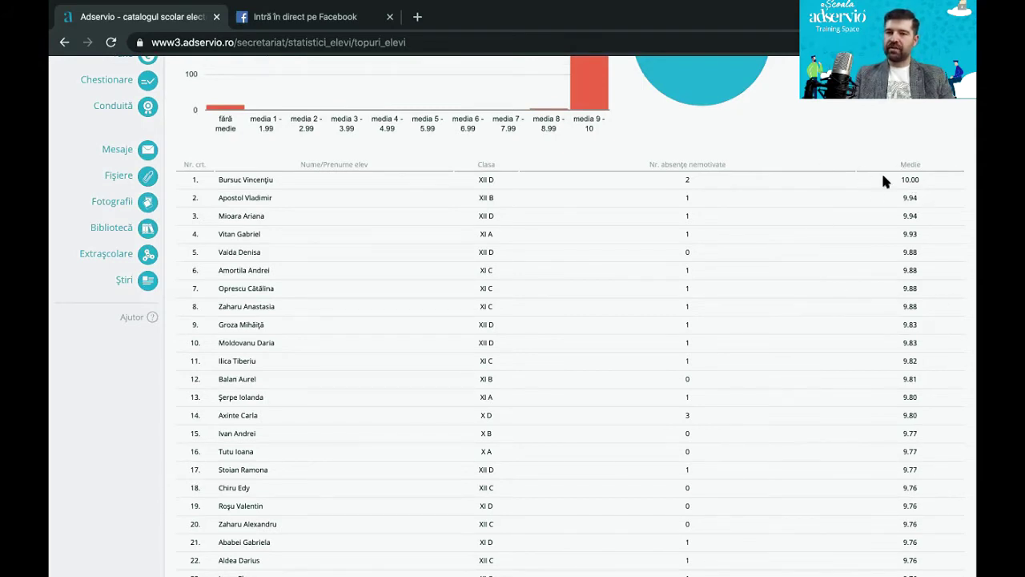
scroll(933, 215, up, 3)
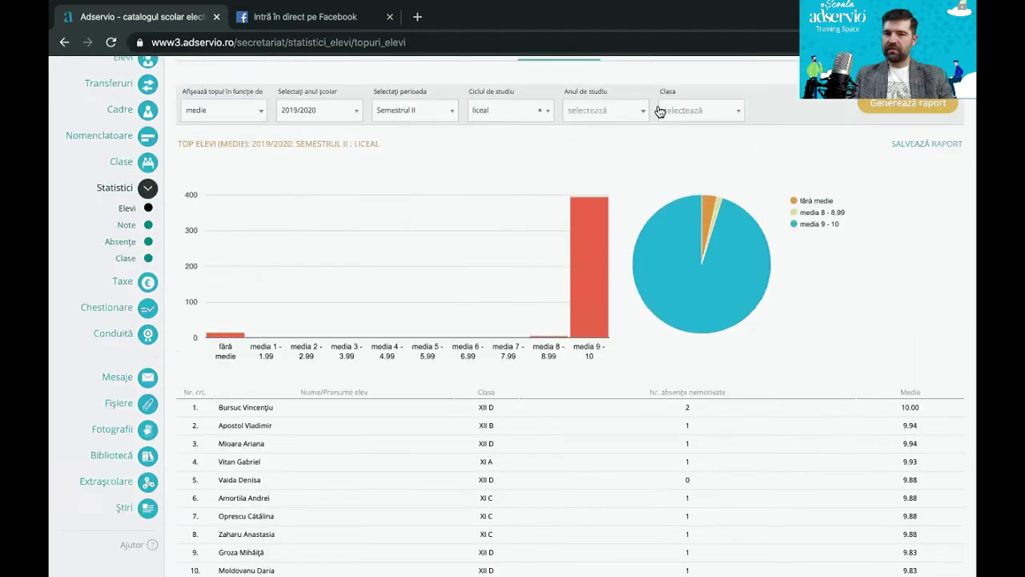
Step: Select Clasa a XII-a as the study year for the top students report and review the average distribution charts
click(610, 111)
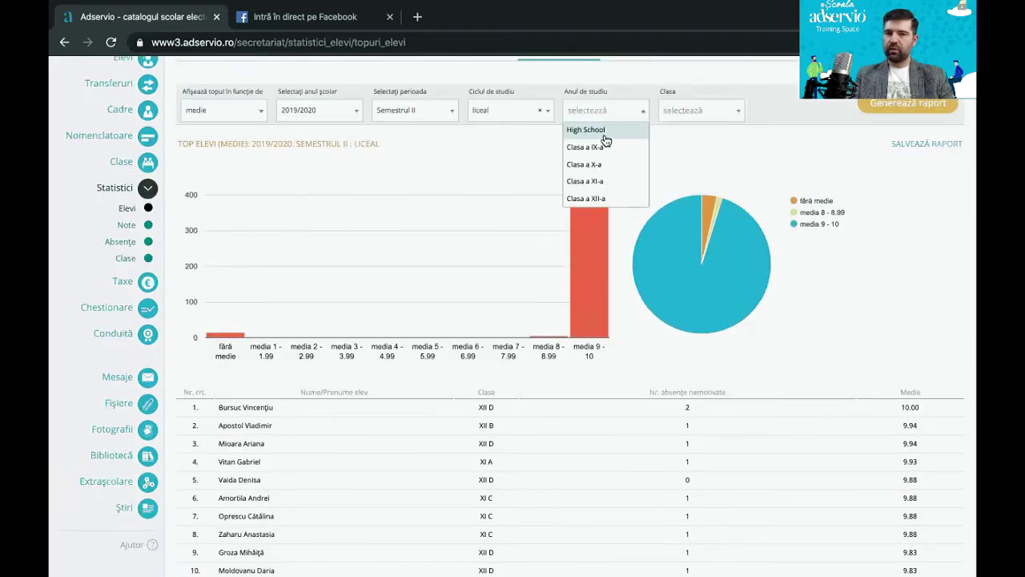
click(590, 197)
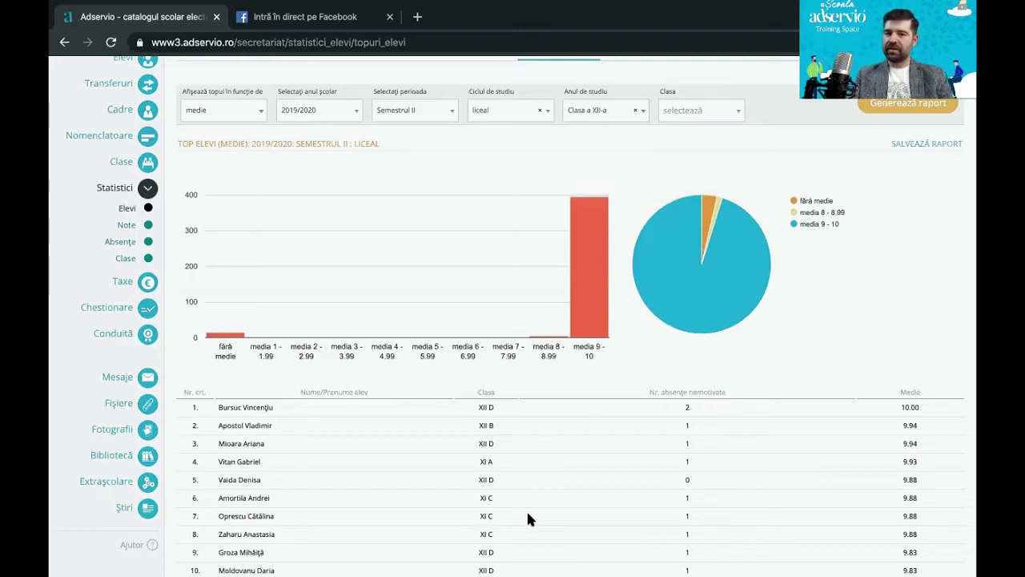
scroll(785, 210, down, 3)
scroll(634, 179, up, 4)
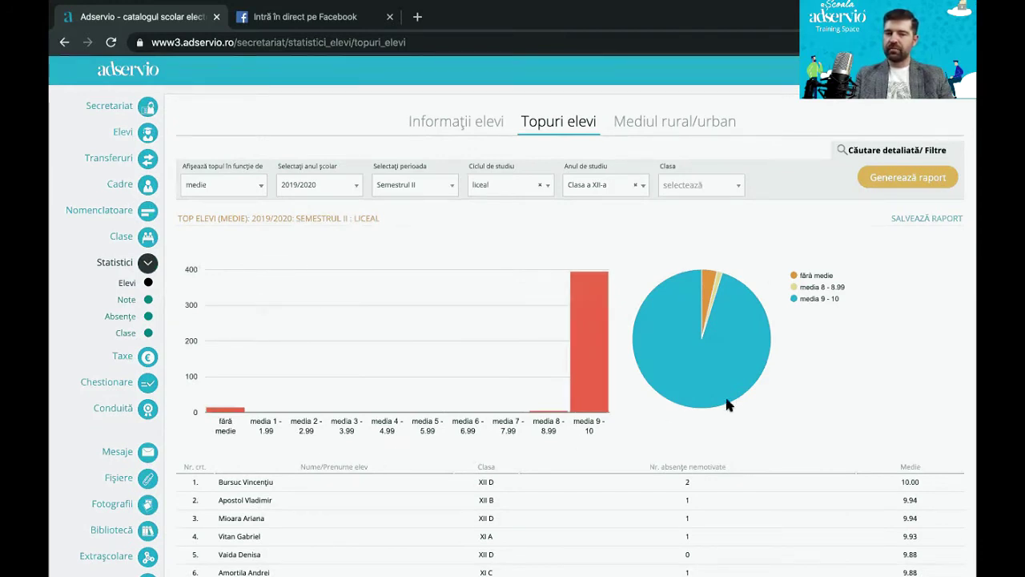
mouse_move(589, 288)
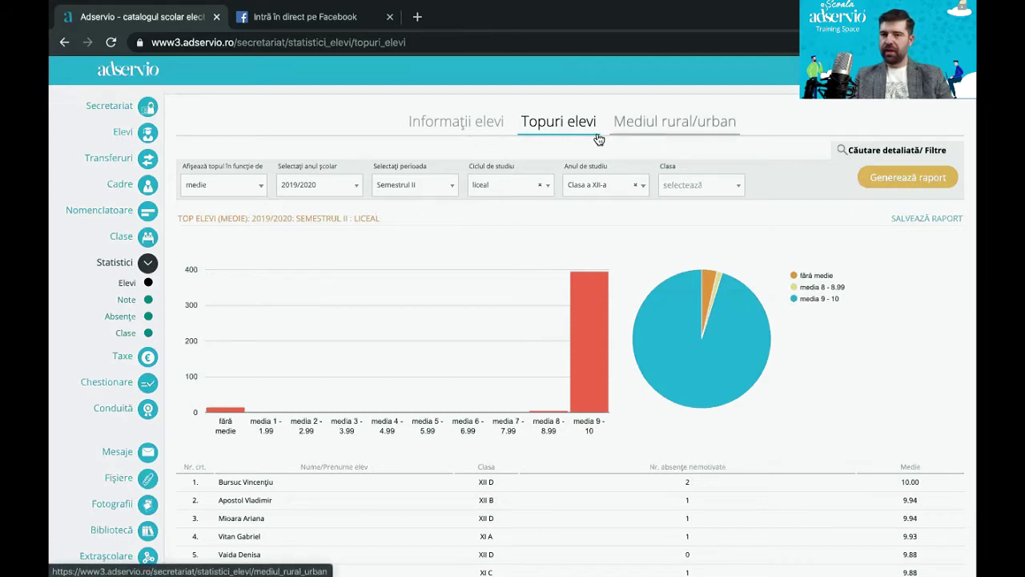
Step: Open the Mediul rural/urban statistics and examine the student distribution chart and the list of students from rural areas
click(667, 130)
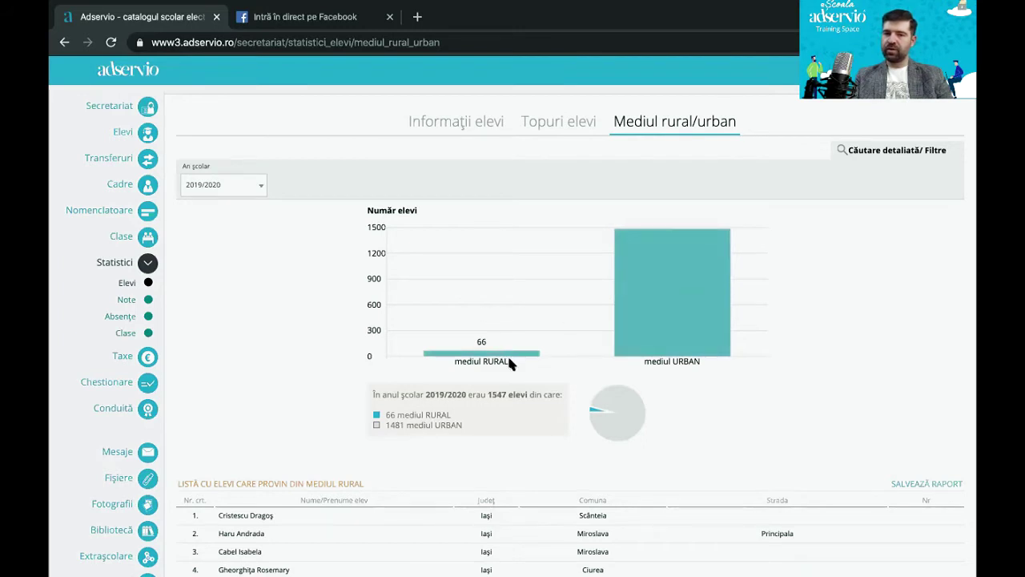
scroll(503, 488, down, 3)
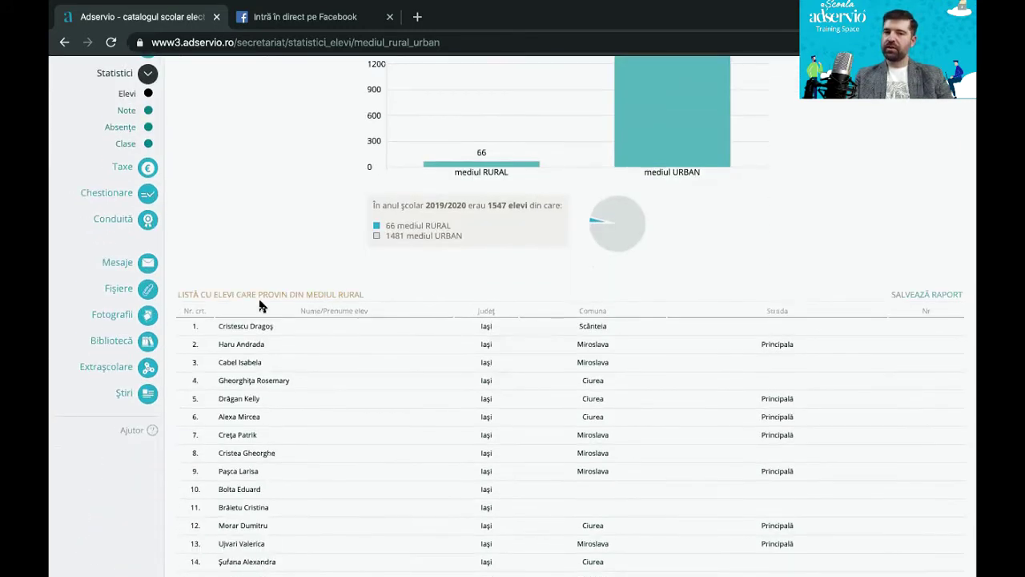
scroll(309, 355, down, 1)
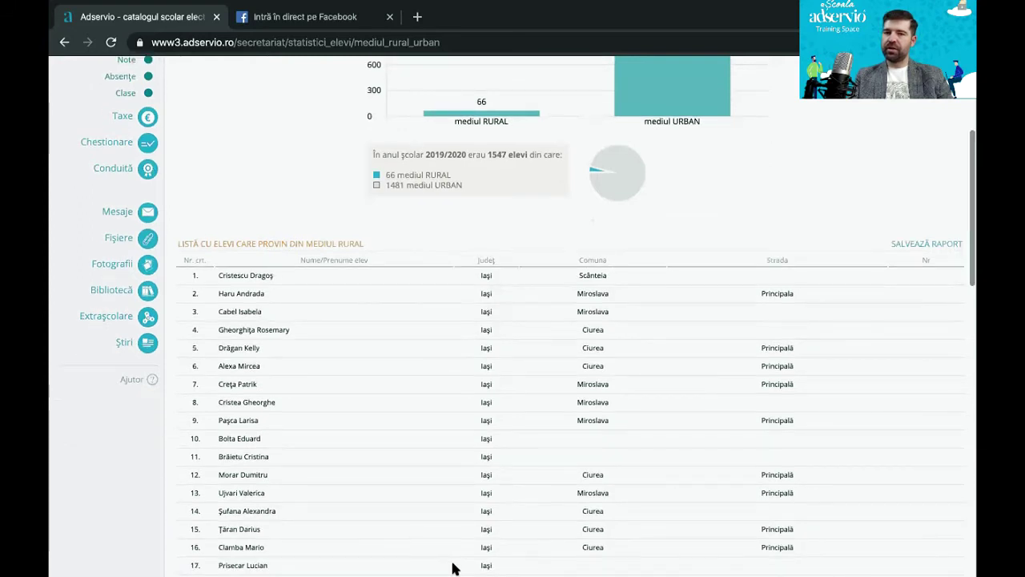
scroll(696, 409, down, 1)
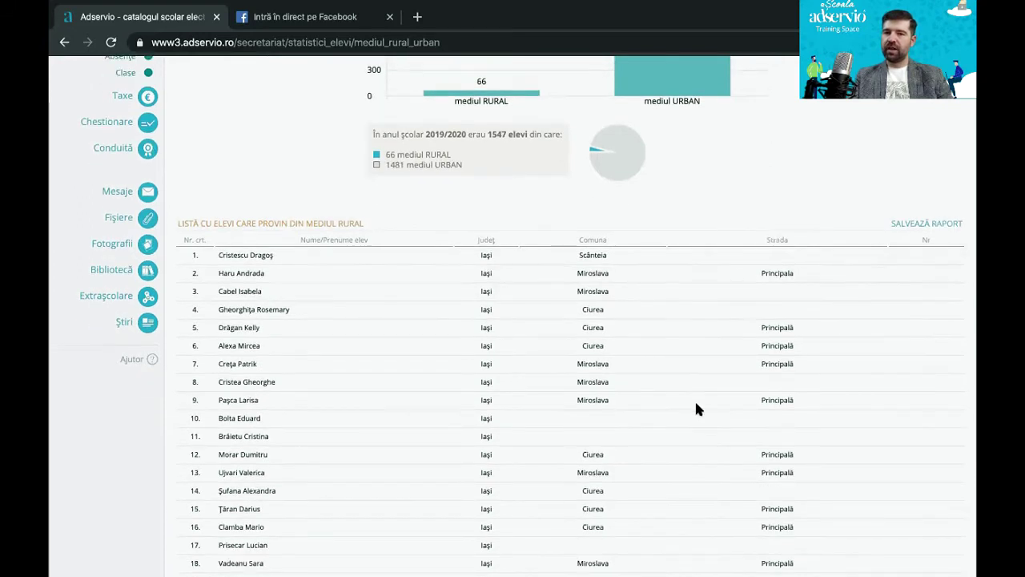
scroll(695, 409, down, 2)
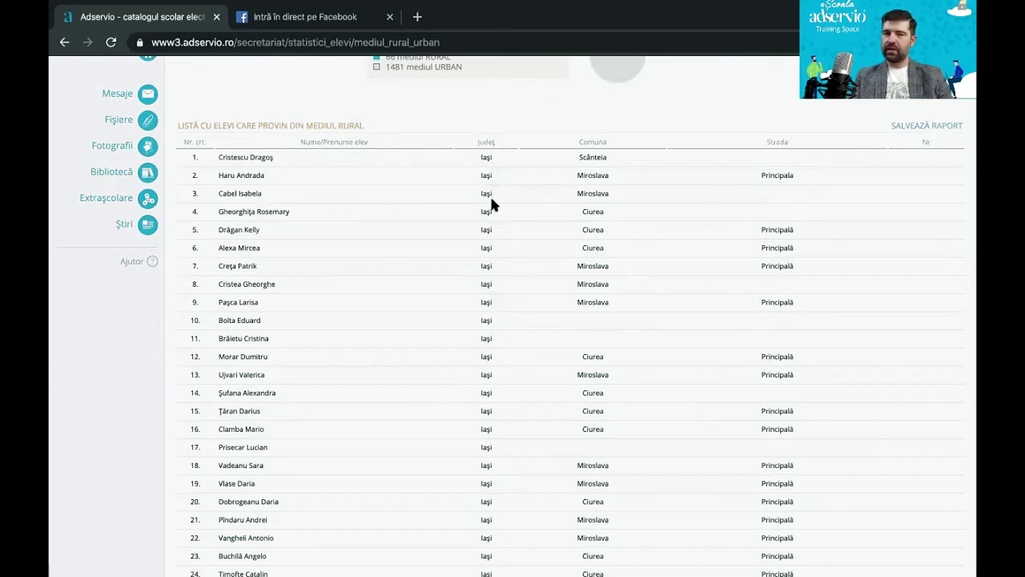
scroll(688, 360, up, 6)
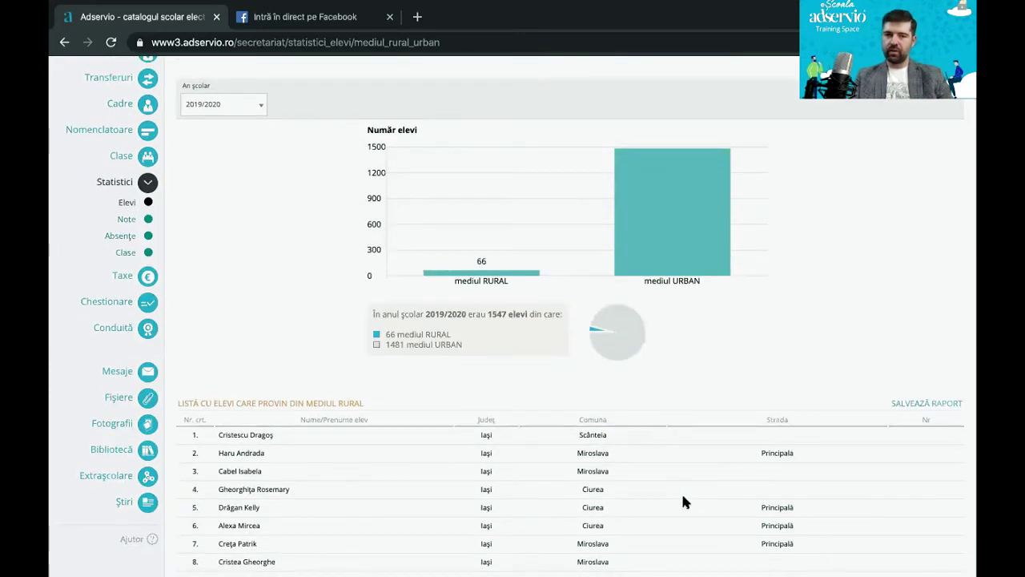
scroll(481, 320, down, 2)
scroll(422, 253, up, 4)
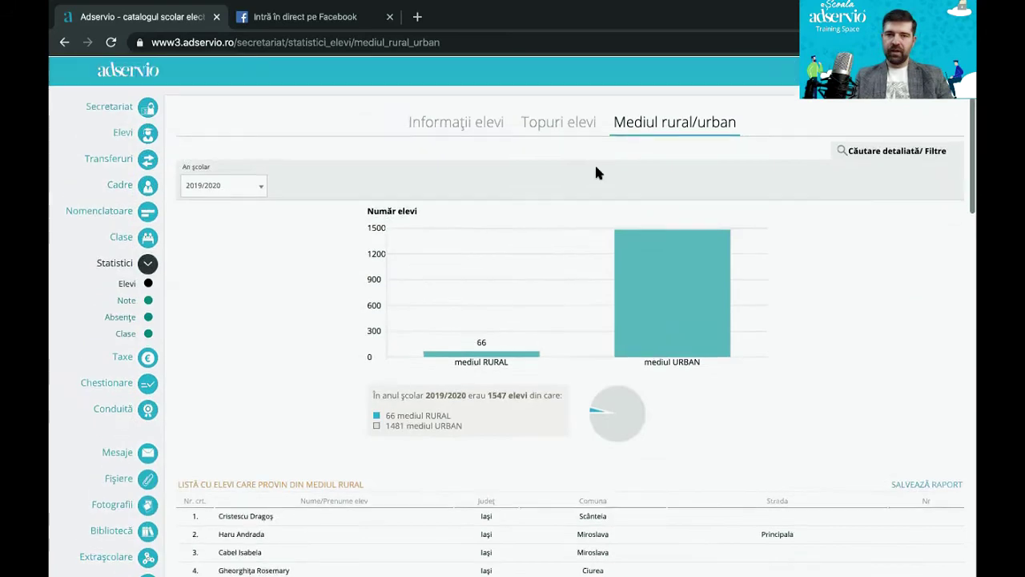
Step: Open the Absențe statistics, switch to the Interval orar report and examine the hourly absence chart, including the 13:00-13:59 peak
click(124, 320)
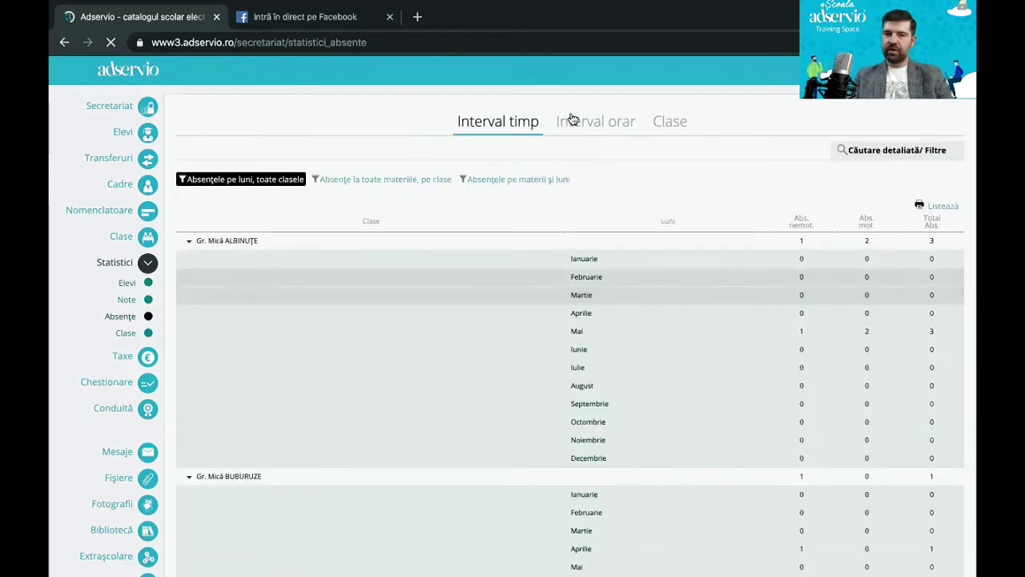
click(573, 119)
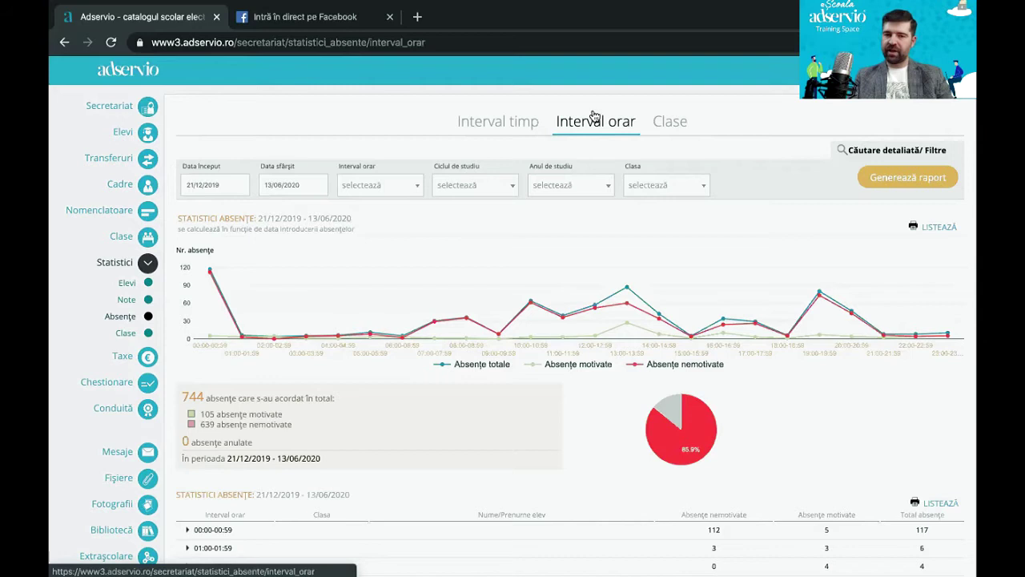
mouse_move(243, 337)
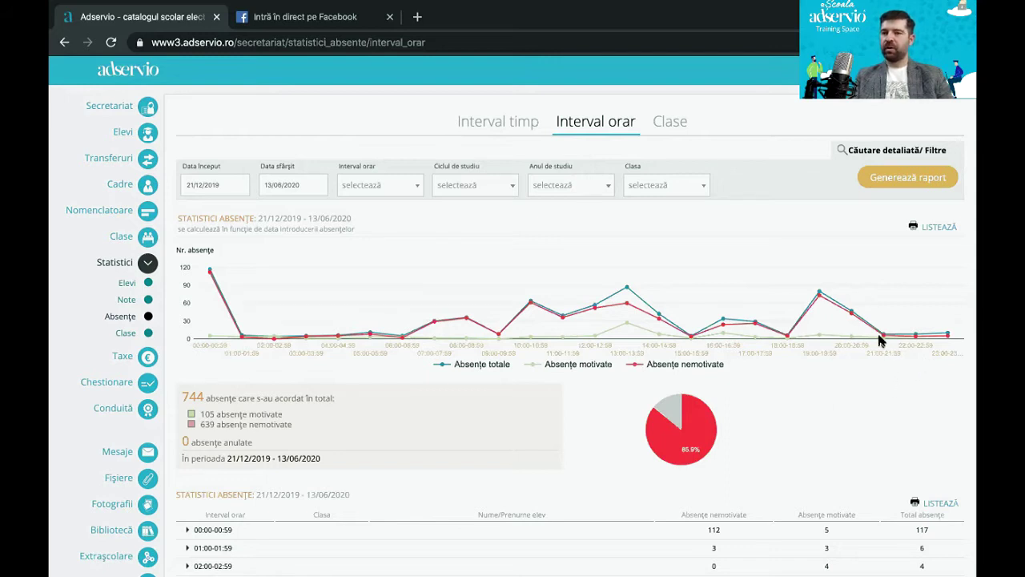
mouse_move(625, 291)
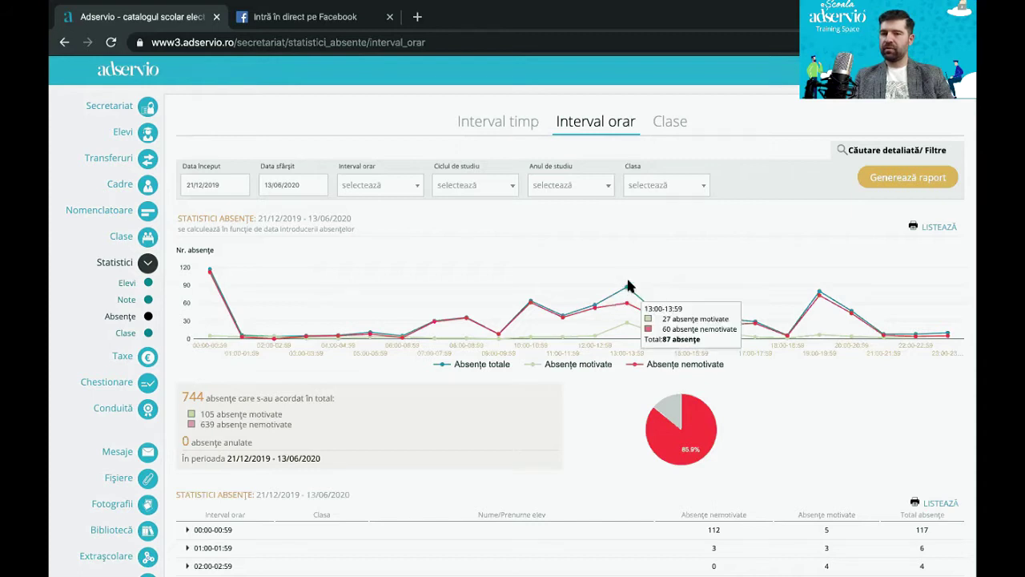
mouse_move(665, 320)
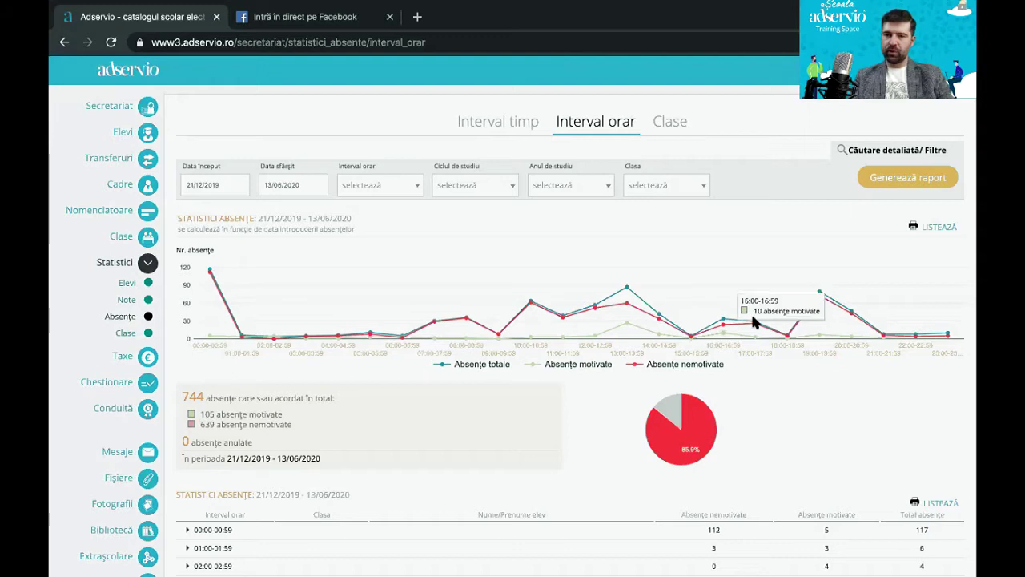
scroll(475, 428, down, 2)
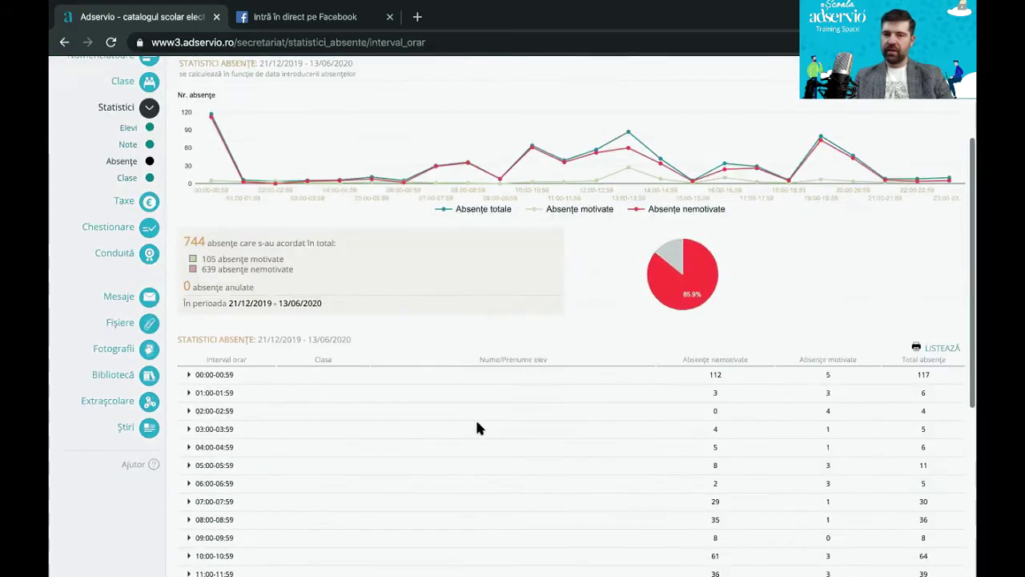
mouse_move(625, 136)
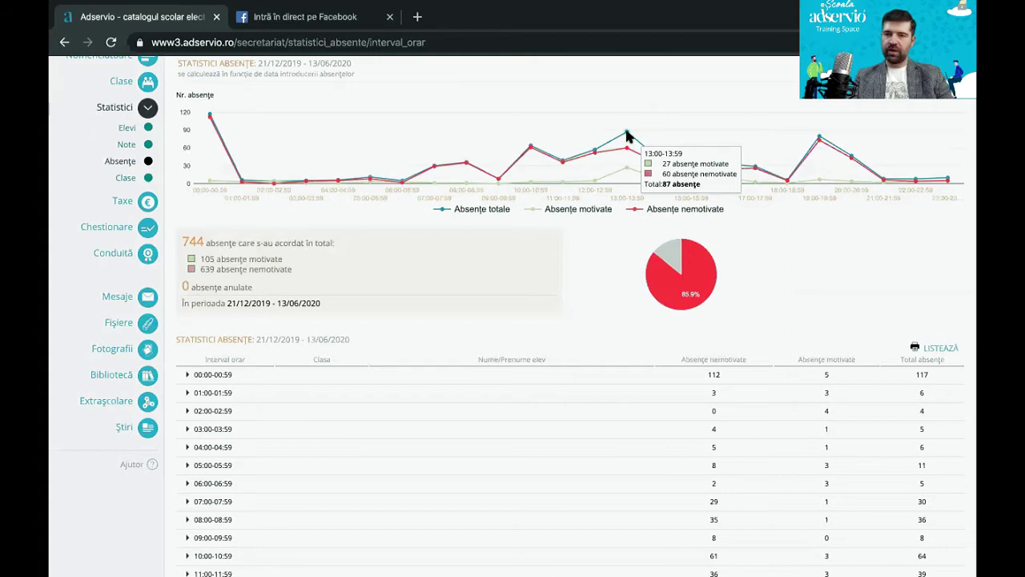
Step: Expand the 13:00-13:59 interval in the absence table and class VIII A within it to review absences per student
scroll(540, 442, down, 3)
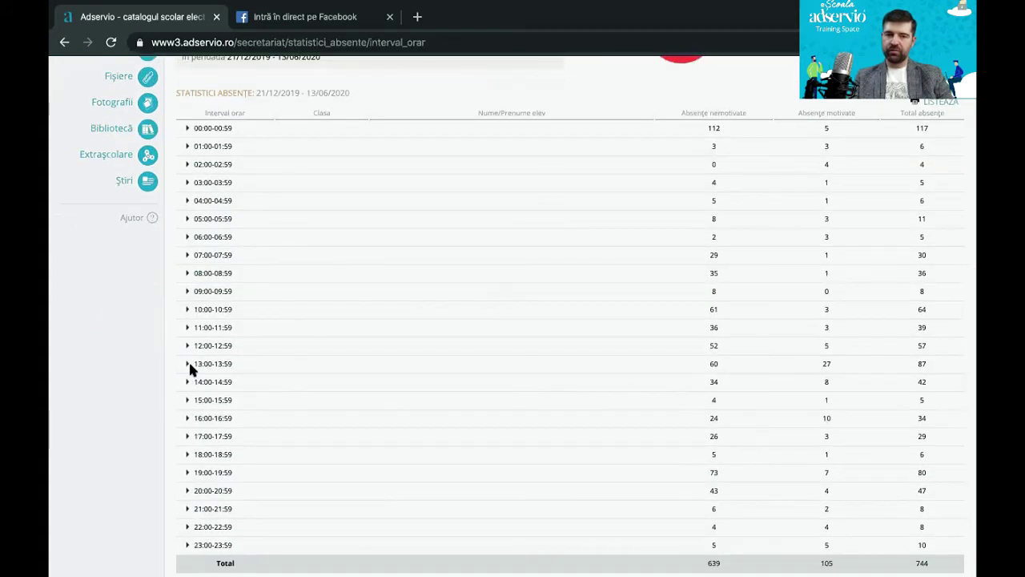
click(189, 365)
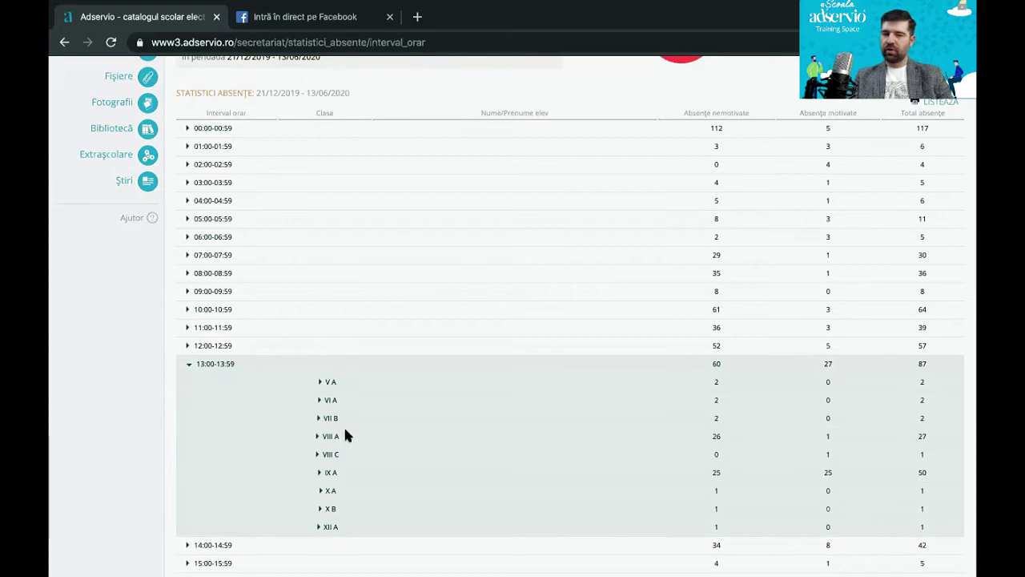
scroll(319, 464, down, 1)
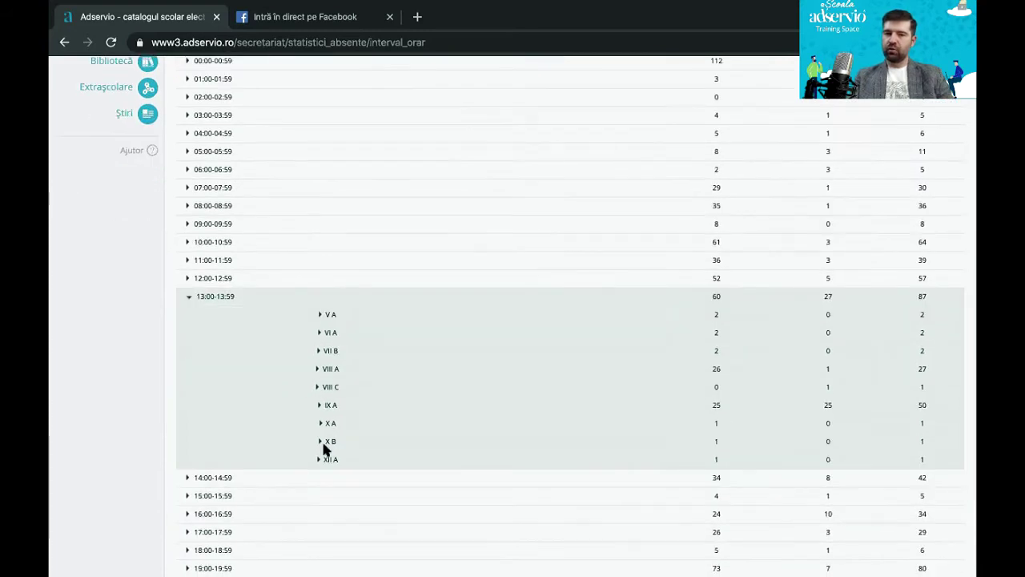
click(318, 370)
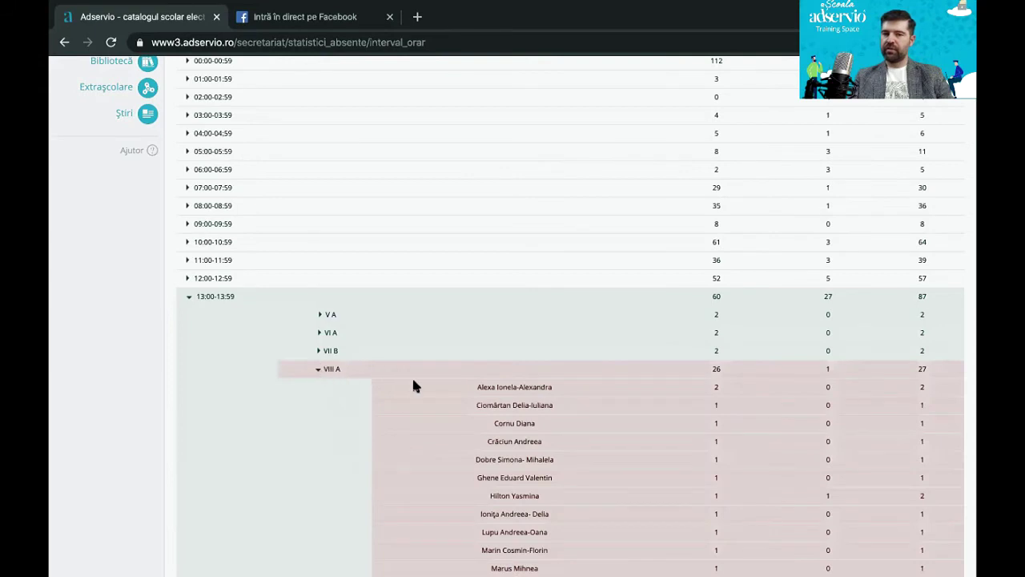
scroll(572, 329, down, 1)
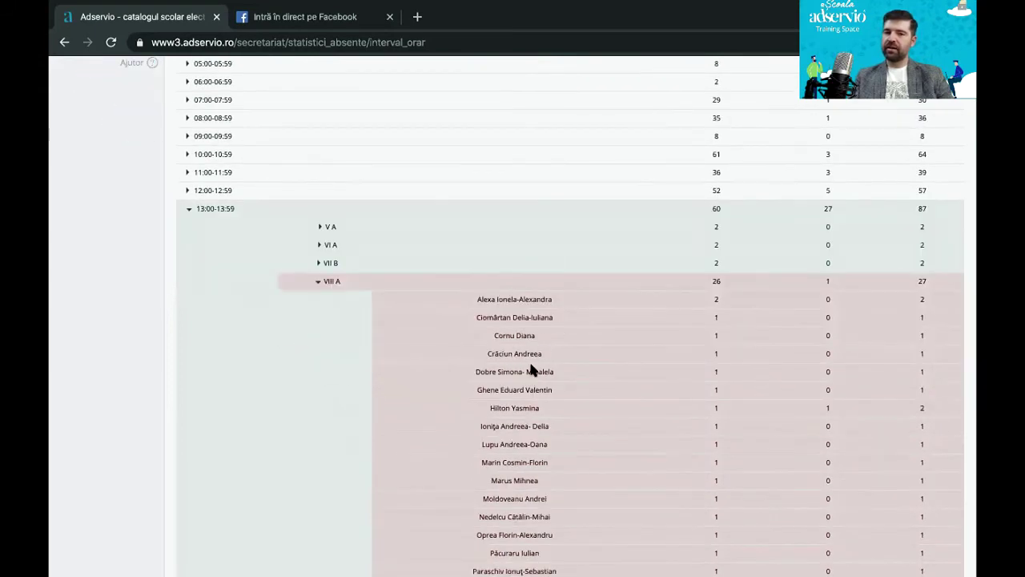
scroll(532, 369, up, 1)
Step: Expand classes VI A and V A under the 13:00-13:59 interval to check their absent students, and collapse both again
click(318, 289)
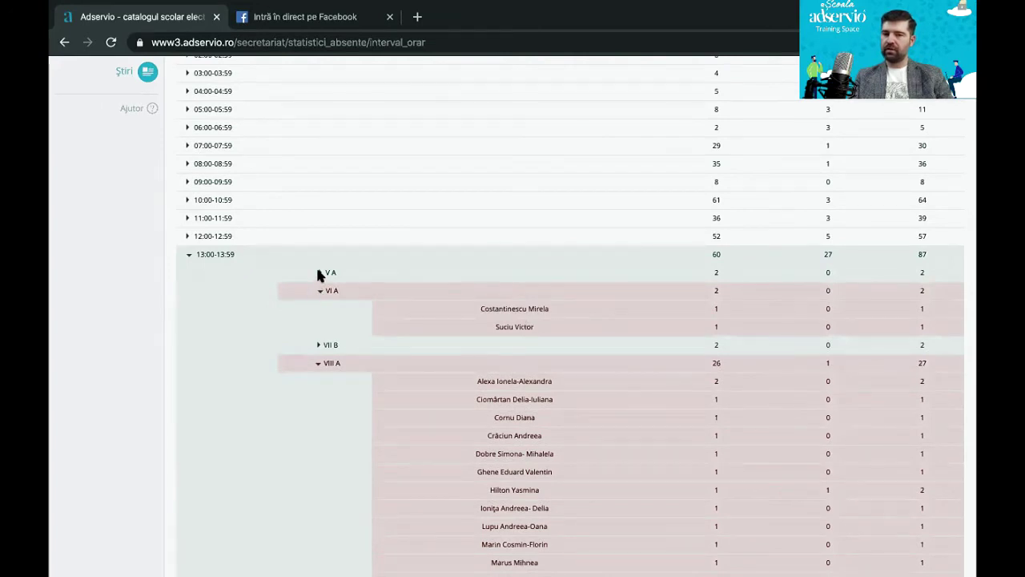
click(319, 271)
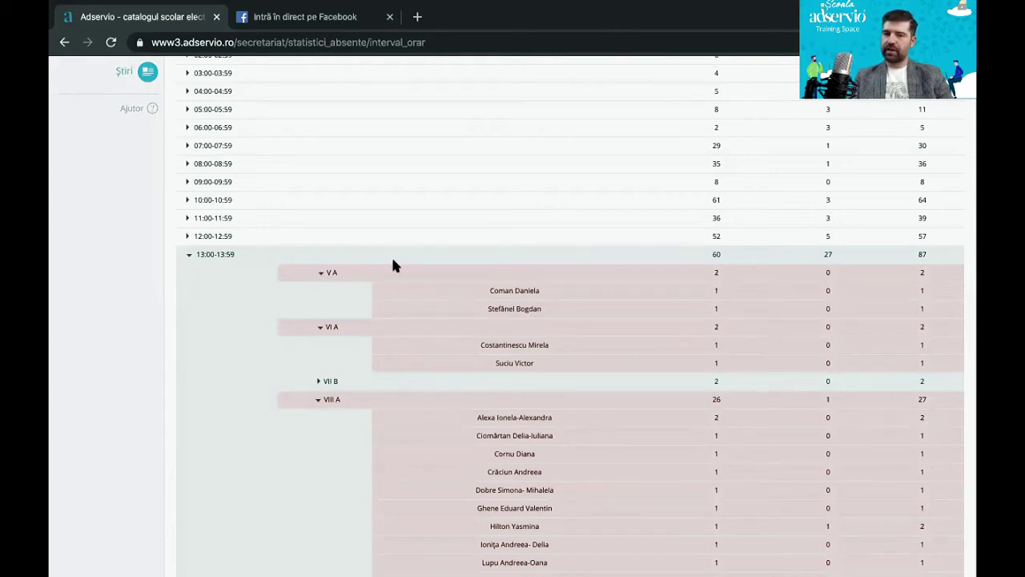
click(319, 272)
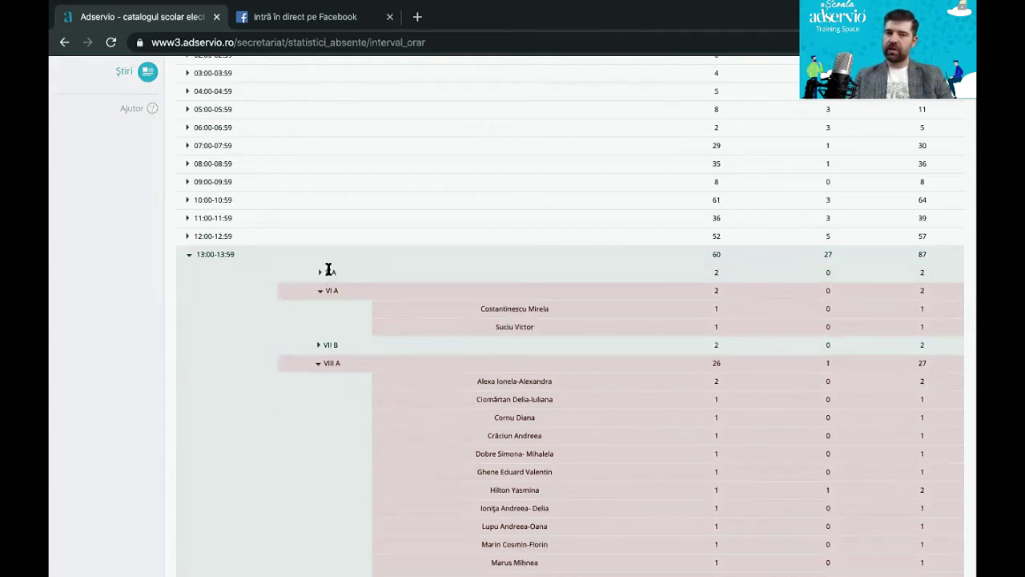
click(319, 290)
Step: Open the Clase absence report and examine the per-class bar charts and the table of absences for each class
scroll(287, 265, up, 4)
scroll(439, 254, up, 4)
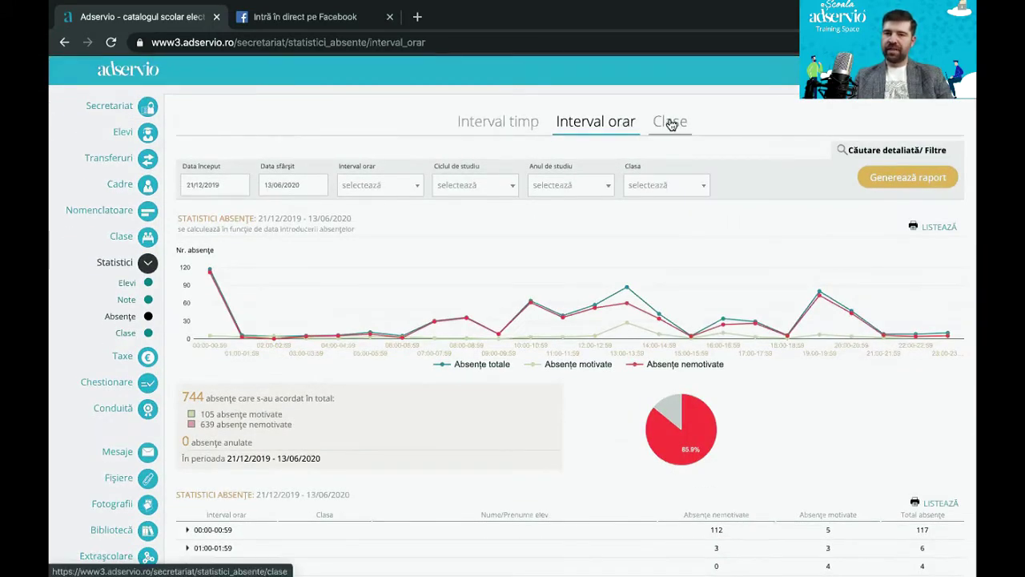
click(668, 126)
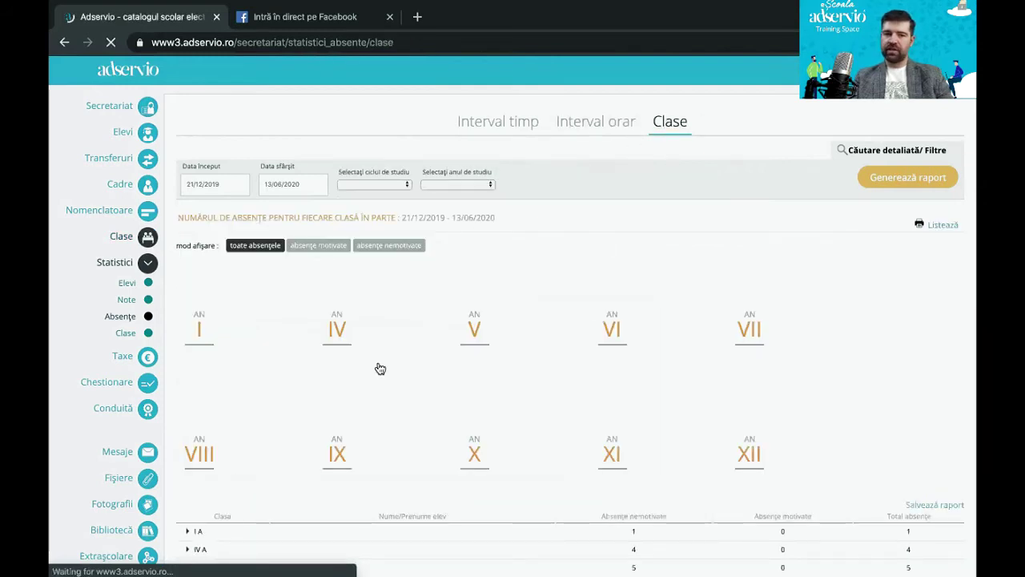
scroll(623, 329, down, 1)
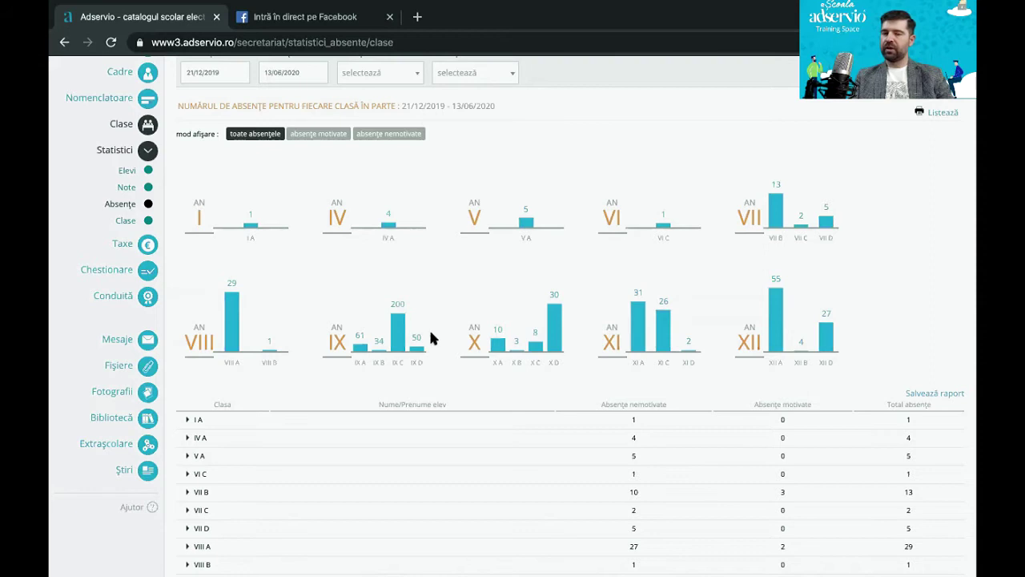
scroll(480, 422, down, 1)
scroll(479, 417, down, 2)
scroll(480, 417, up, 4)
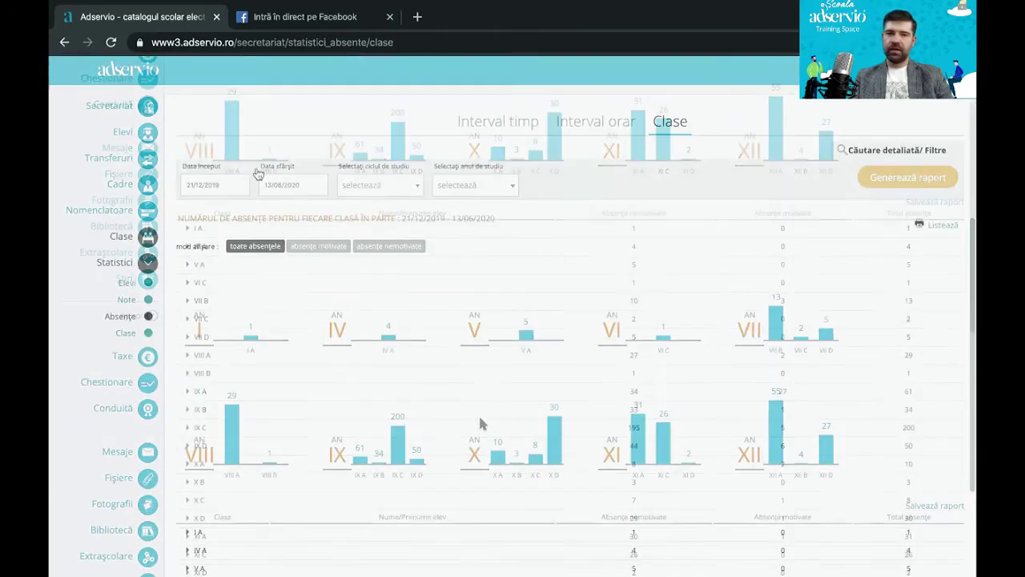
Step: Open the Interval timp absence report and examine the monthly absences for all classes
click(505, 124)
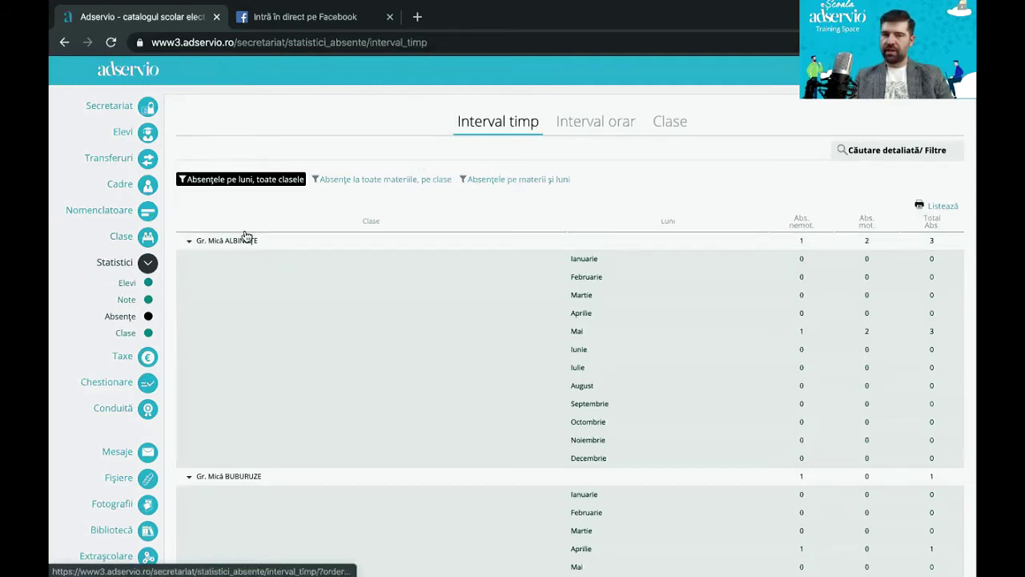
scroll(425, 441, down, 10)
scroll(425, 442, down, 15)
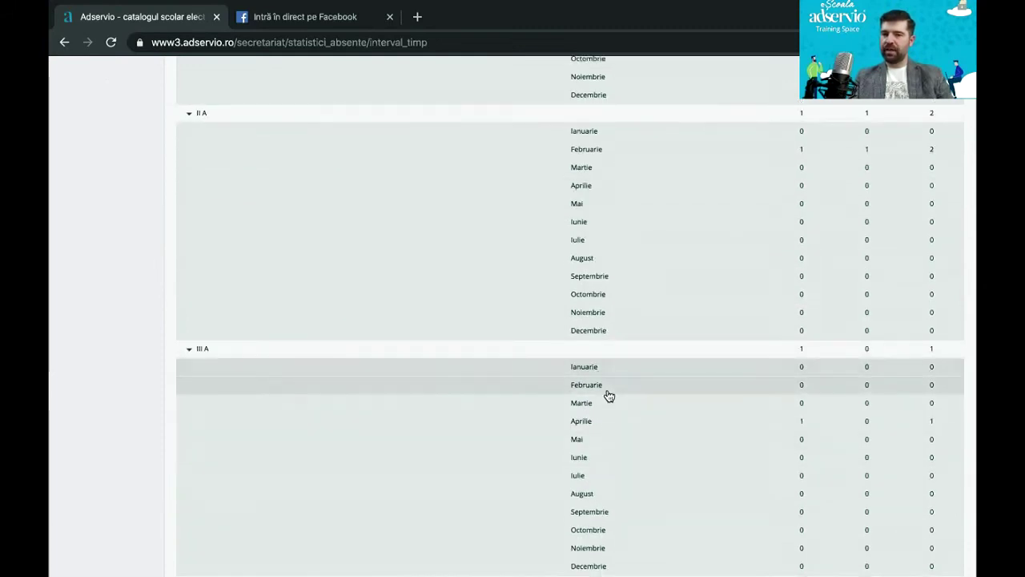
scroll(608, 396, down, 3)
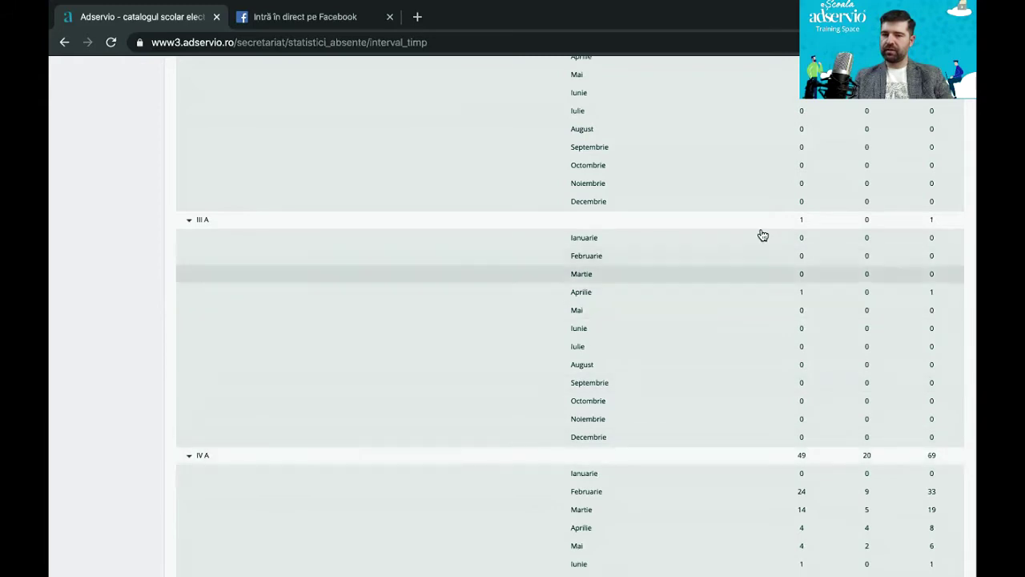
scroll(729, 276, up, 20)
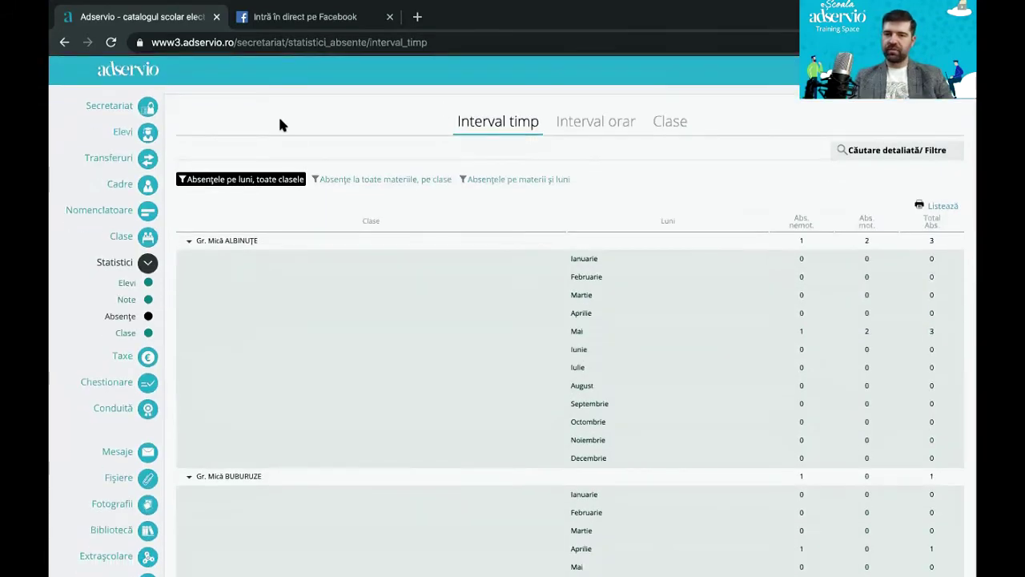
Step: Filter the Interval timp report by absences in all subjects per class and examine the breakdown
click(346, 181)
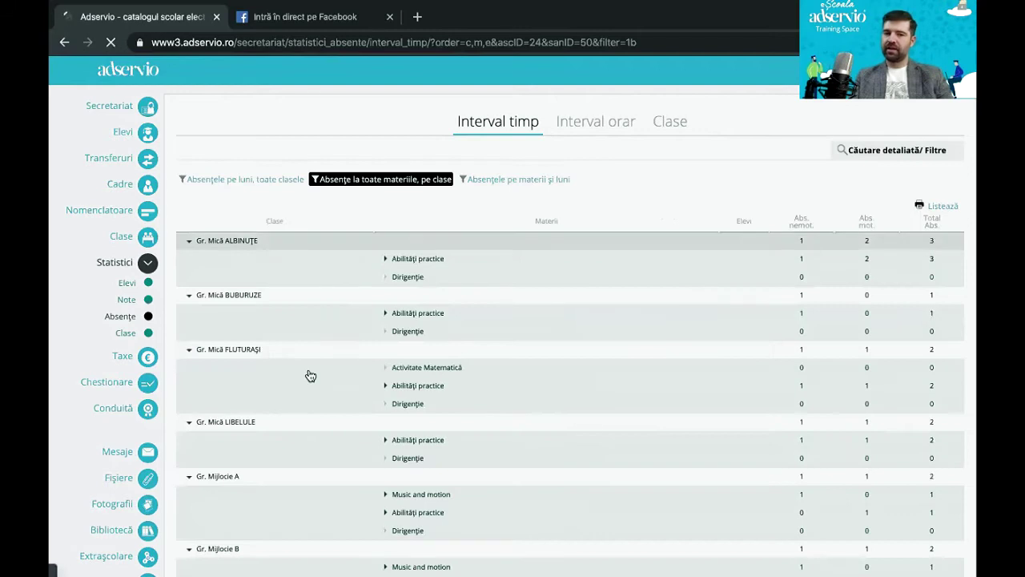
scroll(297, 382, down, 4)
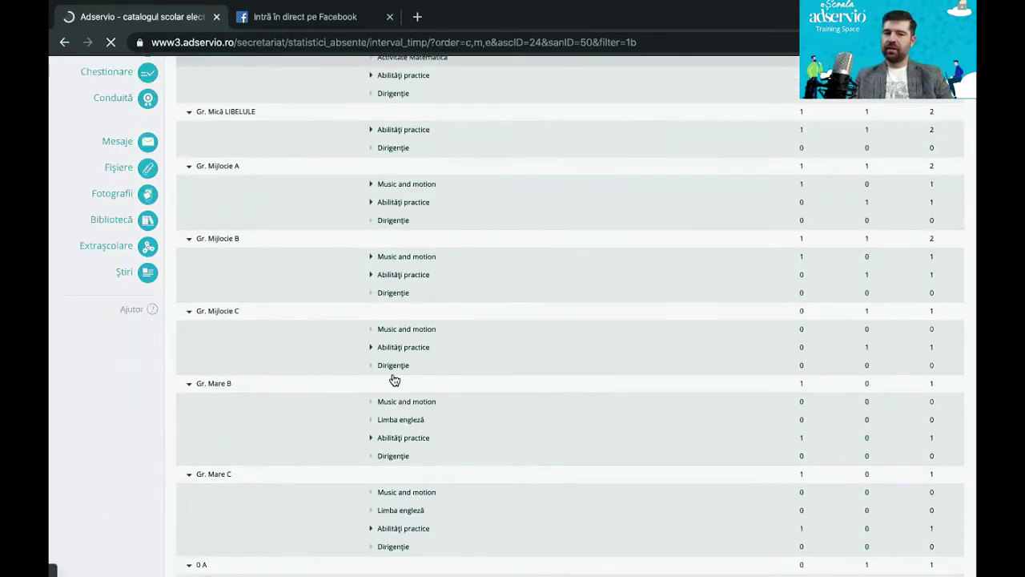
scroll(499, 505, down, 1)
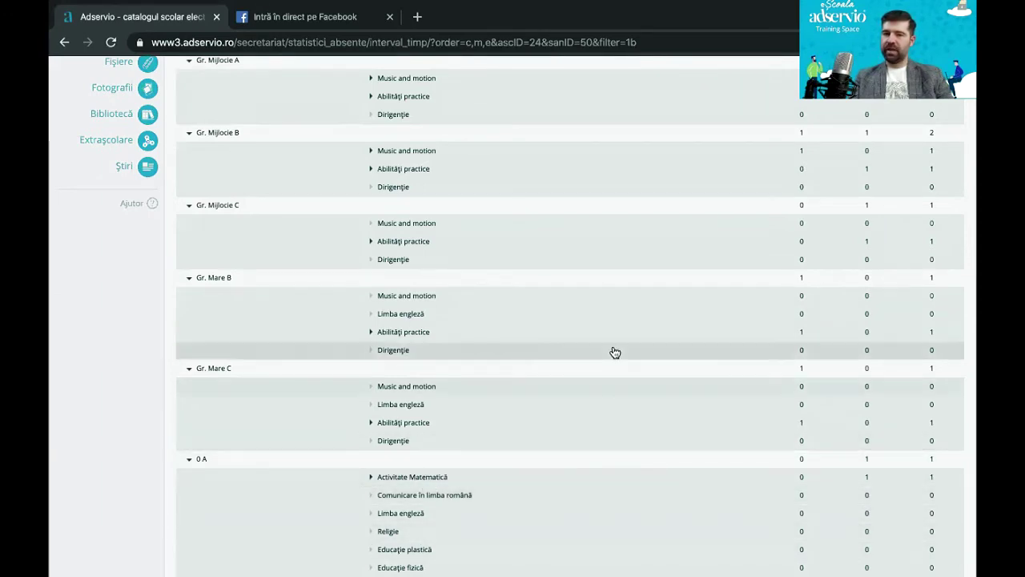
scroll(613, 350, up, 4)
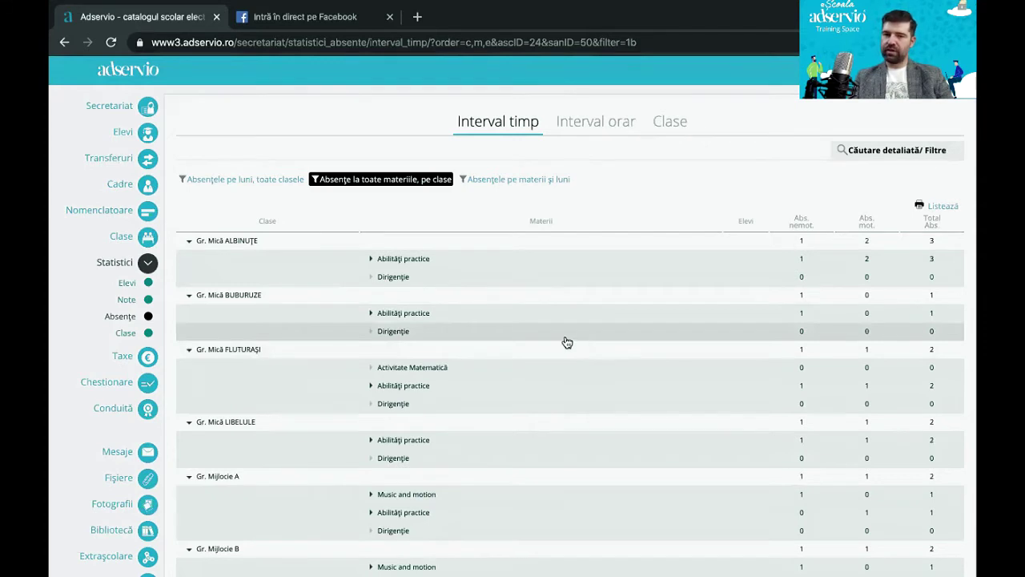
Step: Return to the Interval orar absence report and review its chart and absence summary
click(611, 138)
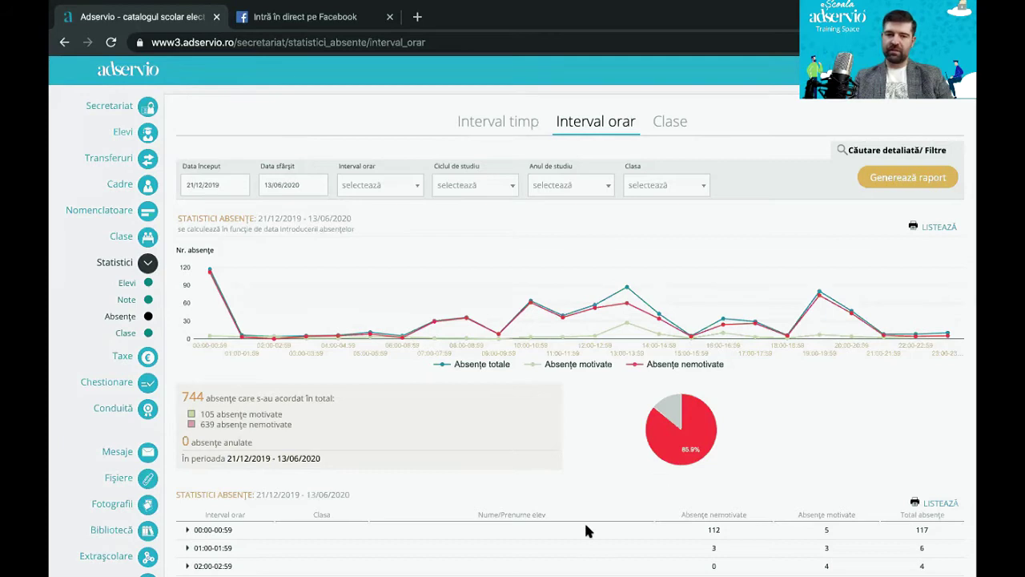
scroll(585, 525, down, 1)
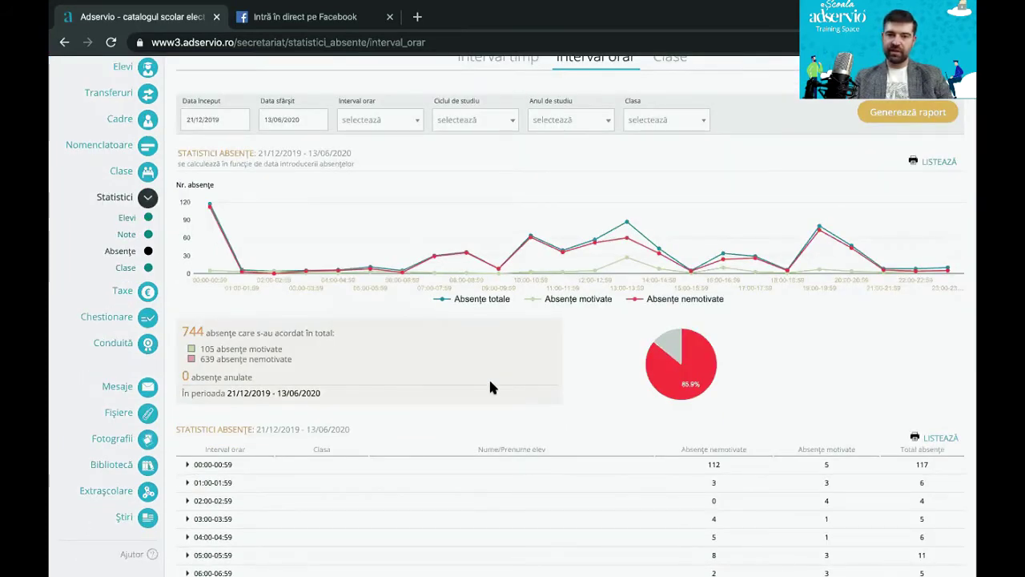
scroll(491, 388, up, 1)
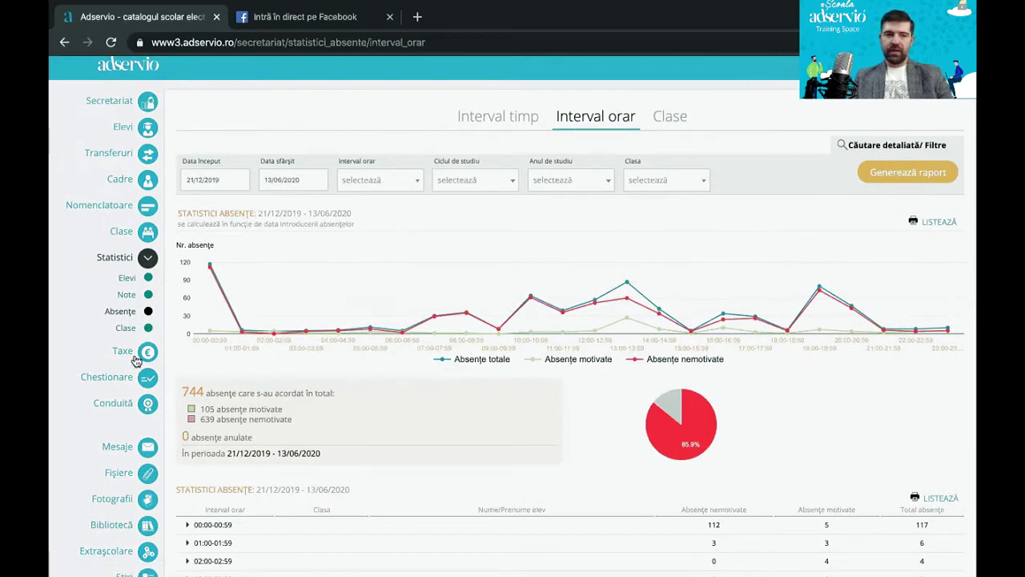
Step: Open the Clase statistics and examine the 2019/2020 high-school general averages by semester and year for each class
click(125, 328)
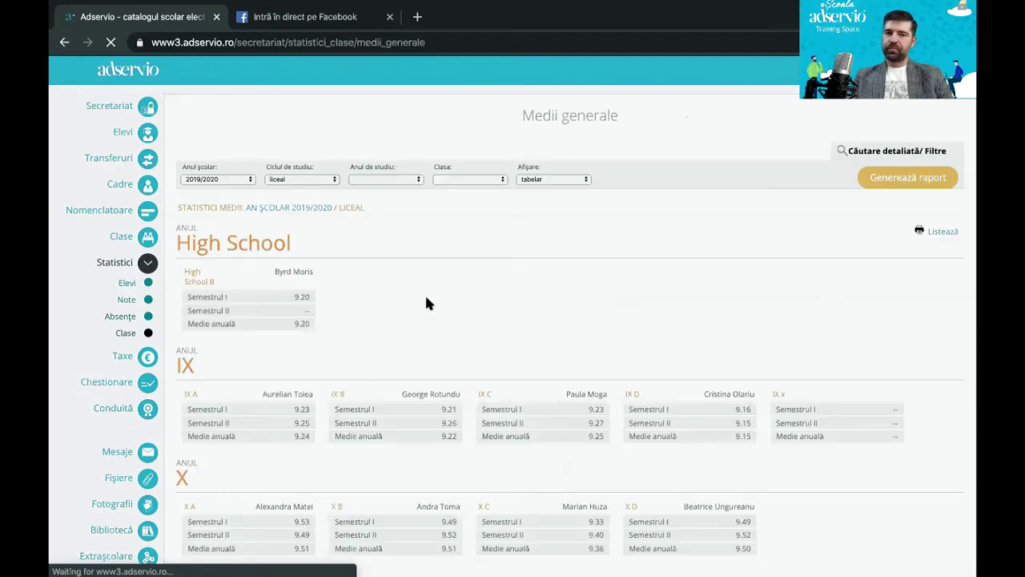
scroll(163, 323, down, 2)
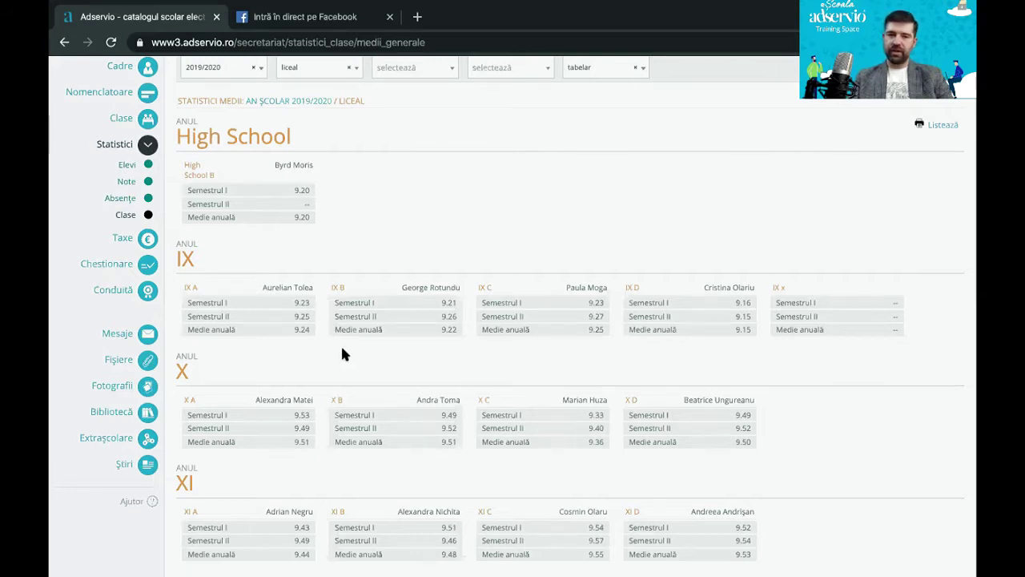
scroll(376, 434, down, 1)
scroll(375, 435, up, 3)
scroll(145, 301, down, 1)
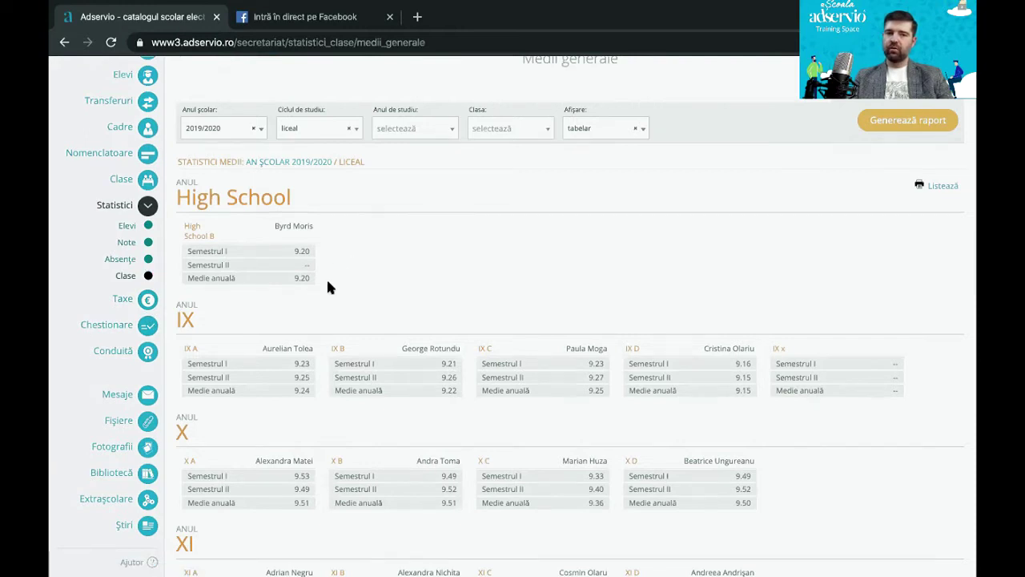
scroll(327, 286, up, 1)
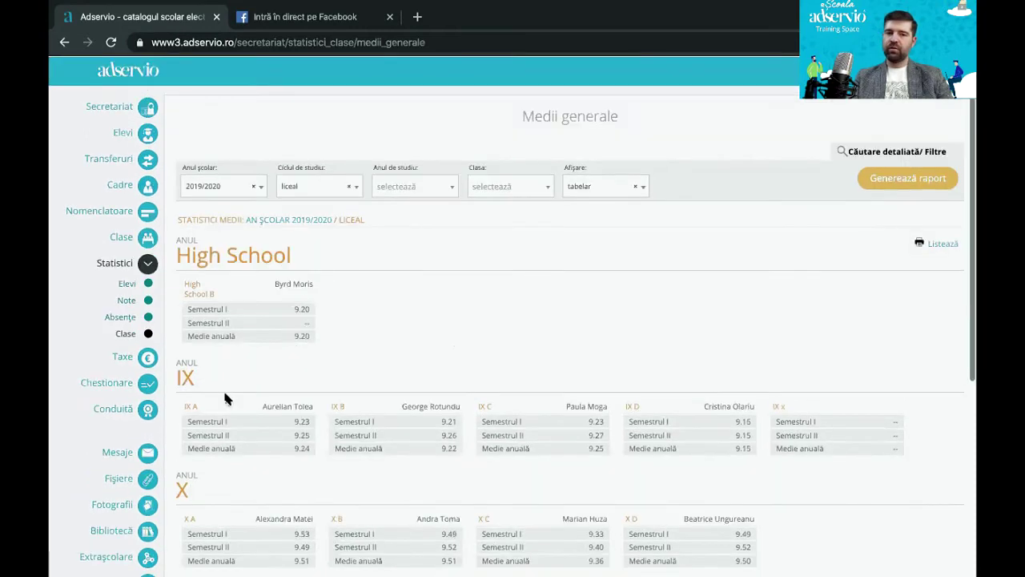
Step: Open the Mesaje section and start a new message
click(145, 453)
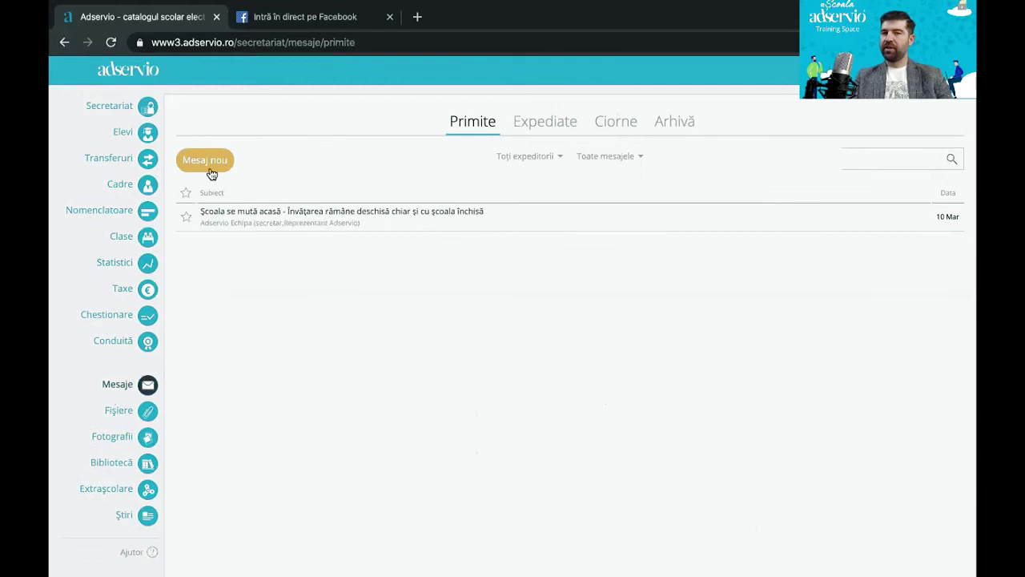
click(210, 162)
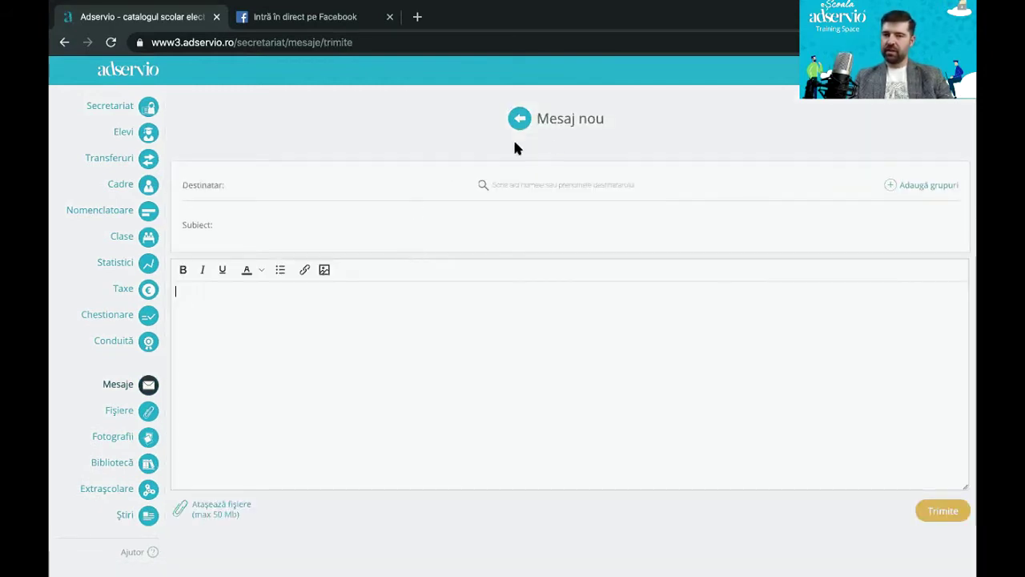
click(520, 185)
click(282, 158)
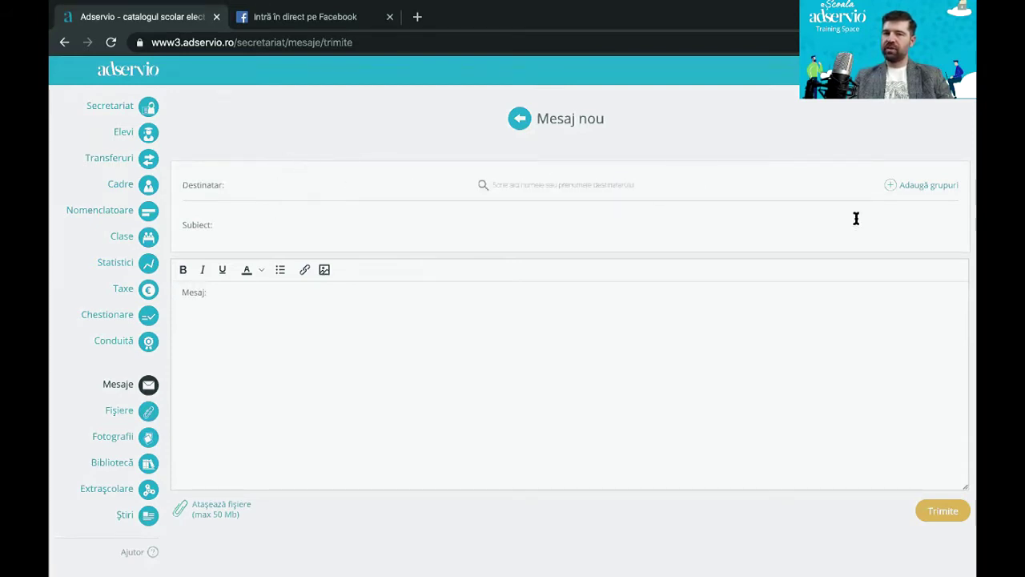
Step: Add the Toți părinții group as the recipient of the new message and go through its subject and body fields
click(932, 188)
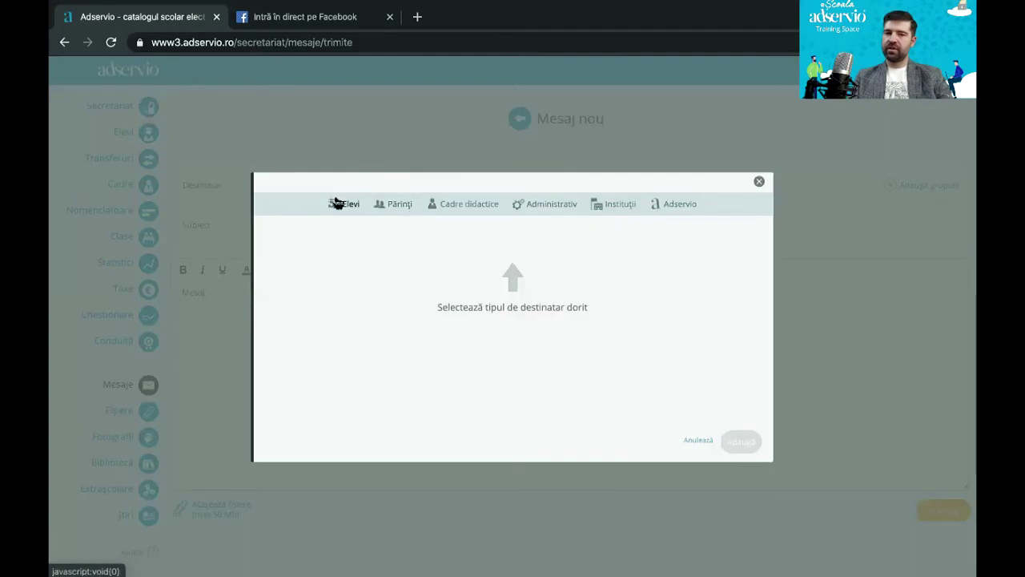
click(340, 201)
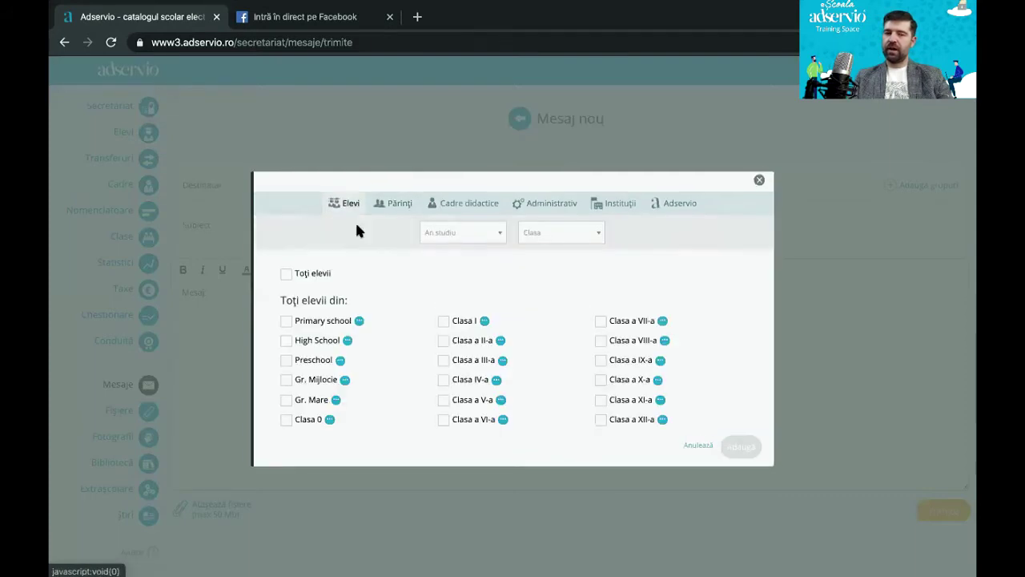
click(286, 273)
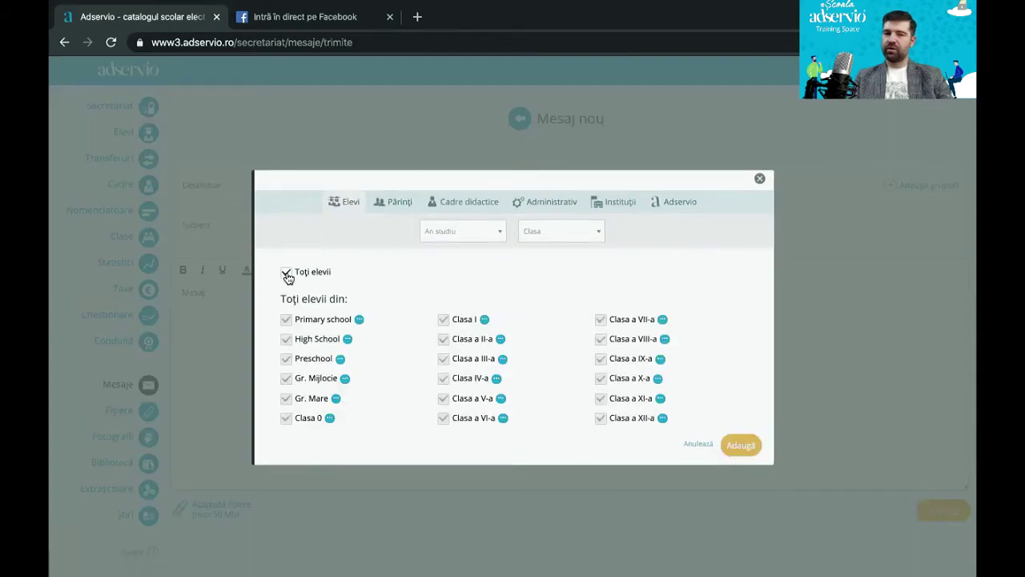
click(393, 202)
click(286, 273)
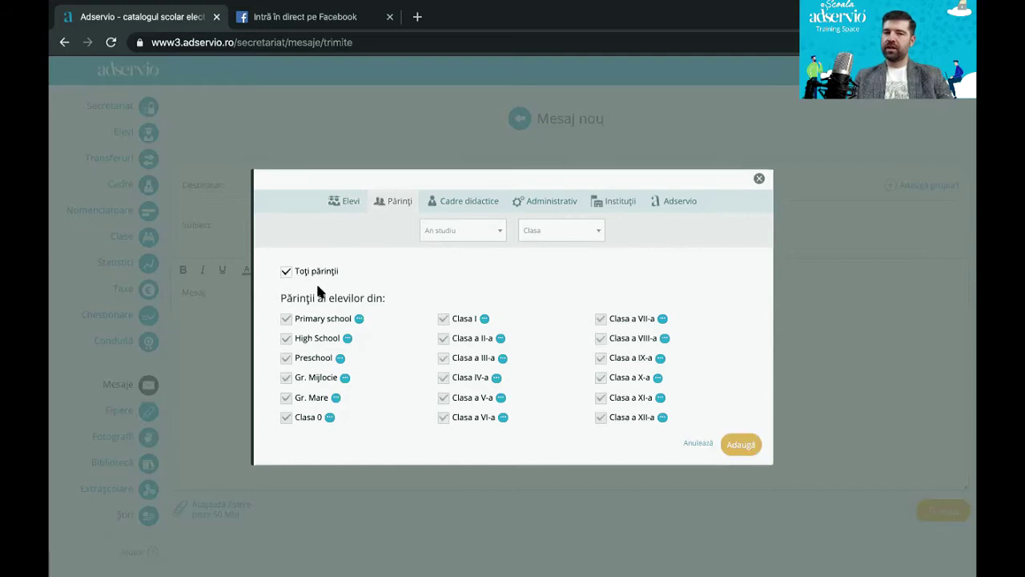
click(740, 444)
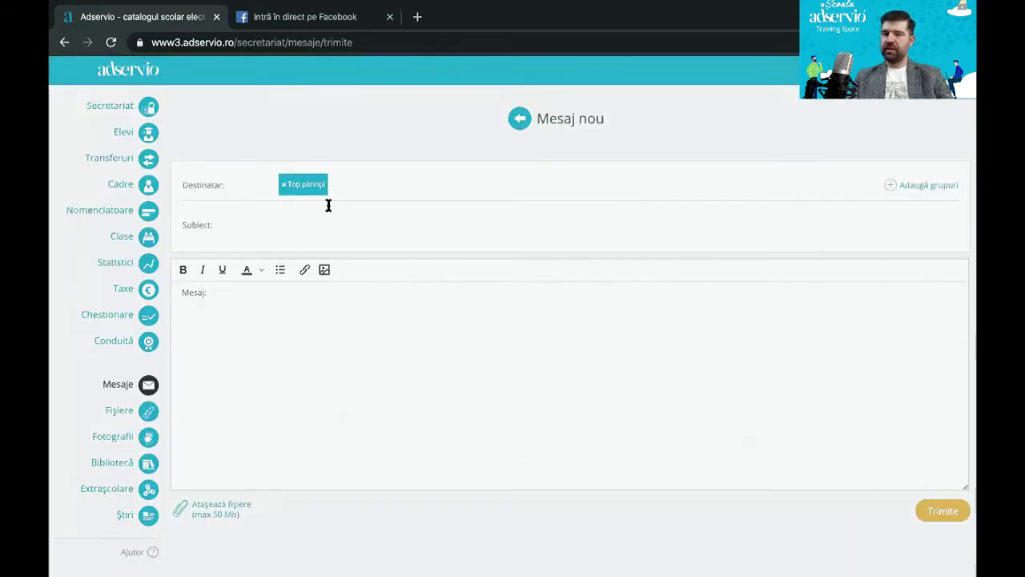
click(240, 229)
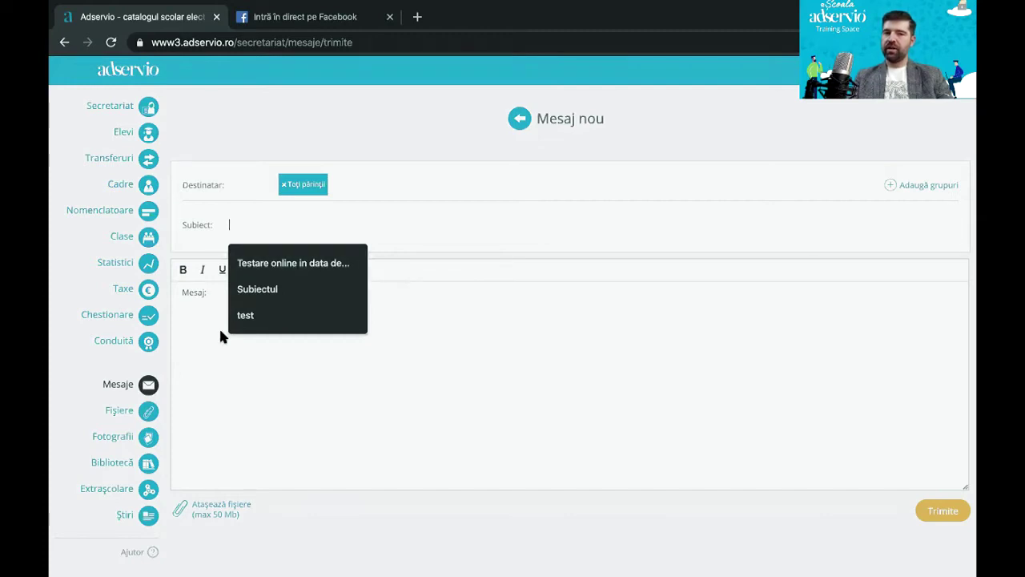
click(222, 449)
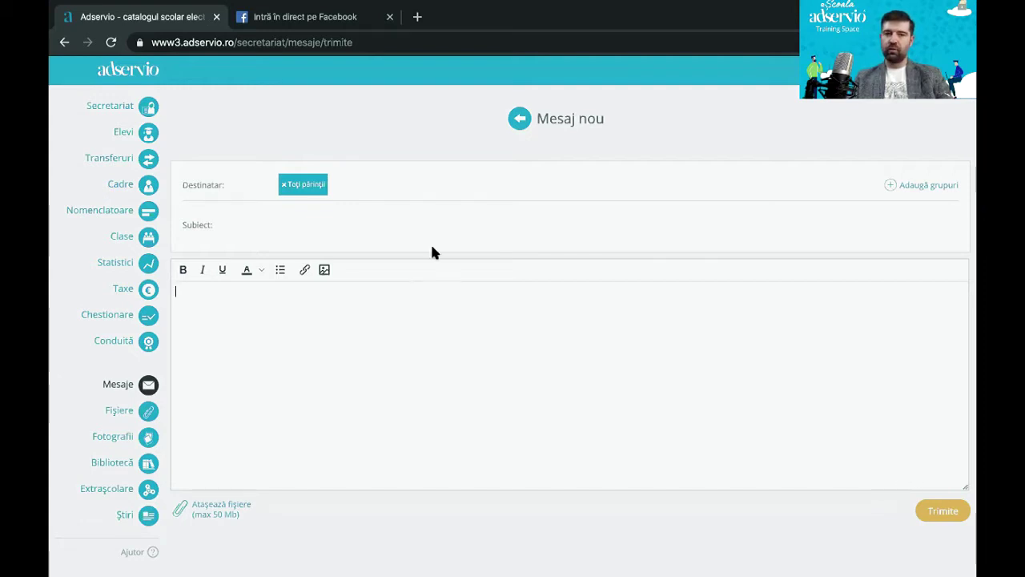
Step: Return to the Adservio login page and sign in as demo-profesorliceu with the account password
key(F5)
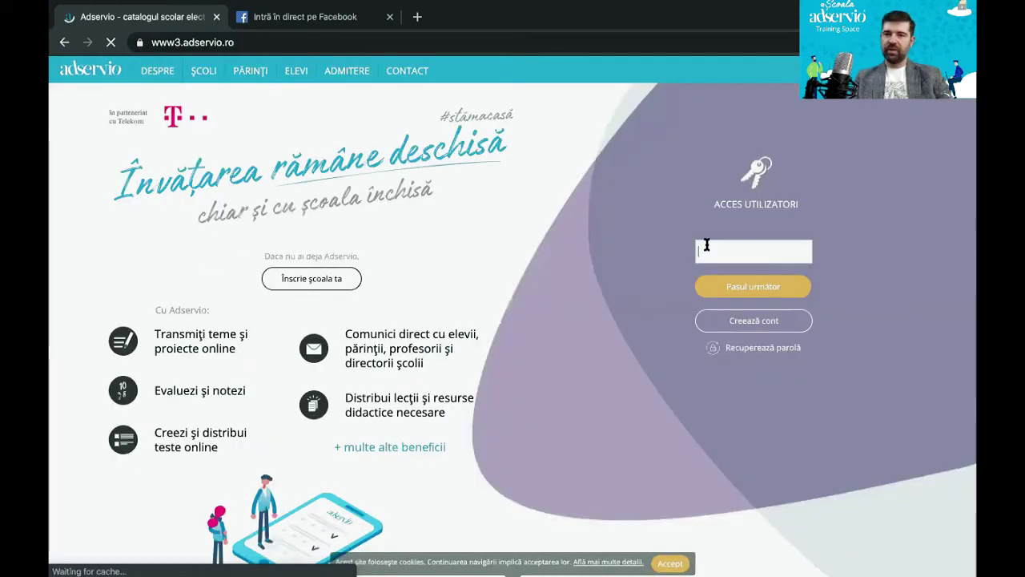
click(711, 248)
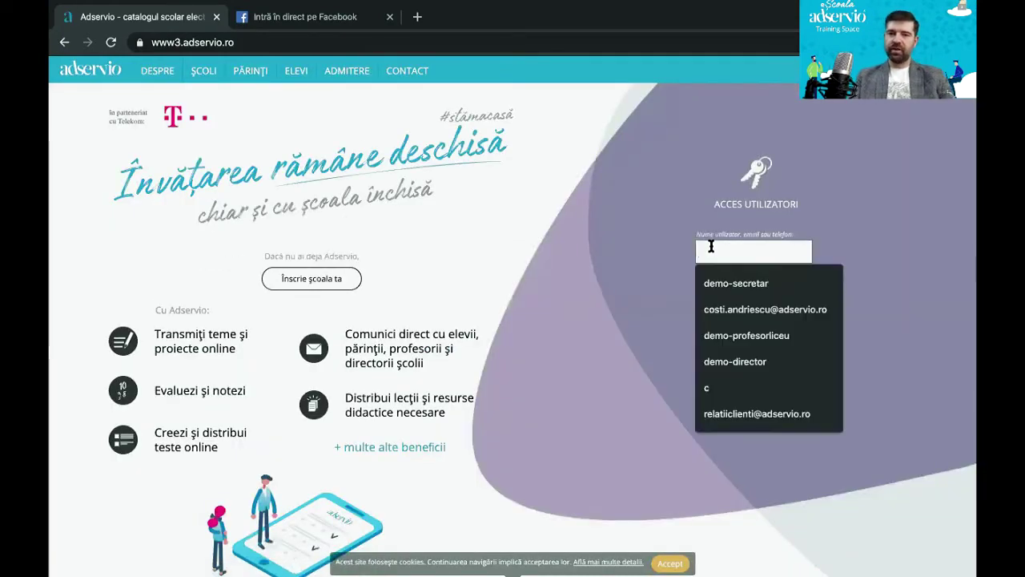
text(demo-)
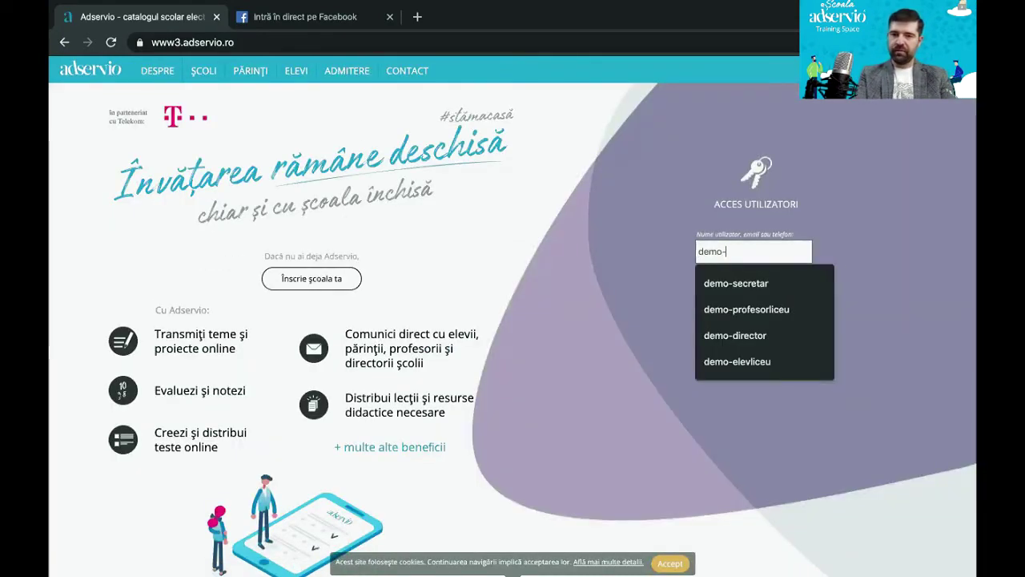
key(Down)
key(Down)
key(Return)
key(Return)
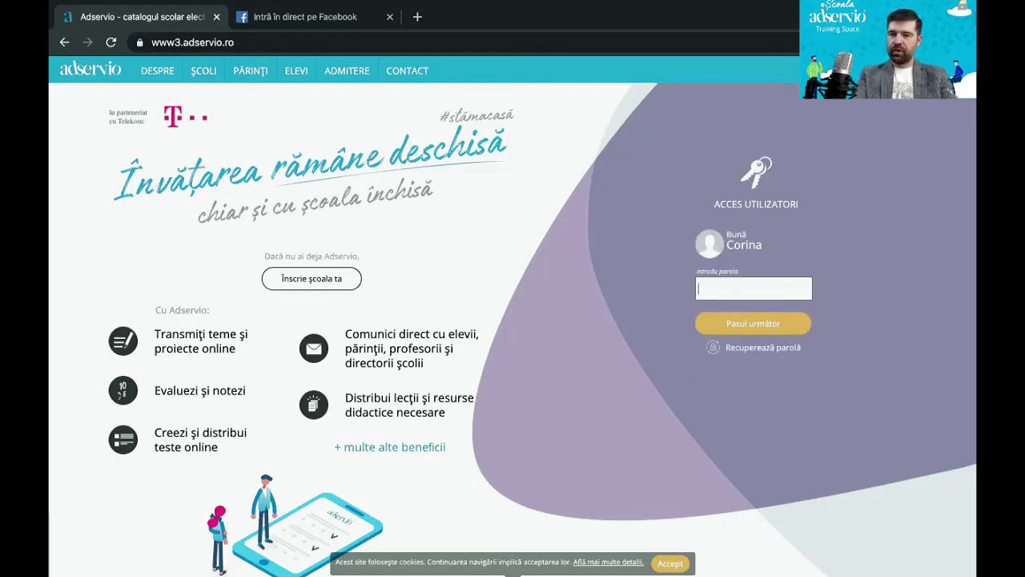
text(••)
key(Return)
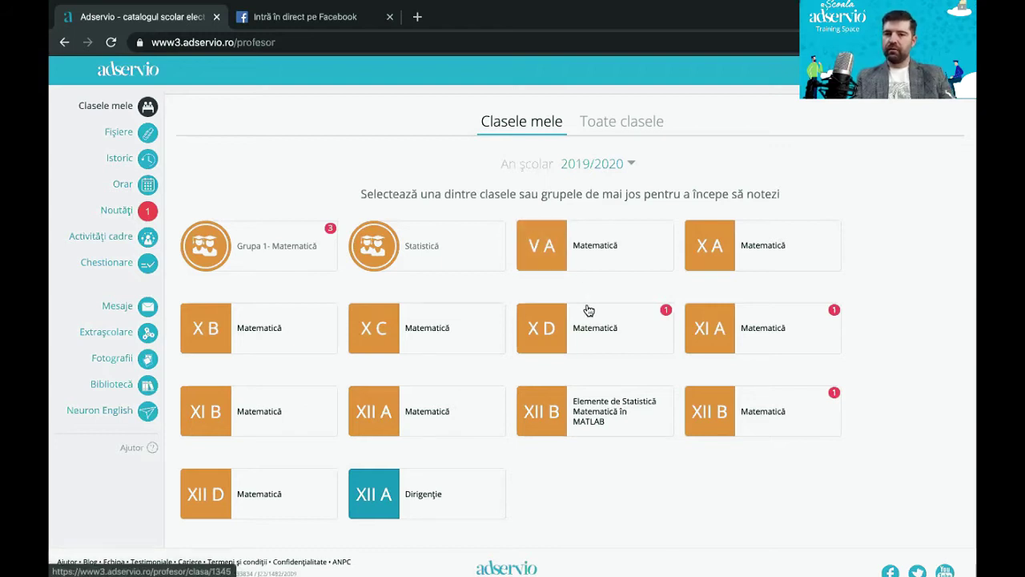
Step: Open the X A Matematică class and record two absences dated 03/04 for the first student in the list
click(744, 233)
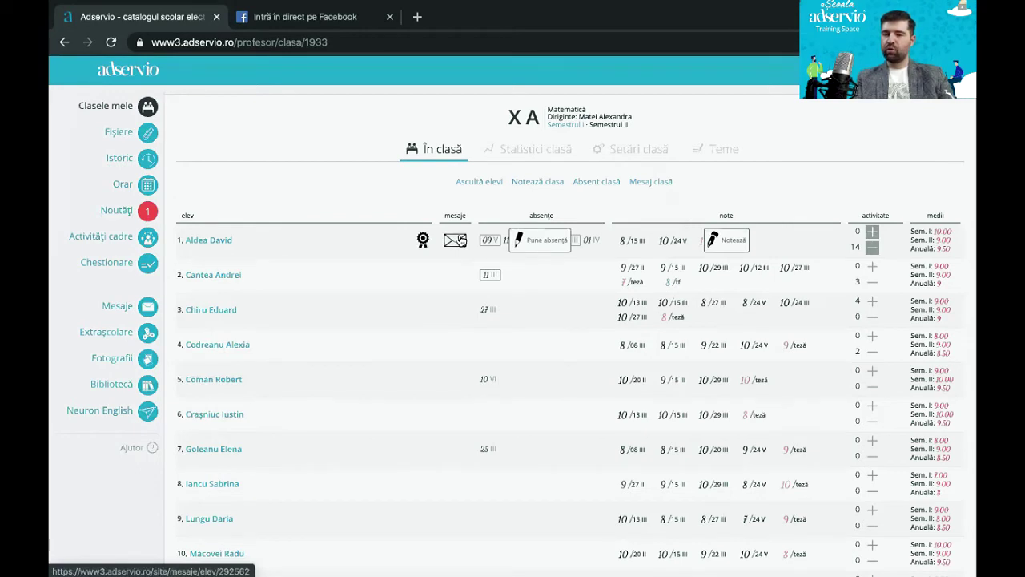
click(544, 250)
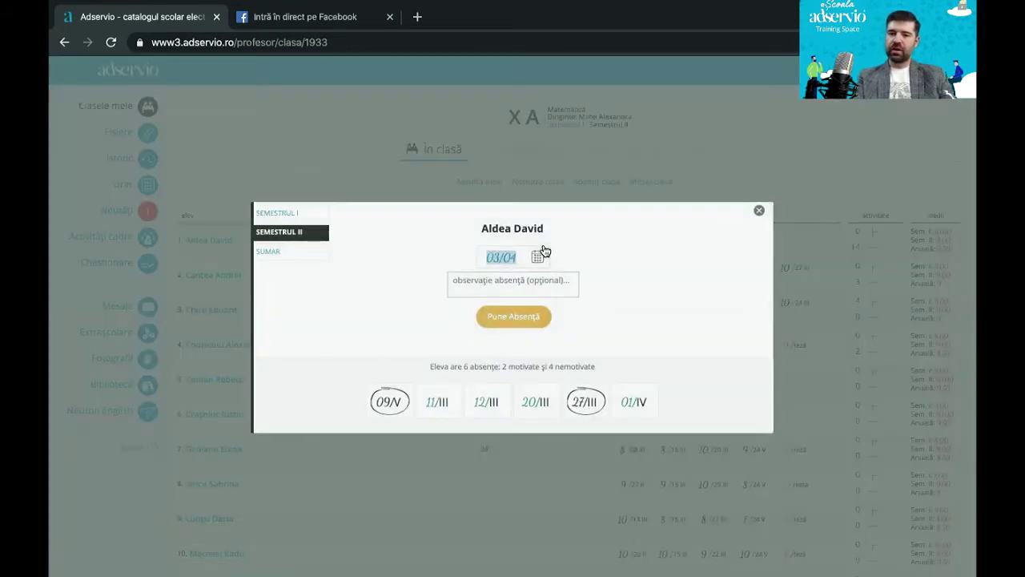
click(513, 315)
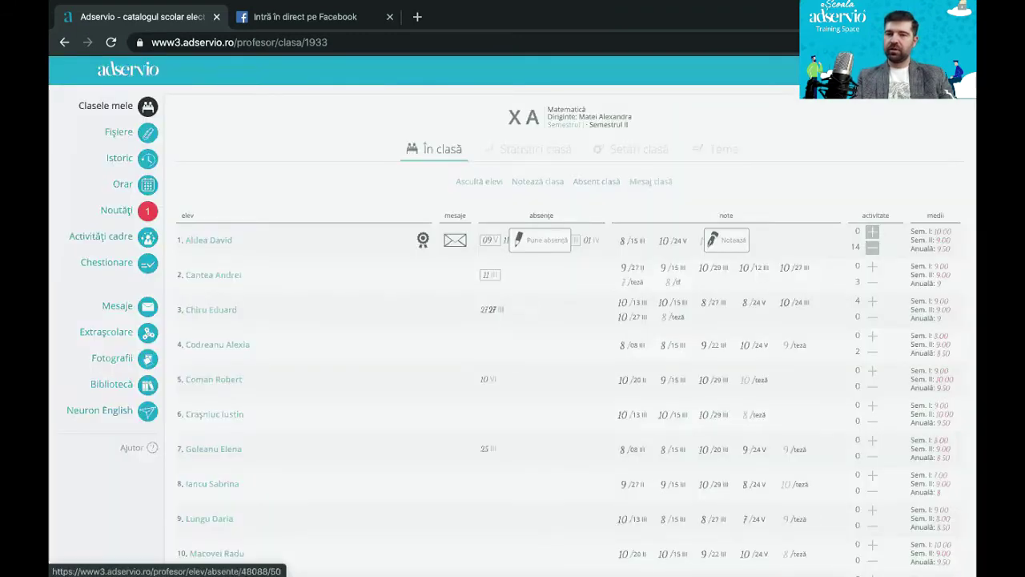
click(547, 244)
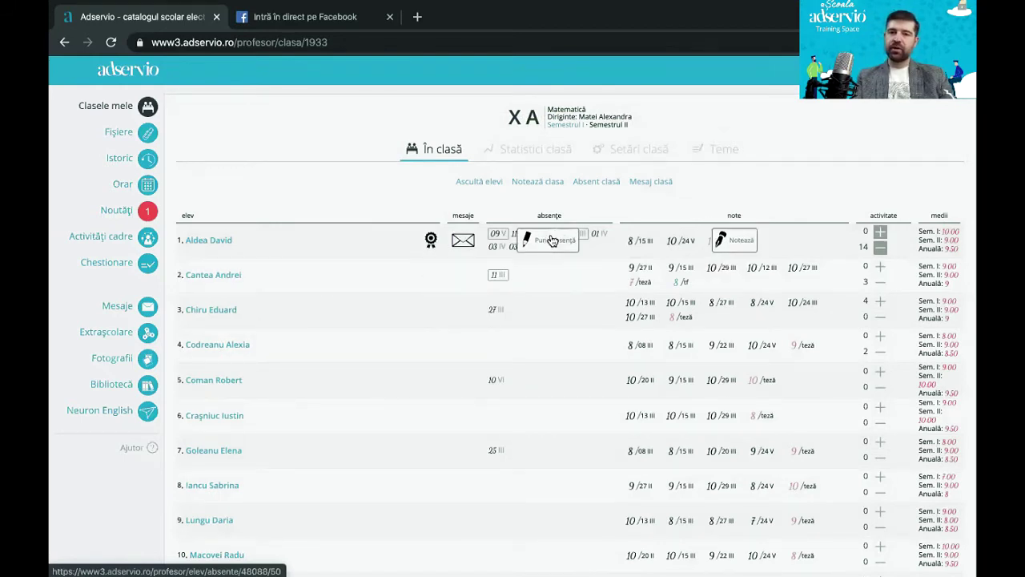
Step: Record another absence for the first student with the date set to 02/04
click(550, 240)
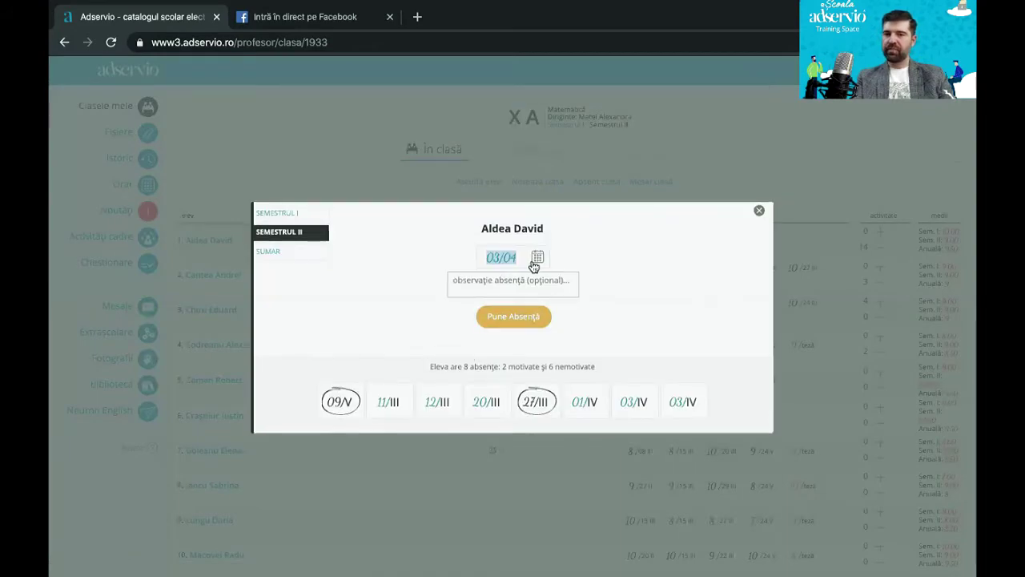
click(537, 257)
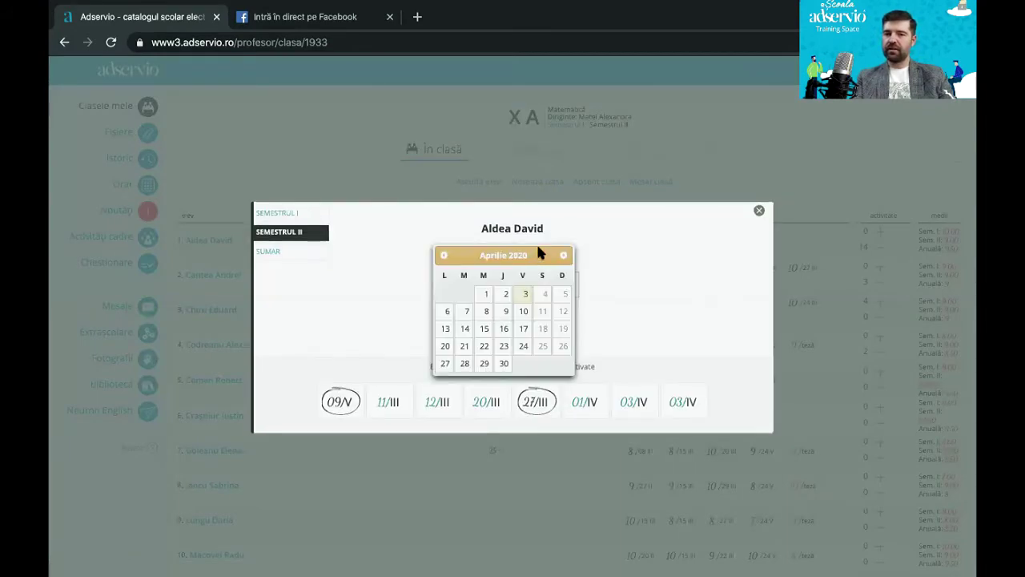
click(507, 295)
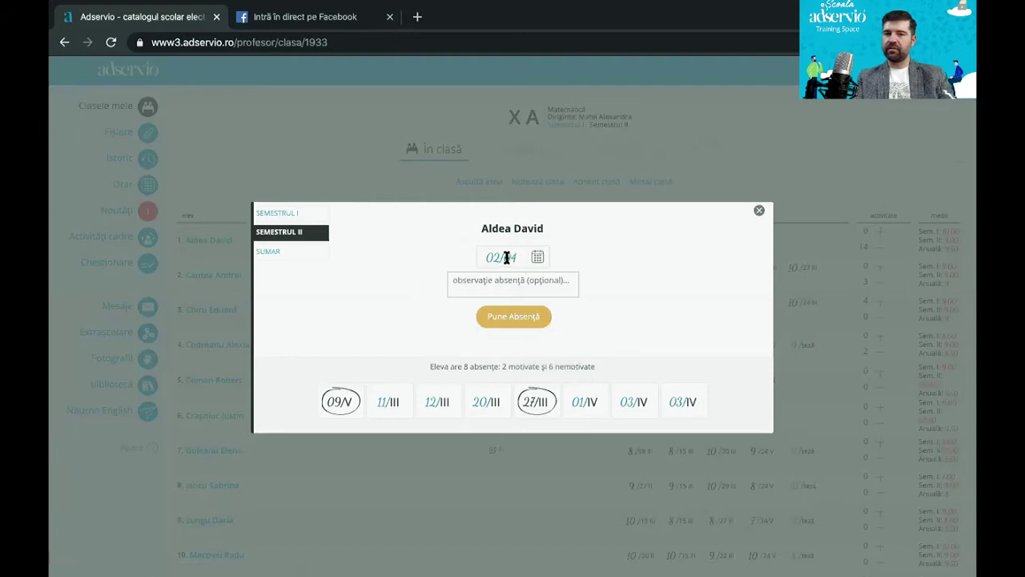
click(515, 319)
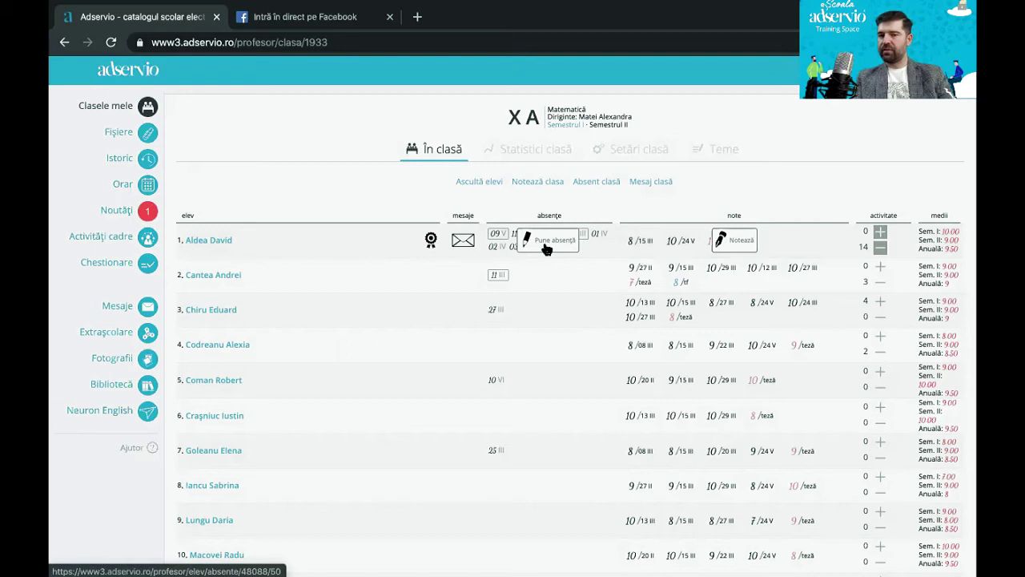
Step: Mark the first student's last 03/04 absence as excused and close the absence dialog
click(554, 243)
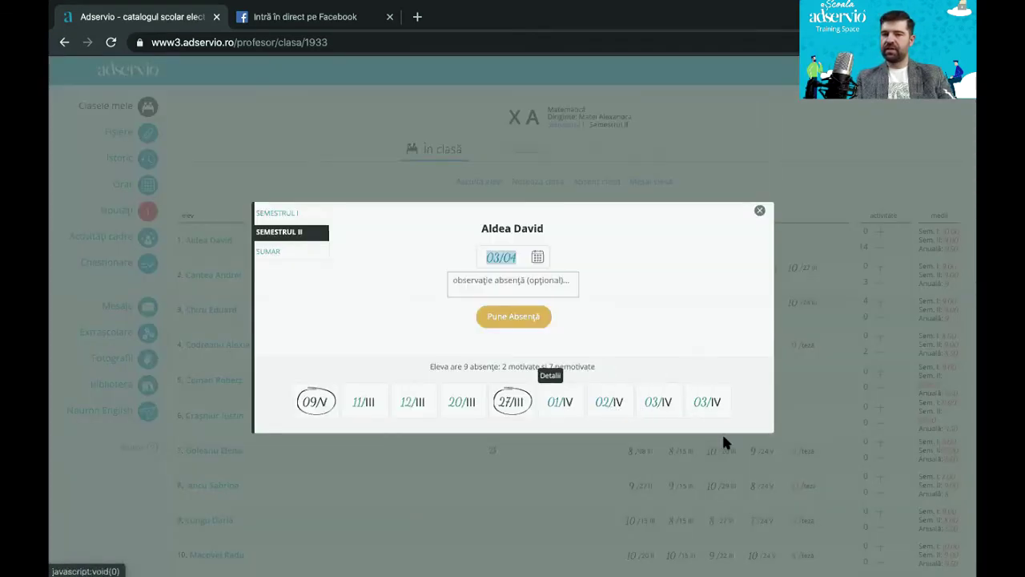
click(715, 407)
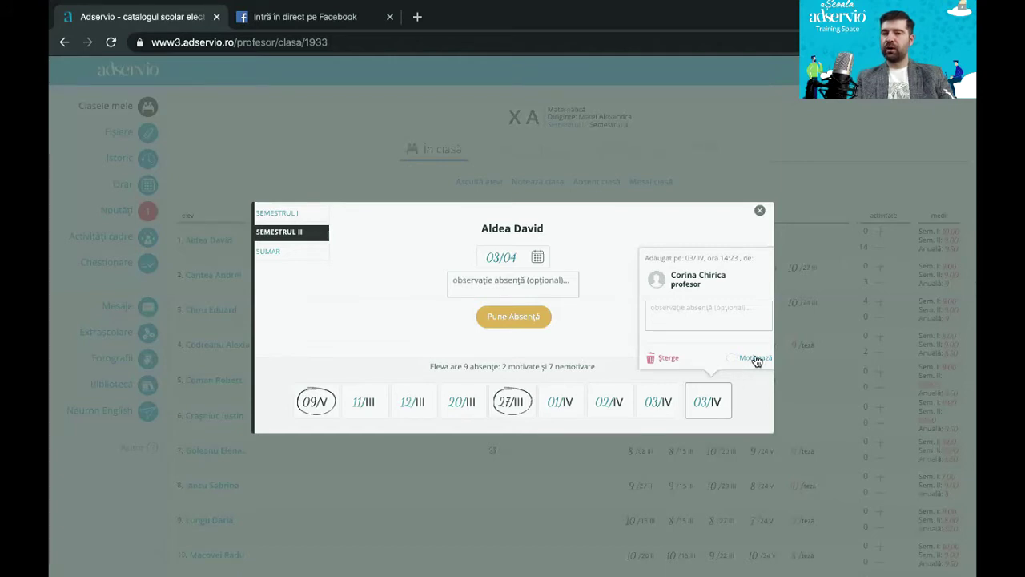
click(755, 358)
click(759, 210)
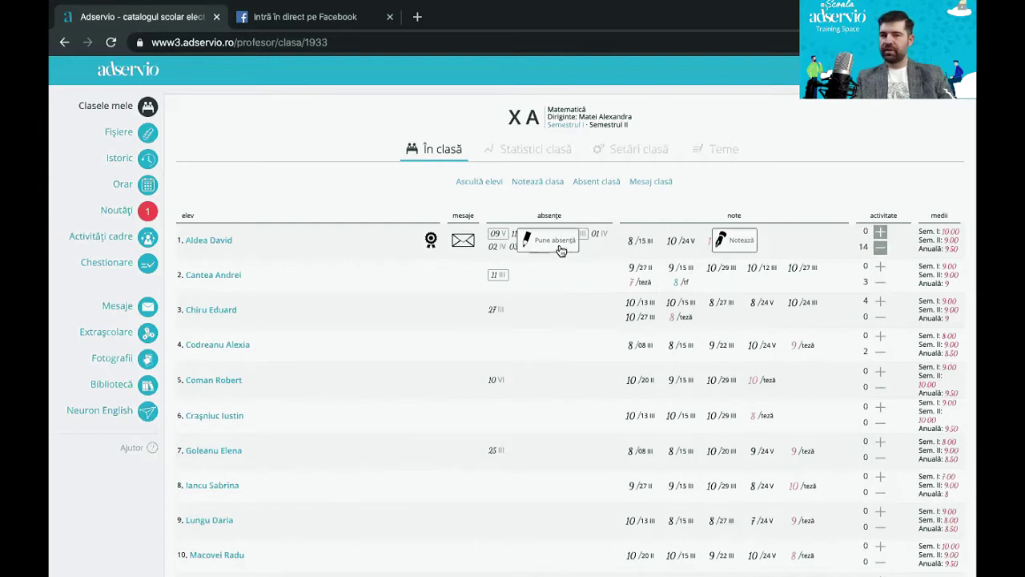
Step: Give the first student an oral grade of 10 dated 03/04 in Semestrul II
click(737, 240)
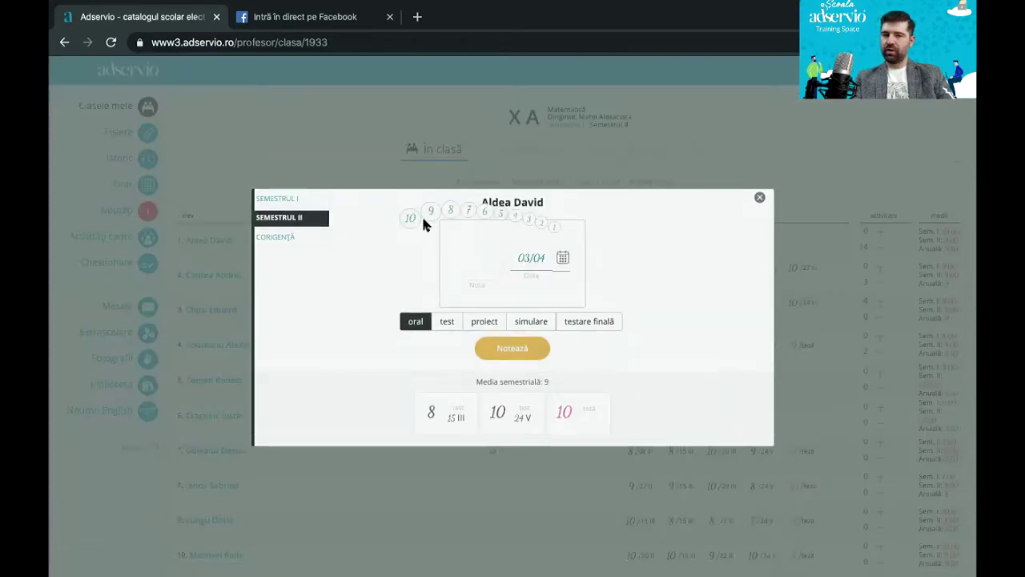
click(758, 199)
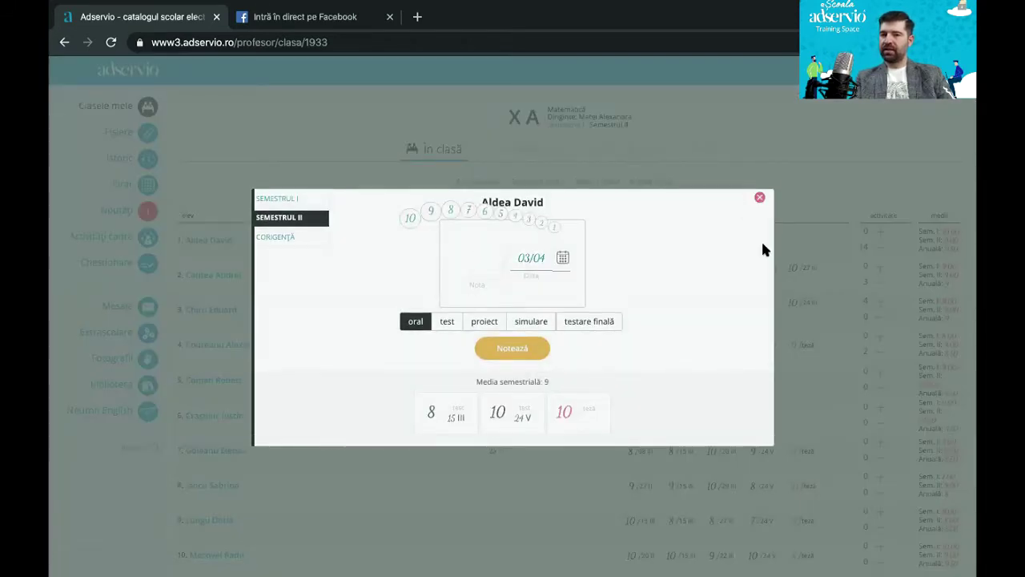
click(739, 242)
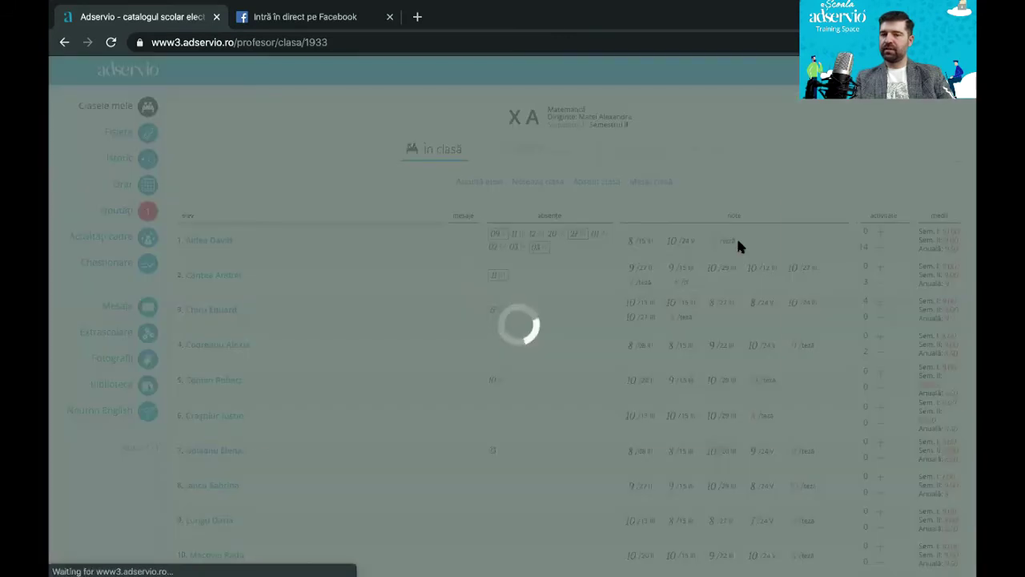
click(410, 217)
click(501, 348)
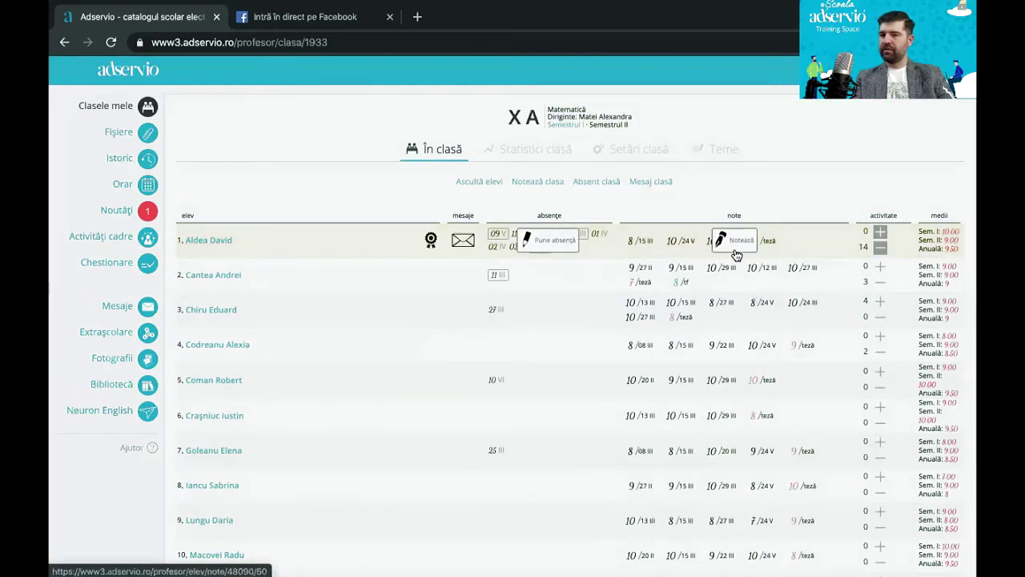
Step: Give the first student in X A a project (proiect) grade of 8 dated 18/03 in Semestrul II
click(738, 241)
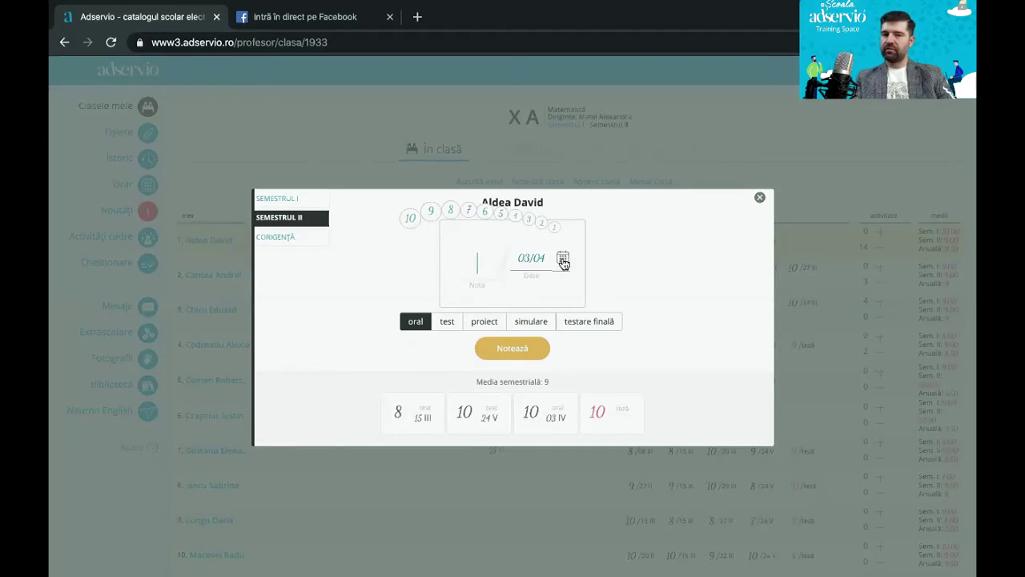
click(446, 325)
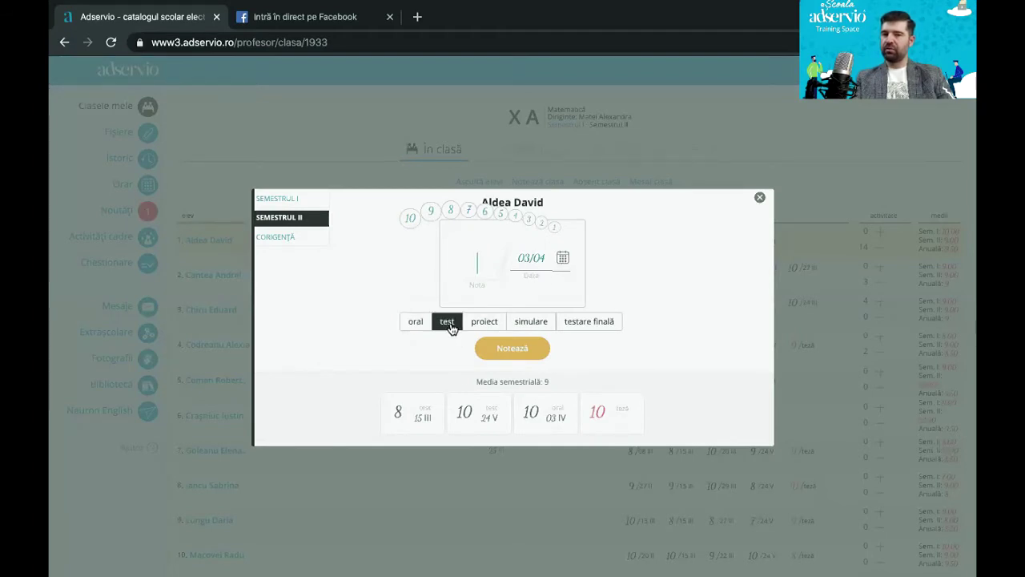
click(563, 258)
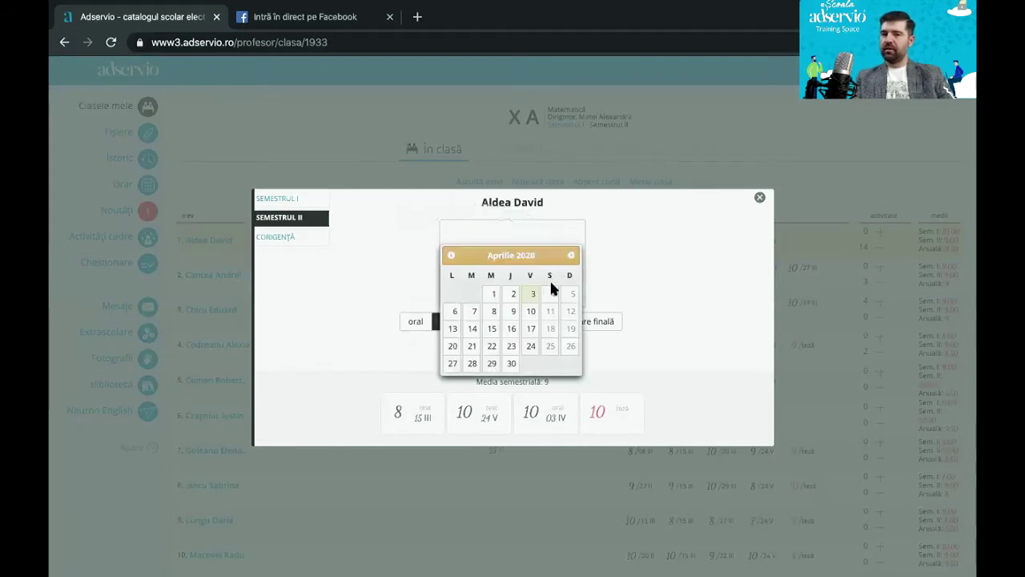
click(450, 255)
click(496, 346)
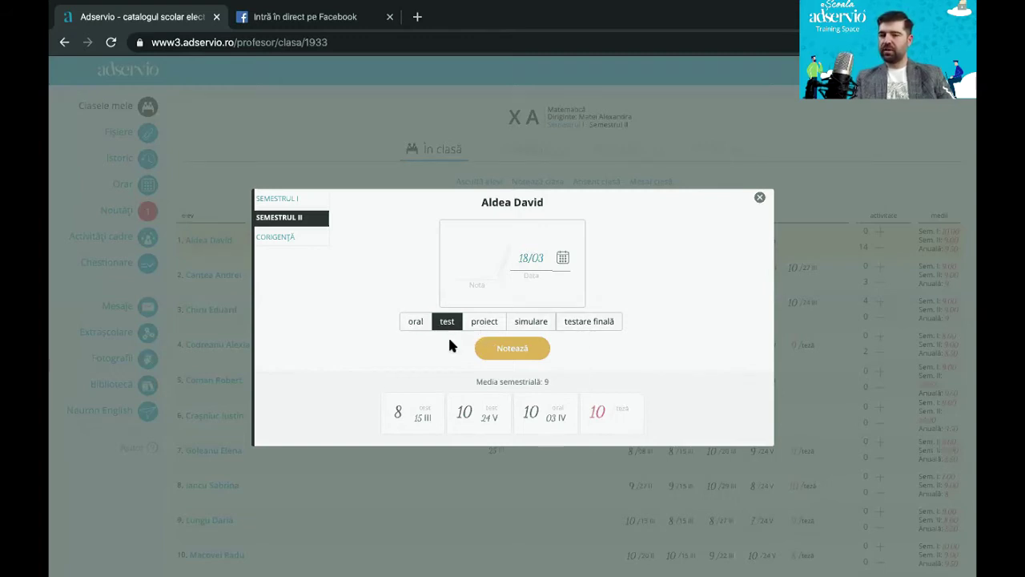
click(490, 258)
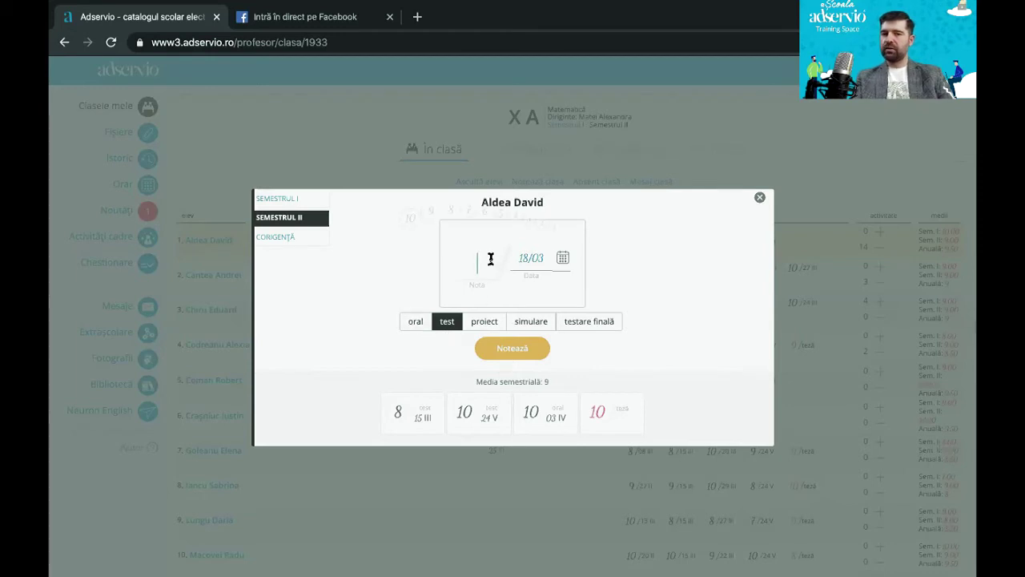
text(8)
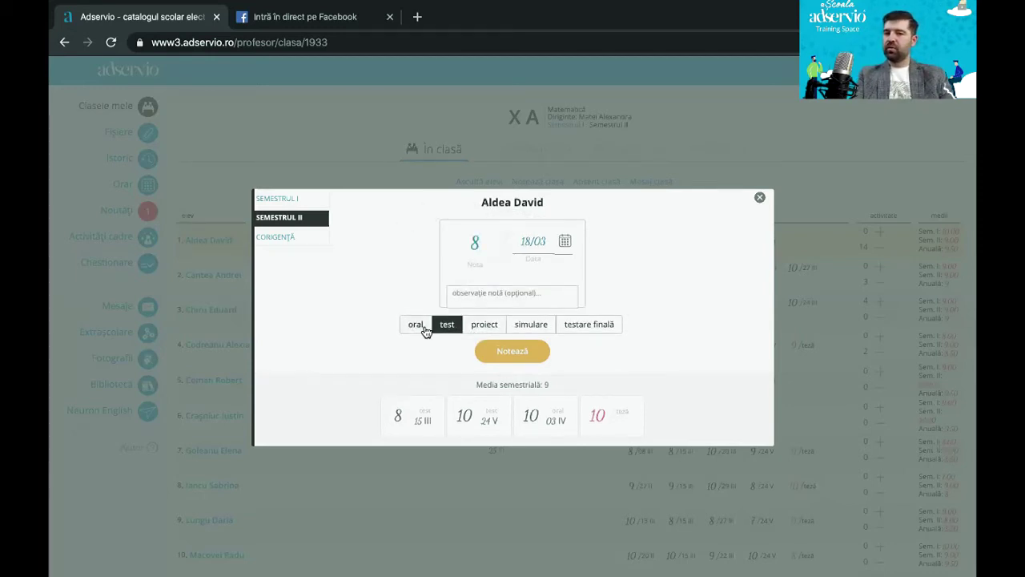
click(422, 327)
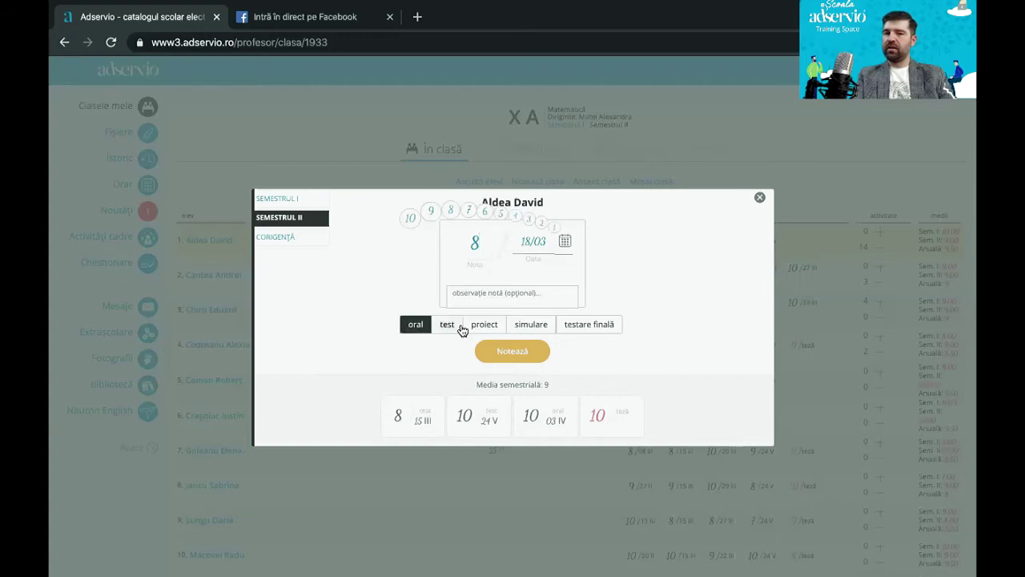
click(455, 328)
click(486, 330)
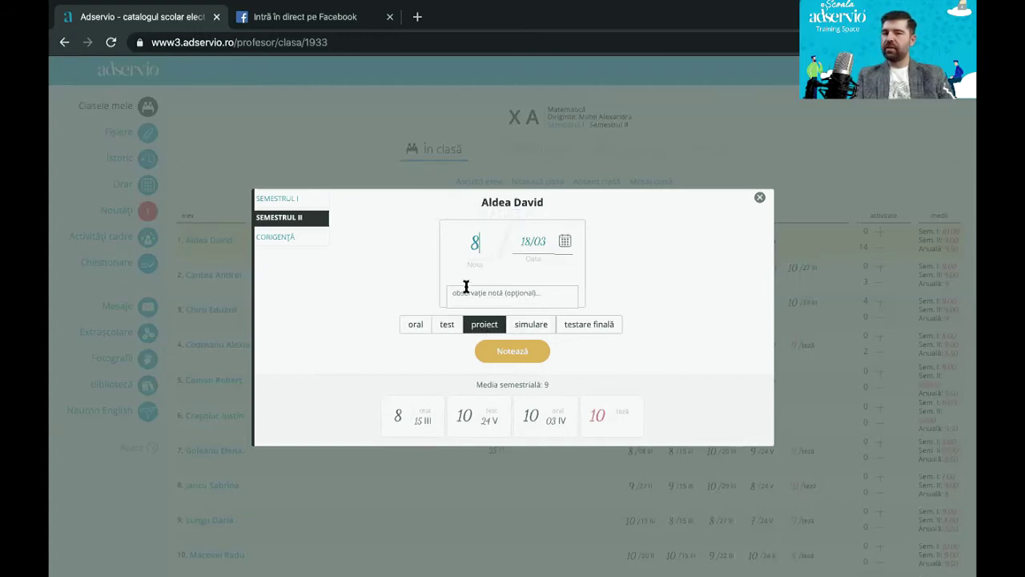
click(507, 352)
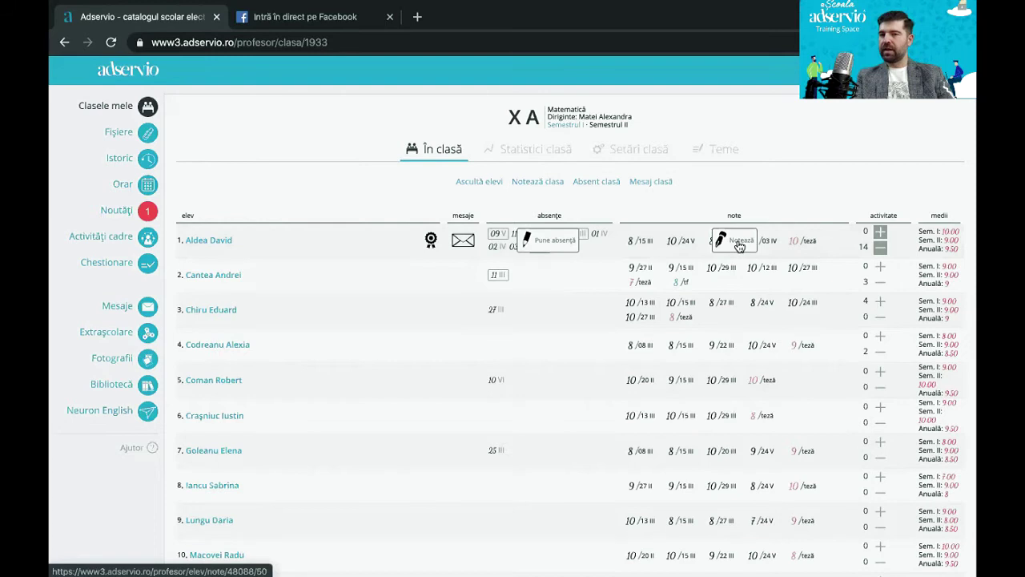
Step: Examine the details of the first student's 03/04 oral grade and the Semestrul II grade list, and close the grading dialog
click(738, 244)
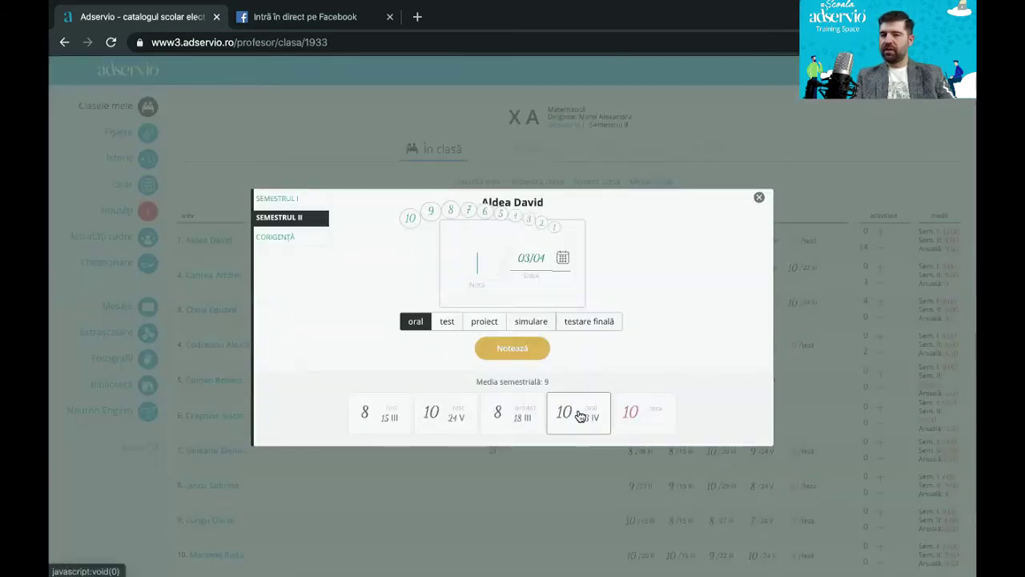
click(580, 415)
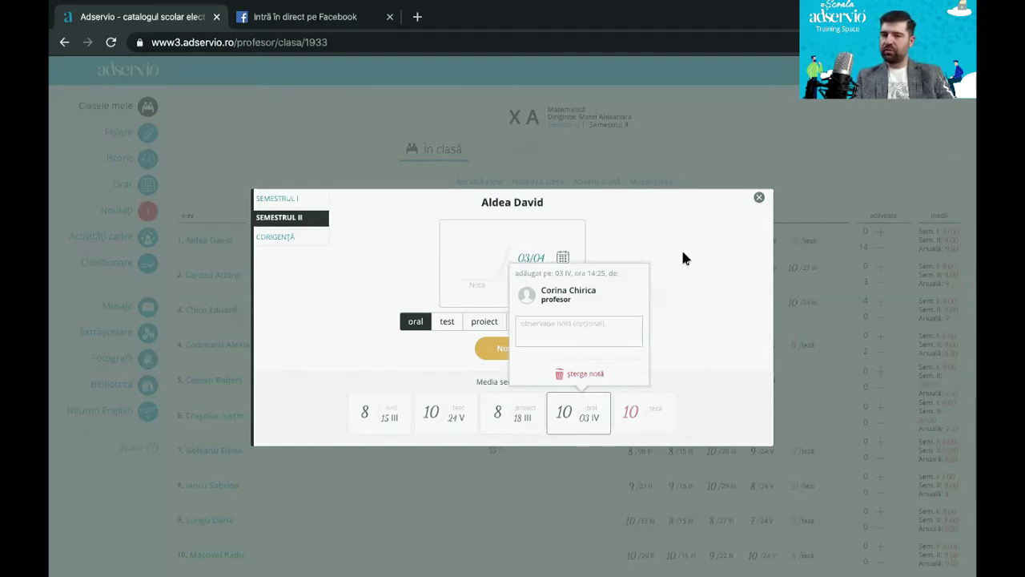
click(760, 199)
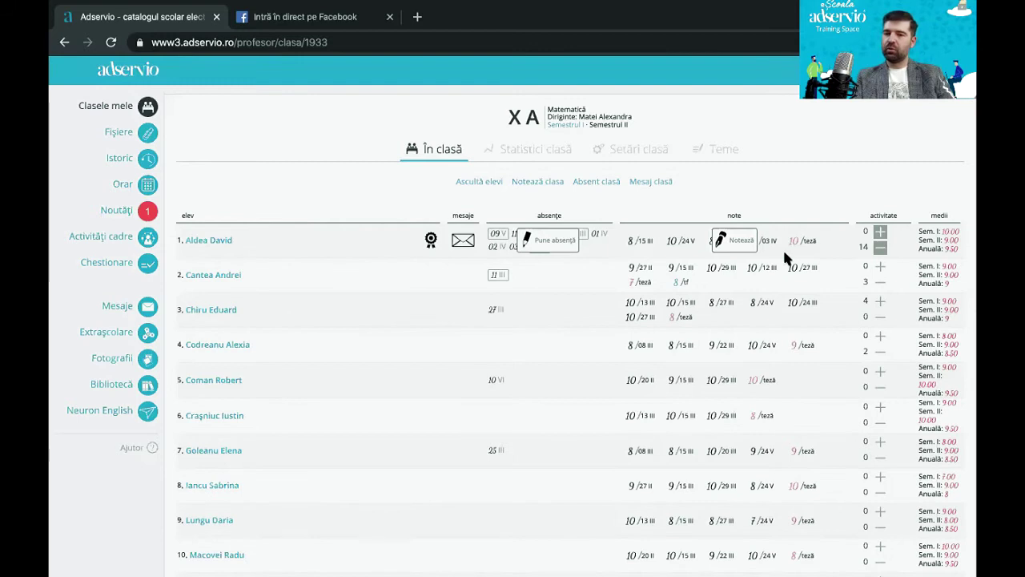
click(731, 248)
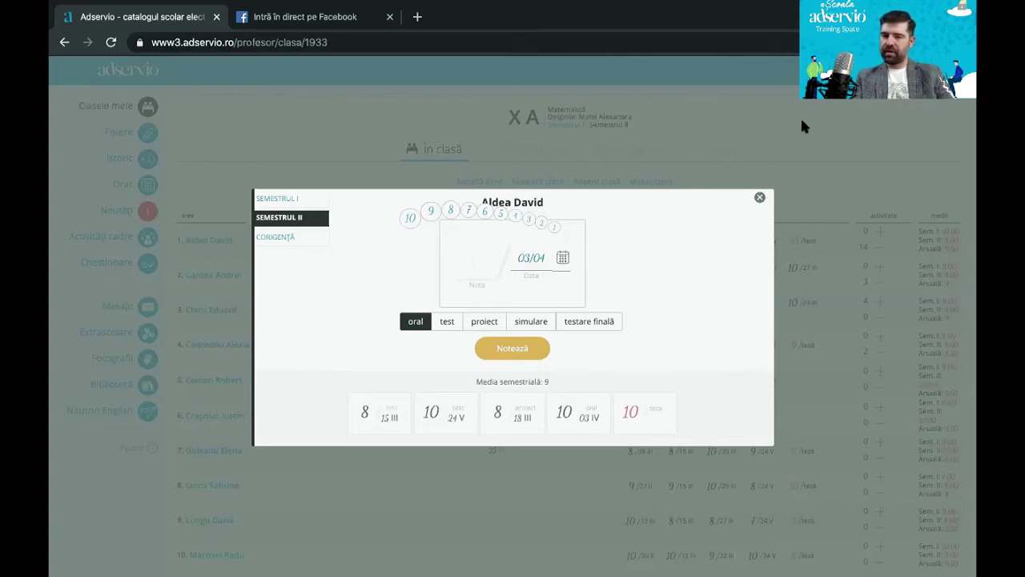
click(758, 198)
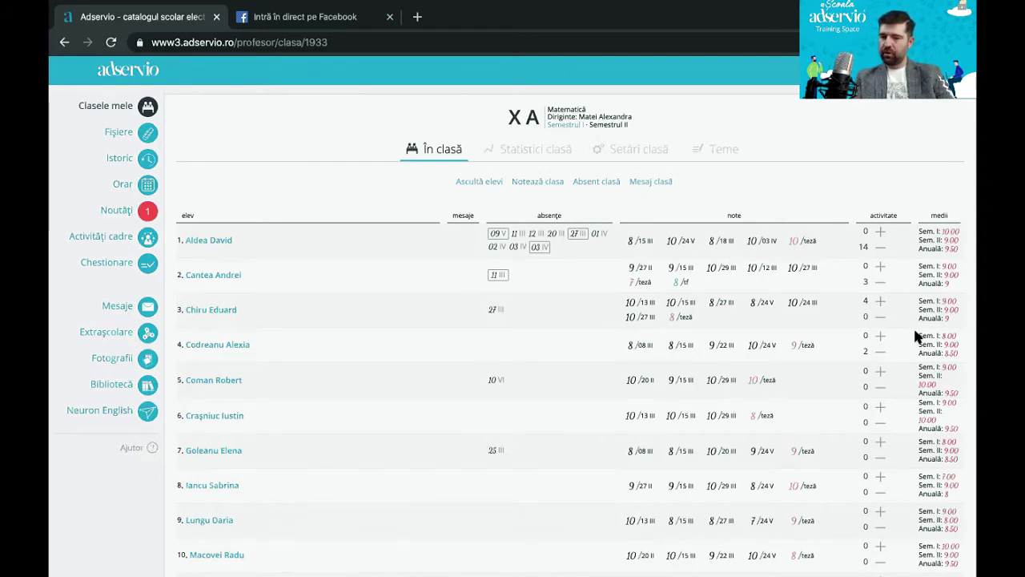
Step: Record activity marks for the seventh student in the X A list, reaching 10 pluses and 3 minuses
mouse_move(816, 331)
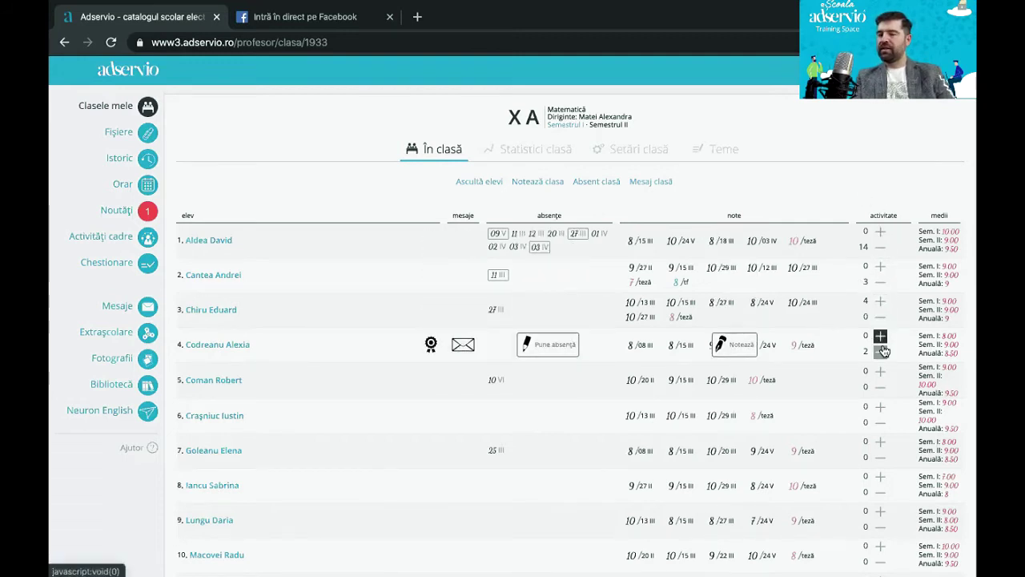
scroll(881, 341, down, 2)
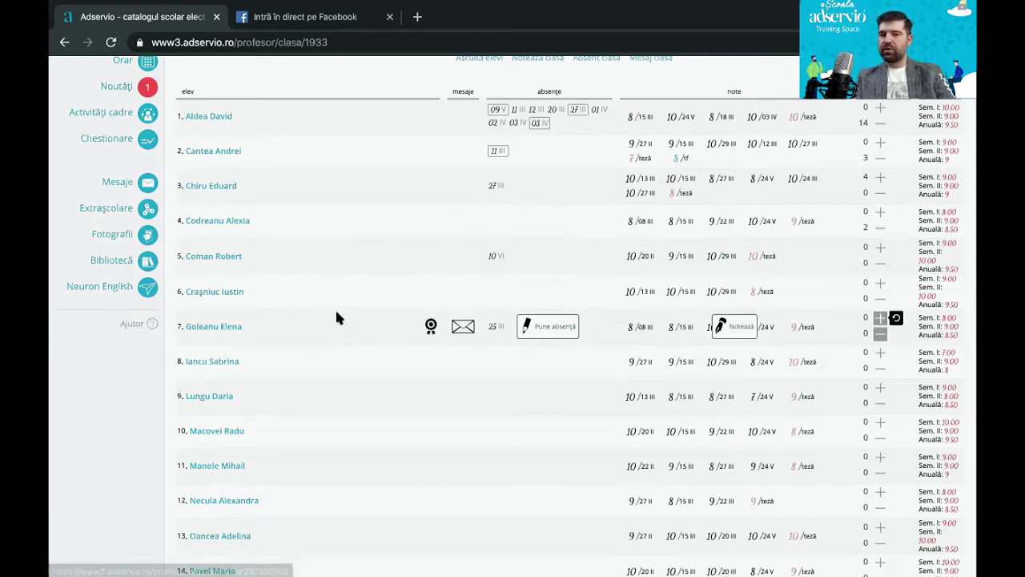
click(879, 321)
click(880, 322)
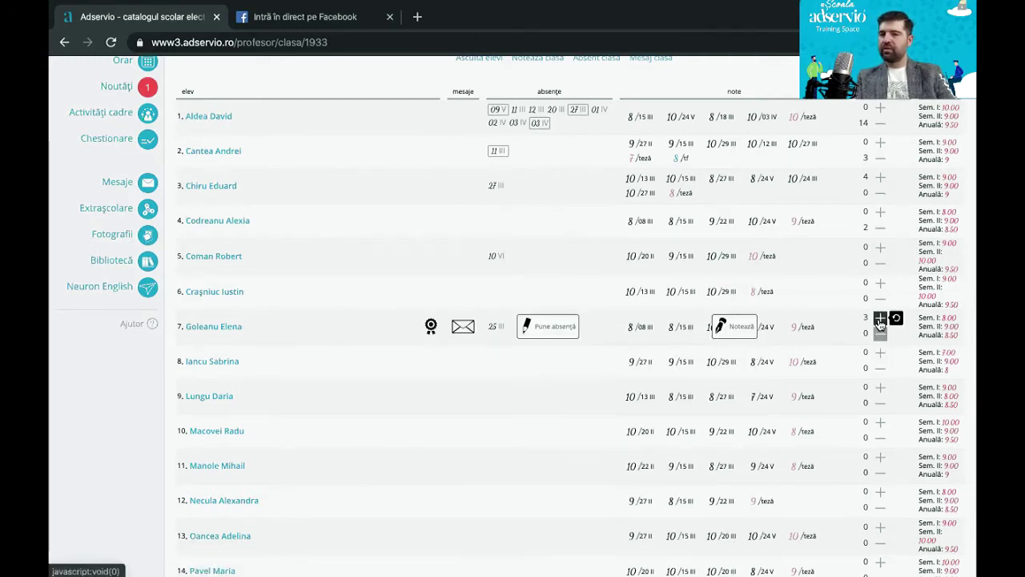
click(880, 322)
click(880, 322)
click(879, 322)
click(879, 322)
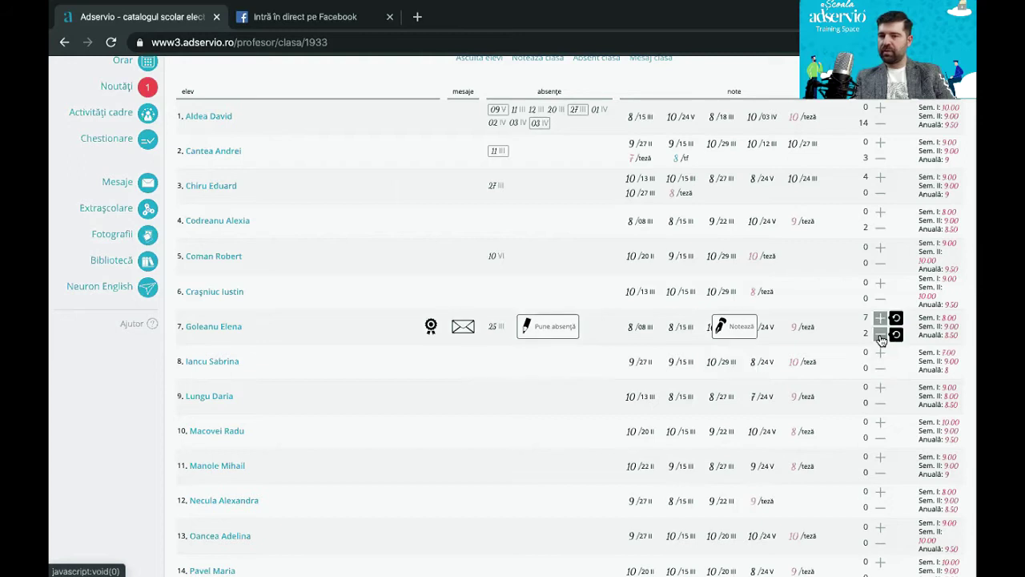
click(880, 333)
click(882, 319)
click(883, 318)
click(882, 318)
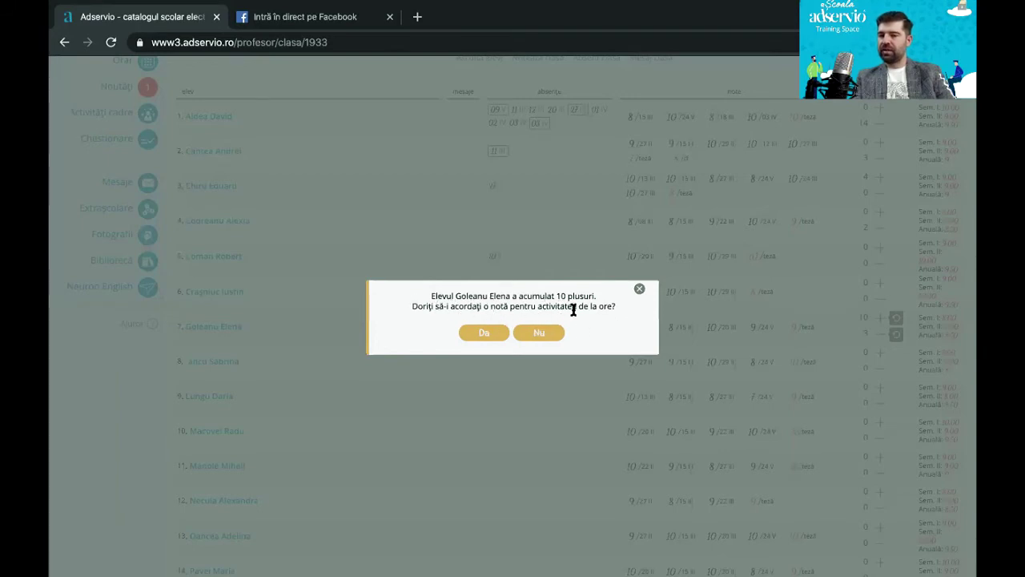
Step: Accept the activity grade for the seventh student, recording an oral 10 dated 03/04, and raise the student's minuses to 10
click(481, 335)
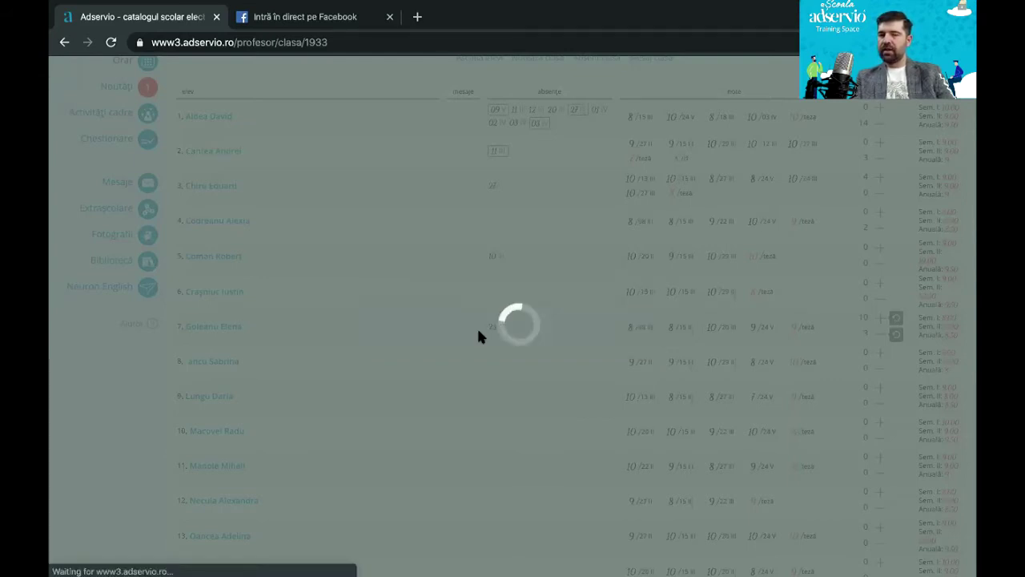
text(10)
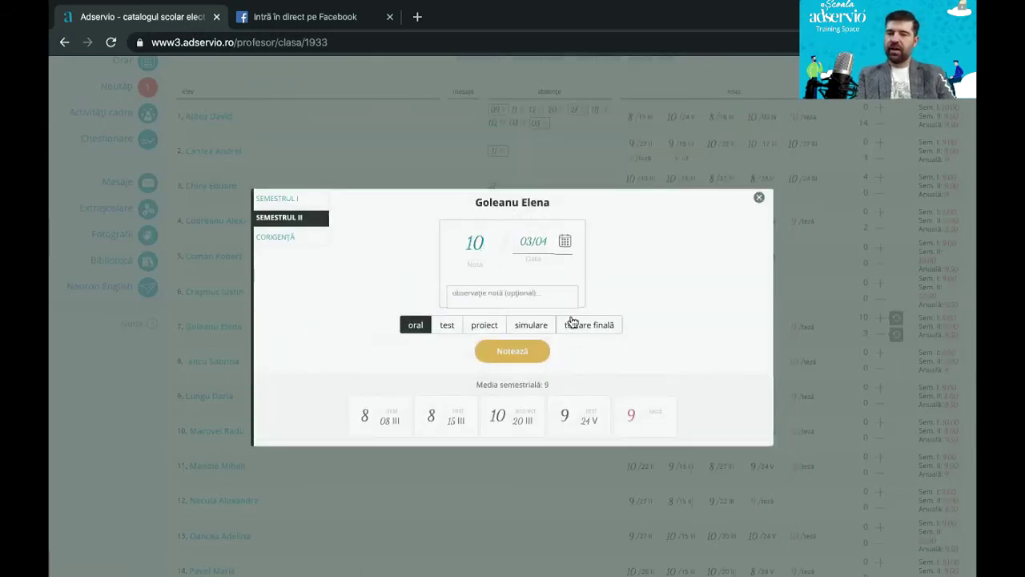
click(513, 350)
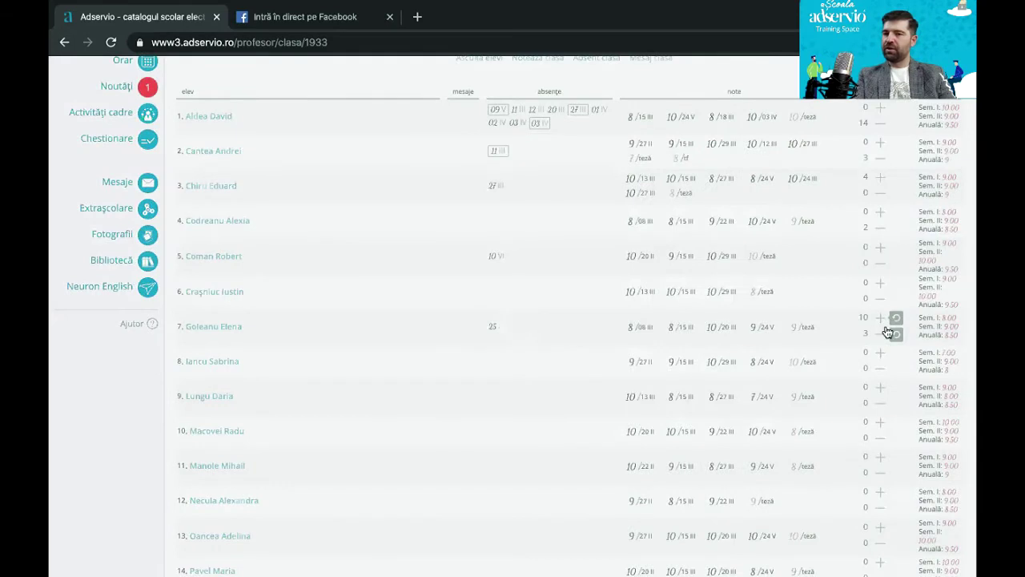
click(879, 334)
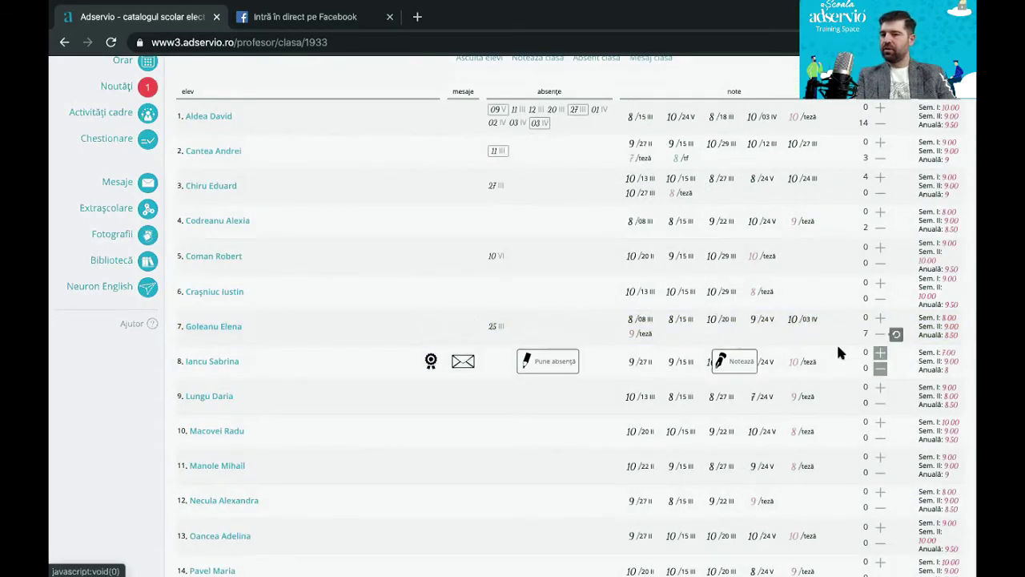
click(879, 334)
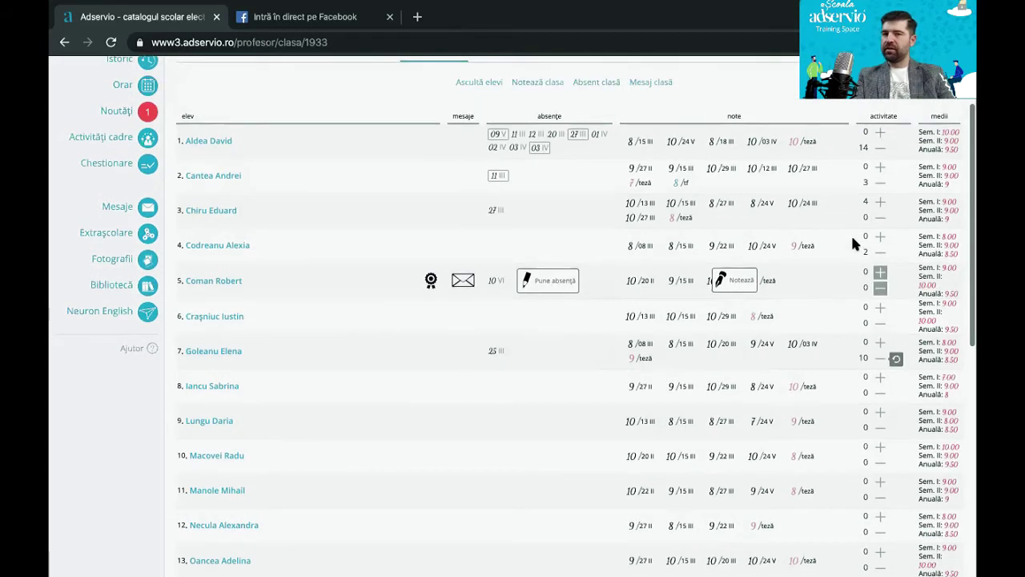
Step: Open the general preferences, set the number of minuses that triggers a grade to 10, and save
scroll(853, 243, up, 2)
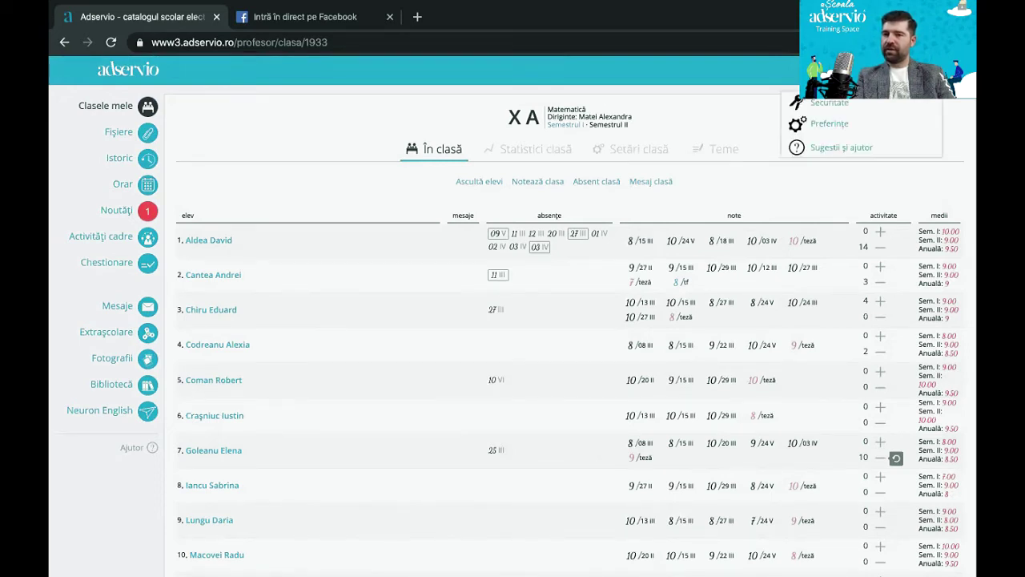
click(835, 127)
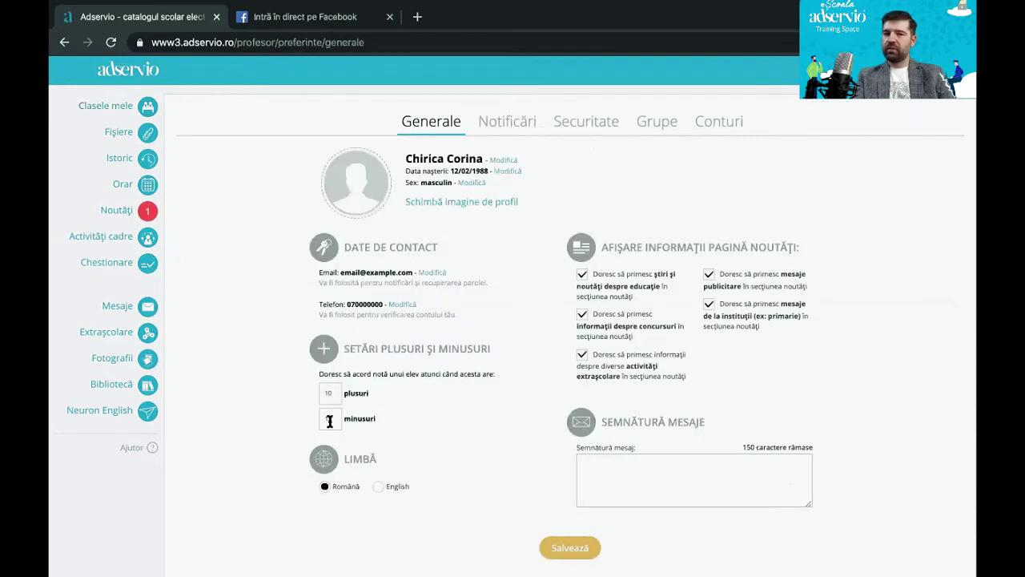
key(Tab)
key(BackSpace)
text(8)
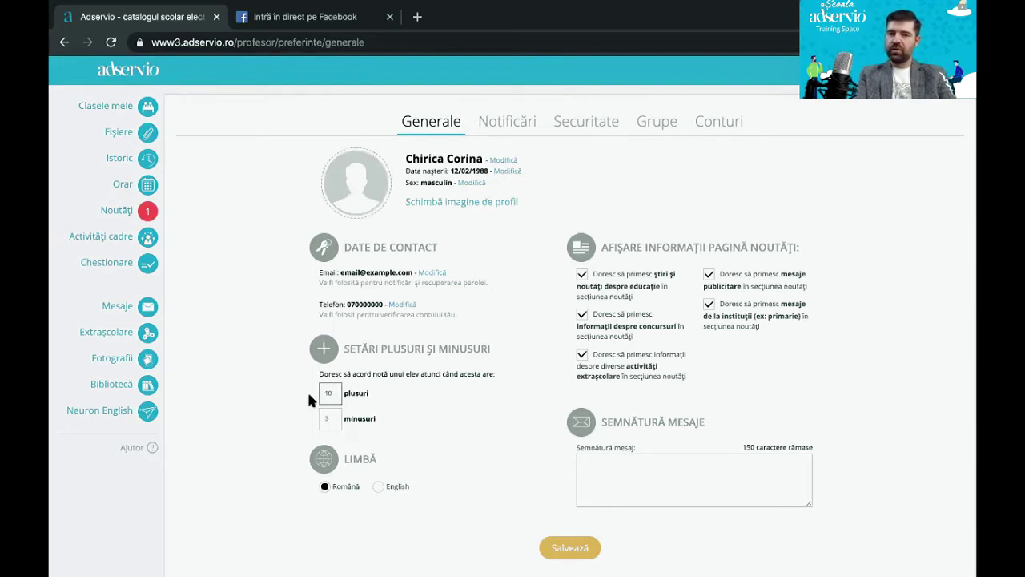
key(BackSpace)
text(10)
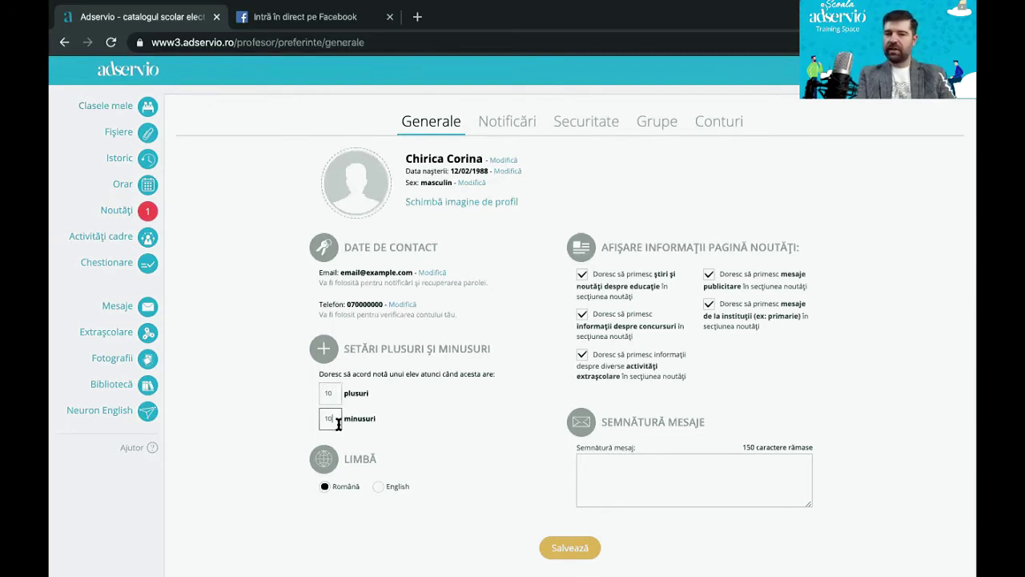
click(558, 548)
Step: Open the XII B Matematică class, review the Ascultă elevi list of students who should be evaluated, and close it
click(106, 105)
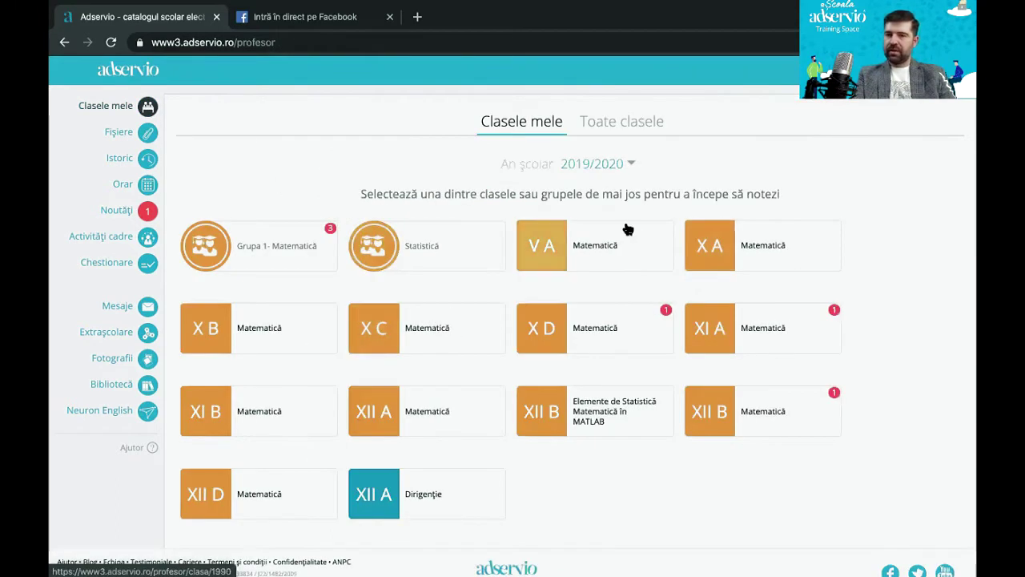
click(753, 394)
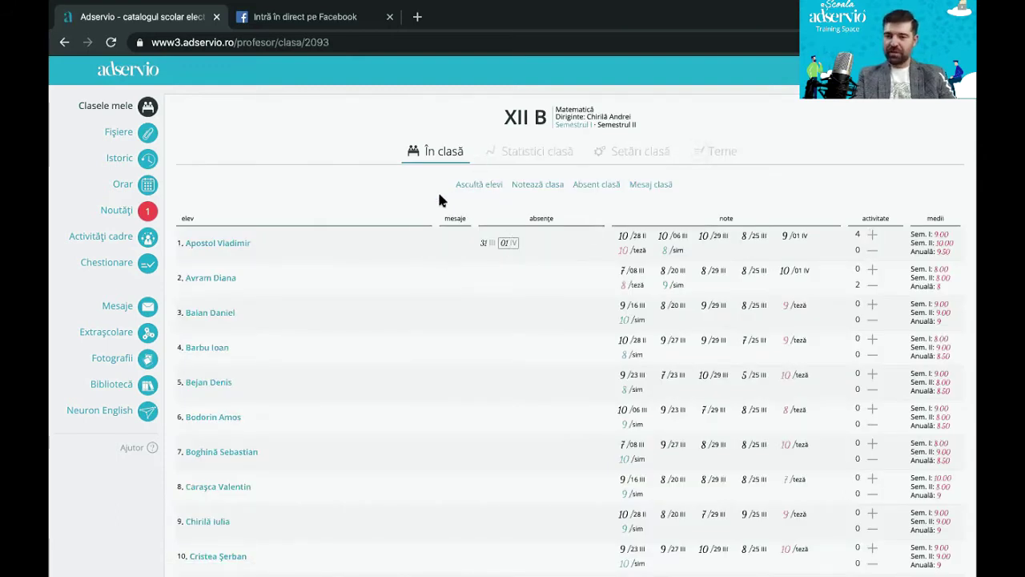
click(481, 184)
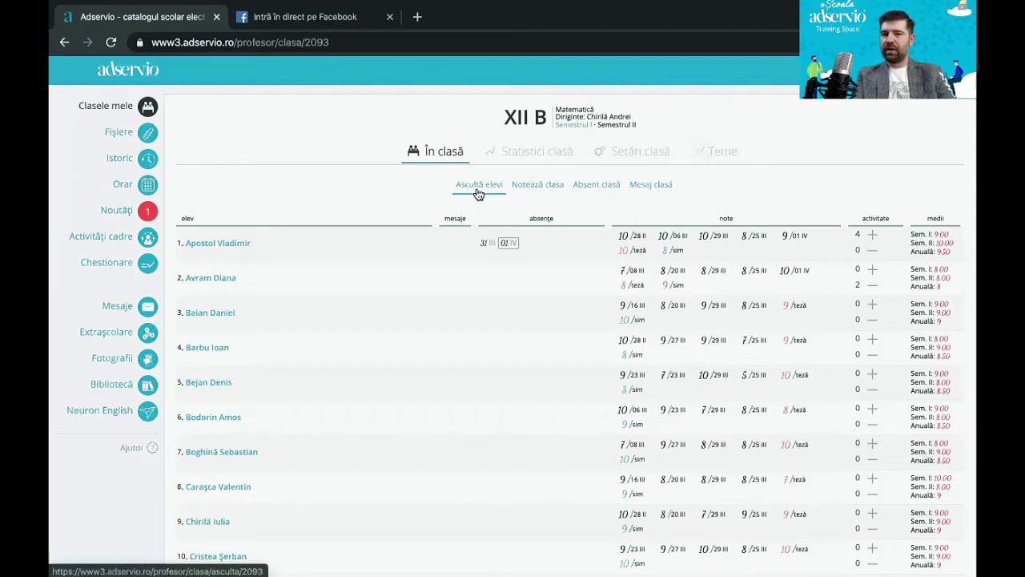
click(476, 186)
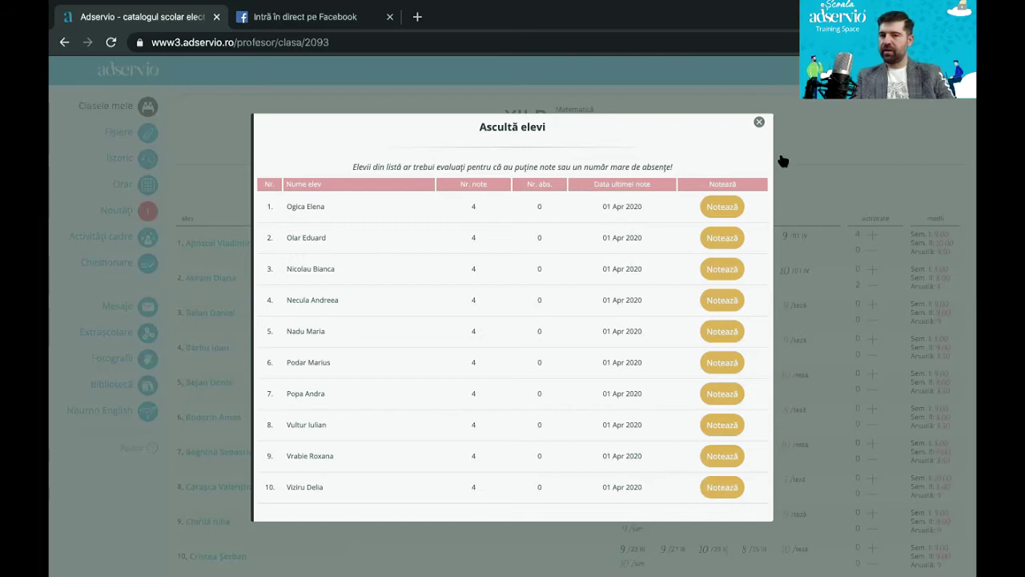
click(758, 123)
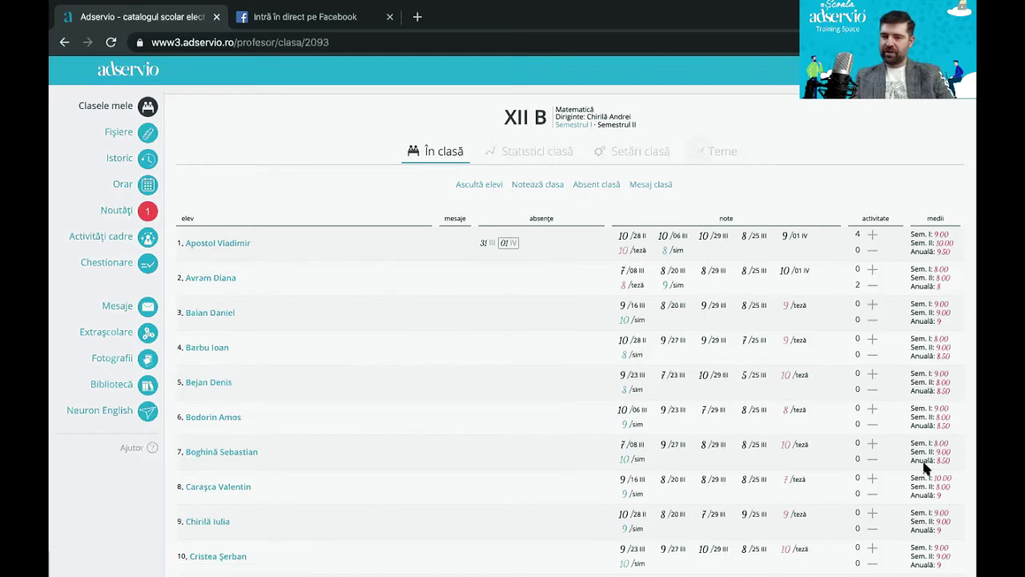
scroll(944, 284, down, 1)
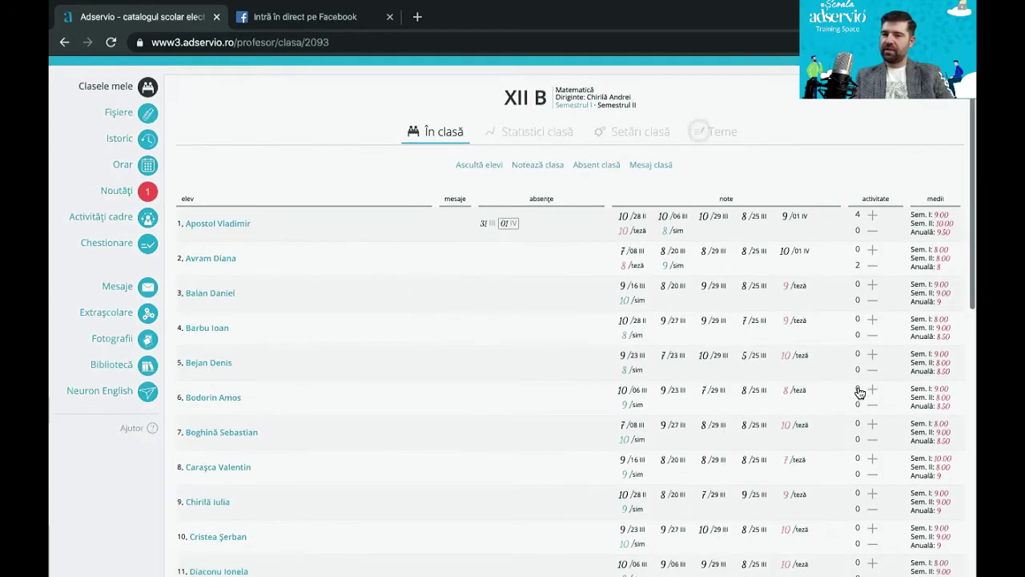
click(854, 97)
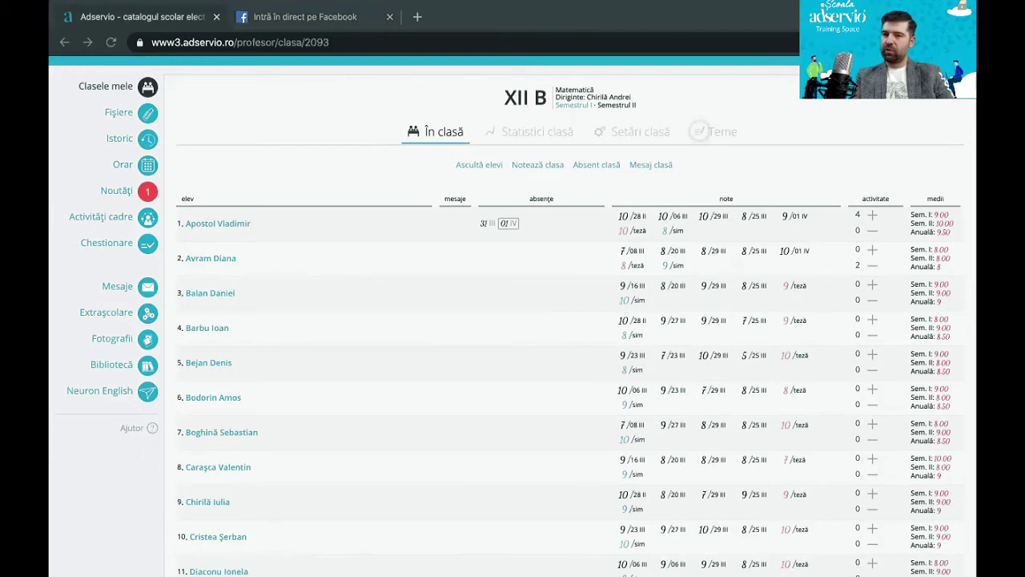
Step: Record absences for the whole XII B class with Absent clasă, leaving out the last student in the list and keeping them unexcused
scroll(934, 292, up, 1)
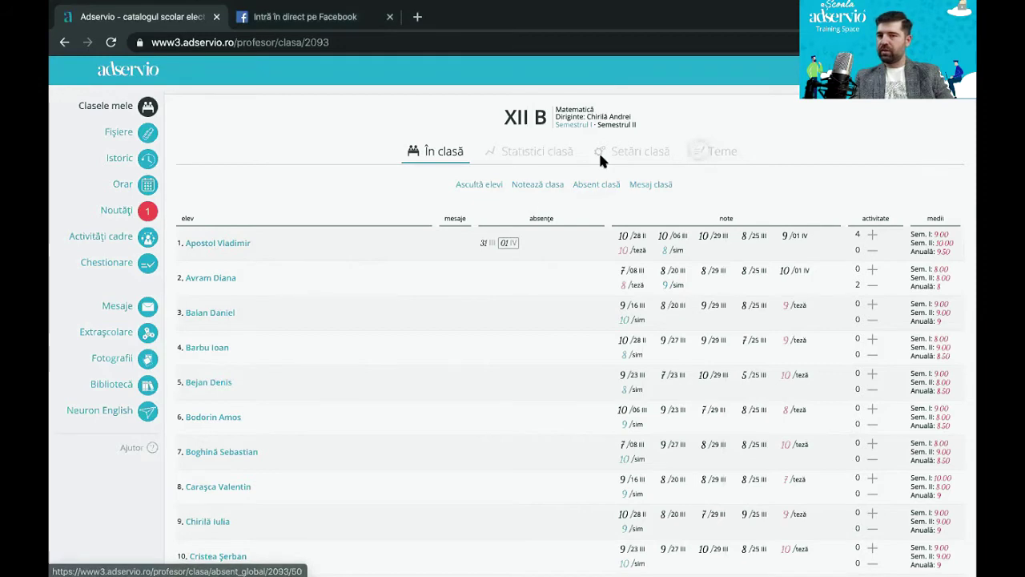
click(596, 184)
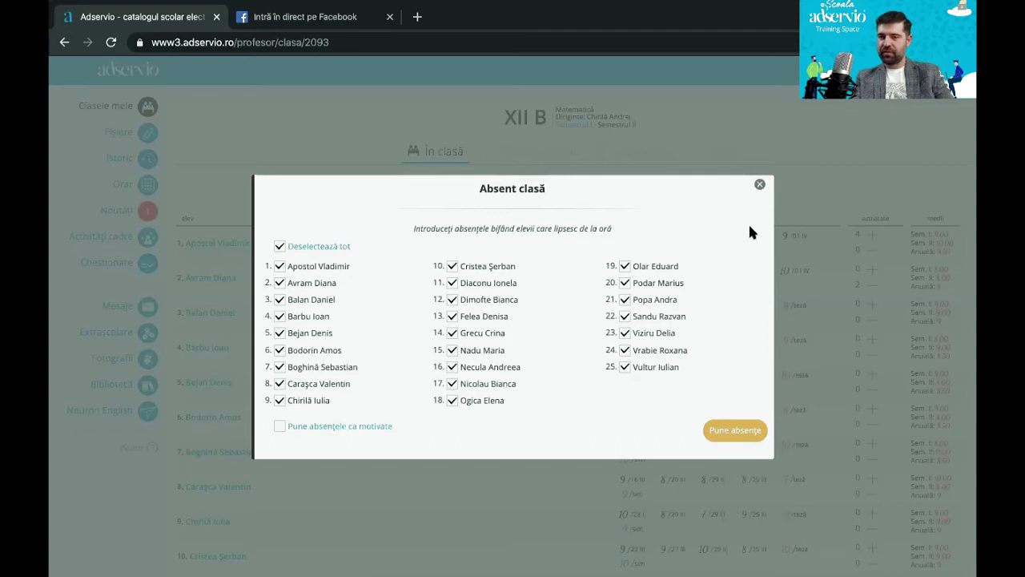
click(759, 184)
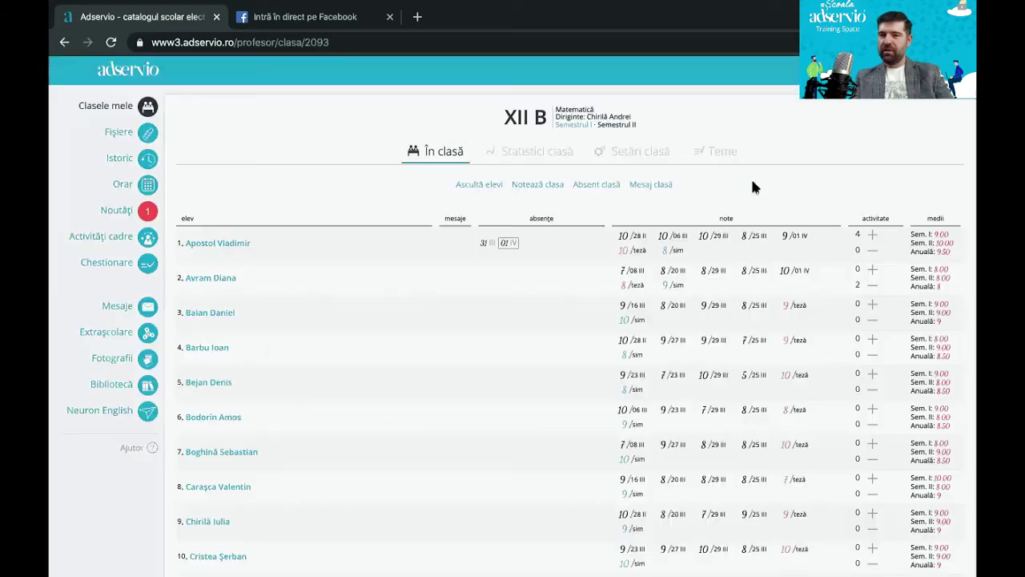
click(608, 189)
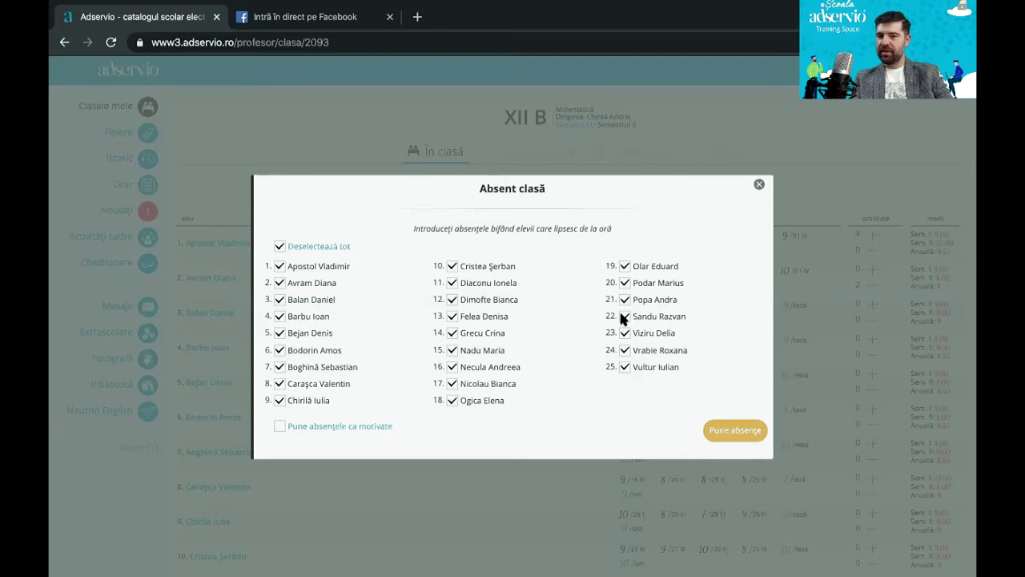
click(624, 368)
click(720, 436)
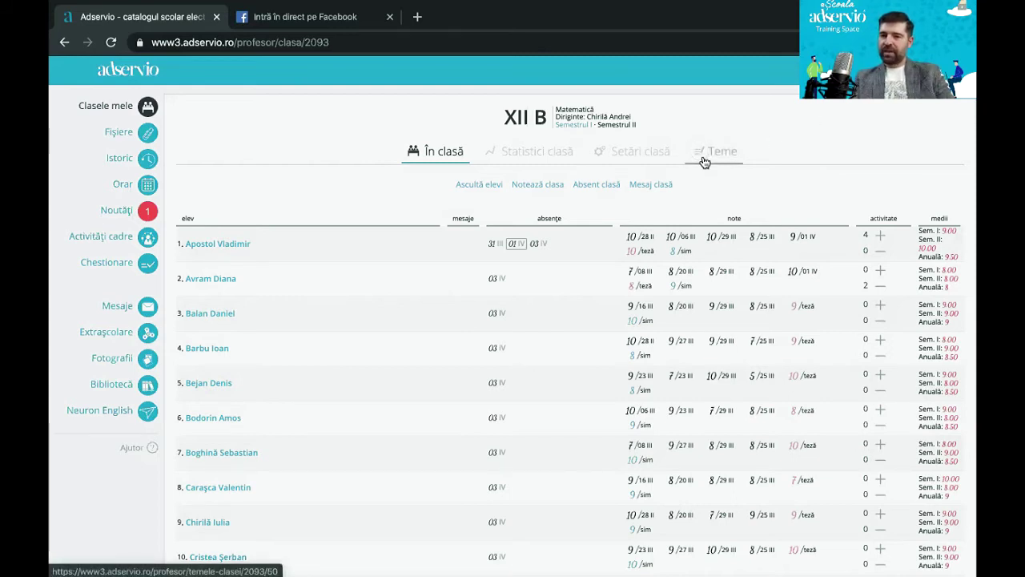
Step: Create a homework assignment for XII B titled Tema 30.03.2020 with a deadline of 10/04/2020 at 10:00
click(704, 162)
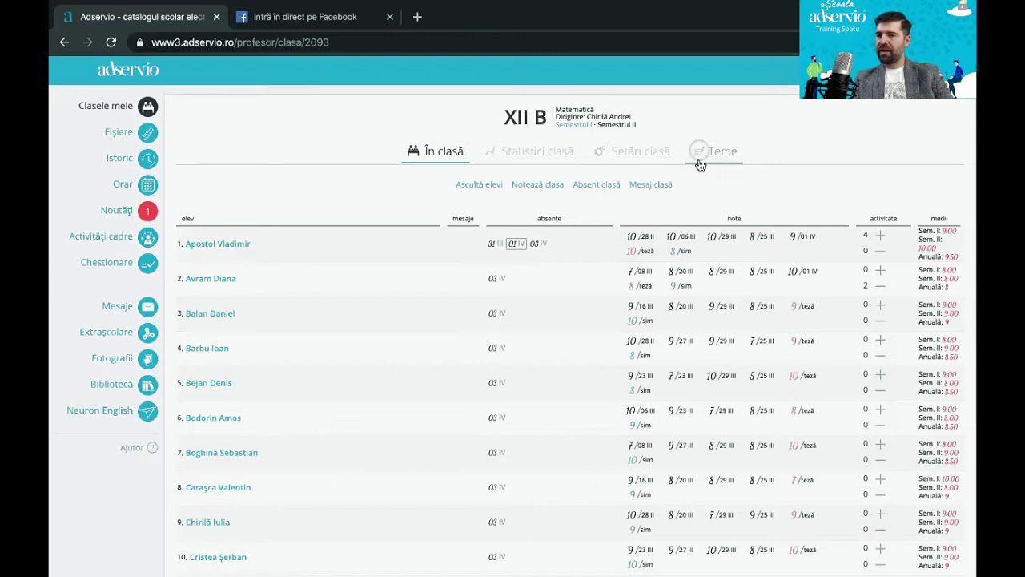
click(700, 160)
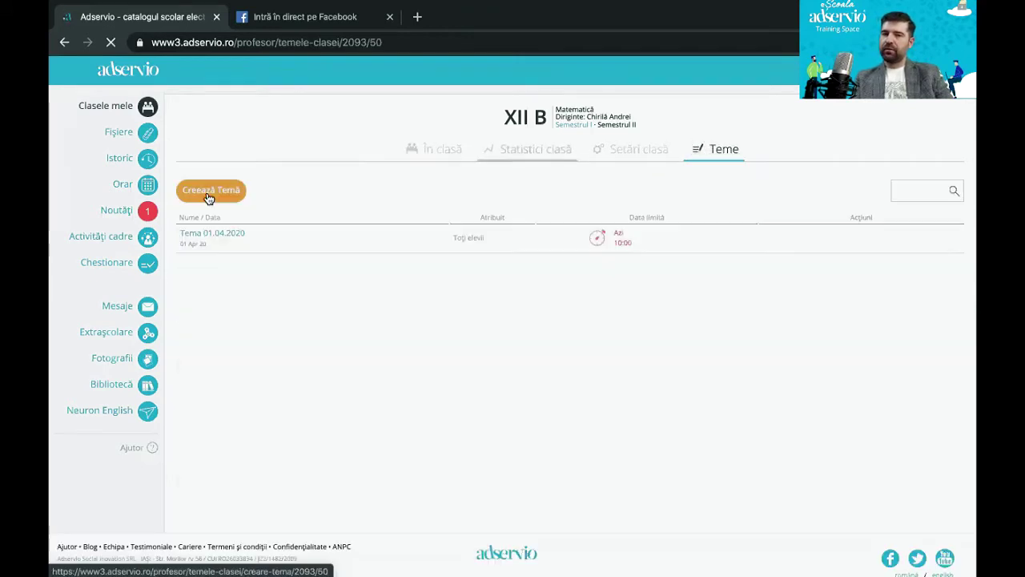
click(201, 195)
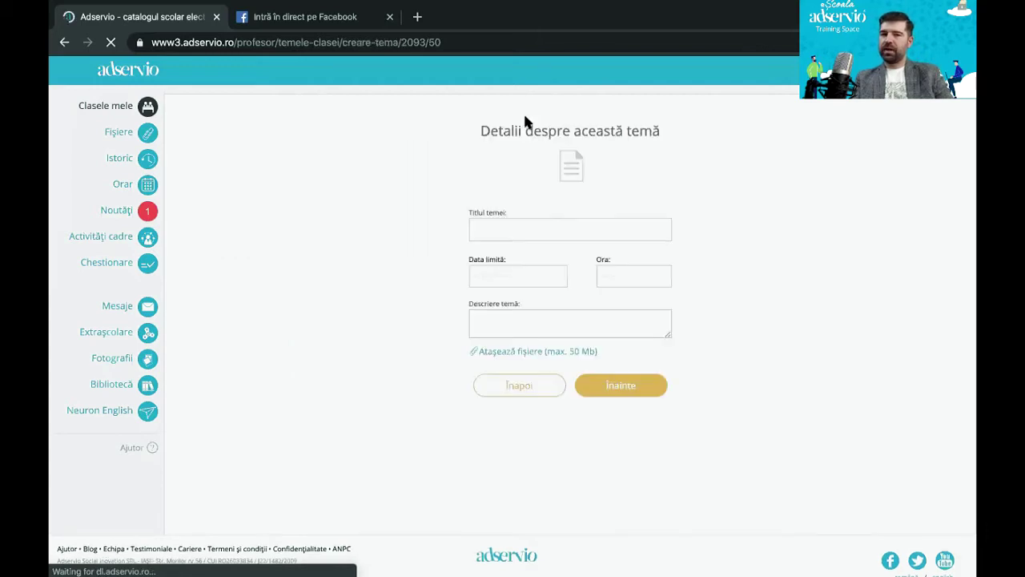
click(514, 224)
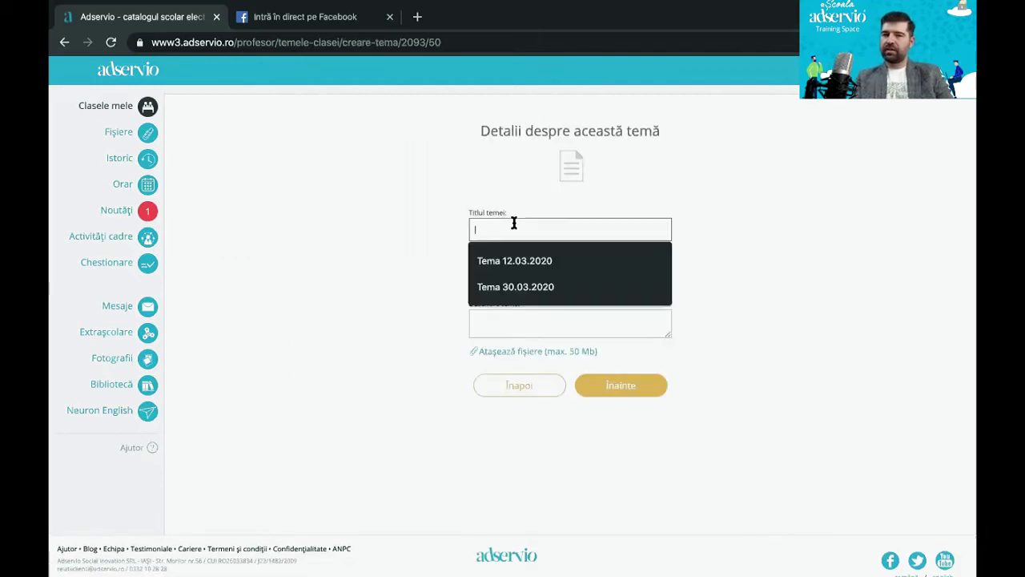
click(515, 286)
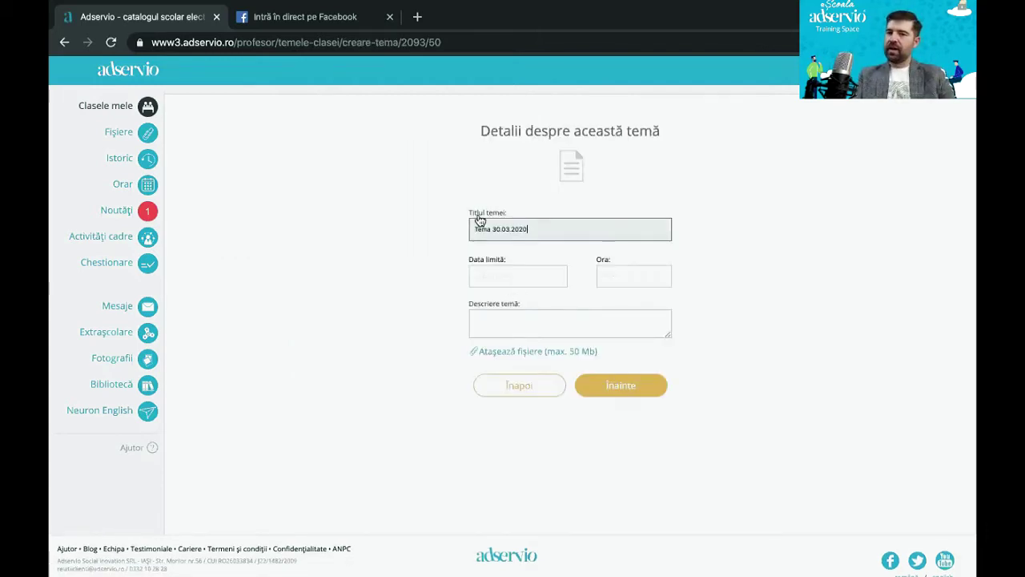
click(487, 282)
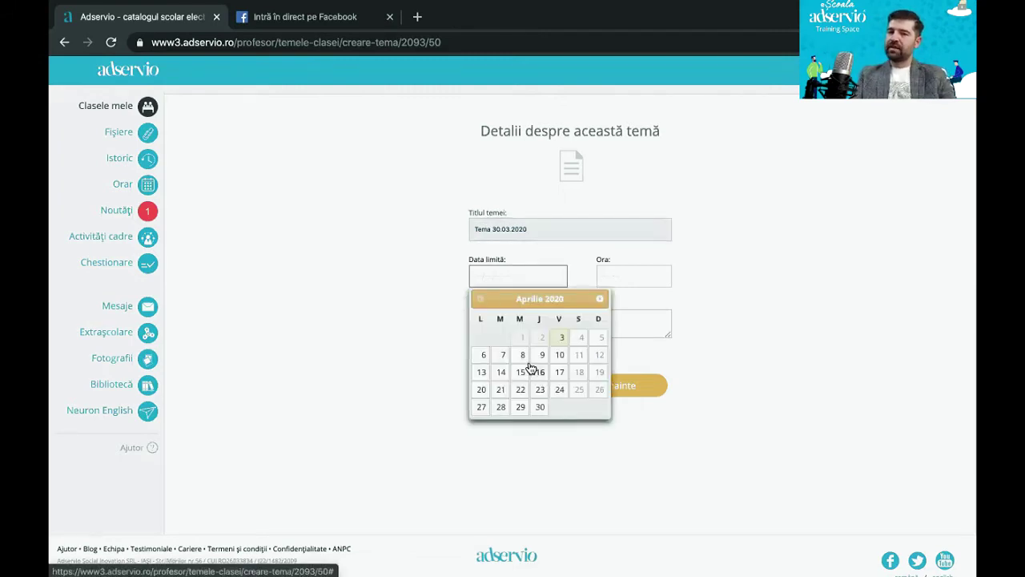
click(558, 356)
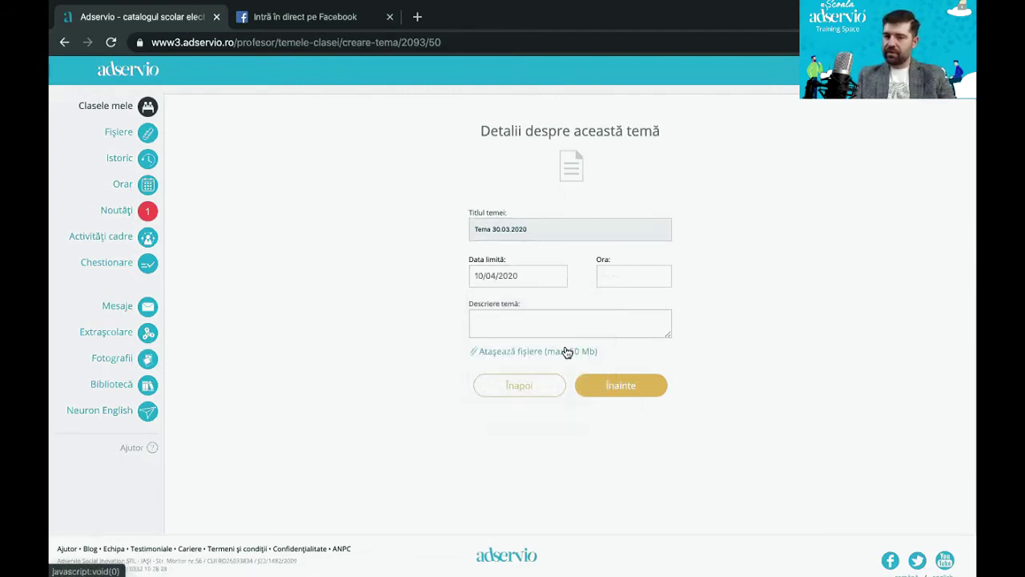
click(615, 272)
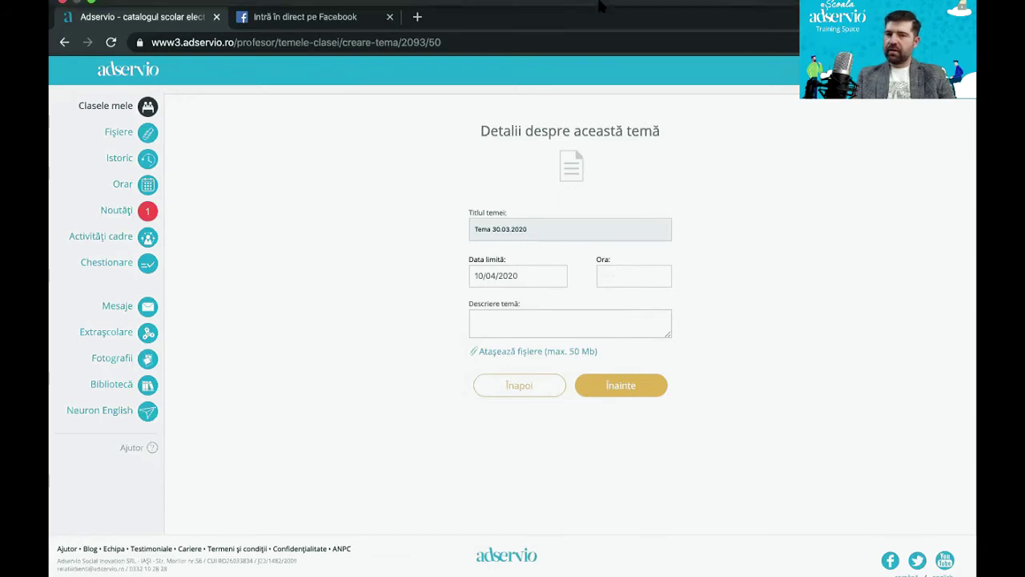
text(10:00)
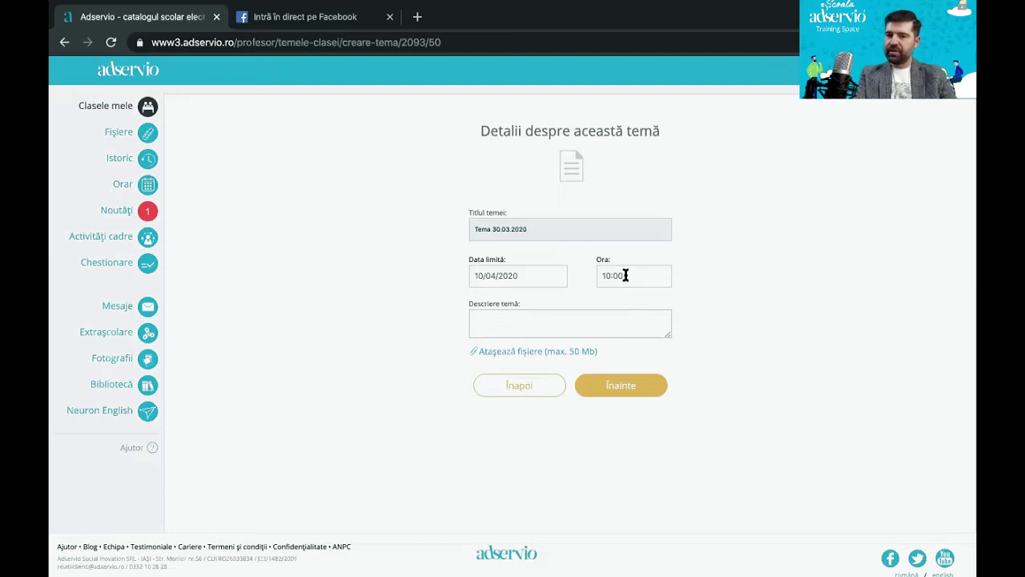
Step: Enlarge the homework description box, enter "text" as the description, and continue to the student assignment
click(495, 323)
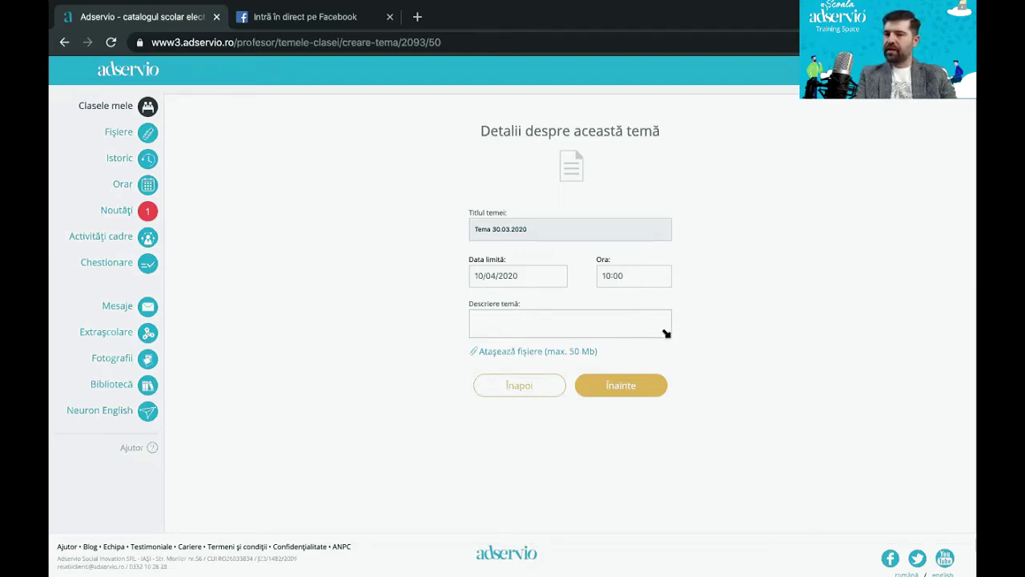
drag(666, 330, 720, 463)
scroll(604, 396, down, 1)
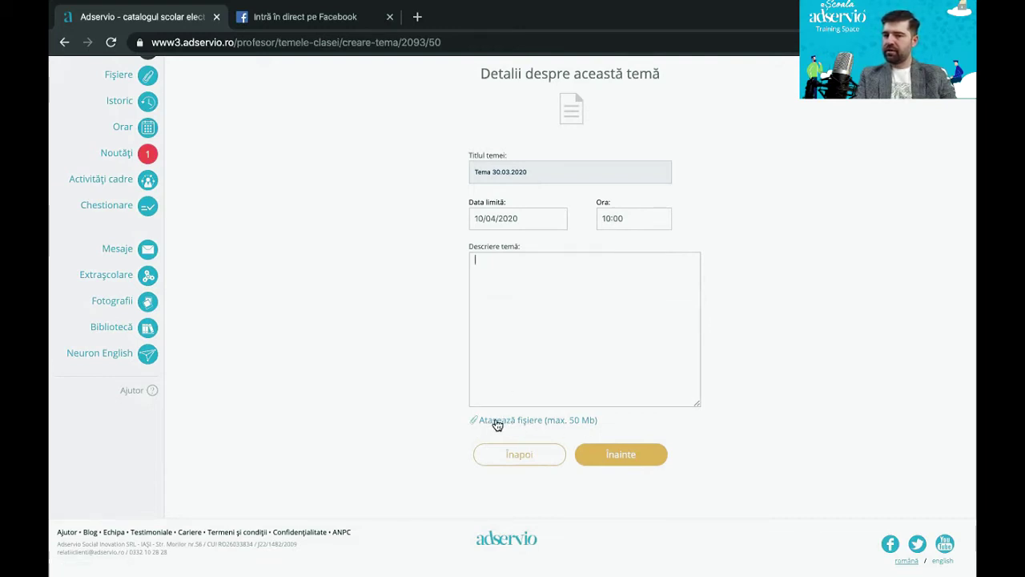
text(tes)
click(615, 457)
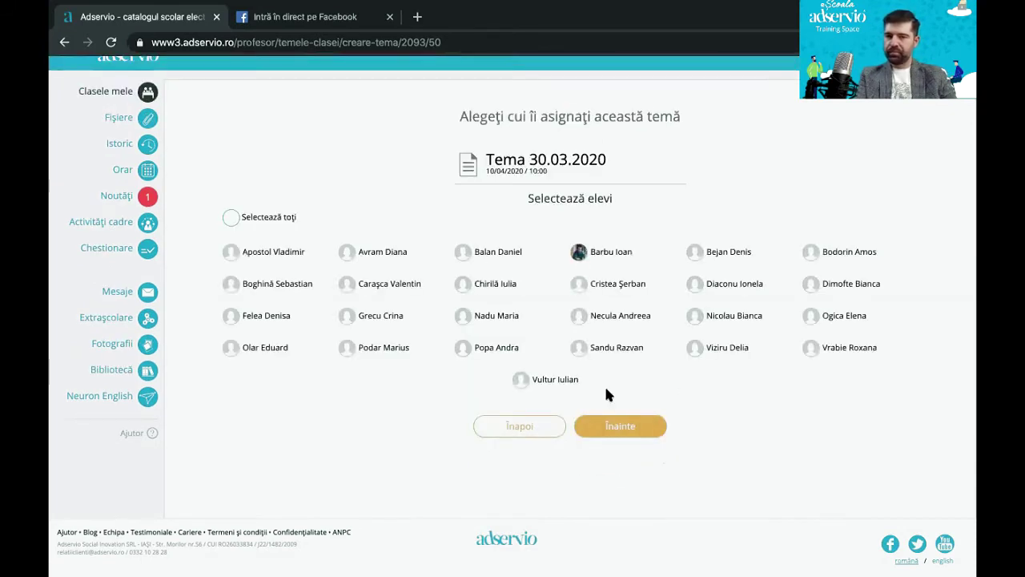
Step: Select all students as homework recipients, then clear the whole selection
click(230, 221)
click(231, 222)
click(230, 221)
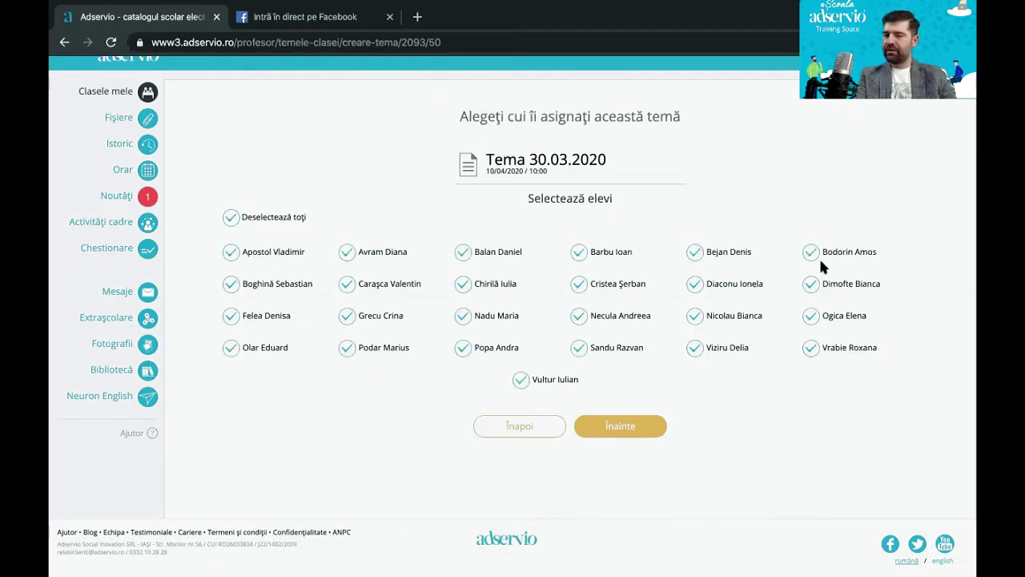
click(231, 217)
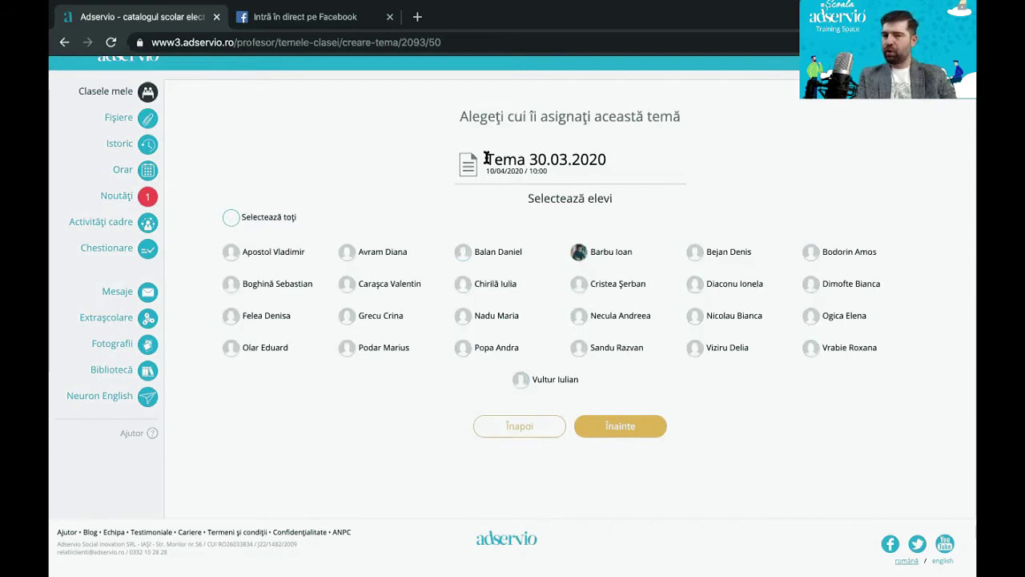
Step: Select individually the eight students in the first two columns as homework recipients
click(230, 252)
click(230, 285)
click(231, 317)
click(230, 348)
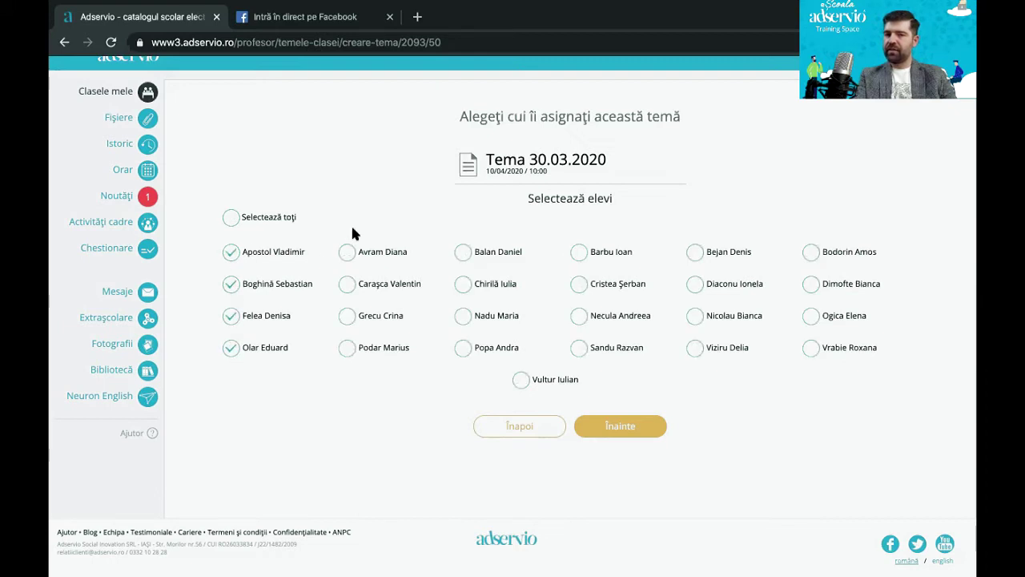
click(347, 252)
click(348, 286)
click(349, 319)
click(349, 350)
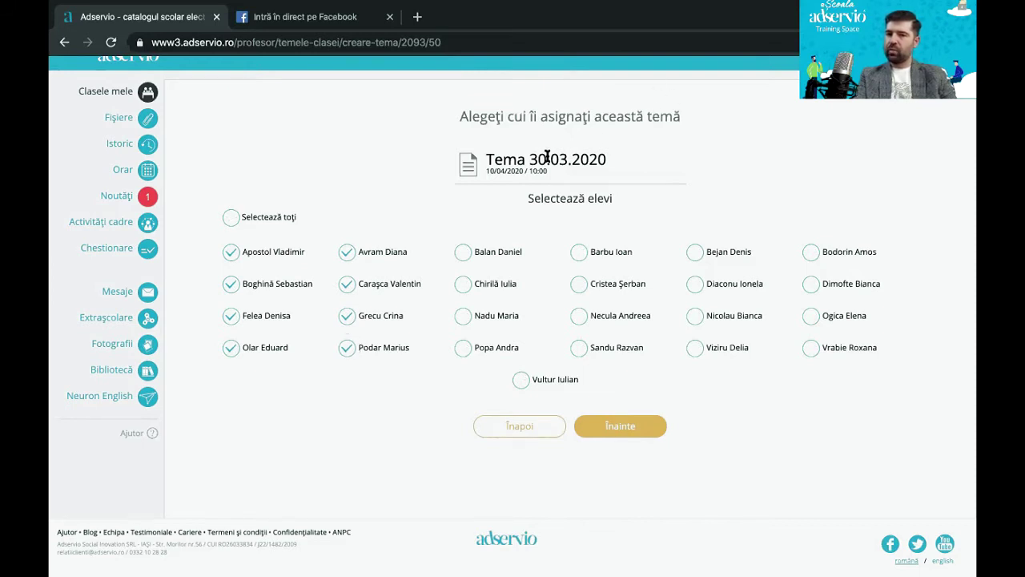
Step: Assign the homework to all students of the class and send it
click(231, 217)
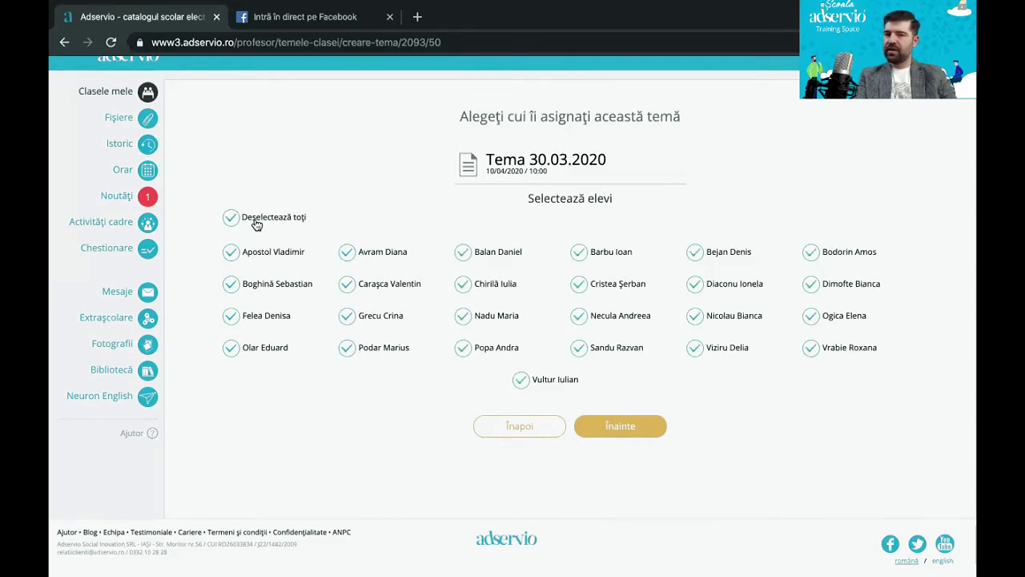
click(603, 427)
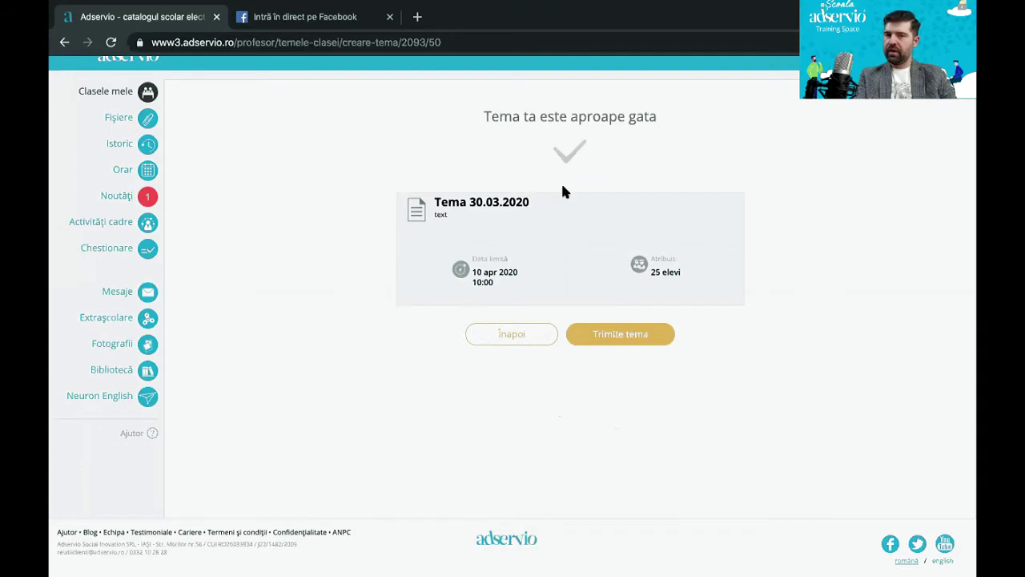
click(619, 336)
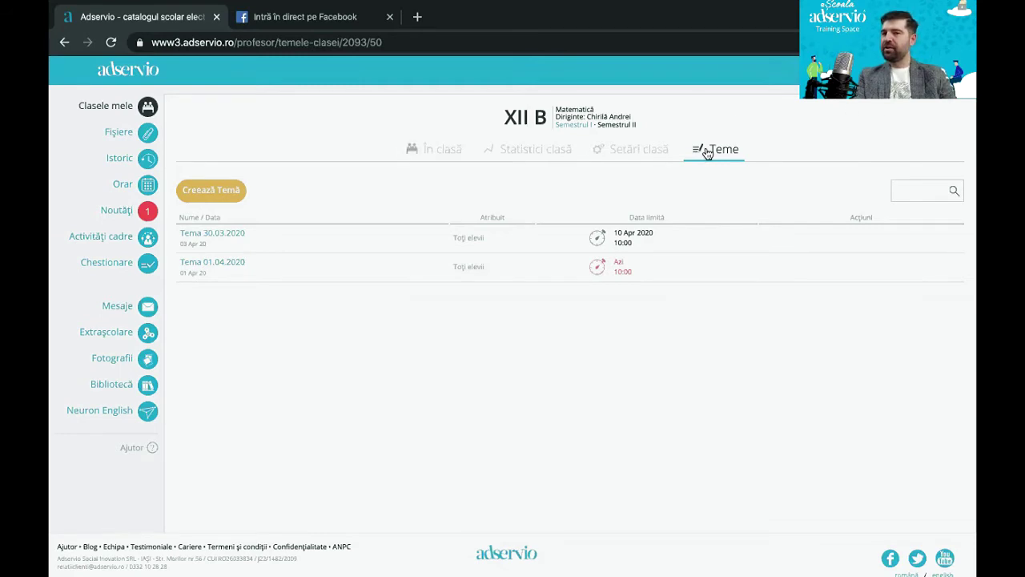
Step: Open the X D Matematică class, look over its register and the Notează clasa option, and leave the class
click(105, 105)
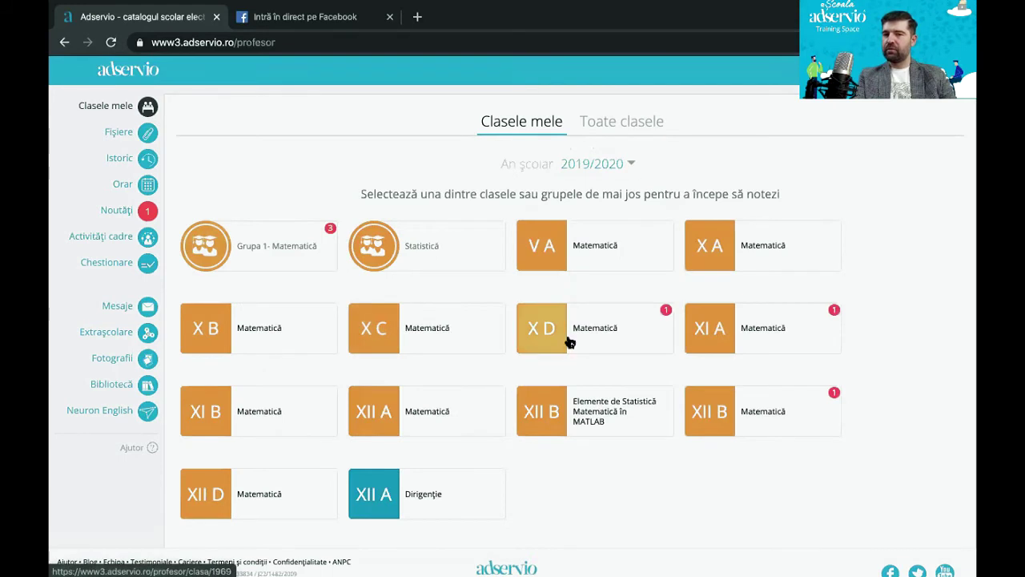
click(548, 338)
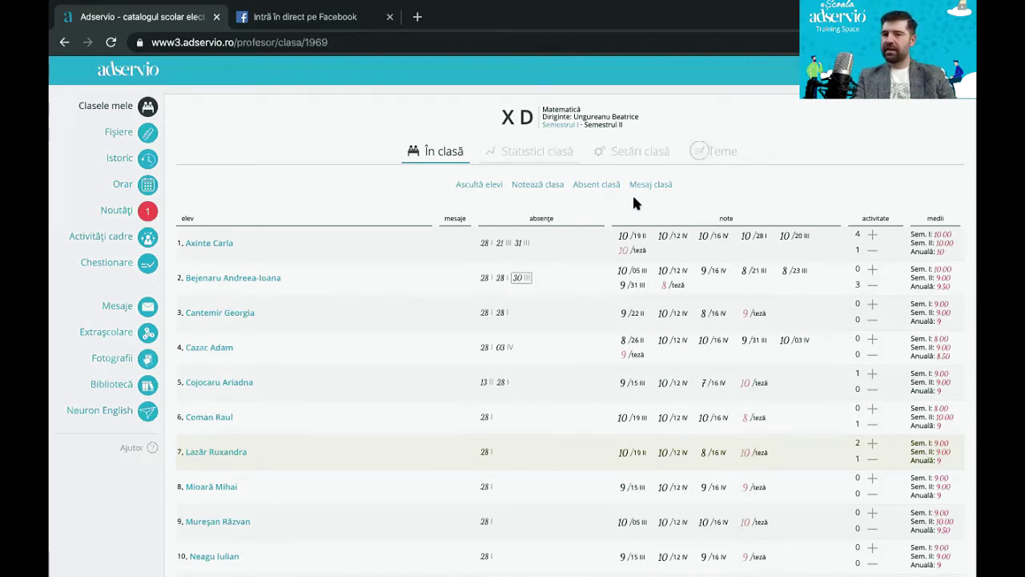
click(535, 186)
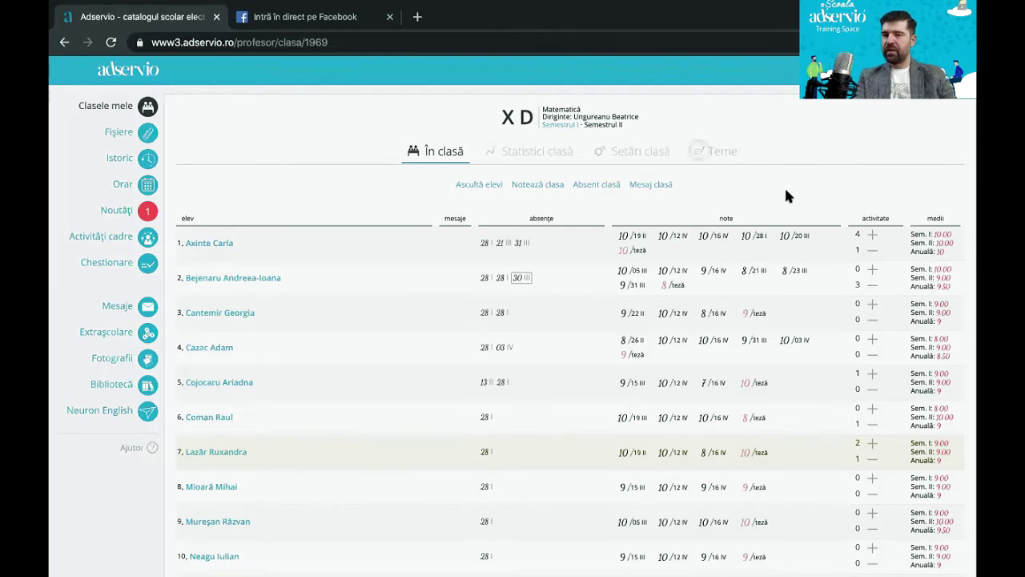
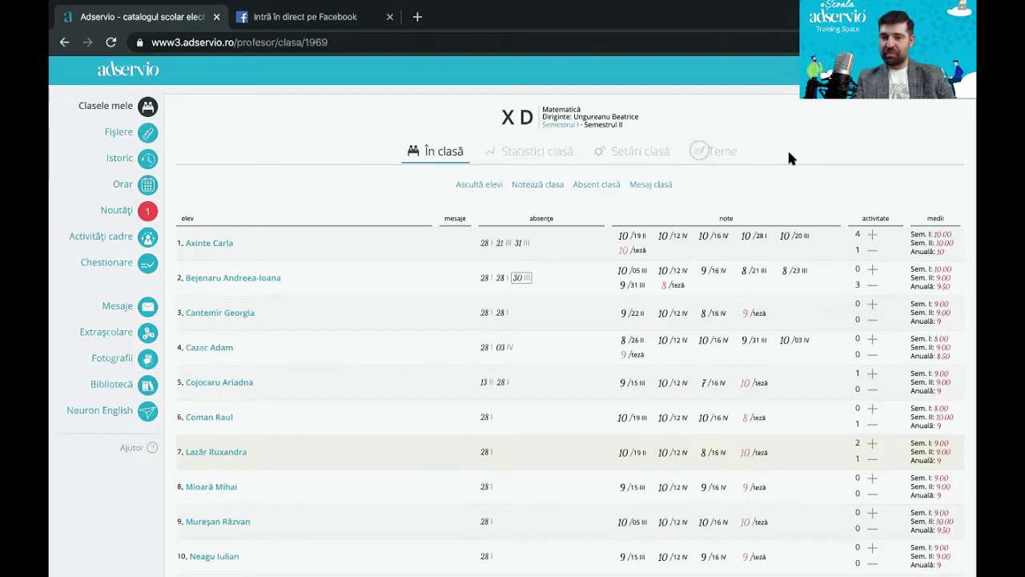
mouse_move(562, 308)
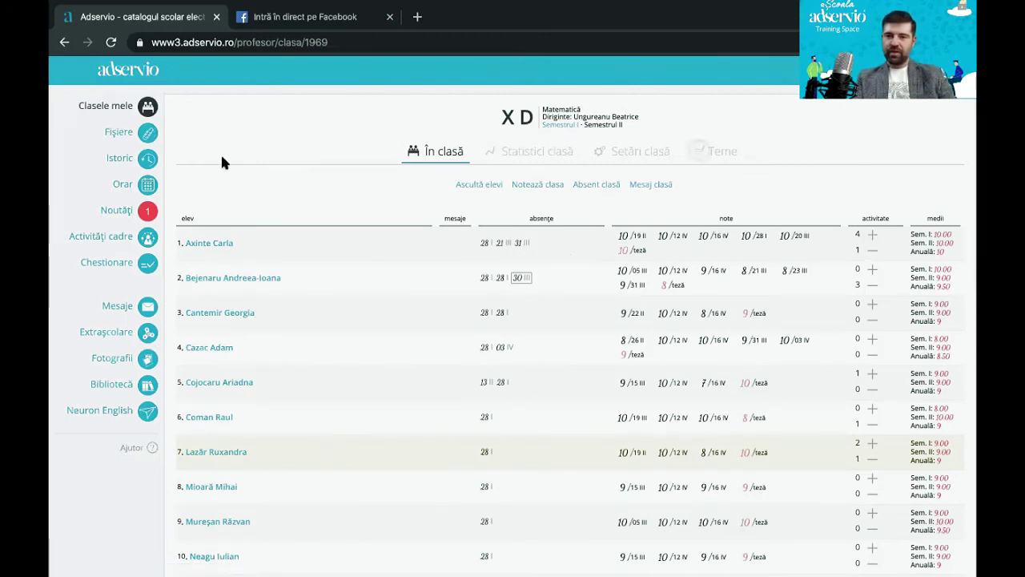
click(144, 109)
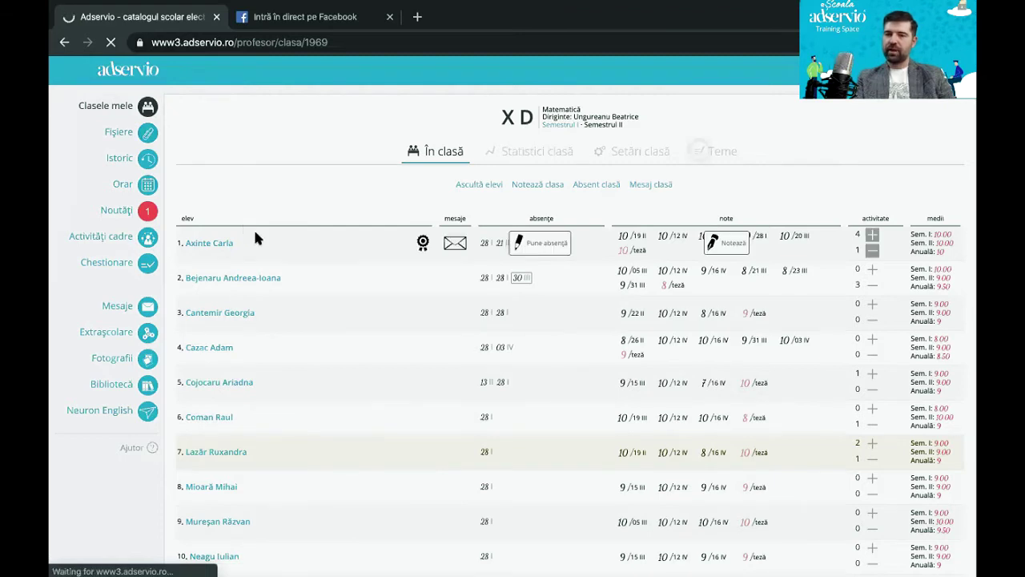
Step: Open the questionnaires and start a new survey of the Sondaje și Teste type
click(128, 265)
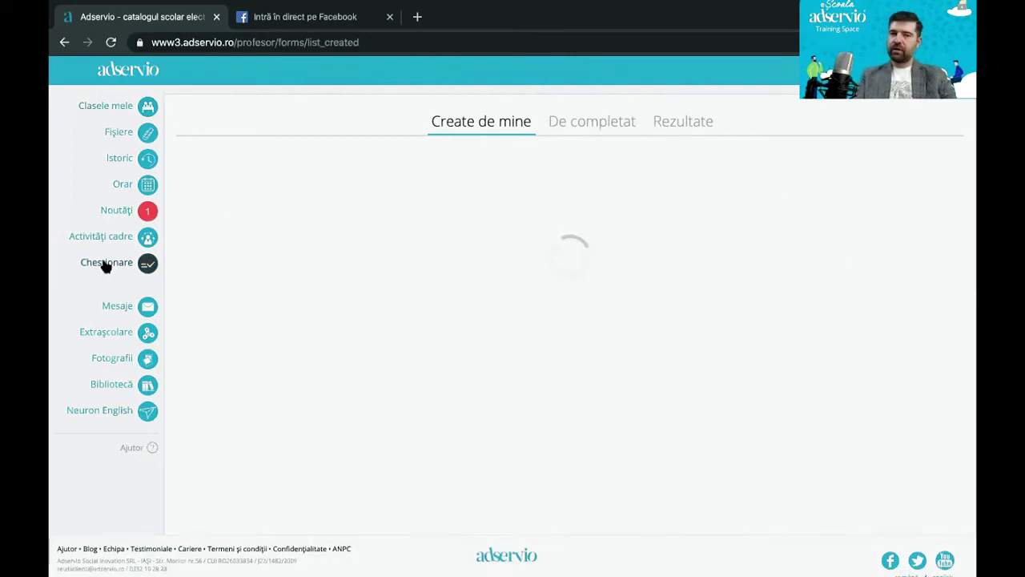
click(200, 163)
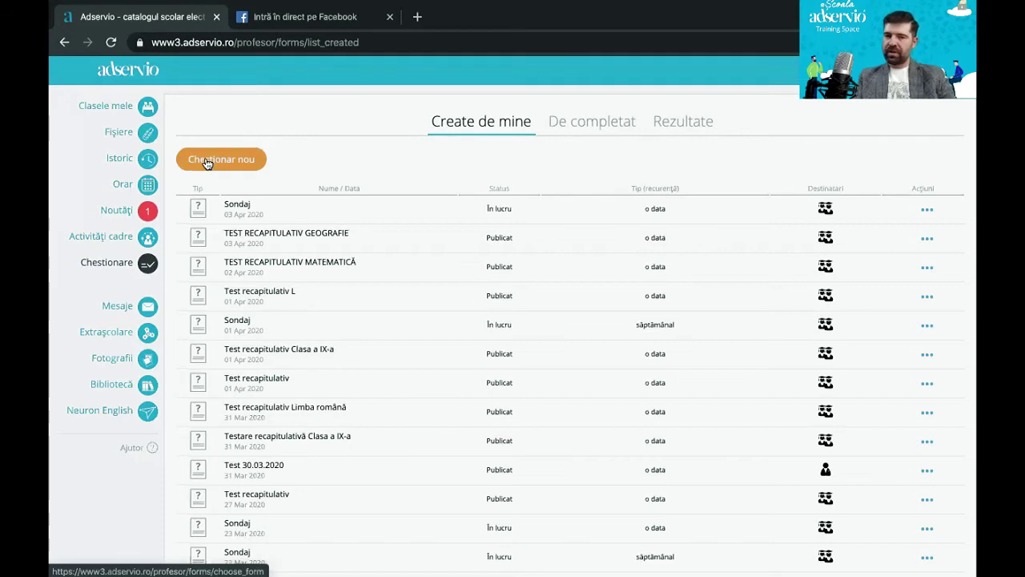
click(205, 162)
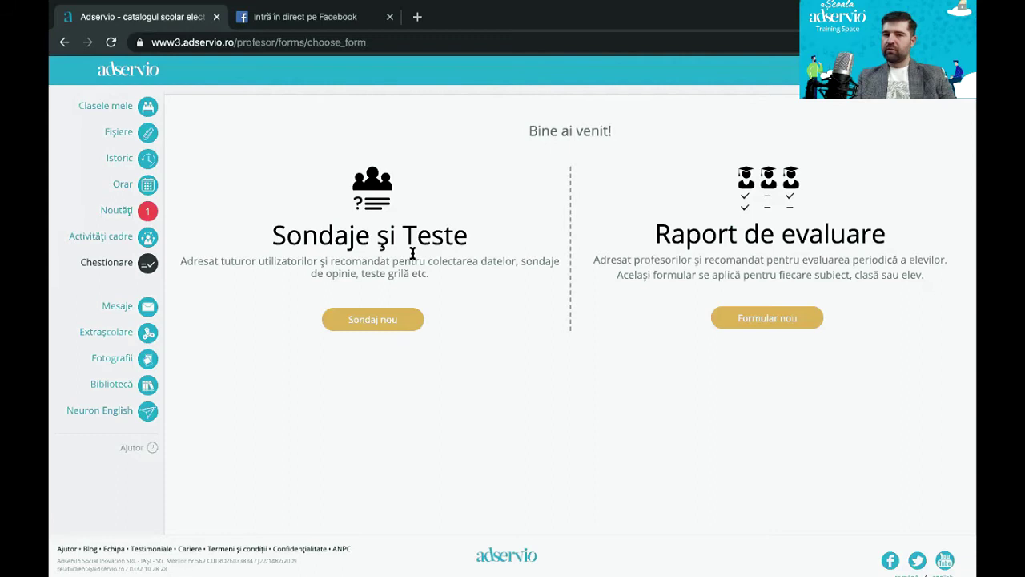
click(371, 322)
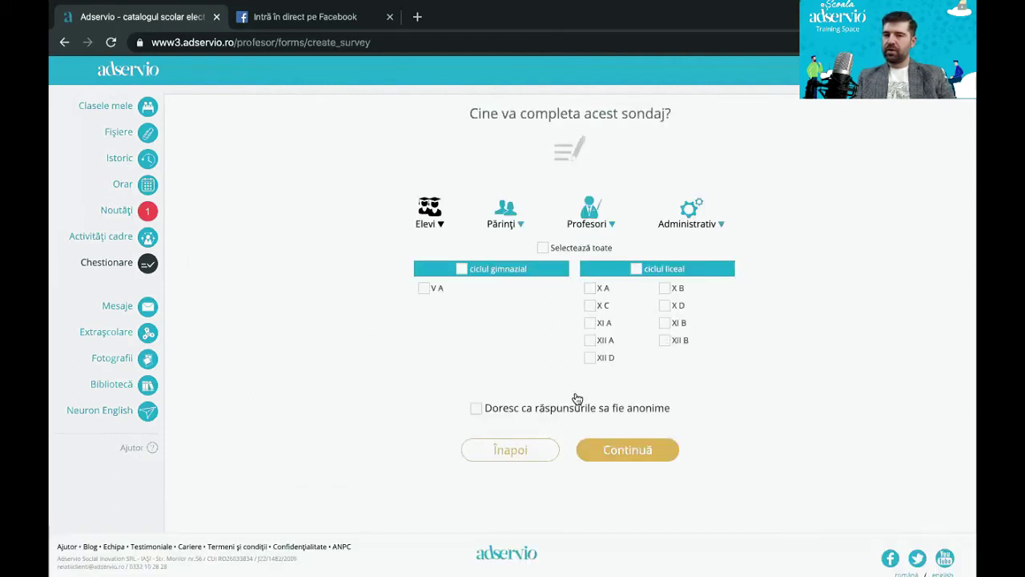
Step: Choose the students of classes XII D, XII A and XII B as respondents and keep the results visible only to the author
click(590, 358)
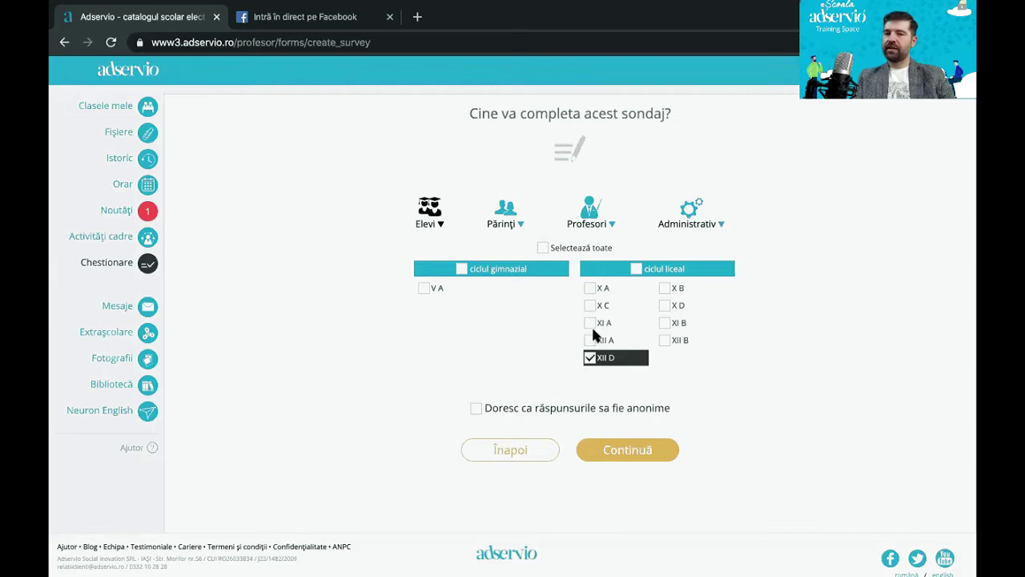
click(590, 339)
click(666, 341)
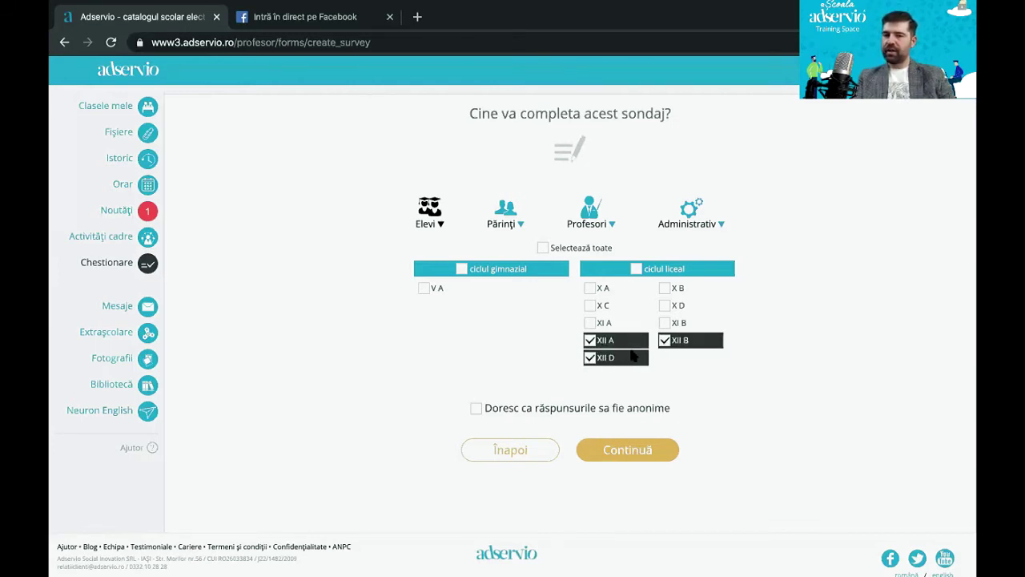
click(639, 461)
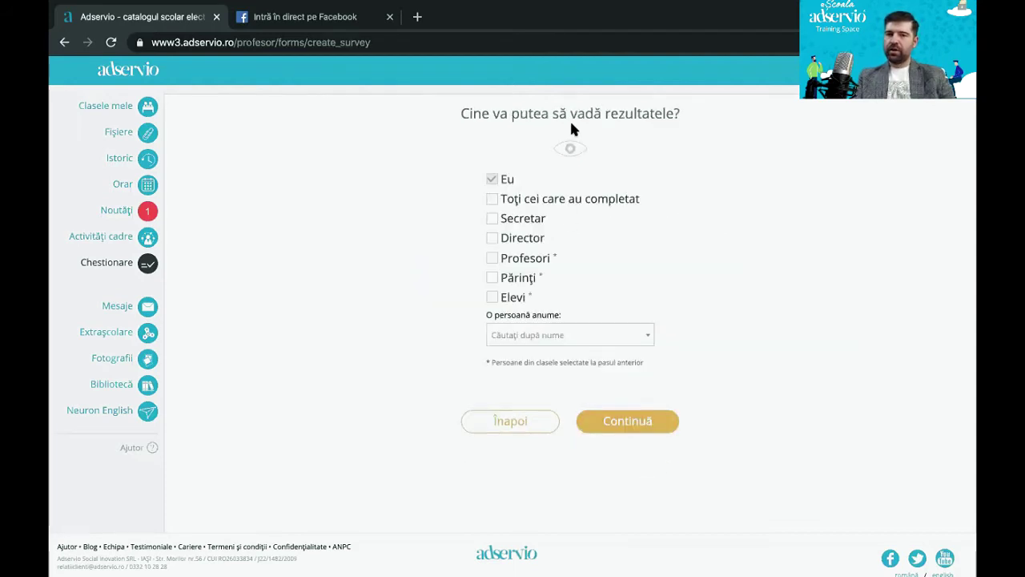
click(493, 297)
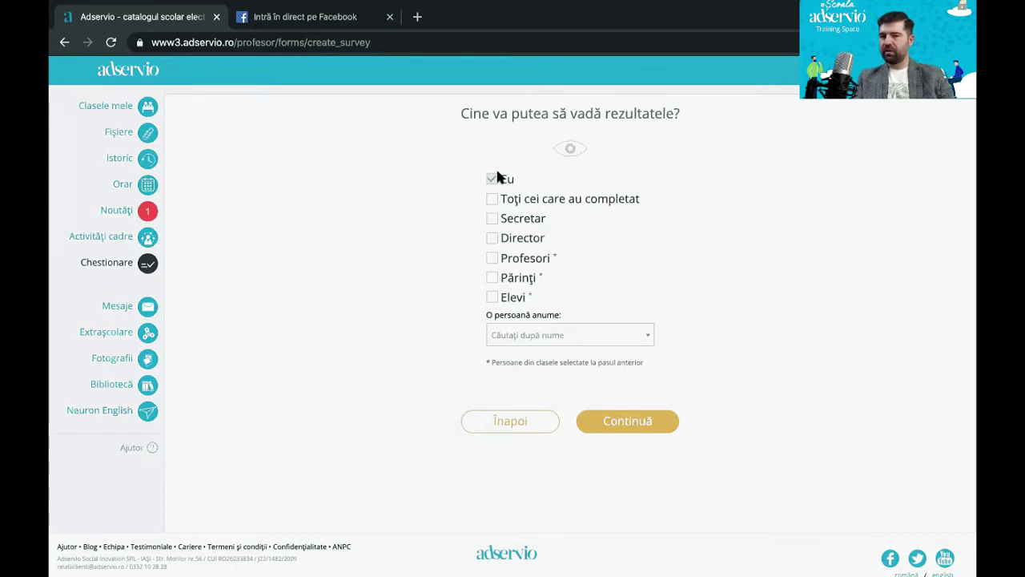
click(619, 422)
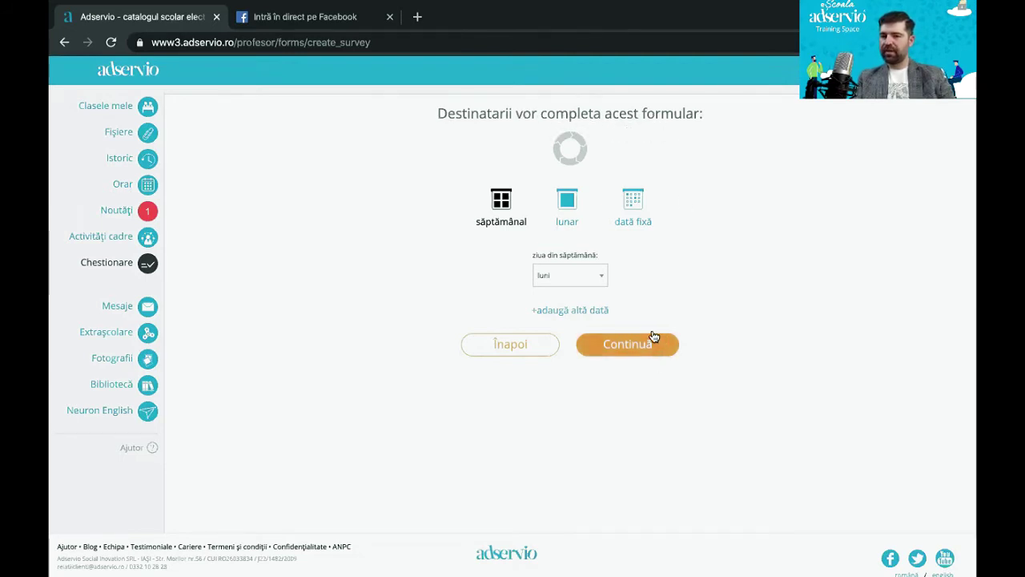
Step: Schedule the survey for the single fixed date 10 Apr 2020 and set its results to be published instantly
click(635, 217)
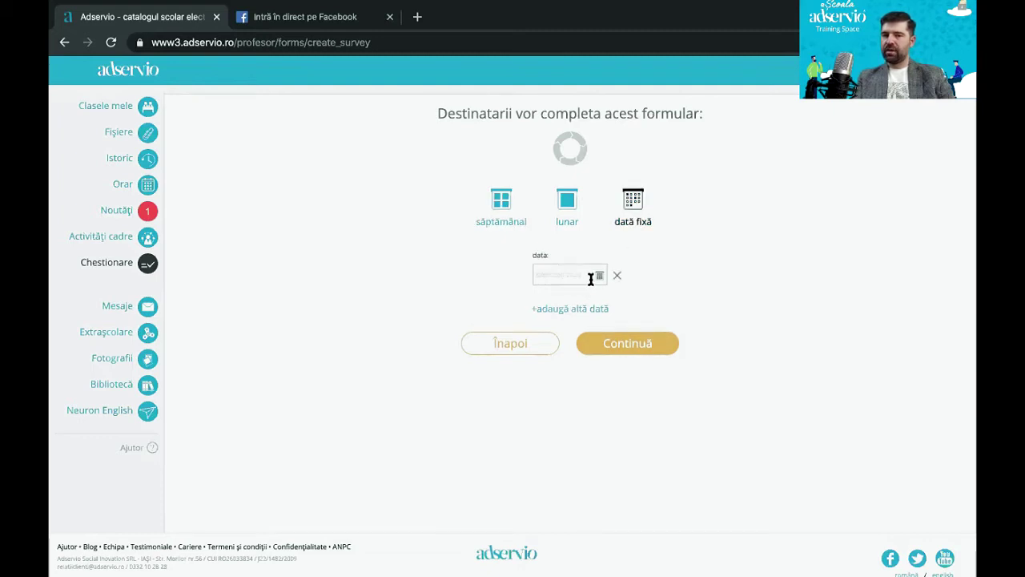
click(590, 310)
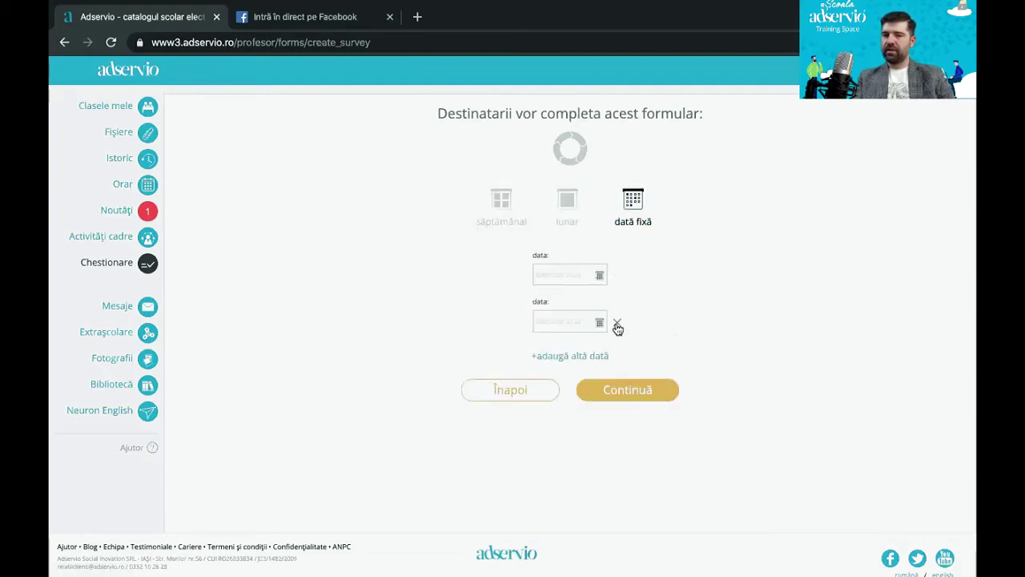
click(615, 324)
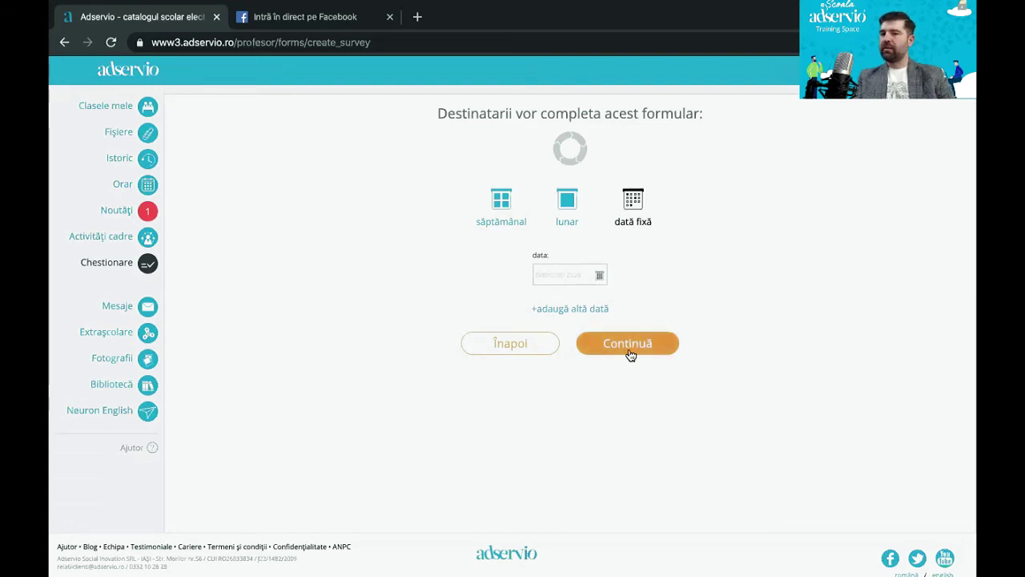
click(565, 269)
click(616, 356)
click(637, 343)
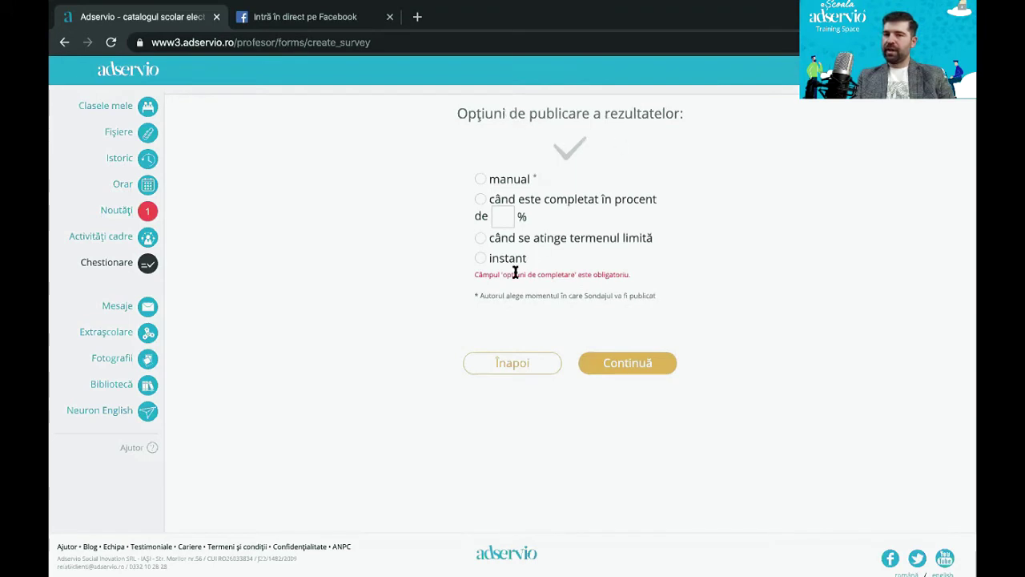
click(481, 258)
click(628, 363)
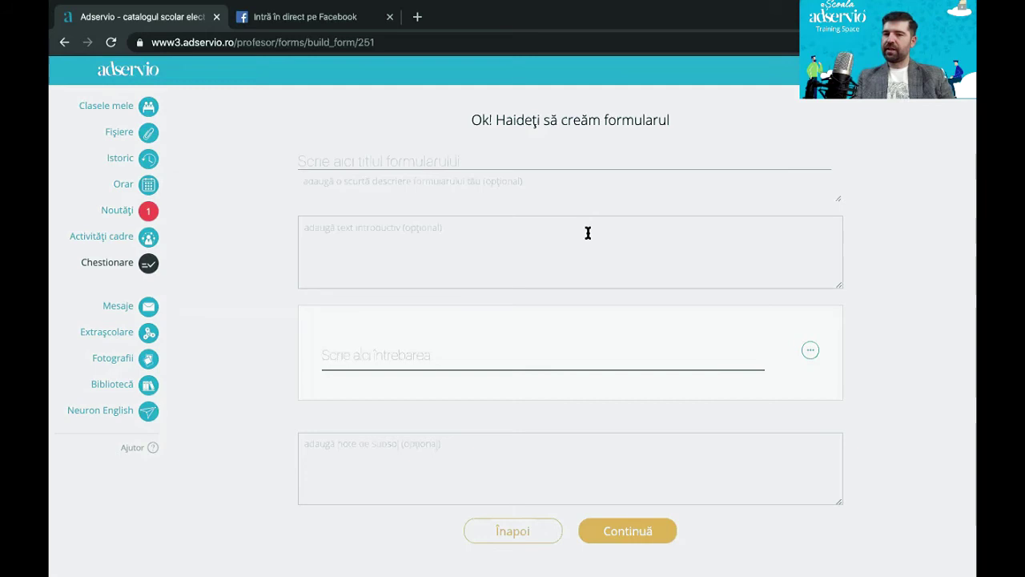
Step: Title the form "TEST RECAPITULATIV LA GEOGRAFIE"
text(TES)
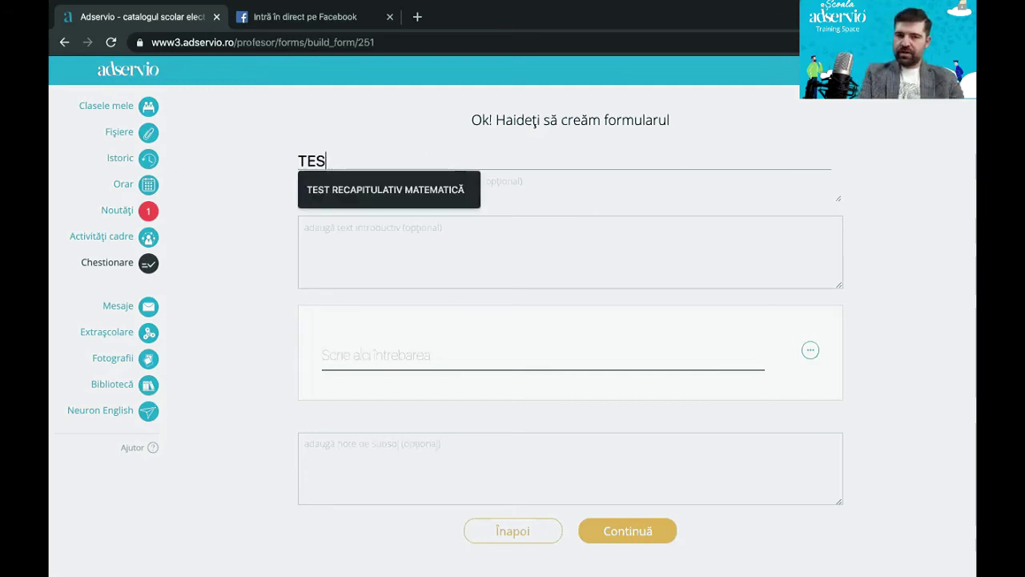
text(T RECAPITULATIV LA LIMBA)
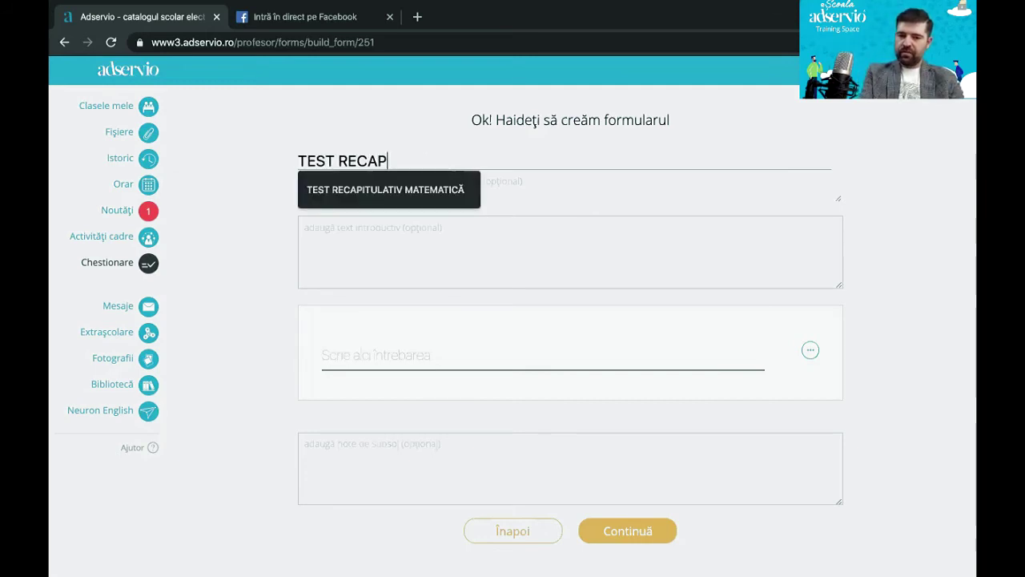
key(BackSpace)
key(BackSpace)
key(BackSpace)
key(BackSpace)
key(BackSpace)
key(BackSpace)
key(BackSpace)
text(A GEOGRAFIE)
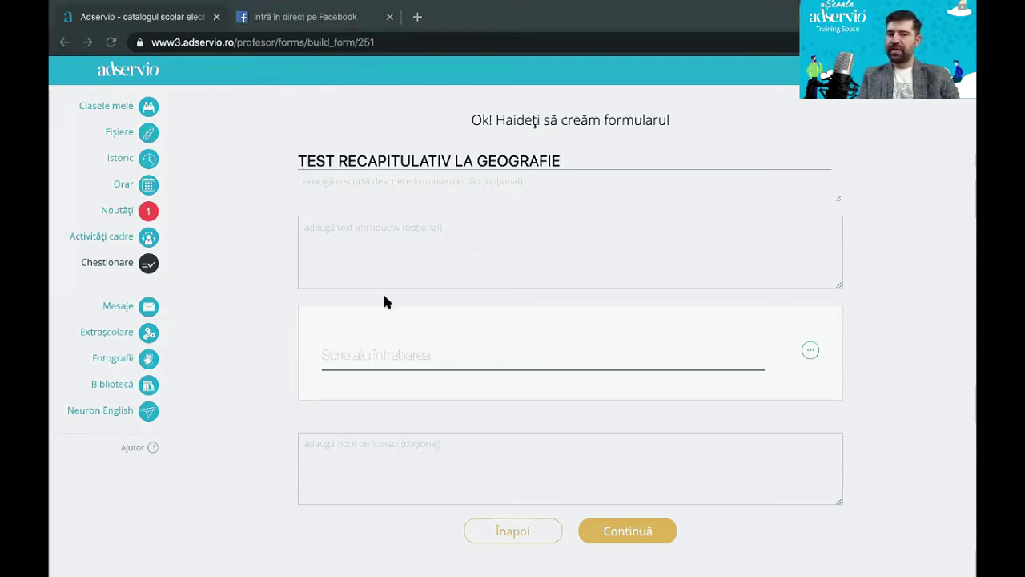
Step: Add the question "În ce județ este localitatea X?" and make it a single-choice question (O singură variantă)
click(349, 355)
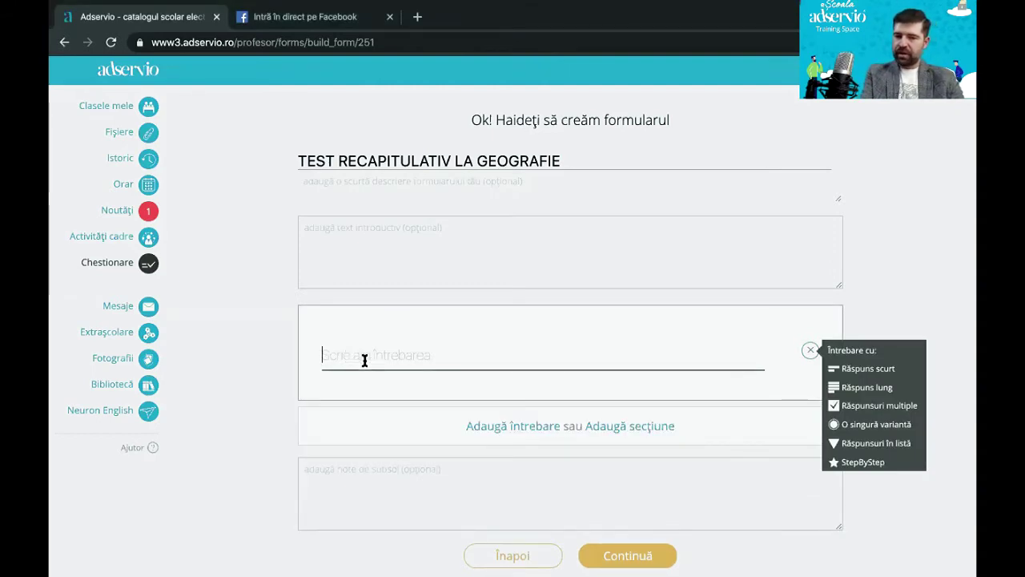
text(În ce județ este localitatea X?)
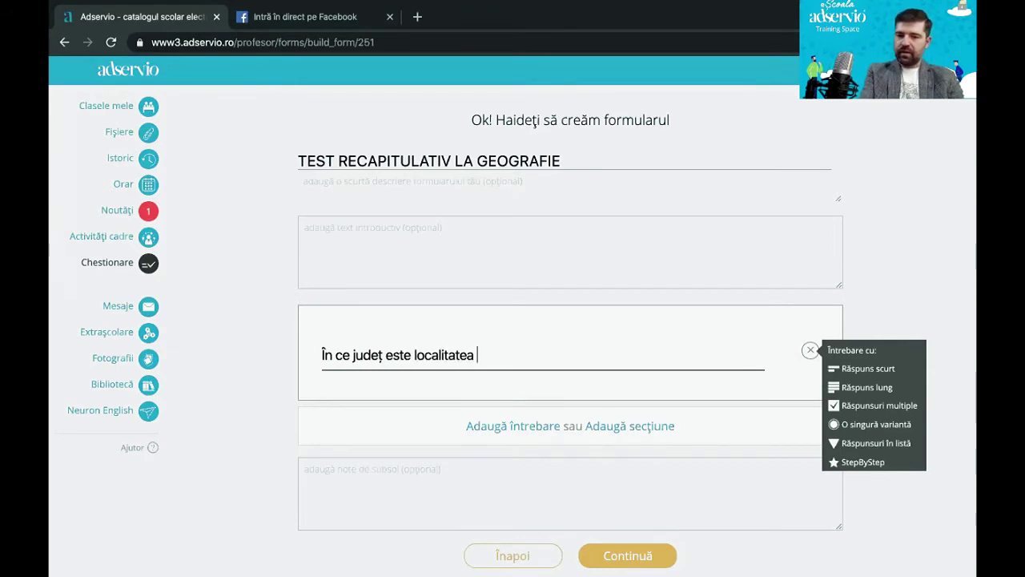
click(873, 425)
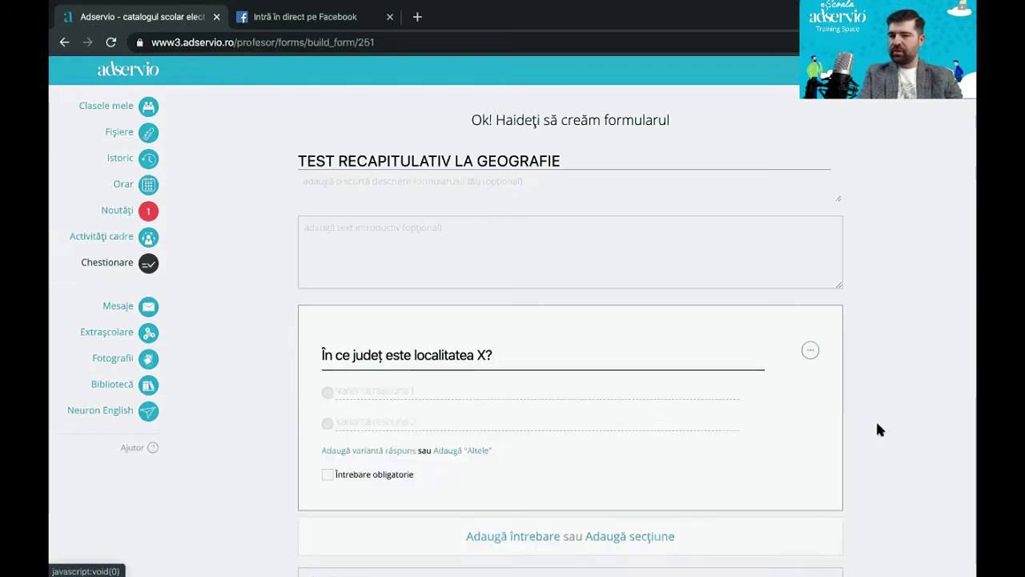
Step: Enter the answer options "Judetul A", "Judetul B" and "Judetul C", and make the question mandatory
click(368, 390)
text(Judetul A)
click(359, 421)
text(Judetul B)
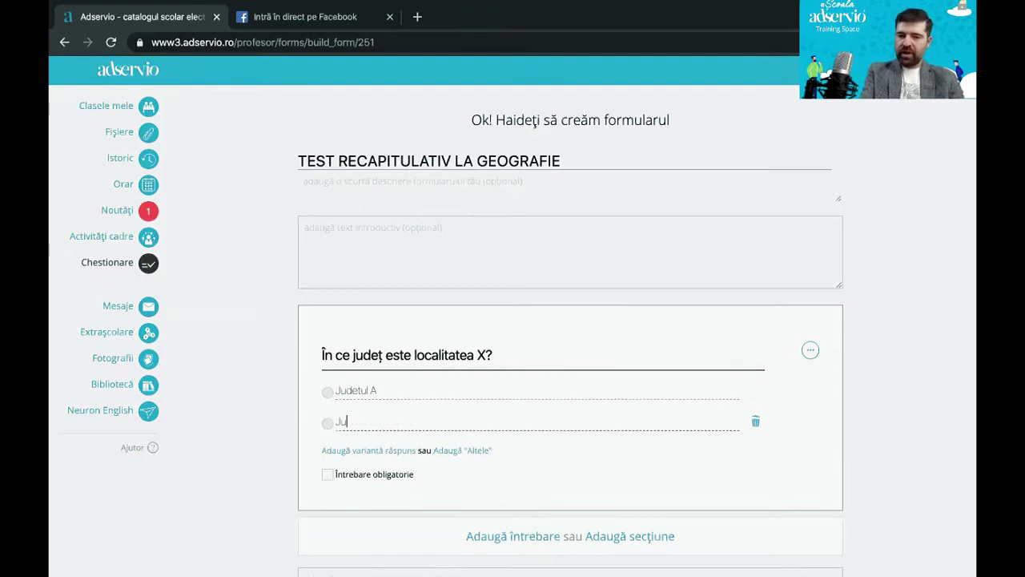
click(373, 451)
text(Judetul C)
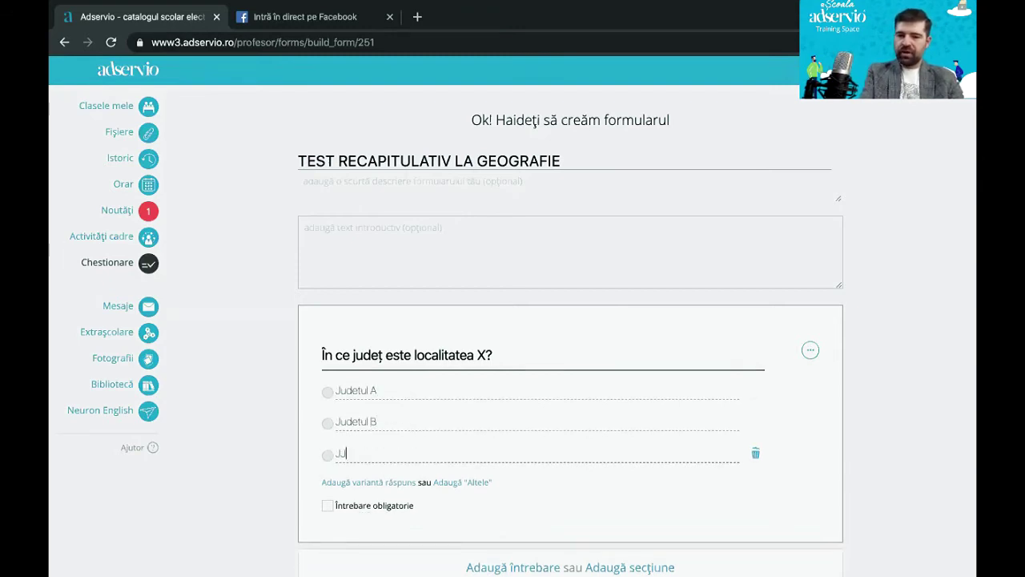
click(328, 507)
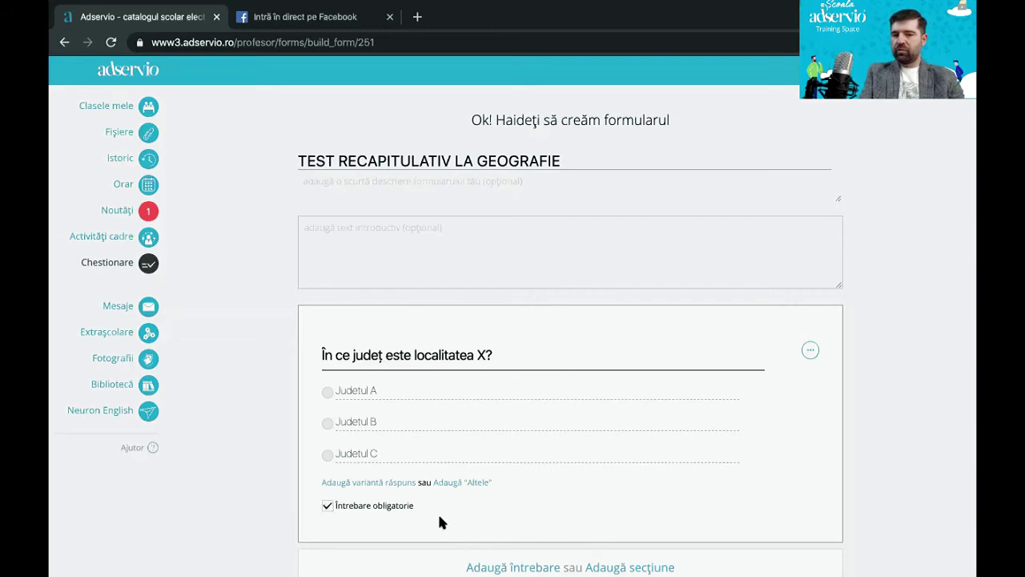
Step: Finish the geography test form and send it out for completion immediately
scroll(437, 511, down, 3)
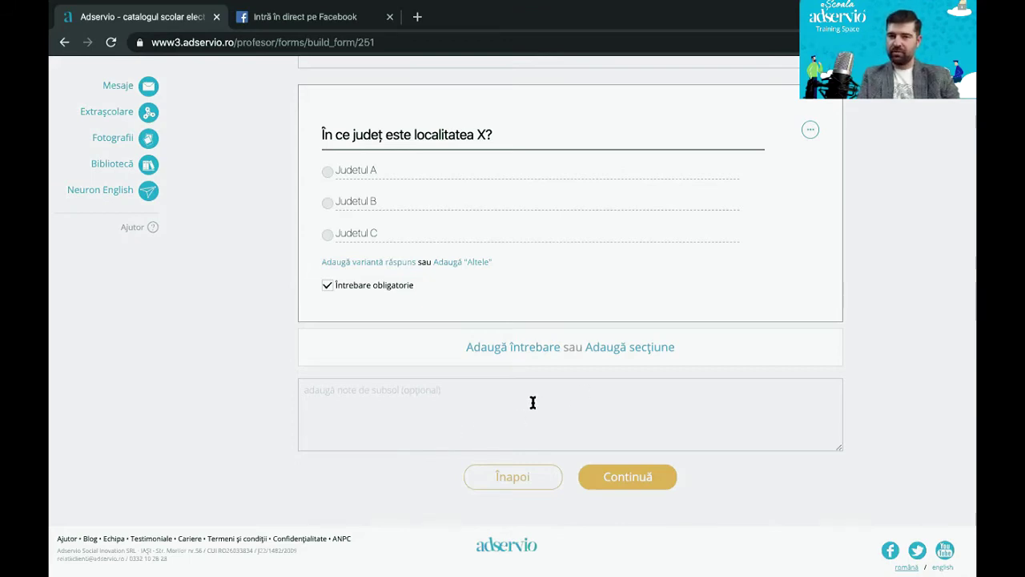
click(632, 479)
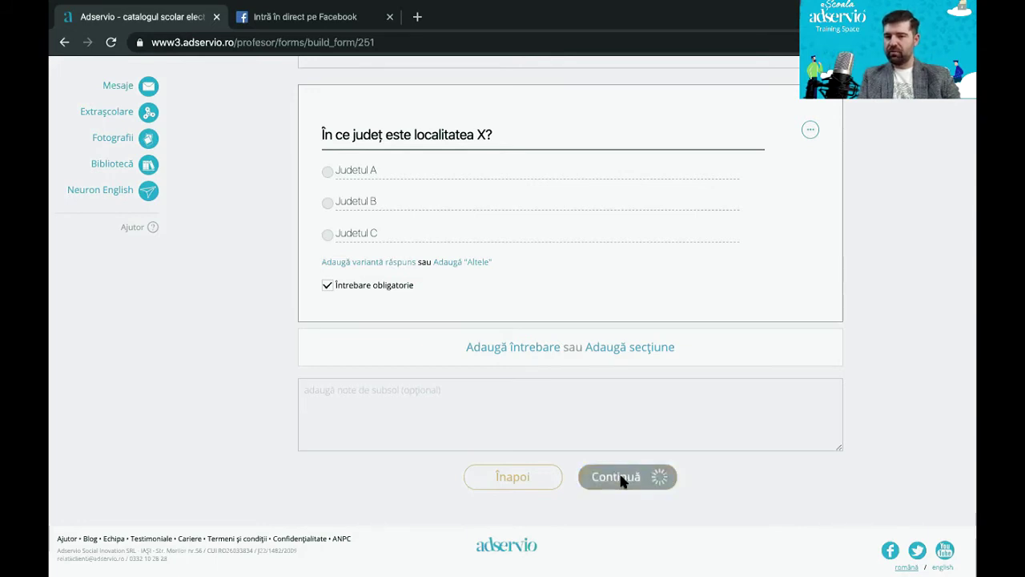
scroll(559, 398, down, 1)
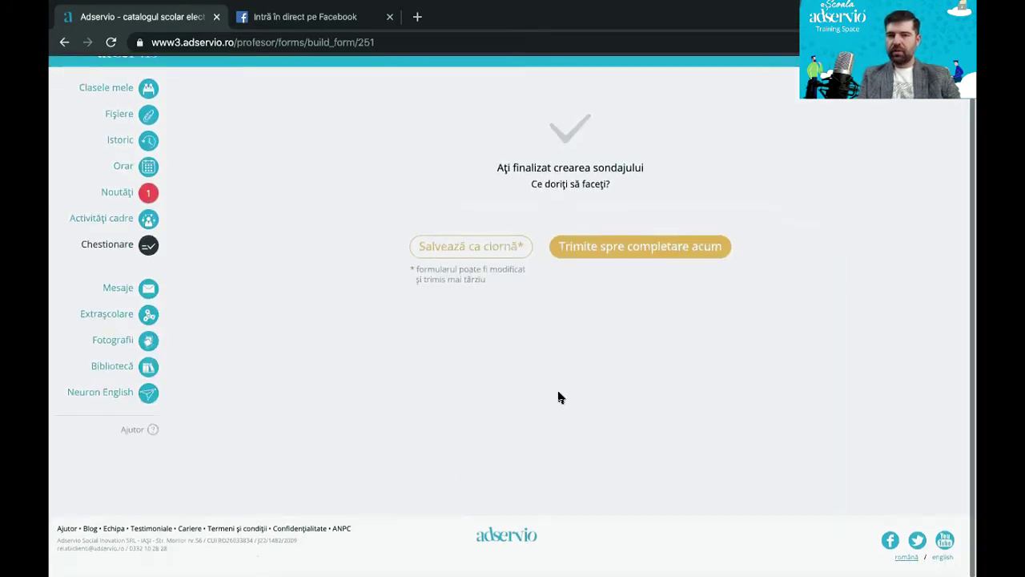
click(610, 253)
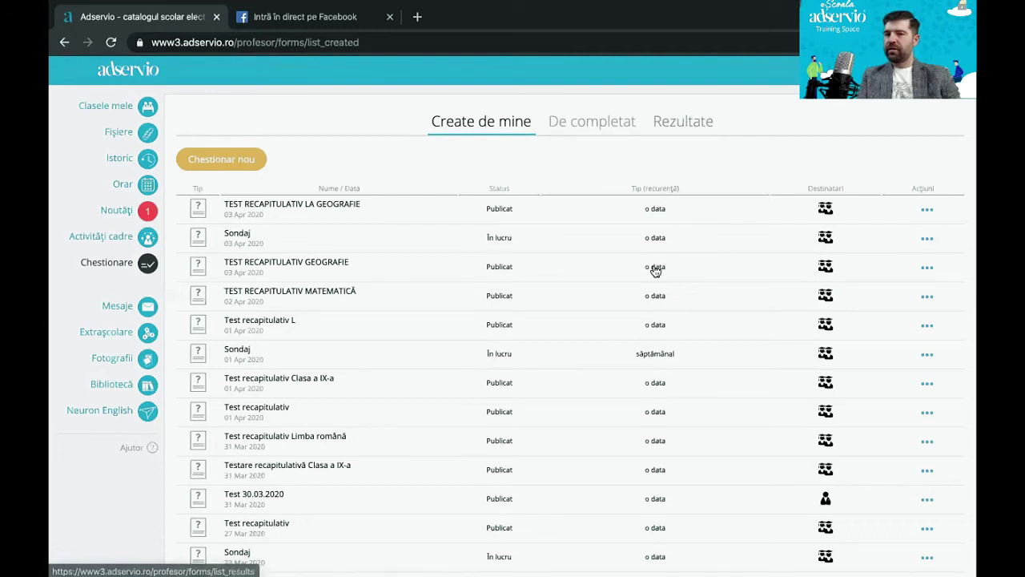
Step: Open the results of Test recapitulativ Clasa a IX-a and examine its general results and individual answers
click(683, 122)
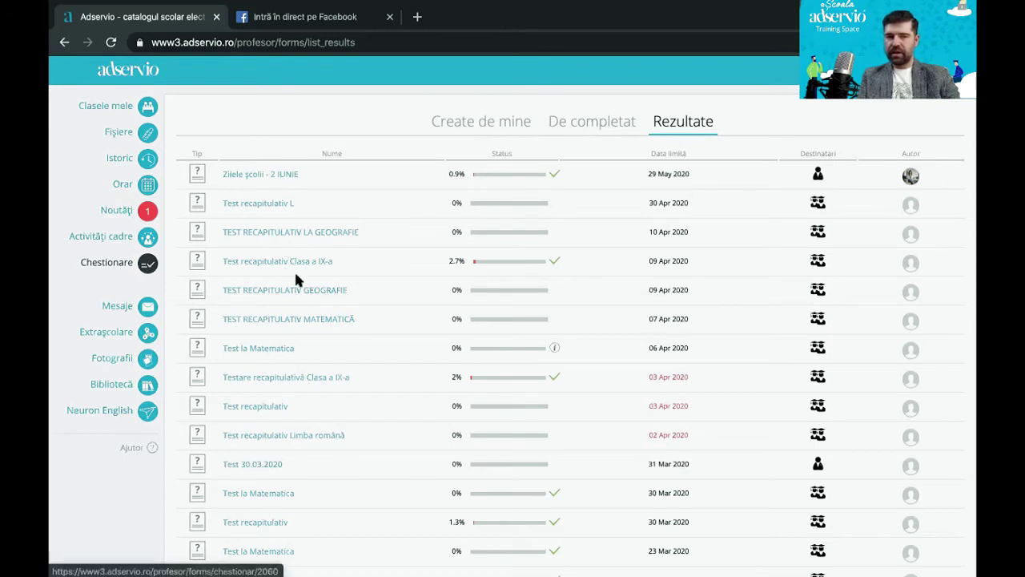
click(289, 262)
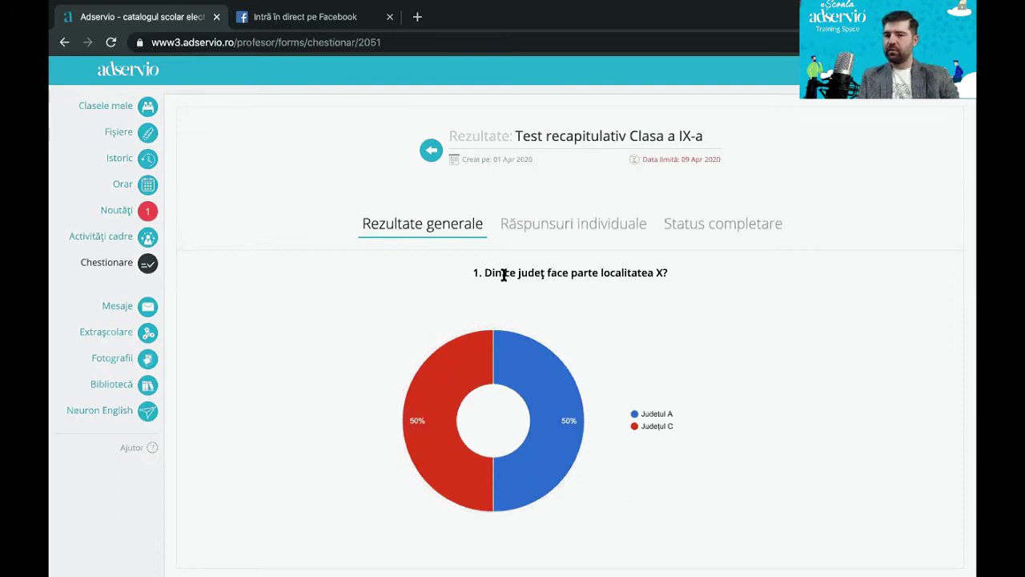
click(546, 227)
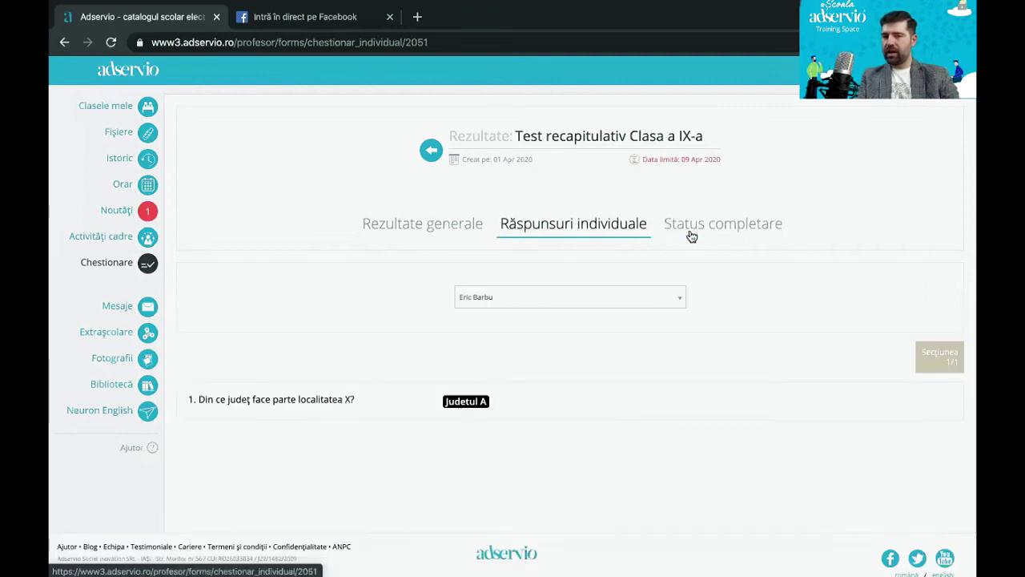
scroll(321, 416, down, 1)
Step: Examine the test's completion status chart and expand class XII A to view each student's progress
click(715, 215)
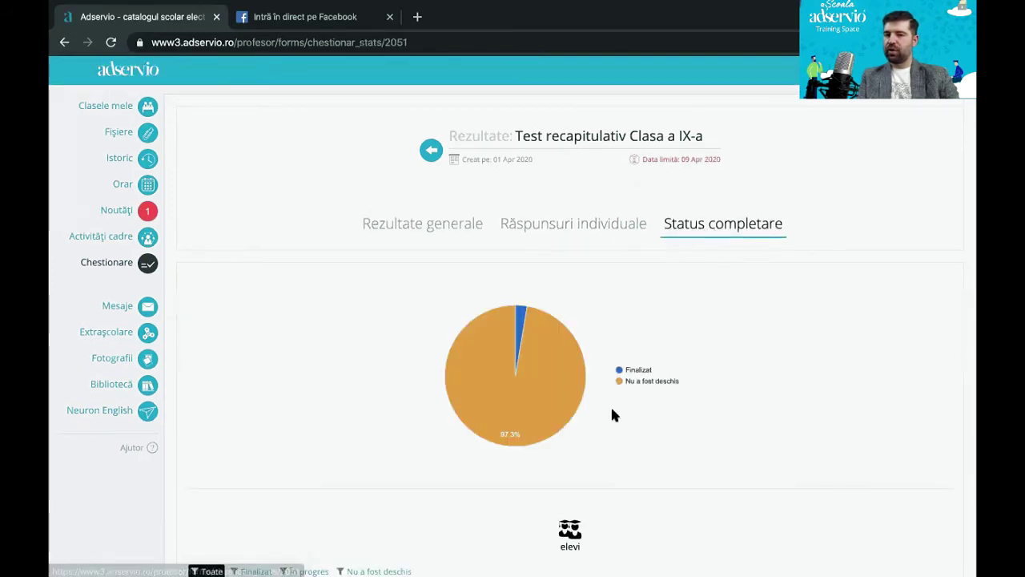
mouse_move(520, 312)
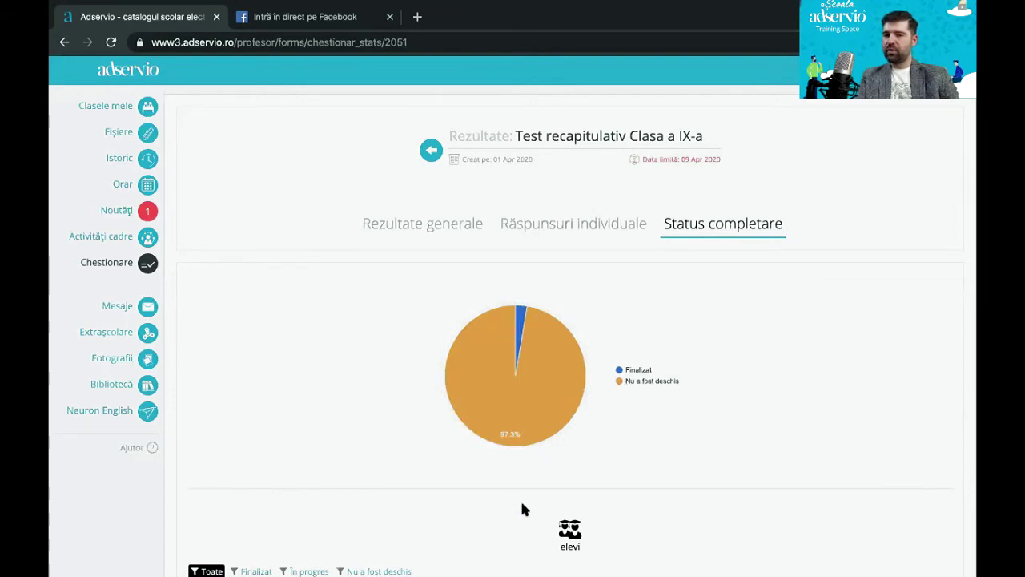
scroll(567, 467, down, 3)
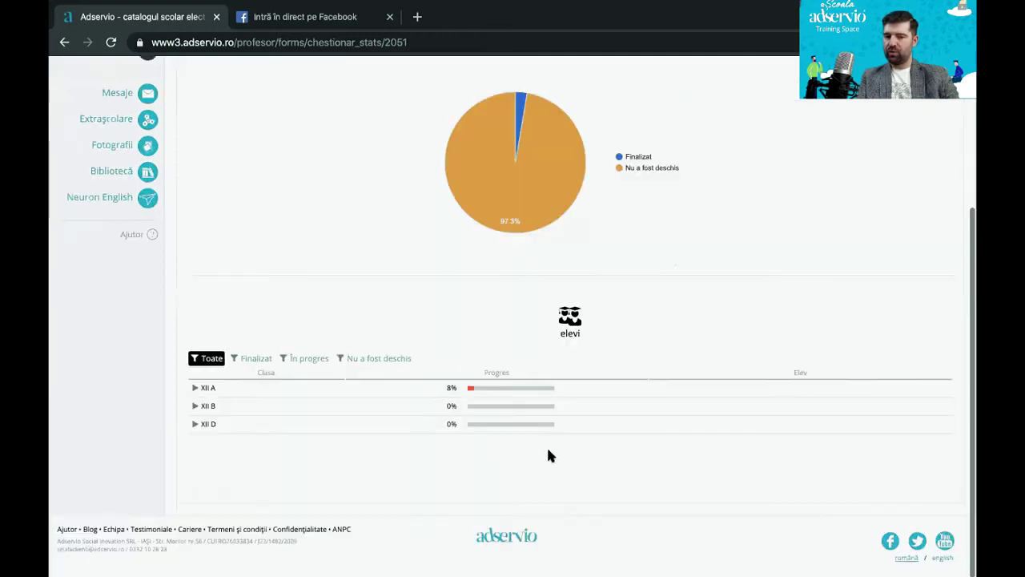
click(195, 392)
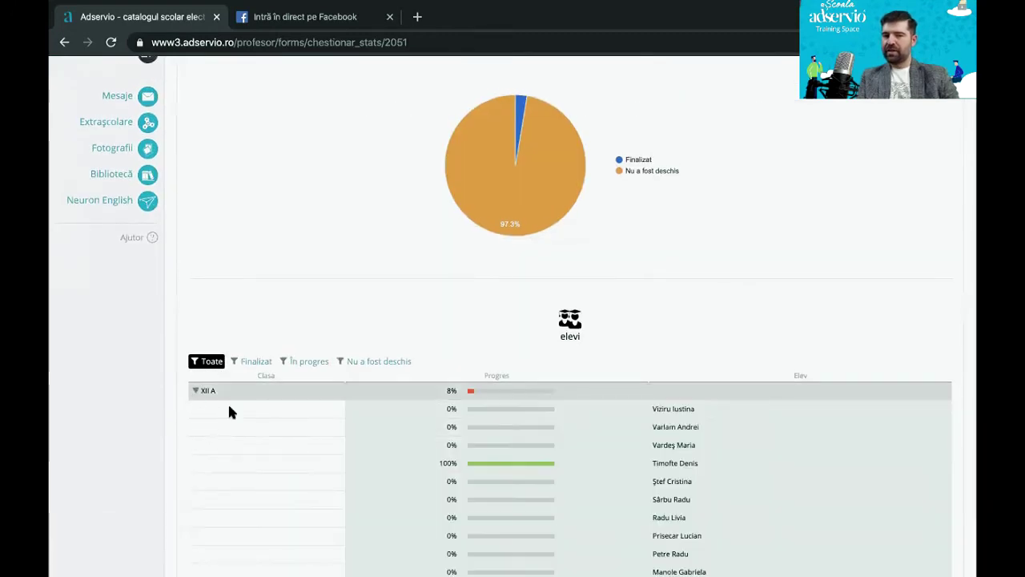
scroll(291, 460, down, 2)
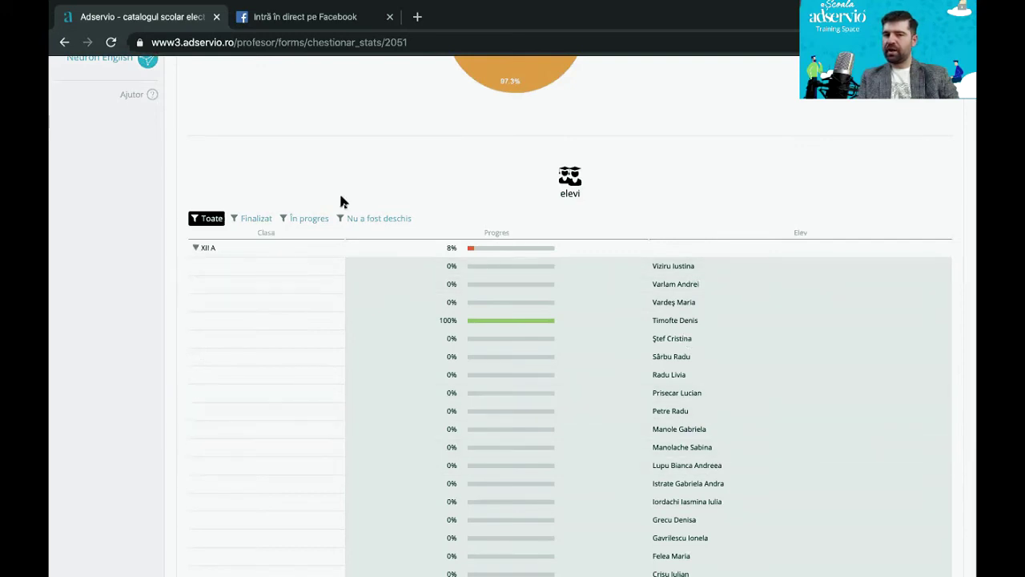
Step: Filter the test's student completion list by Nu a fost deschis and by În progres
click(381, 221)
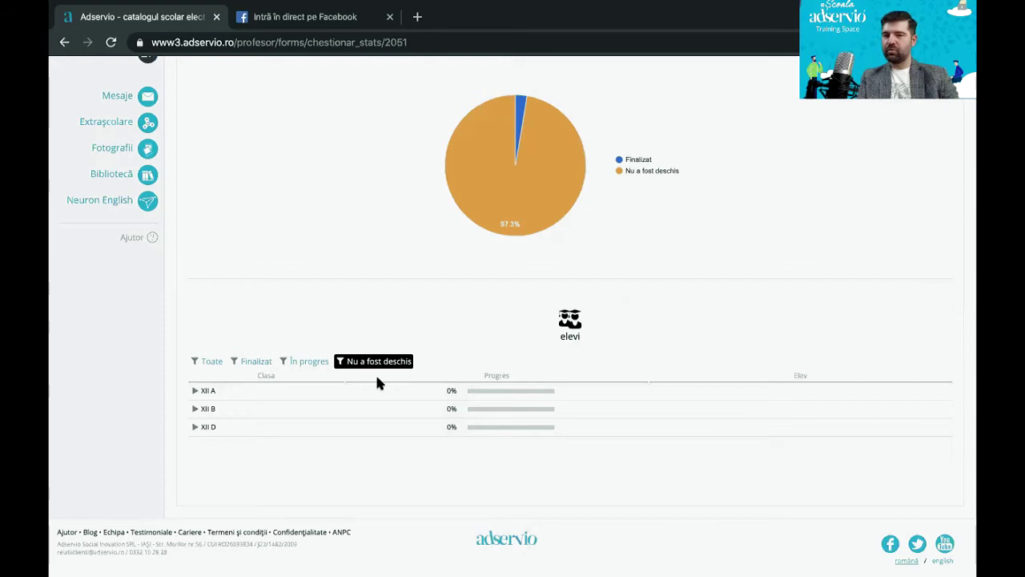
click(306, 361)
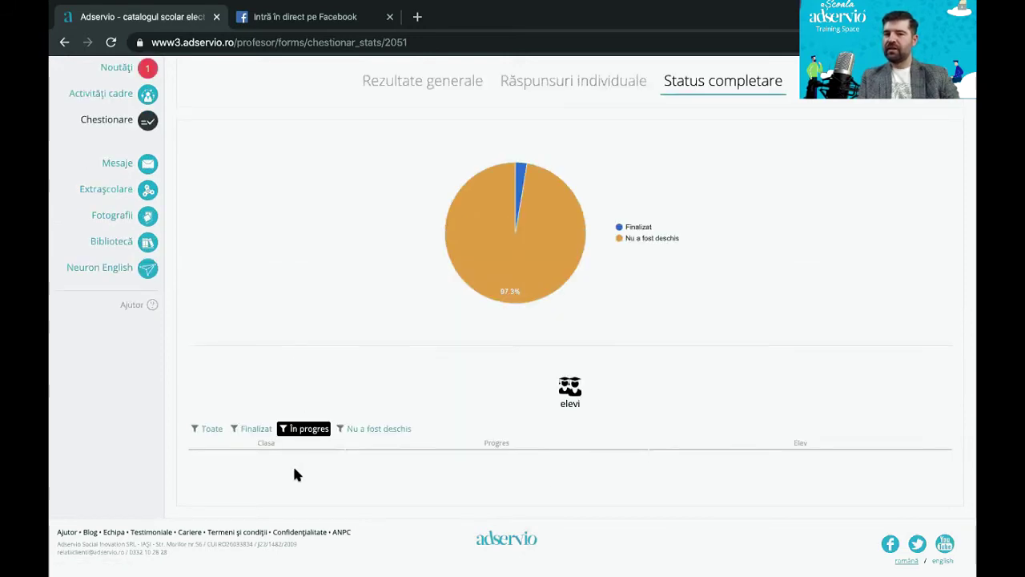
scroll(428, 320, up, 3)
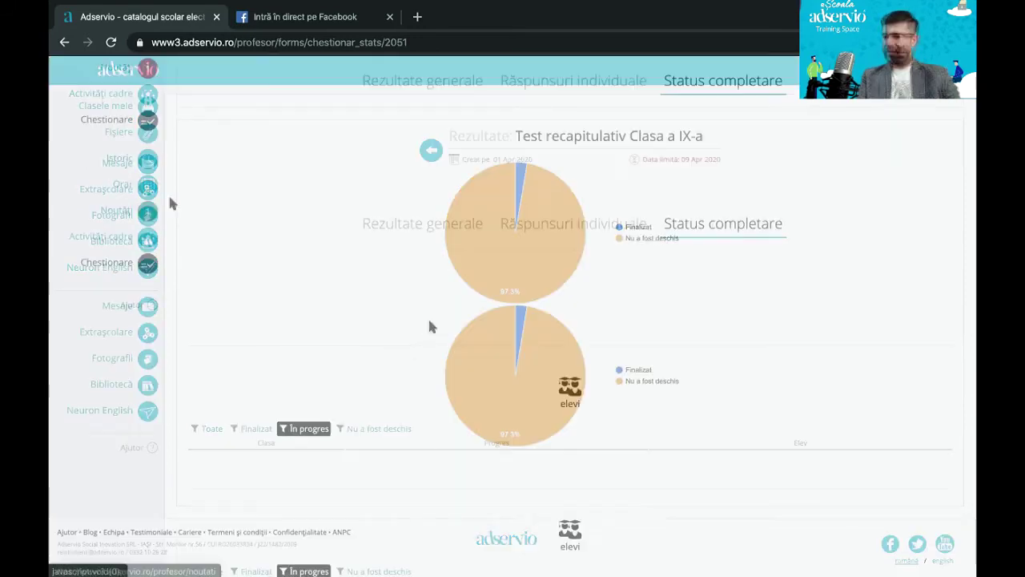
Step: Open the Fișiere section and examine the stored folders, documents, images and videos with their sharing status
click(146, 132)
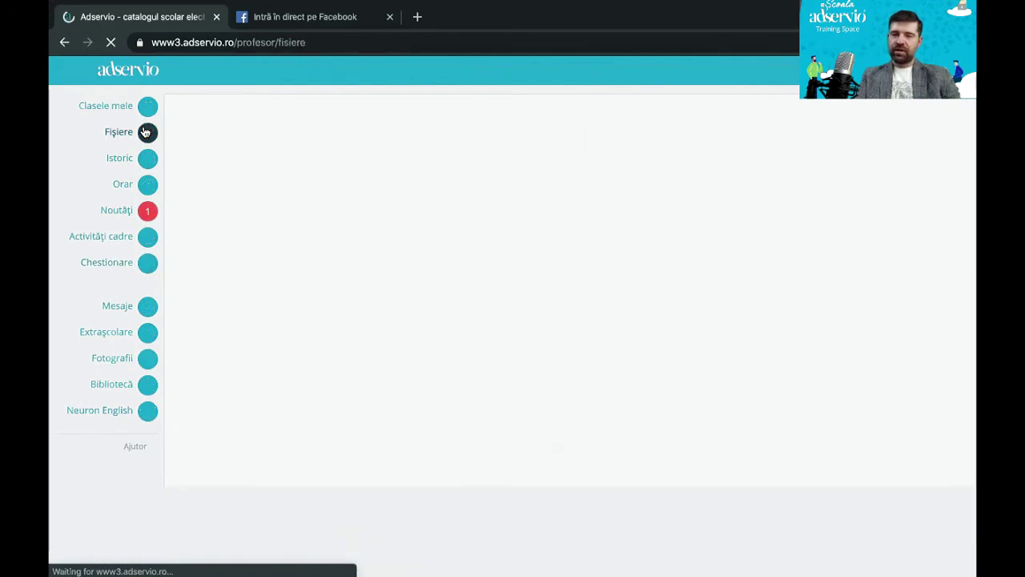
scroll(251, 324, down, 2)
scroll(104, 110, up, 2)
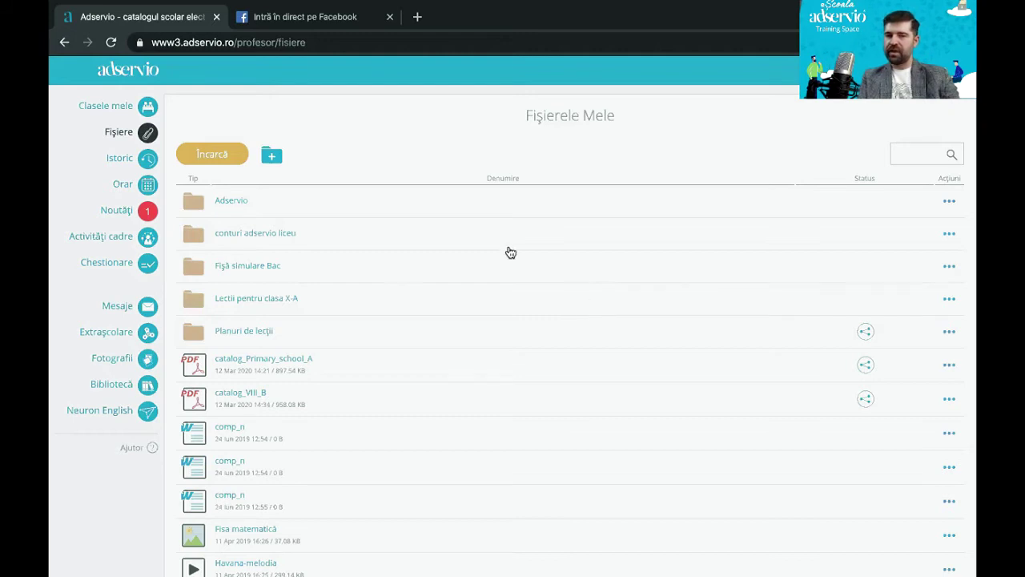
scroll(261, 201, down, 3)
scroll(262, 106, up, 3)
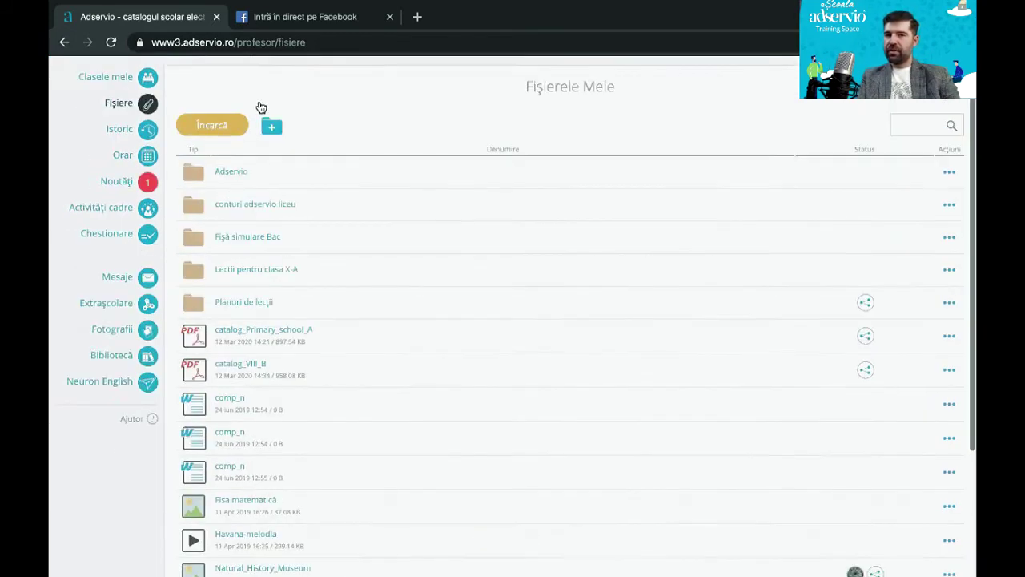
scroll(290, 474, down, 3)
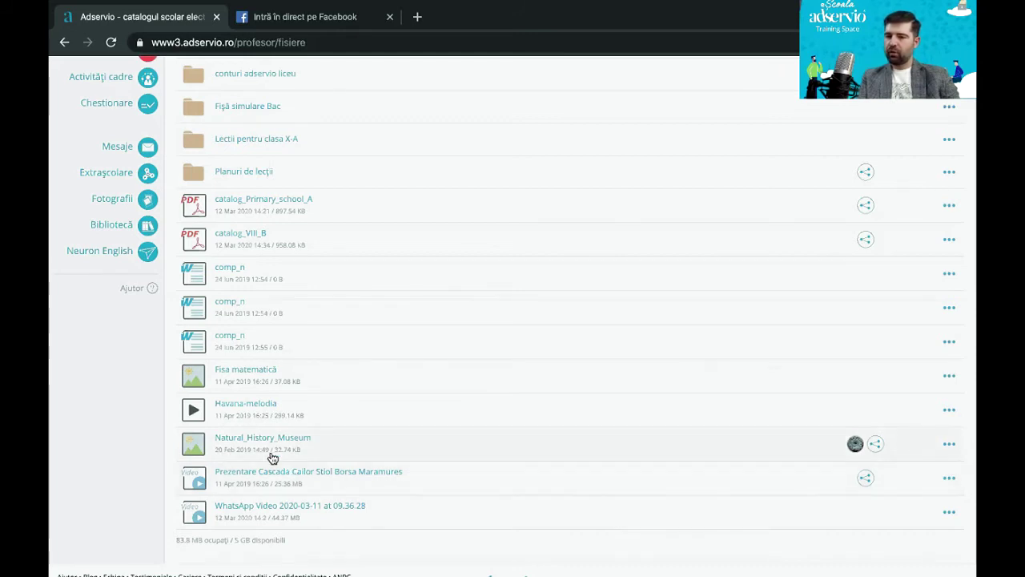
scroll(346, 337, up, 1)
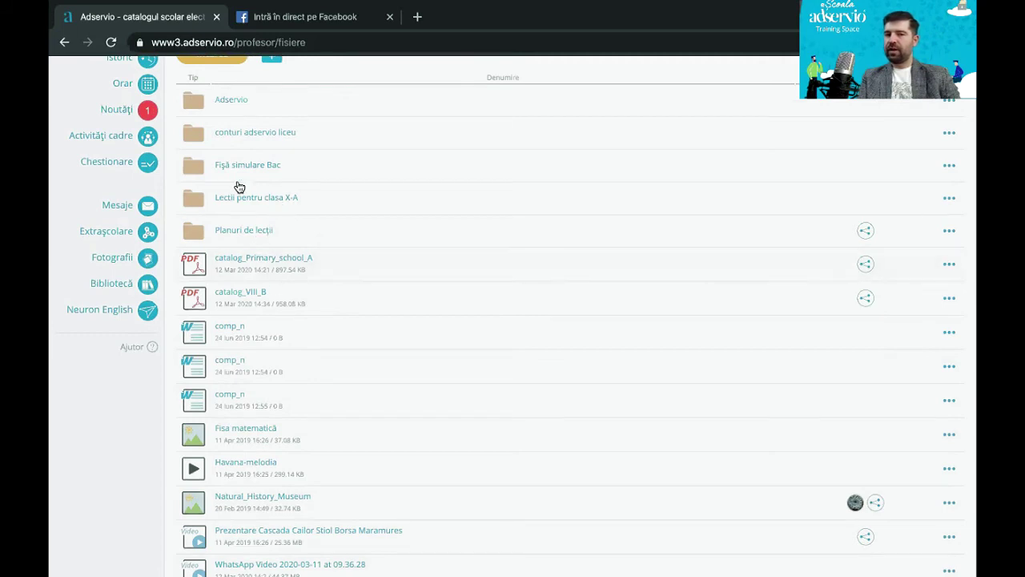
scroll(296, 231, up, 1)
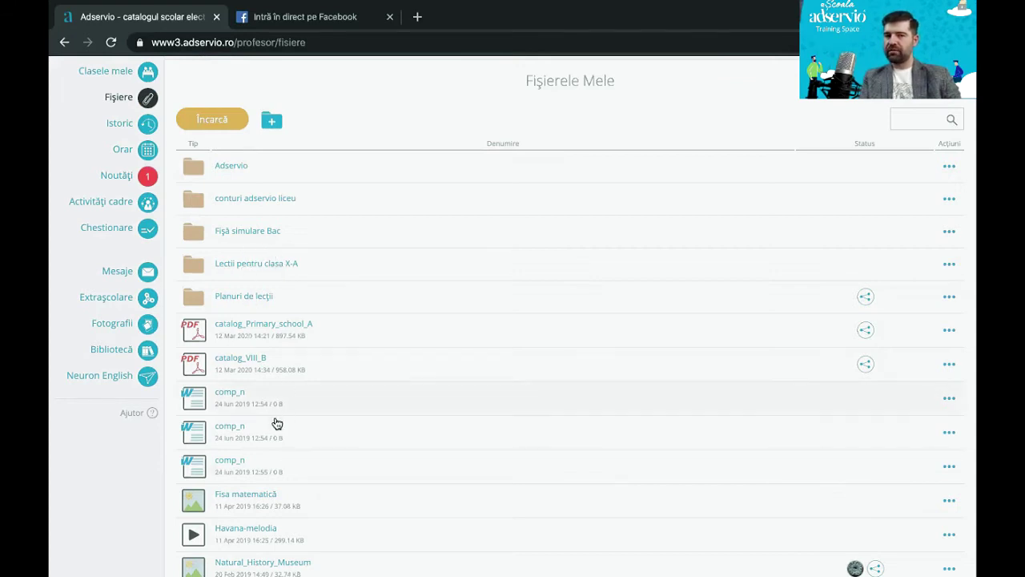
scroll(238, 444, down, 2)
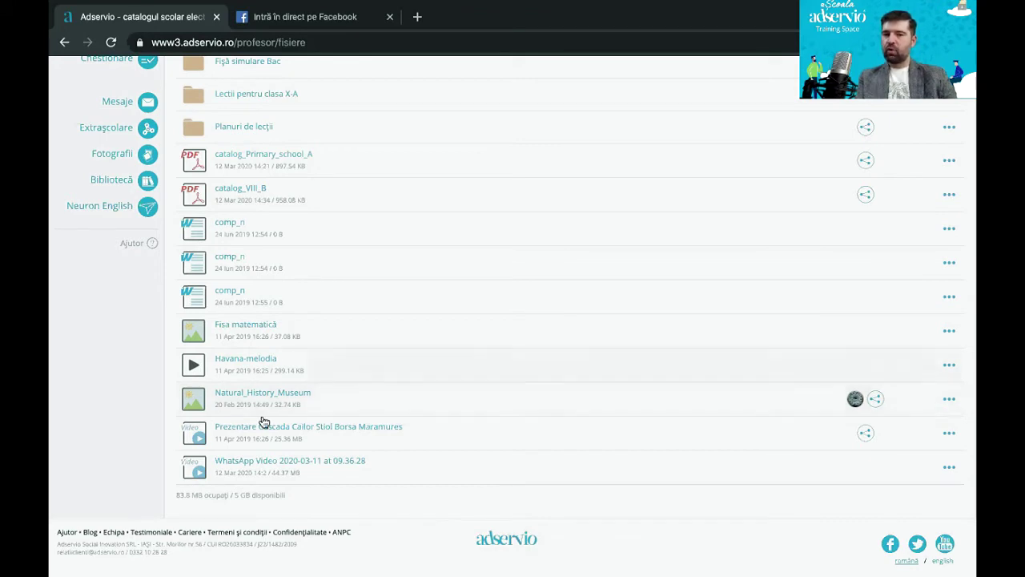
scroll(660, 390, left, 1)
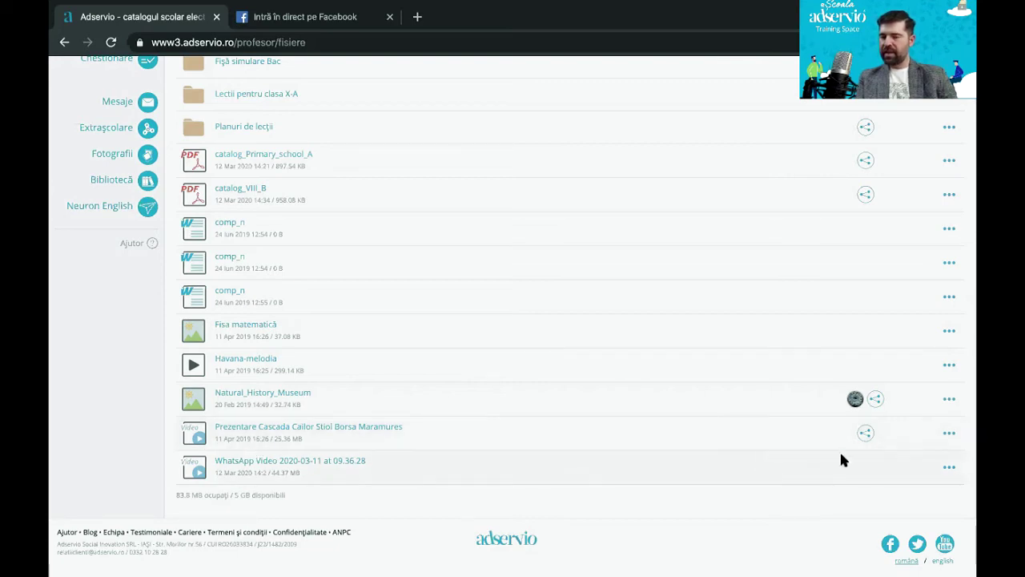
Step: Open the sharing options of the Prezentare Cascada Cailor Stiol Borsa Maramures video and browse student and parent recipients in the advanced search
click(865, 434)
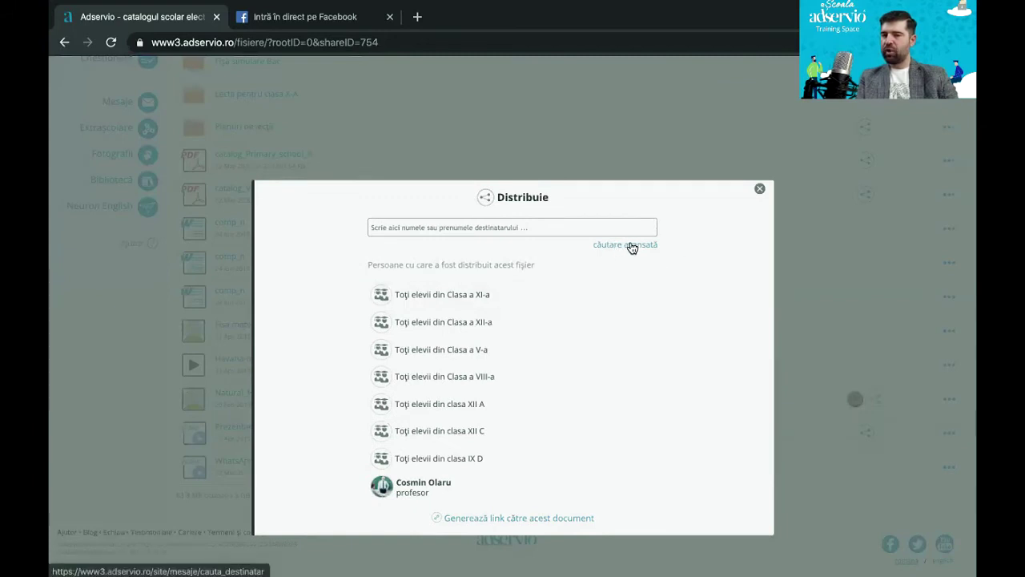
click(632, 245)
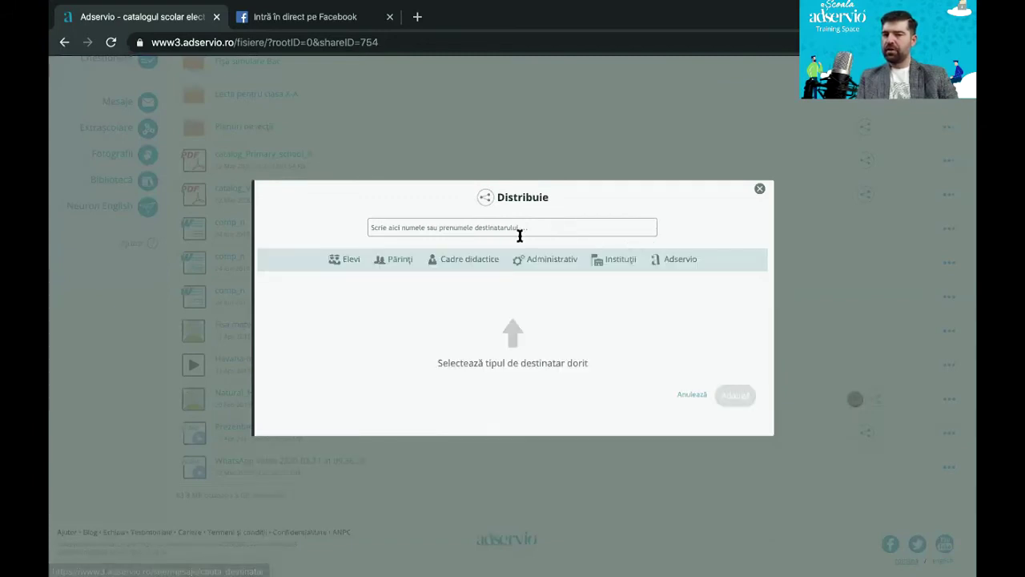
click(345, 269)
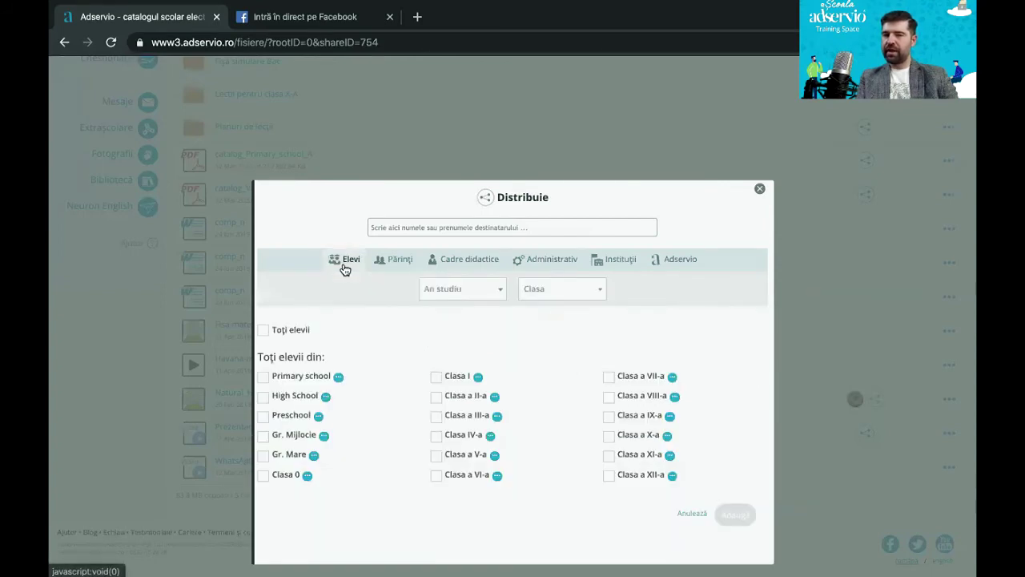
click(398, 261)
click(340, 260)
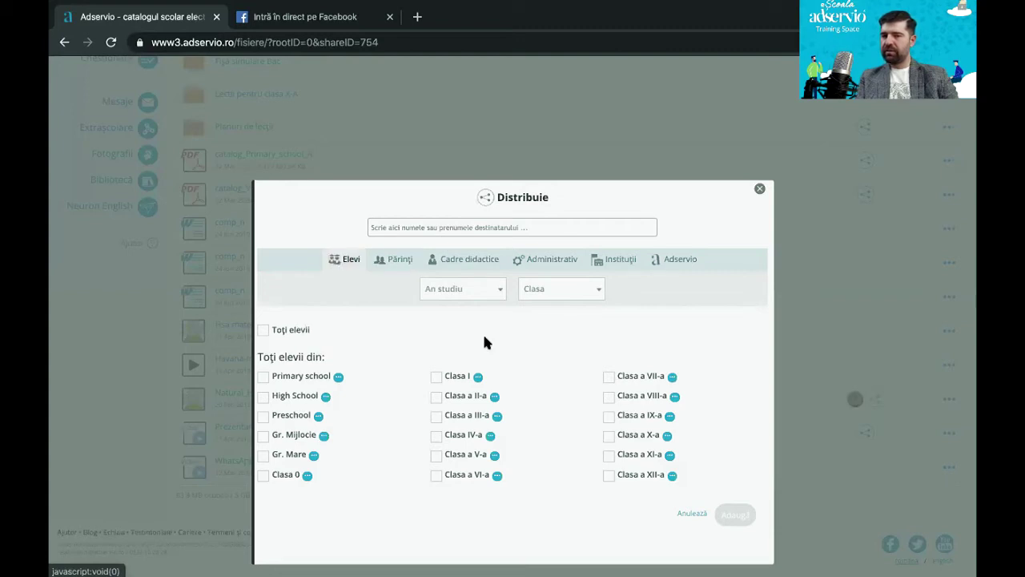
Step: Add all students of class XI D as recipients of the video, then close the sharing dialog without distributing it
click(609, 454)
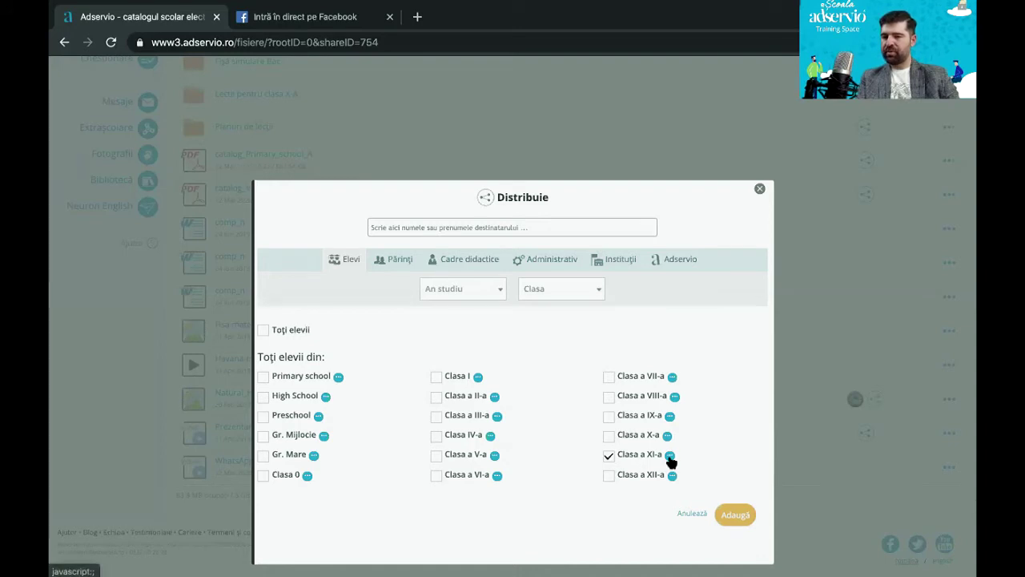
click(669, 455)
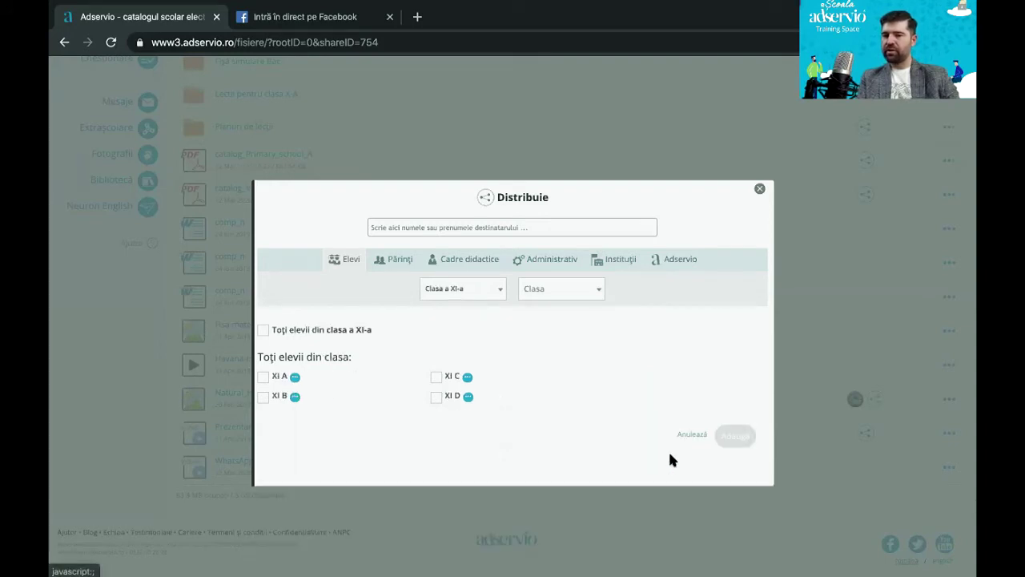
right_click(437, 395)
click(432, 392)
click(436, 397)
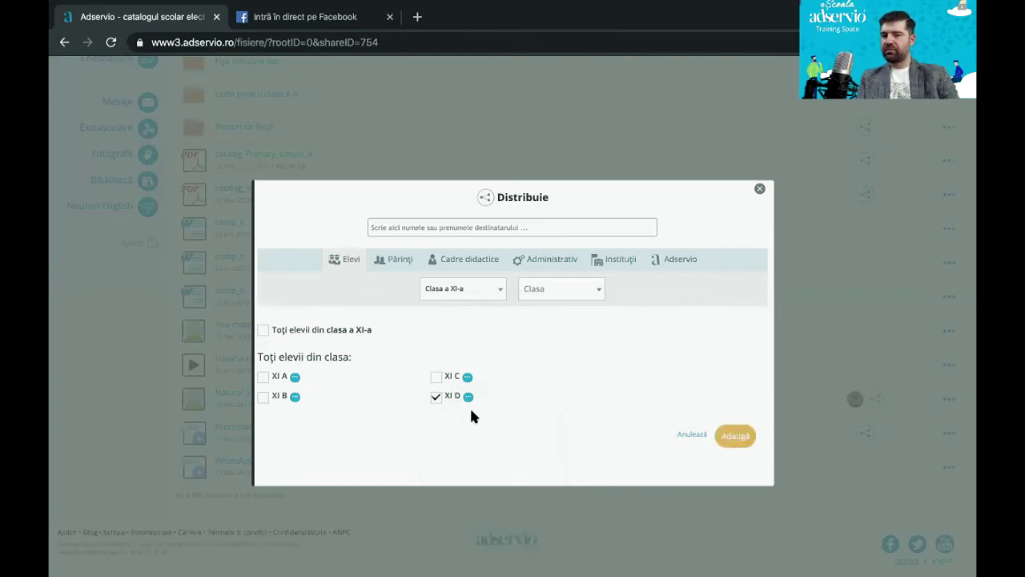
click(735, 437)
click(390, 300)
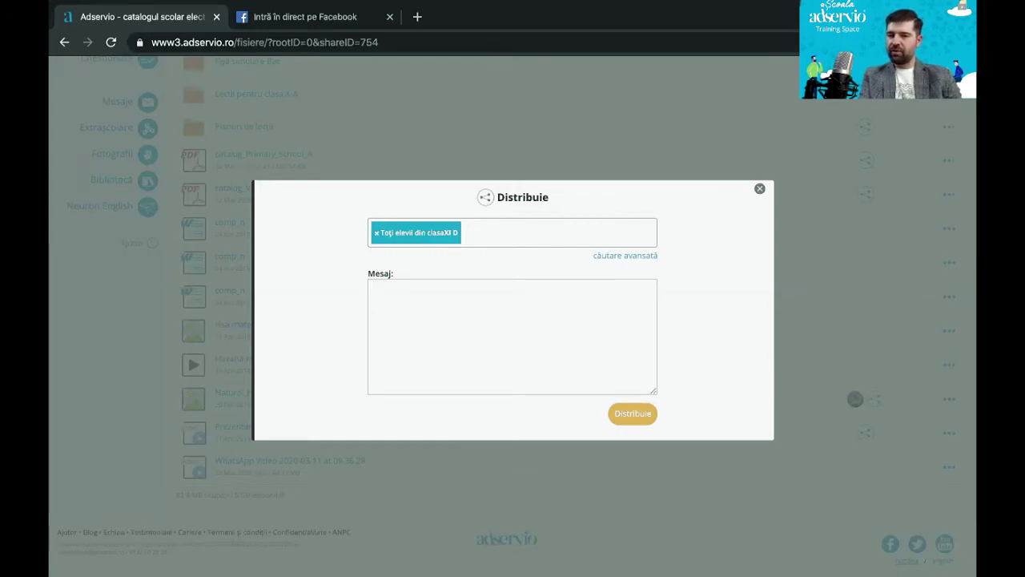
key(Escape)
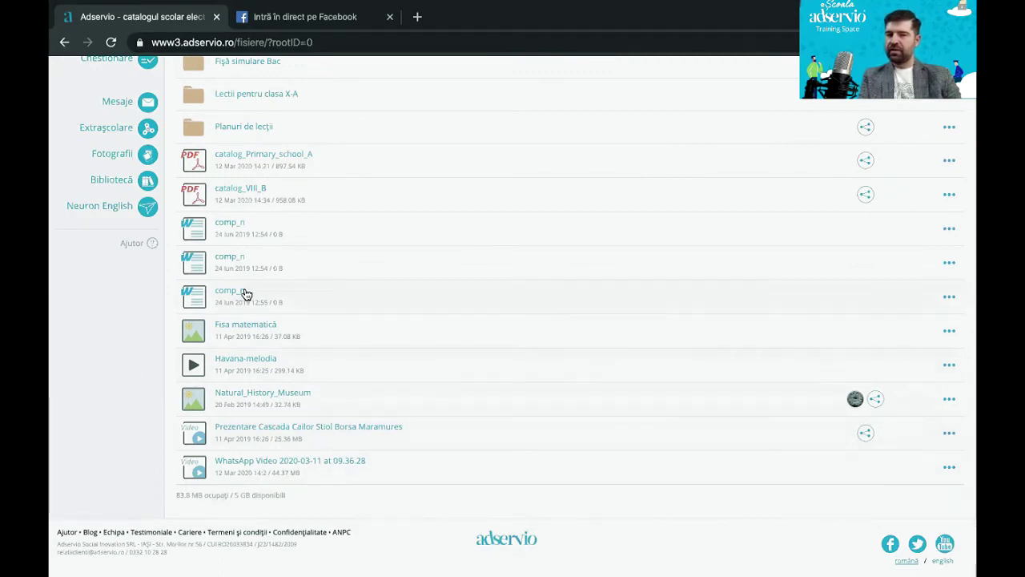
Step: Preview the Prezentare Cascada Cailor Stiol Borsa Maramures video, close it, and open the teacher's weekly timetable
click(250, 426)
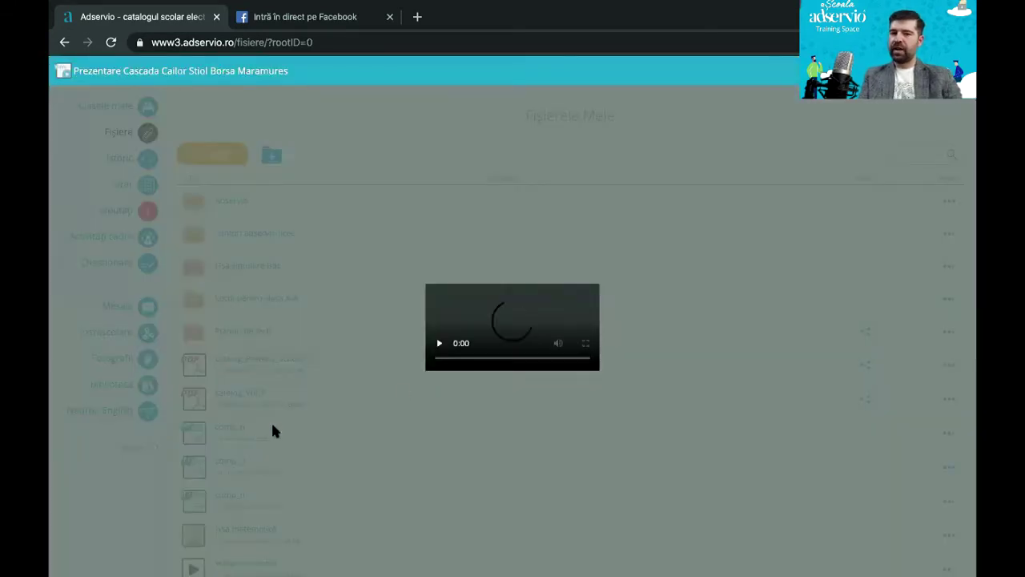
click(451, 411)
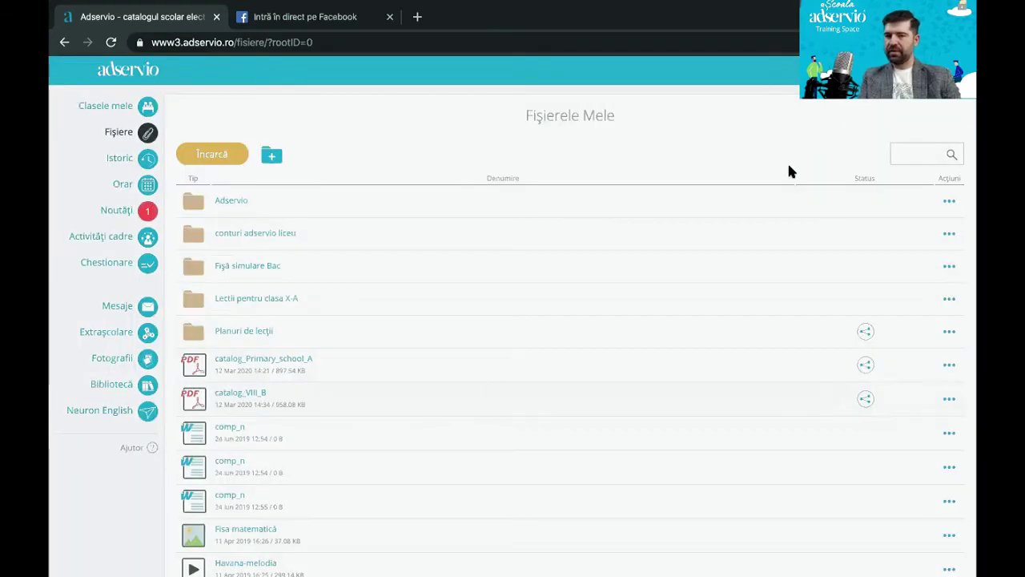
click(148, 184)
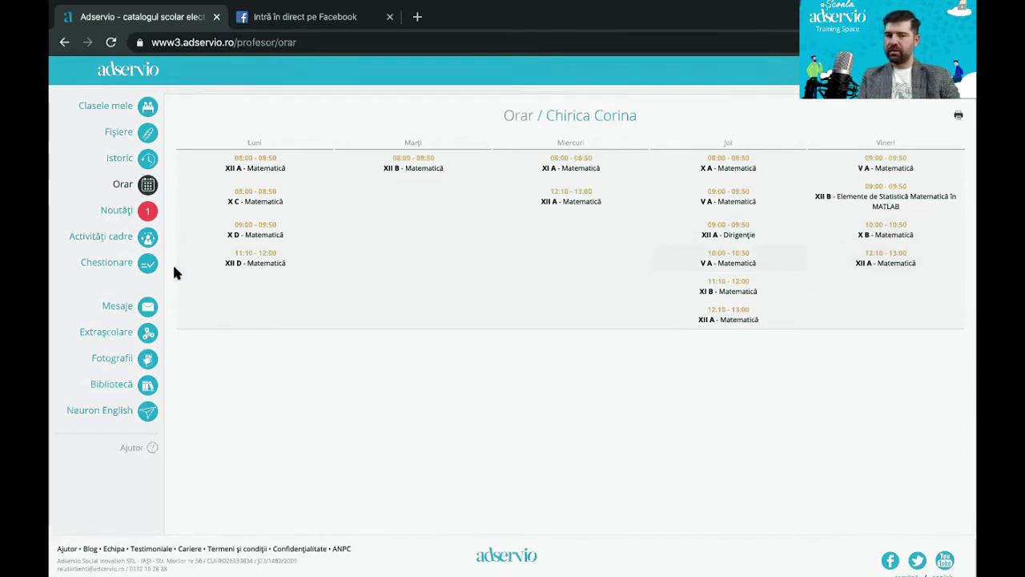
Step: Open the form for adding a Voluntariat activity under Activități cadre and examine its required fields
click(147, 237)
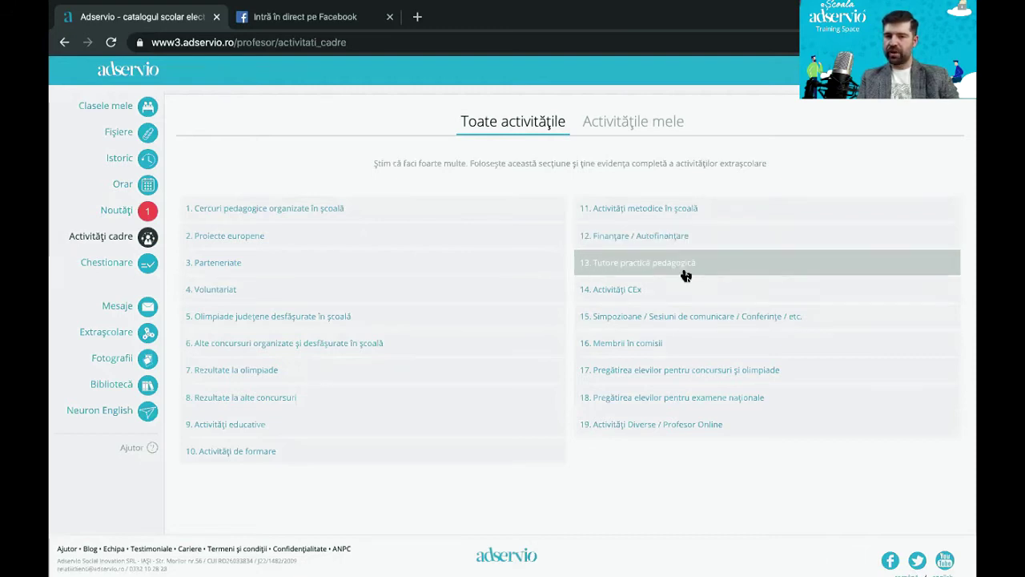
click(236, 291)
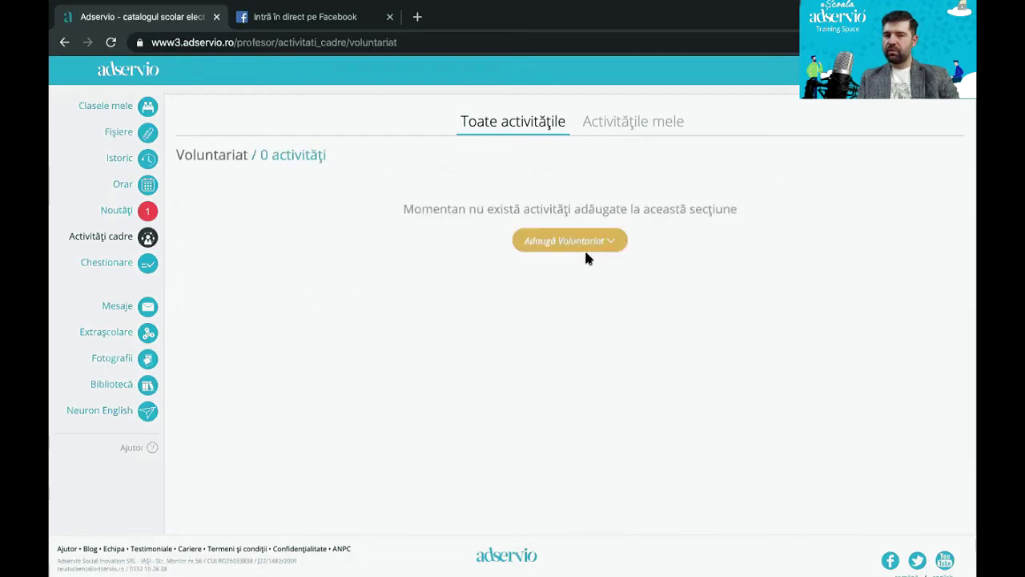
click(570, 241)
click(266, 298)
scroll(267, 328, down, 2)
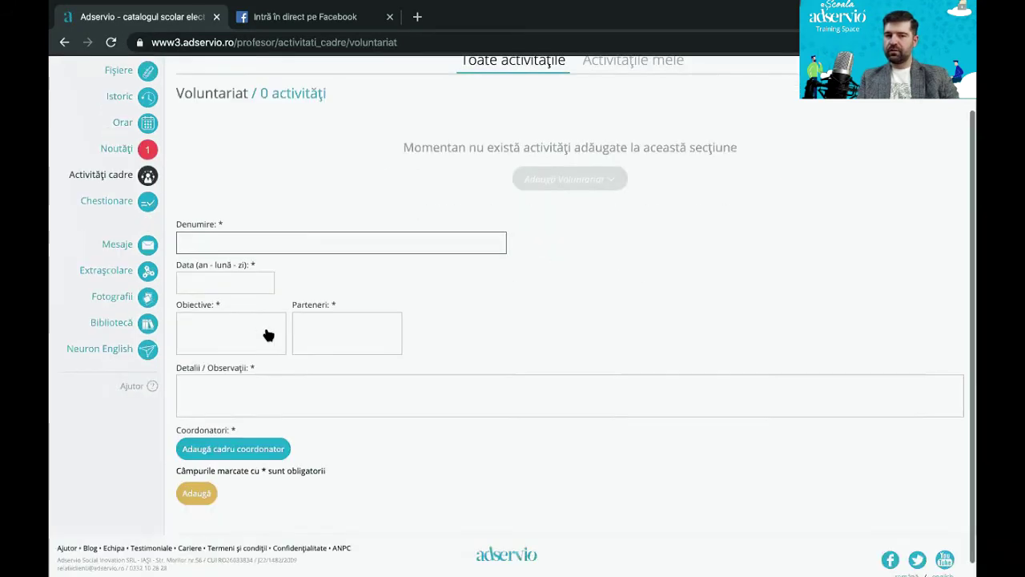
click(197, 265)
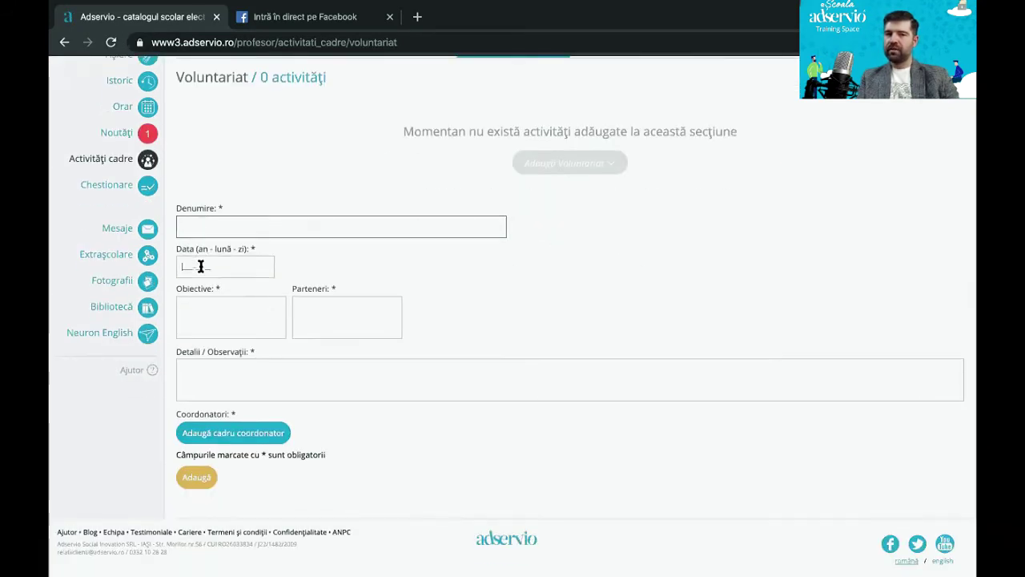
click(356, 321)
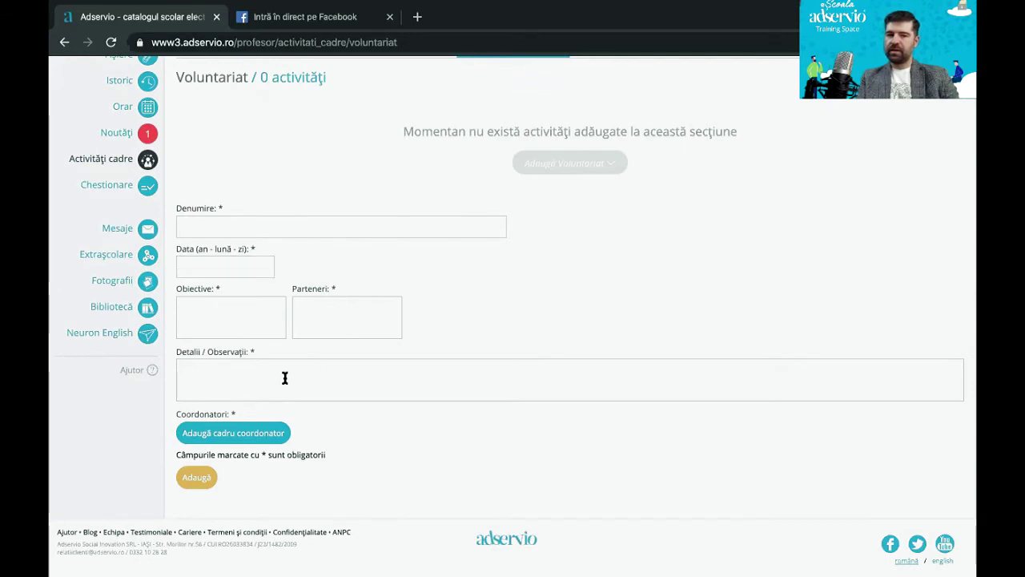
scroll(228, 543, up, 2)
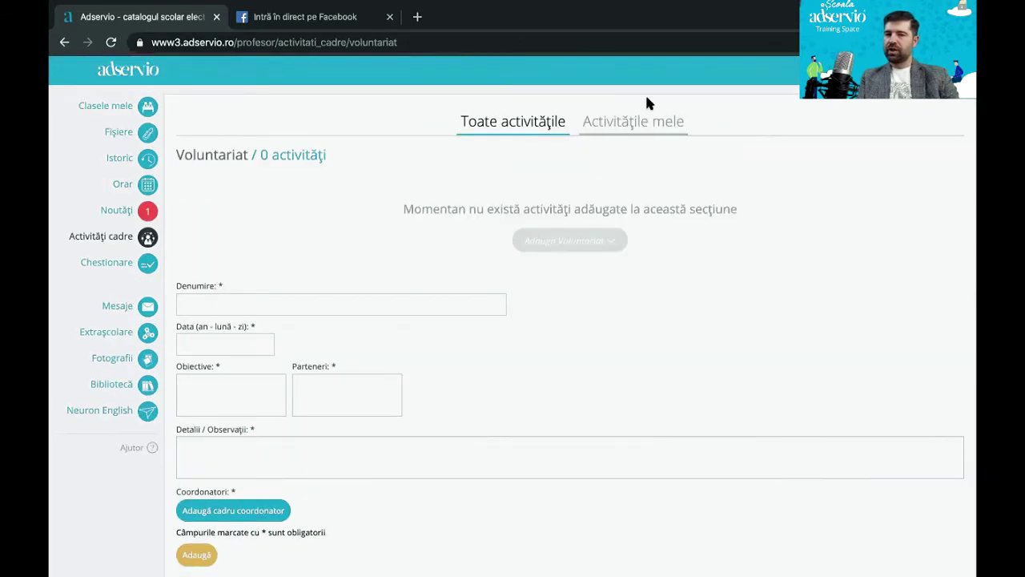
click(253, 514)
click(255, 514)
click(259, 474)
Step: Return to the list of all staff activities and open the Activități CEx category
click(513, 126)
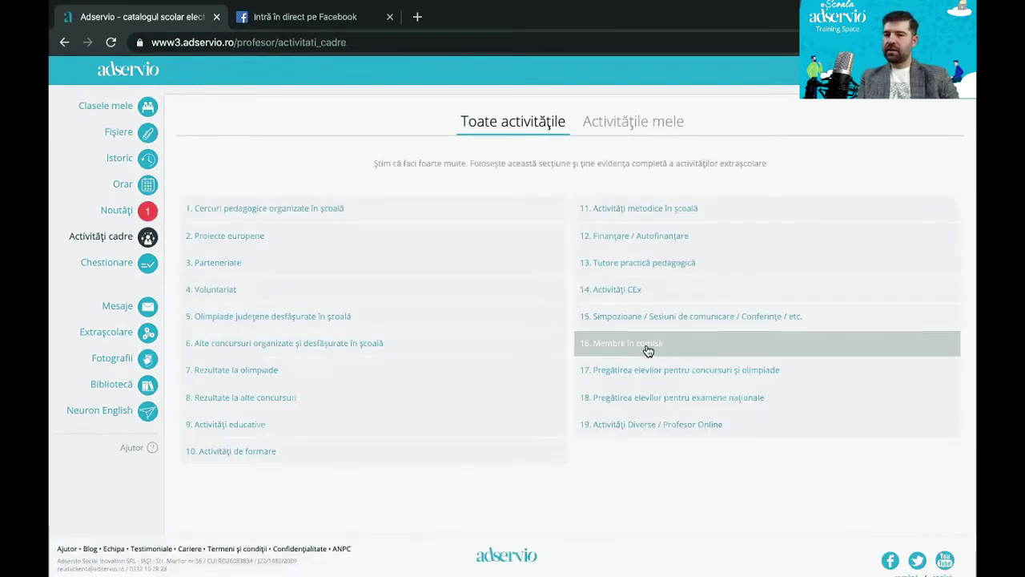
click(663, 296)
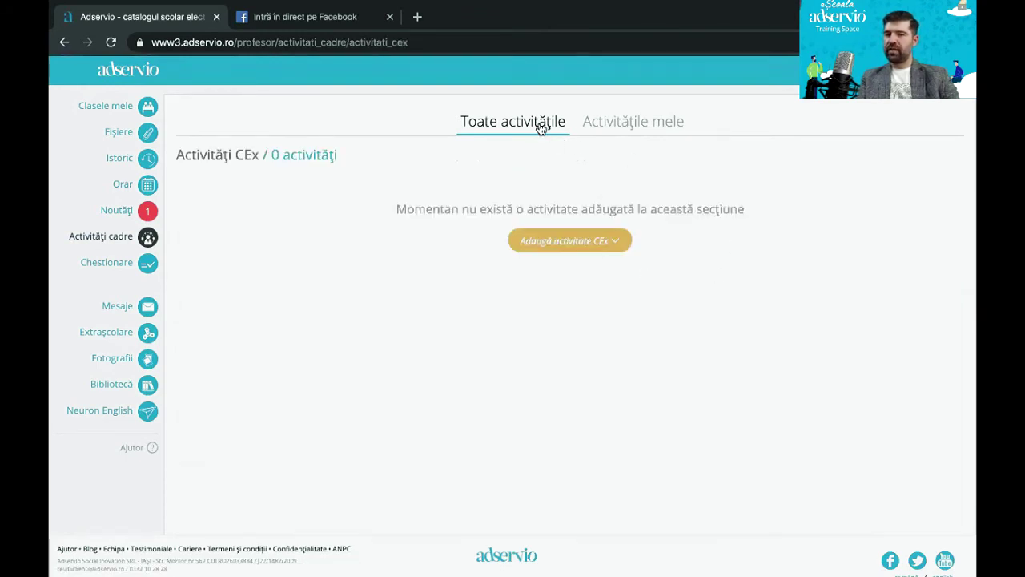
Step: Review the teacher's own activities and diplomas for 2019/2020 and look through the selectable school years
click(617, 122)
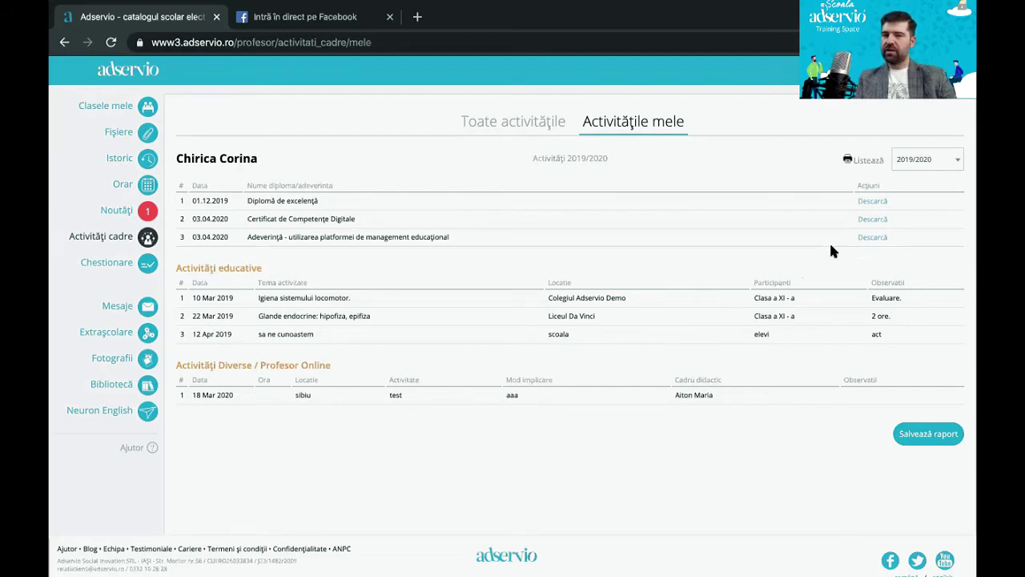
click(925, 160)
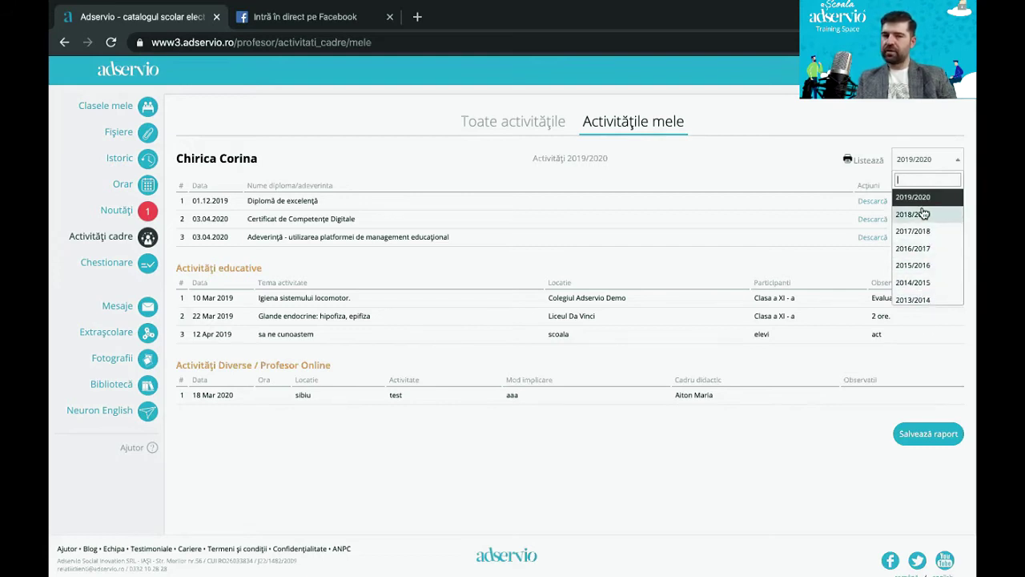
click(784, 181)
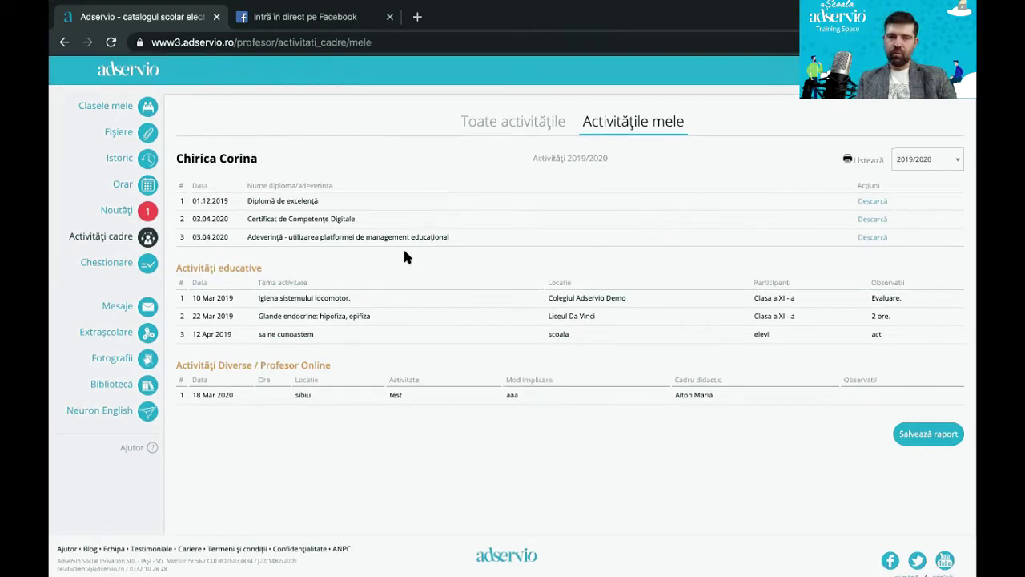
Step: Open the teacher's received messages
click(147, 307)
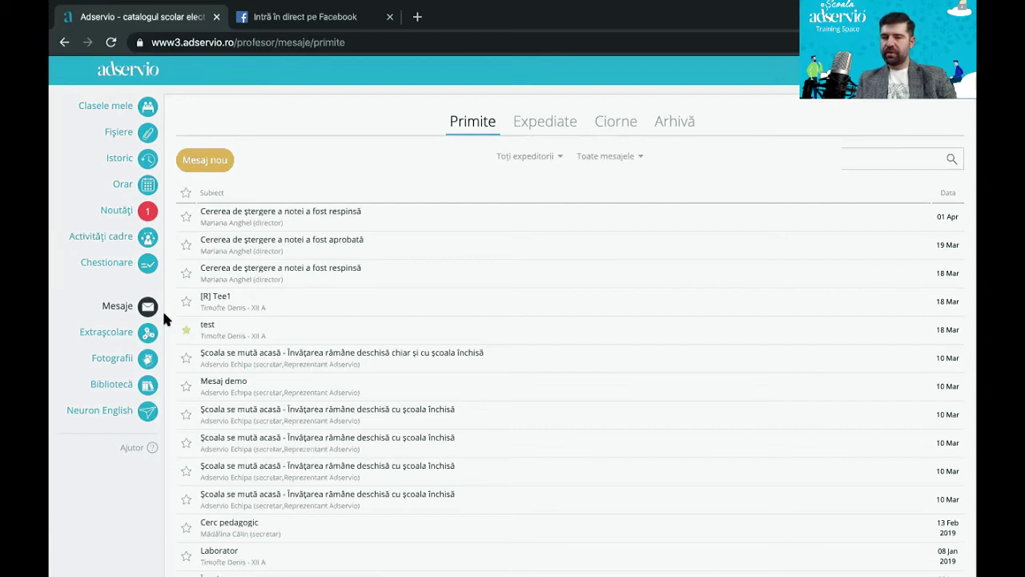
Step: Start a new message, search the recipients by first name and add a matching teacher as the recipient
click(211, 167)
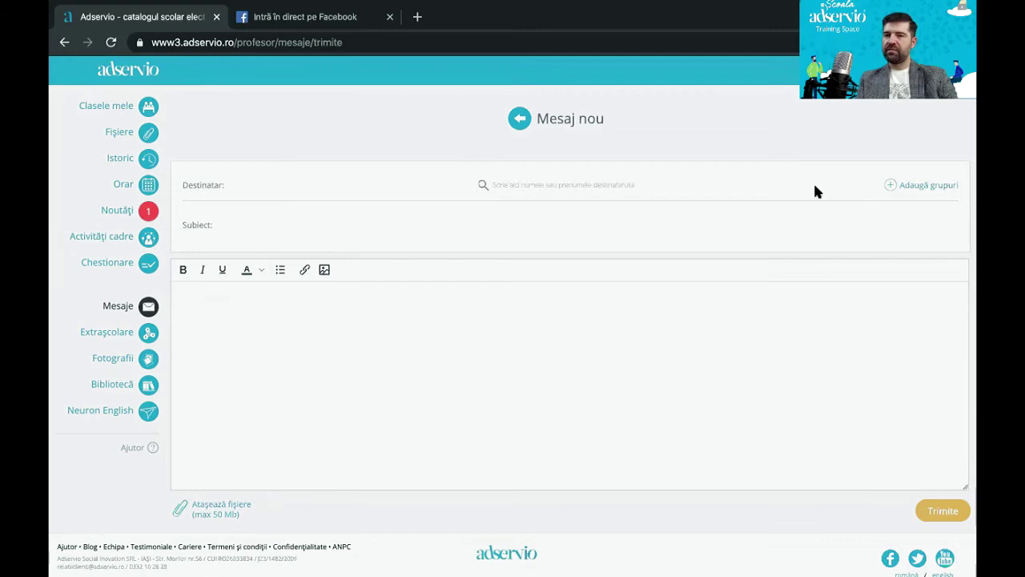
click(520, 119)
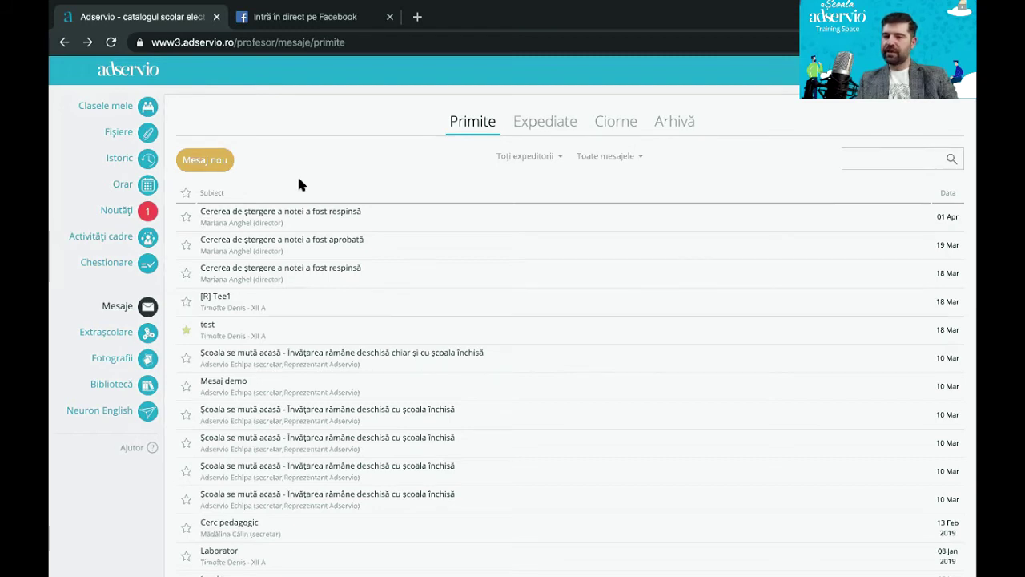
click(212, 162)
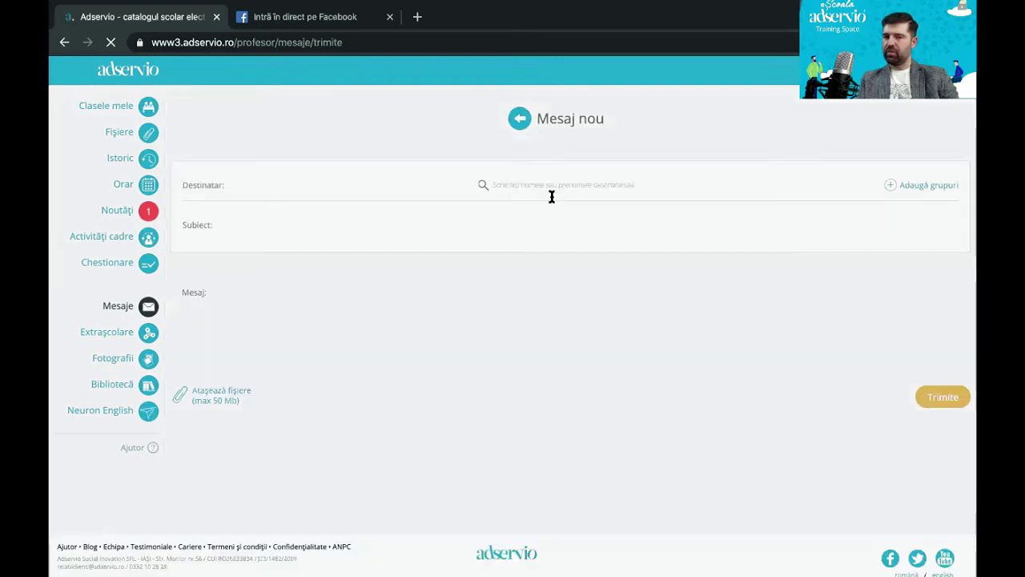
click(509, 185)
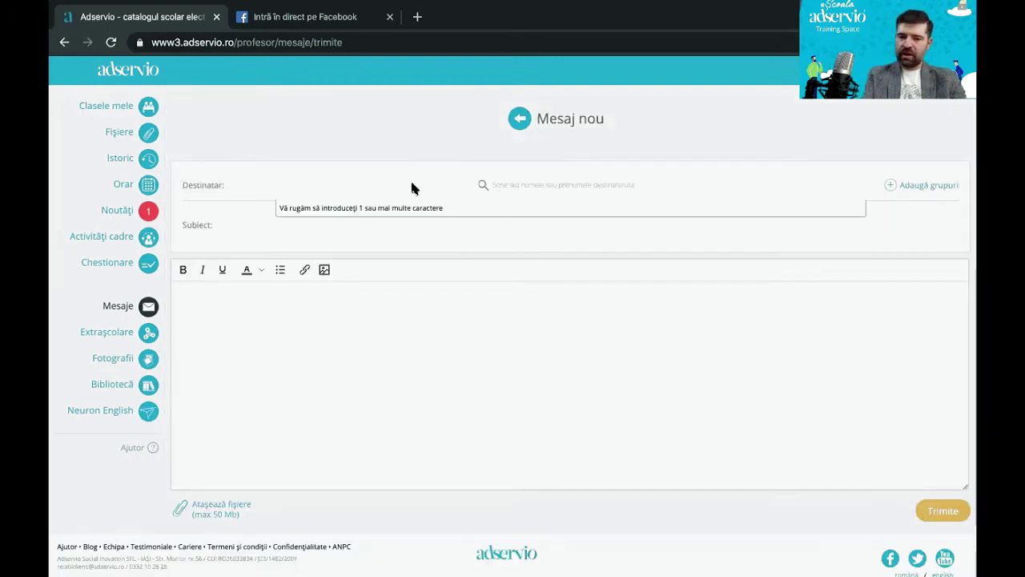
text(andrei)
click(371, 188)
text(and)
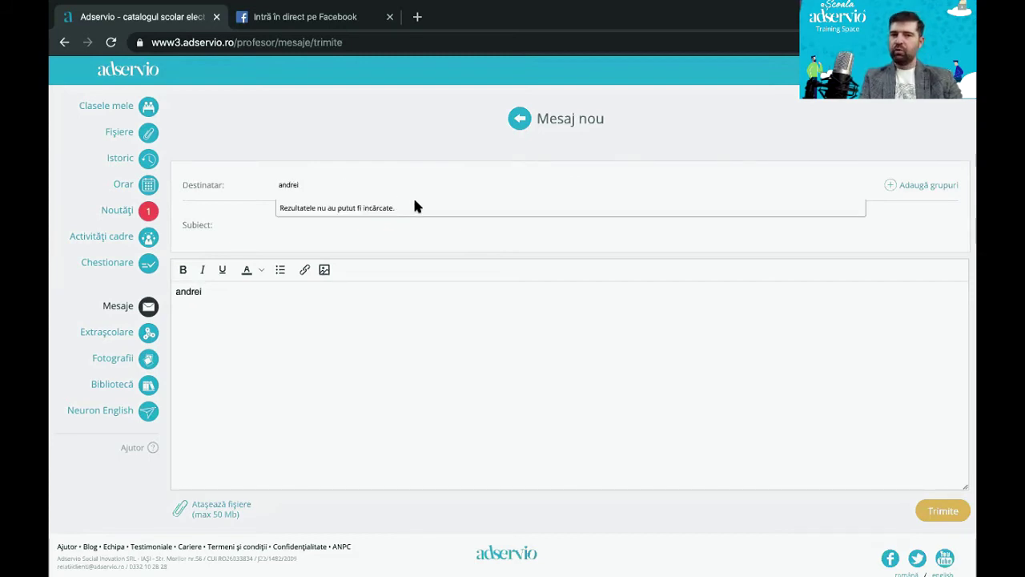
key(BackSpace)
scroll(357, 221, down, 2)
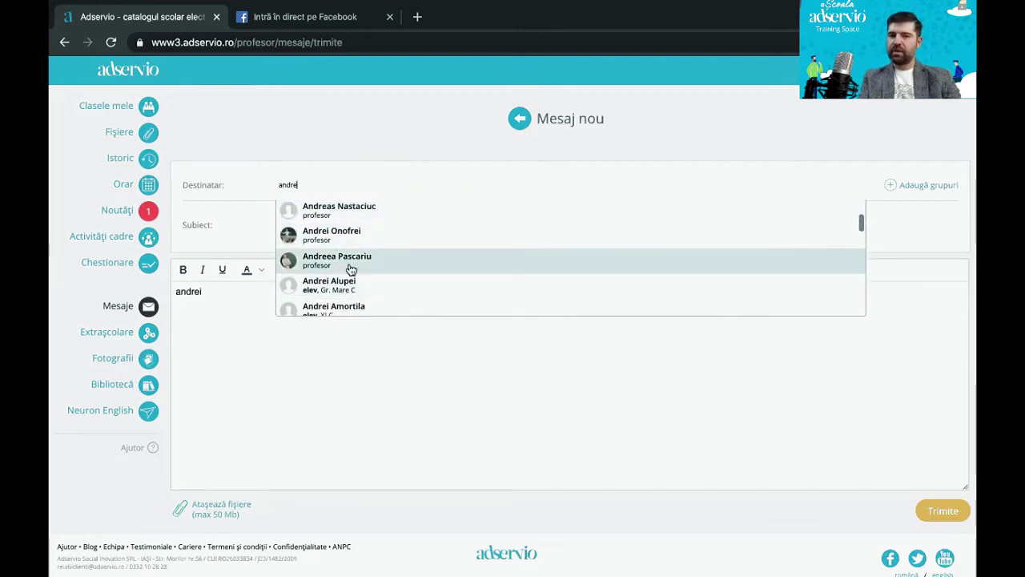
click(333, 234)
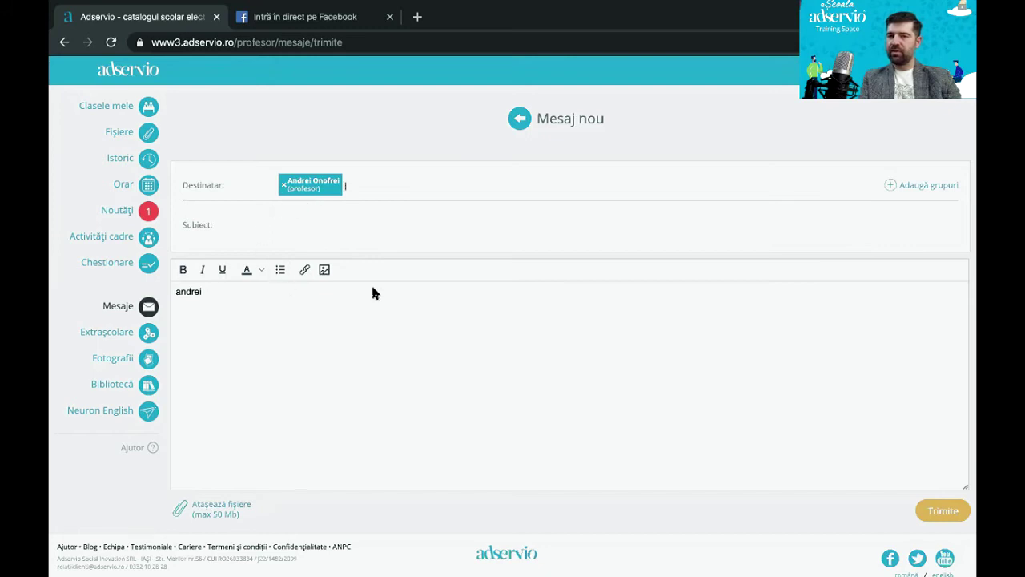
scroll(522, 422, down, 1)
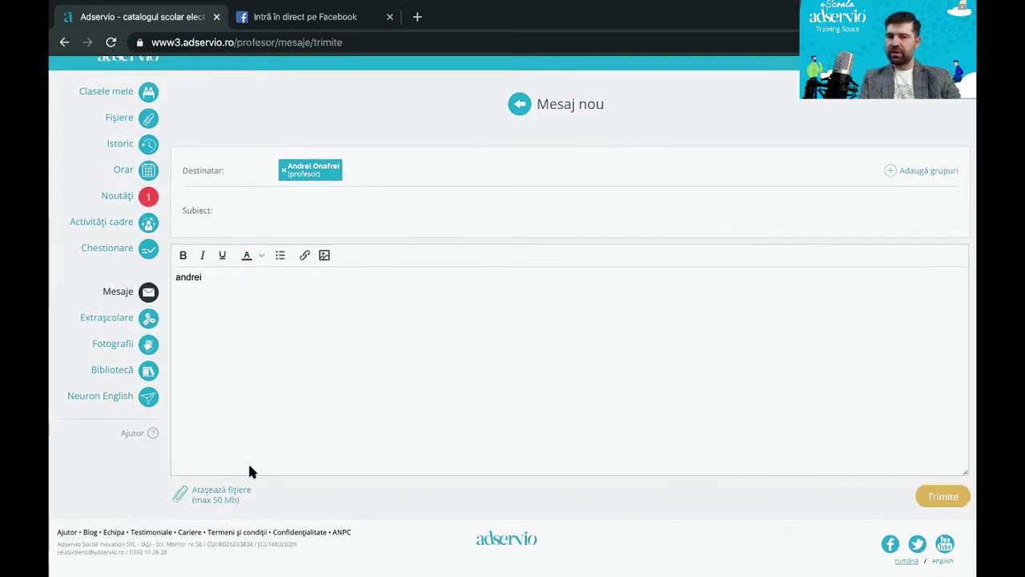
scroll(433, 336, up, 1)
Step: Open the Tabără Durău group under Extrașcolare and review its posts, meeting details and coordinators
click(149, 335)
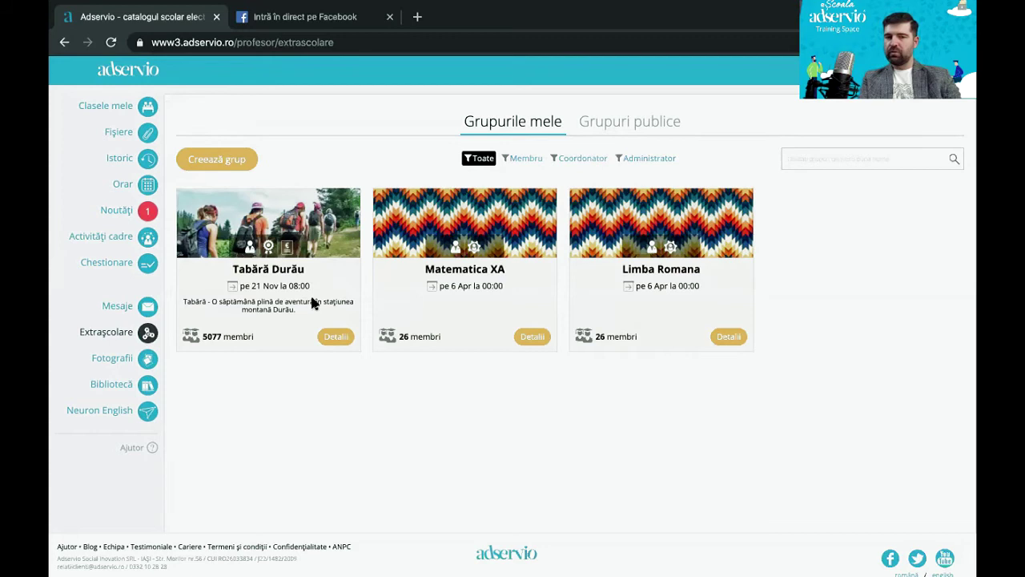
click(332, 339)
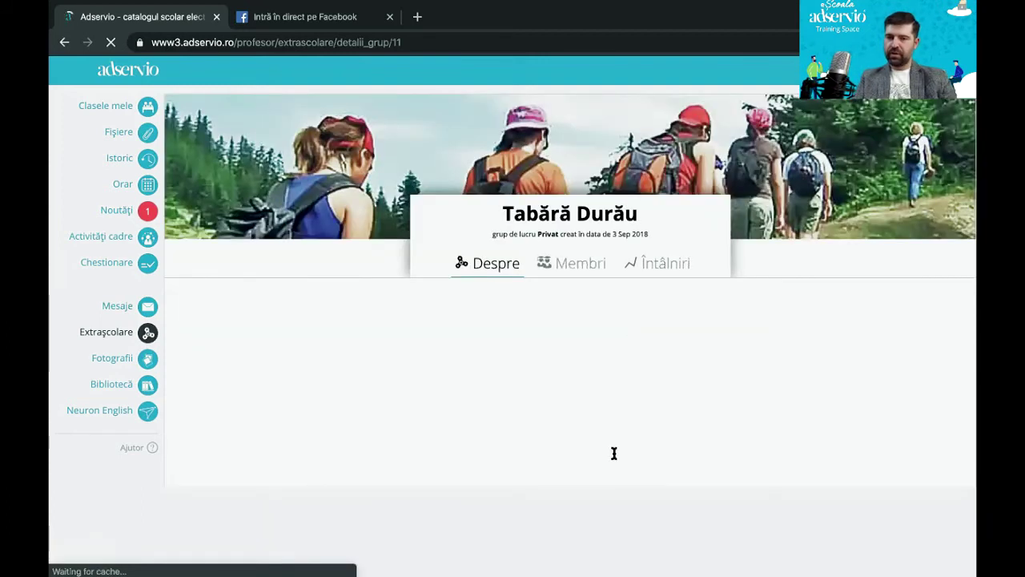
scroll(638, 454, down, 3)
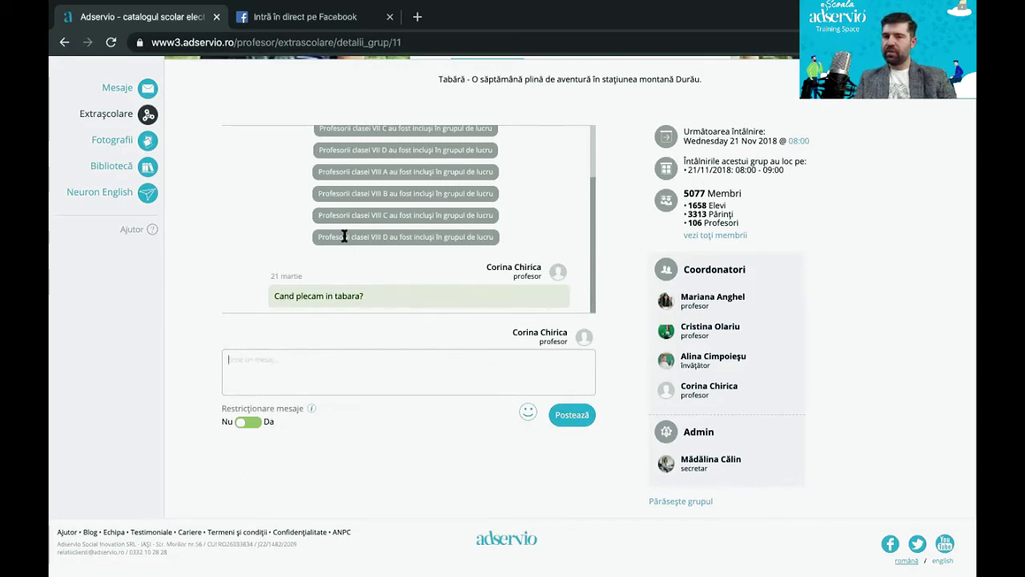
scroll(344, 236, up, 5)
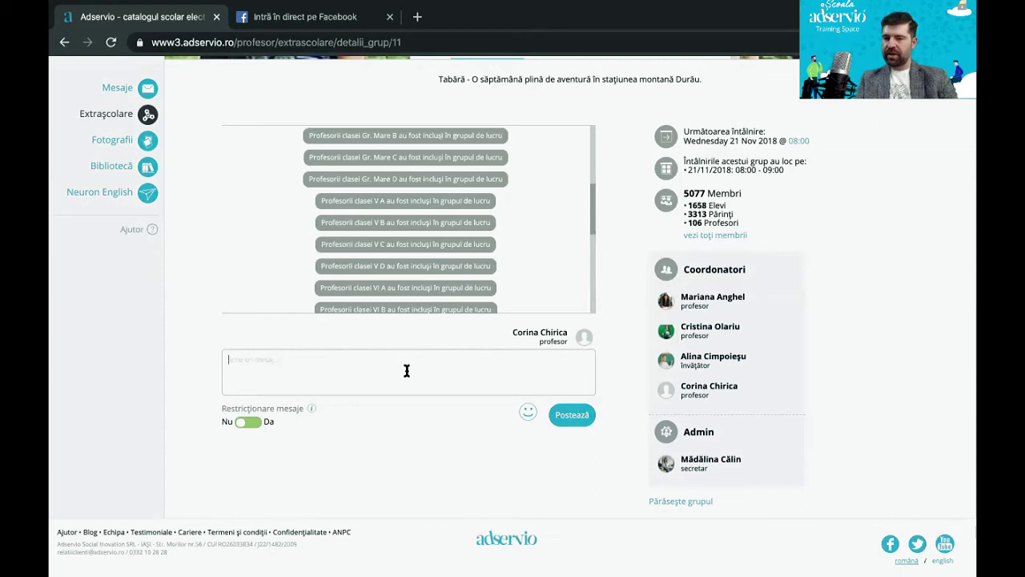
scroll(448, 344, up, 1)
scroll(503, 256, down, 2)
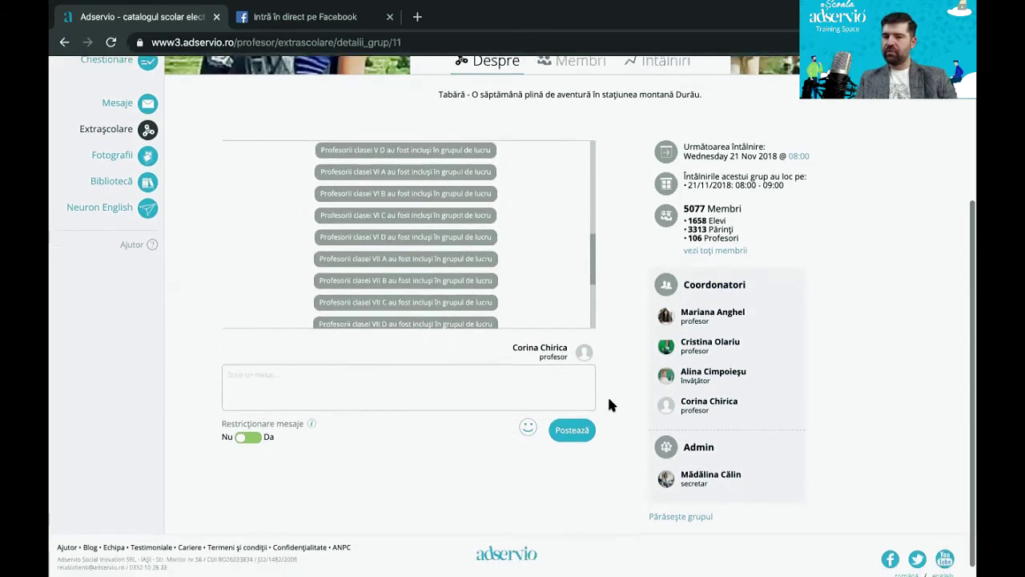
scroll(607, 394, up, 5)
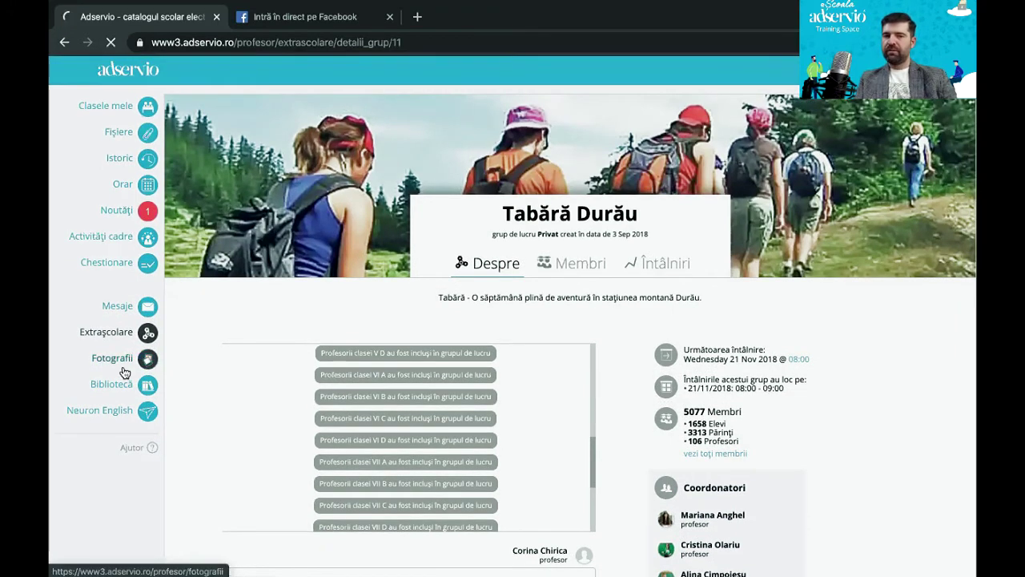
Step: View the school's photo galleries and filter the library to the Beletristică domain
click(148, 366)
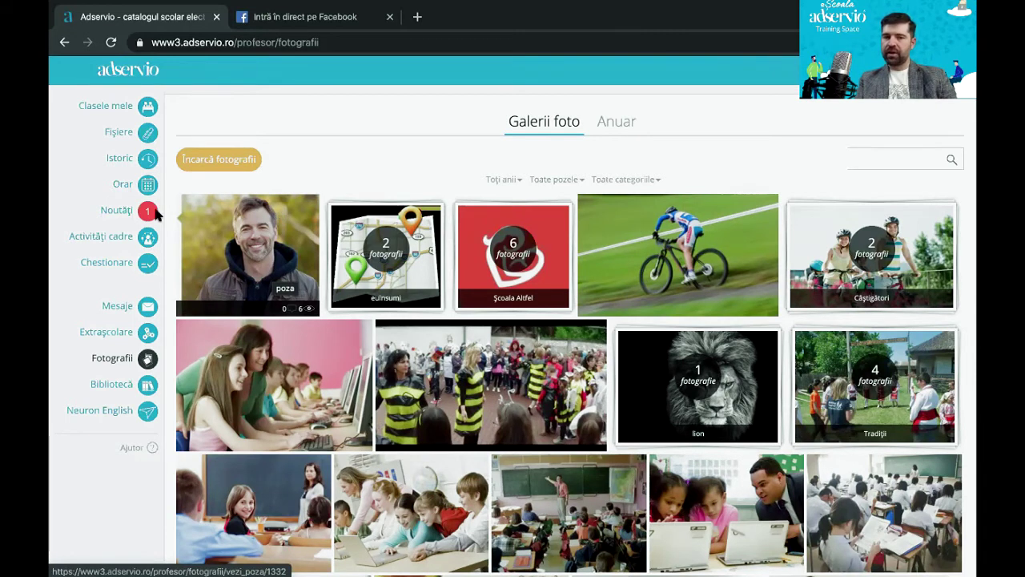
click(149, 387)
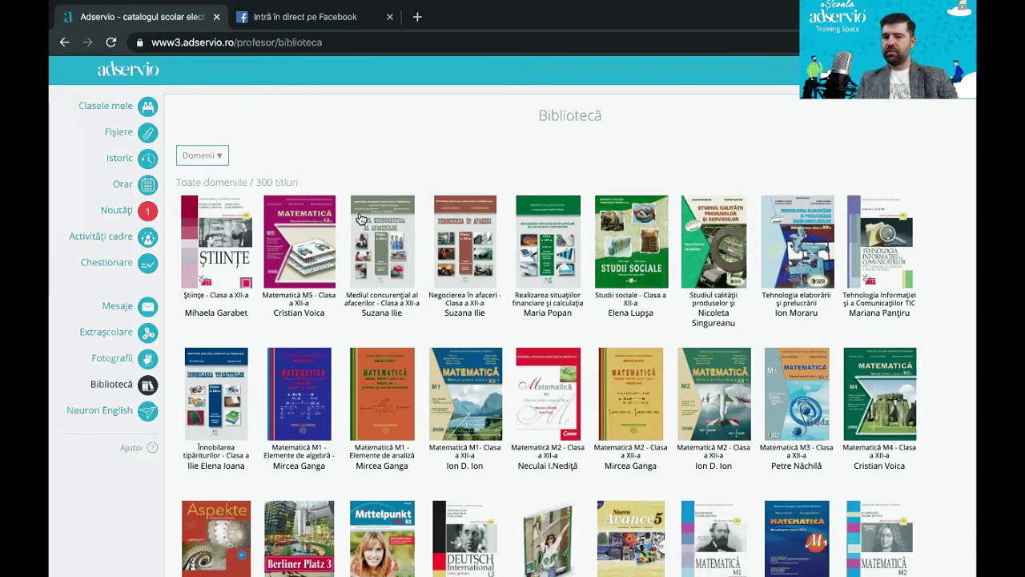
scroll(918, 400, down, 1)
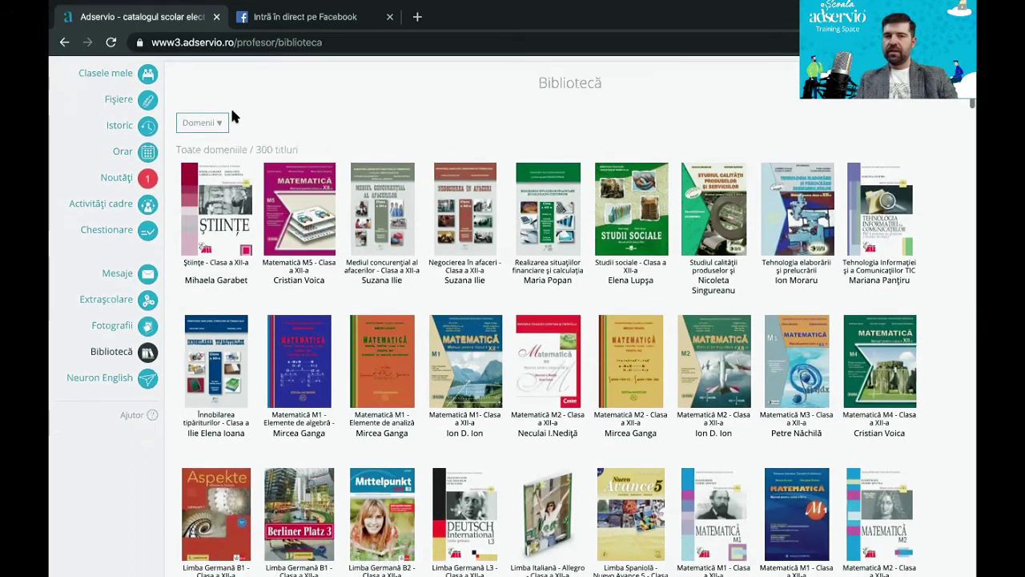
click(208, 128)
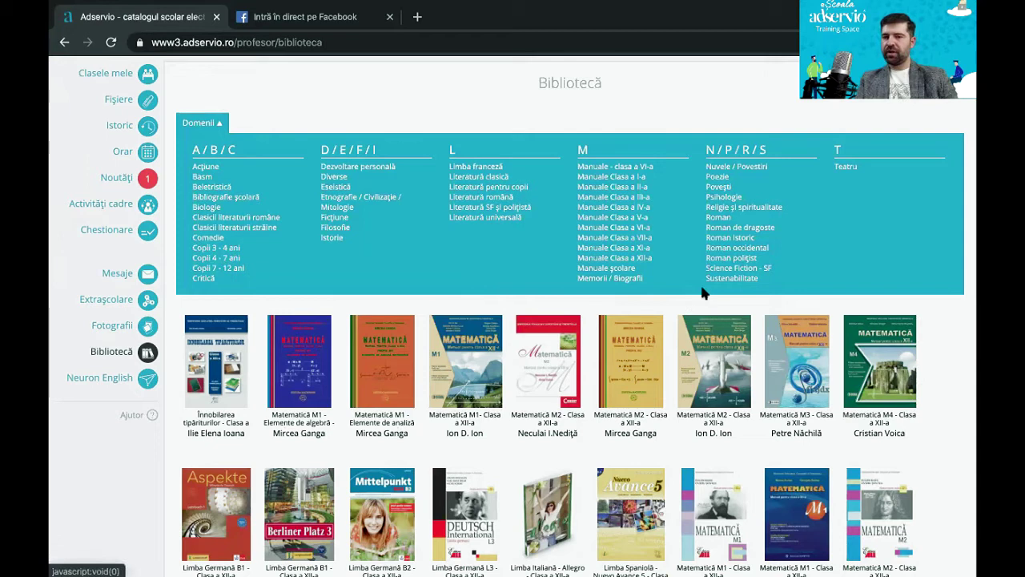
click(215, 189)
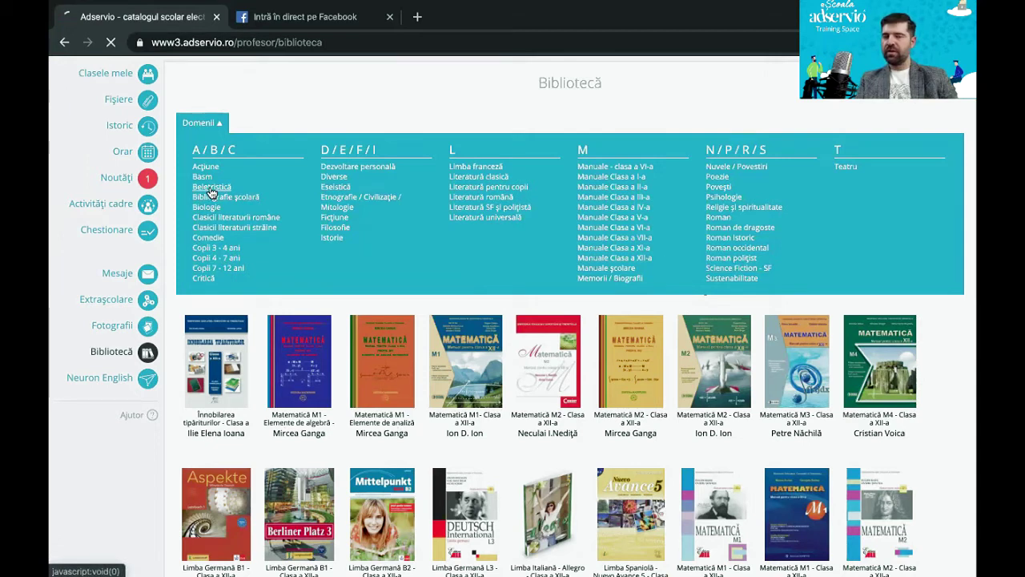
Step: Open the book Amintiri din viitor - vol 1 for reading, page through it and return to the library
click(221, 258)
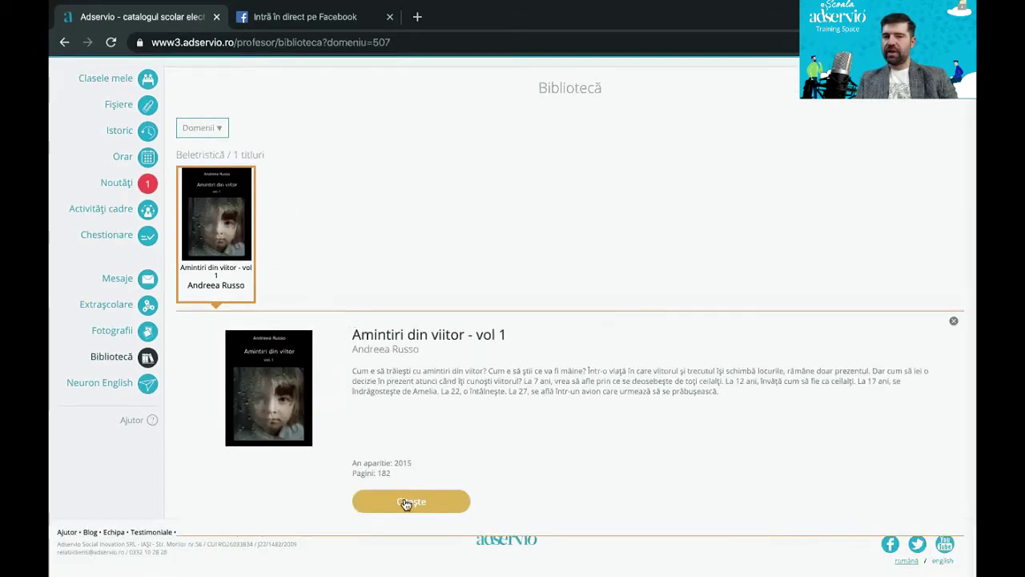
click(408, 501)
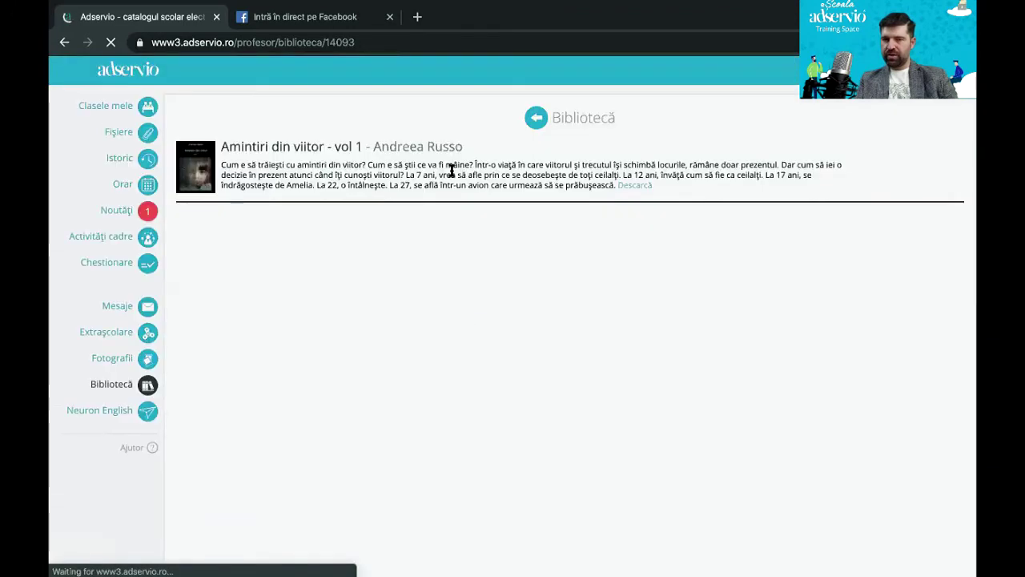
scroll(443, 466, down, 2)
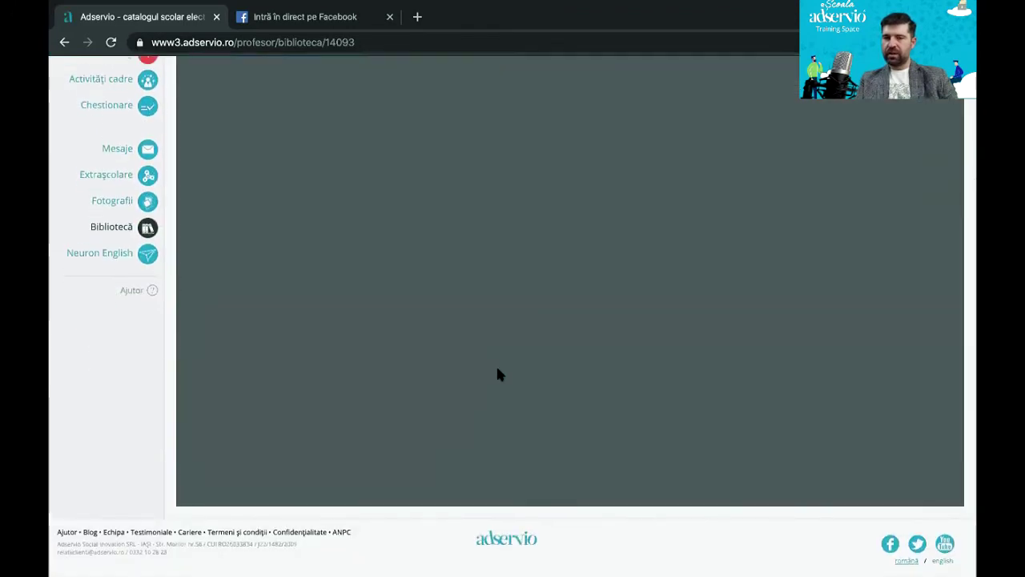
scroll(437, 228, up, 2)
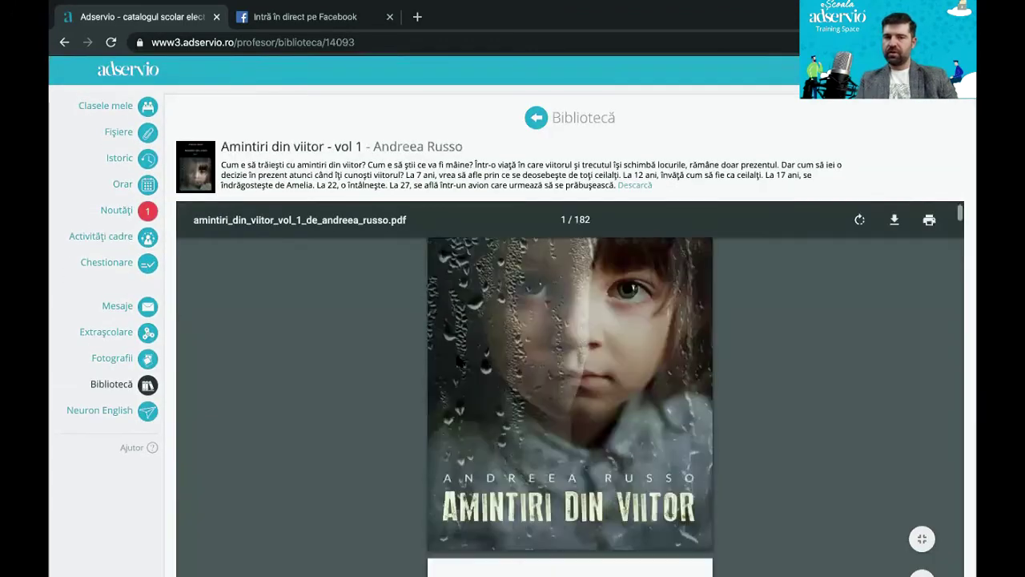
scroll(411, 397, down, 15)
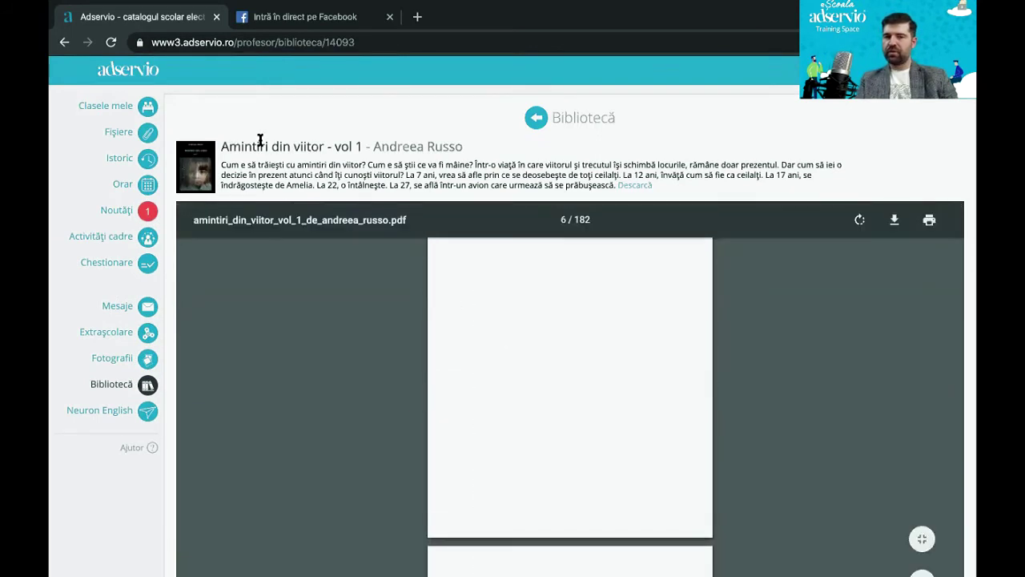
scroll(570, 302, down, 4)
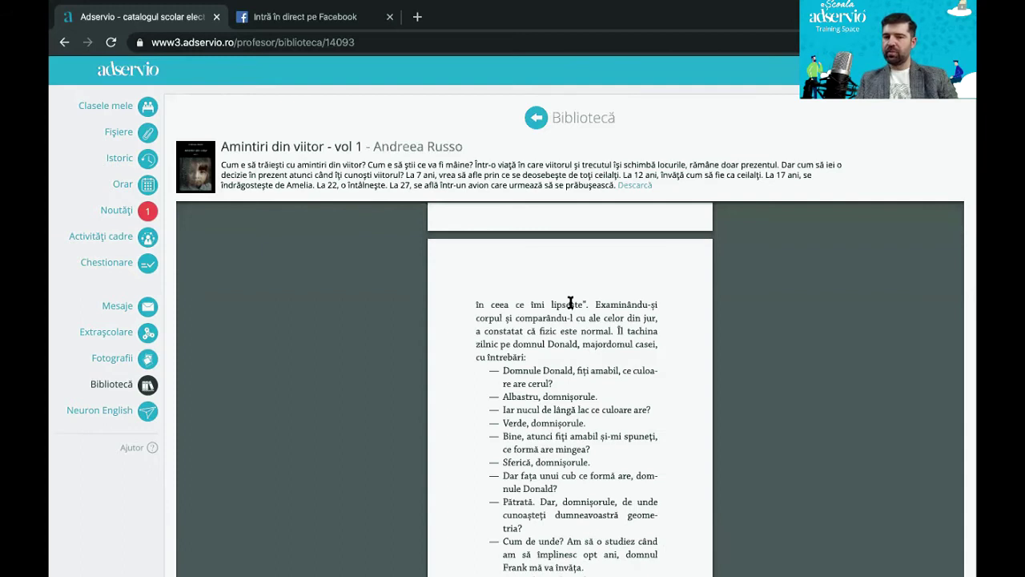
click(536, 118)
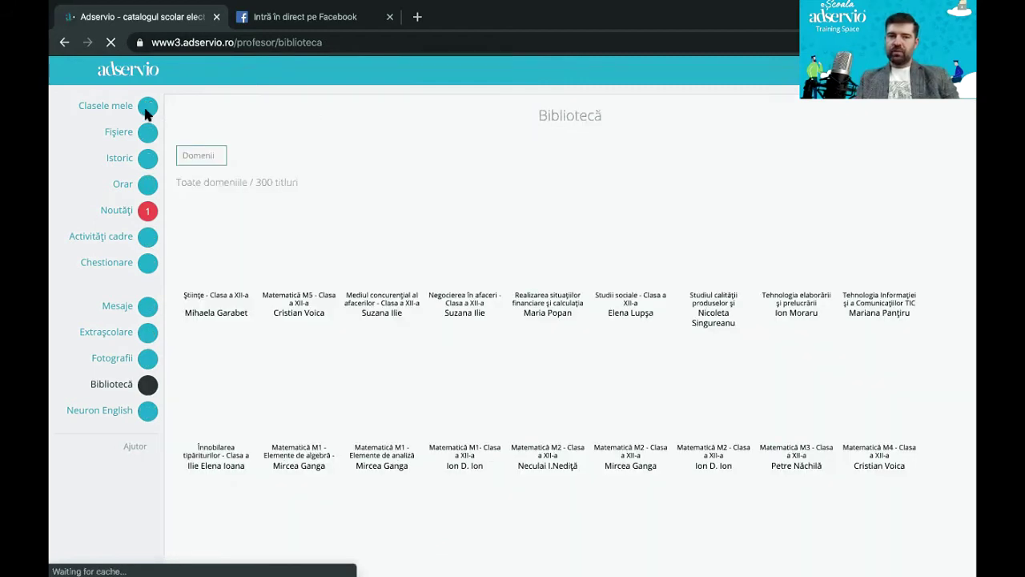
Step: Open the XII A Dirigenție class from the teacher's own classes
click(148, 117)
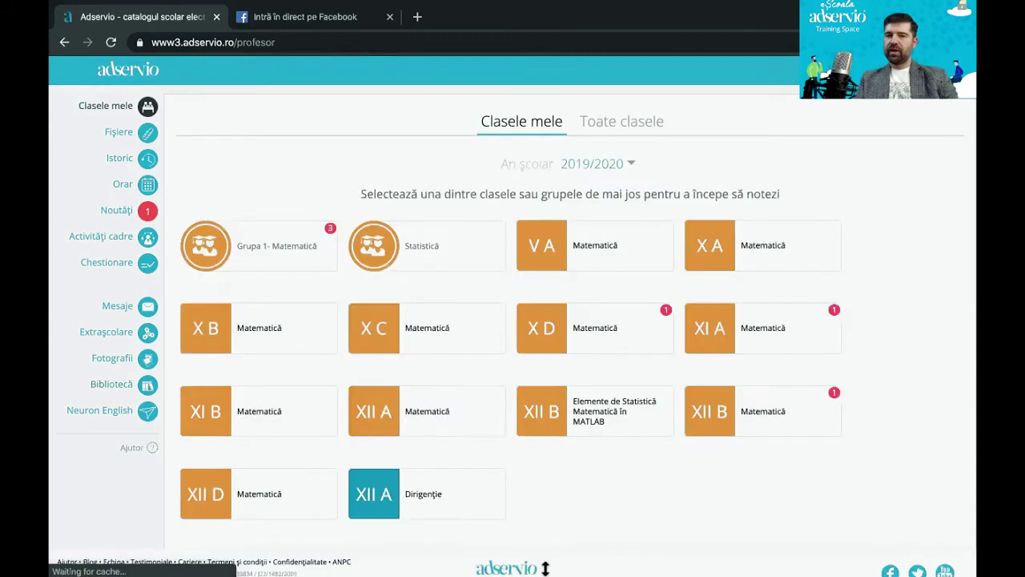
click(424, 510)
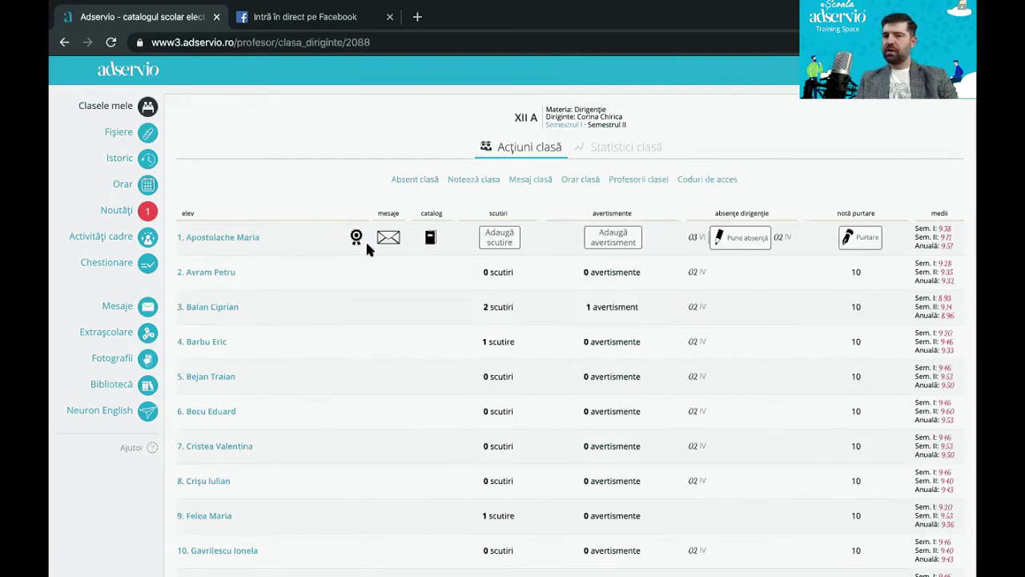
Step: Fill in a medical certificate exemption for the sixth student from 01/04/2020 to 03/04/2020 and close the form without saving
click(500, 412)
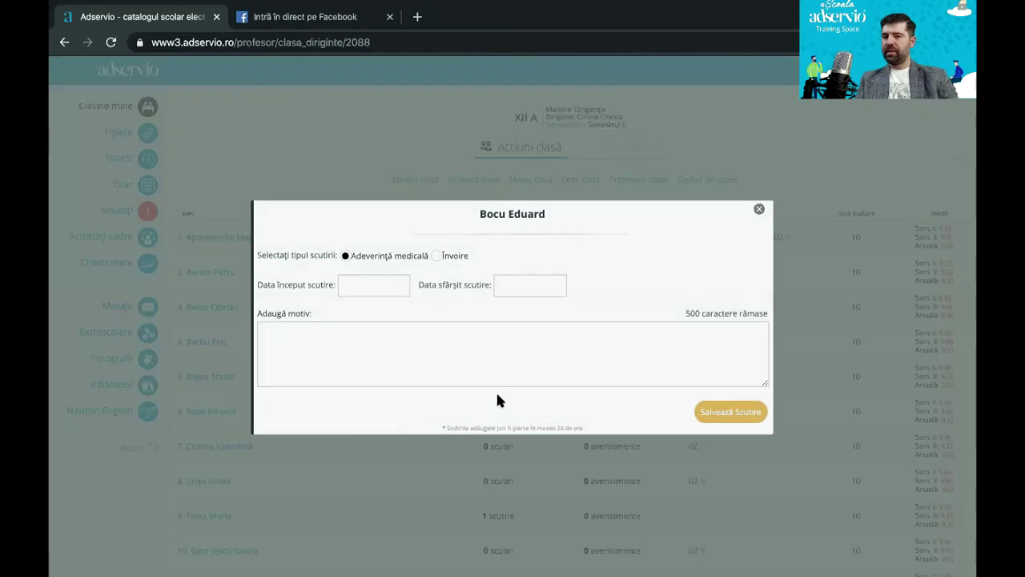
click(352, 287)
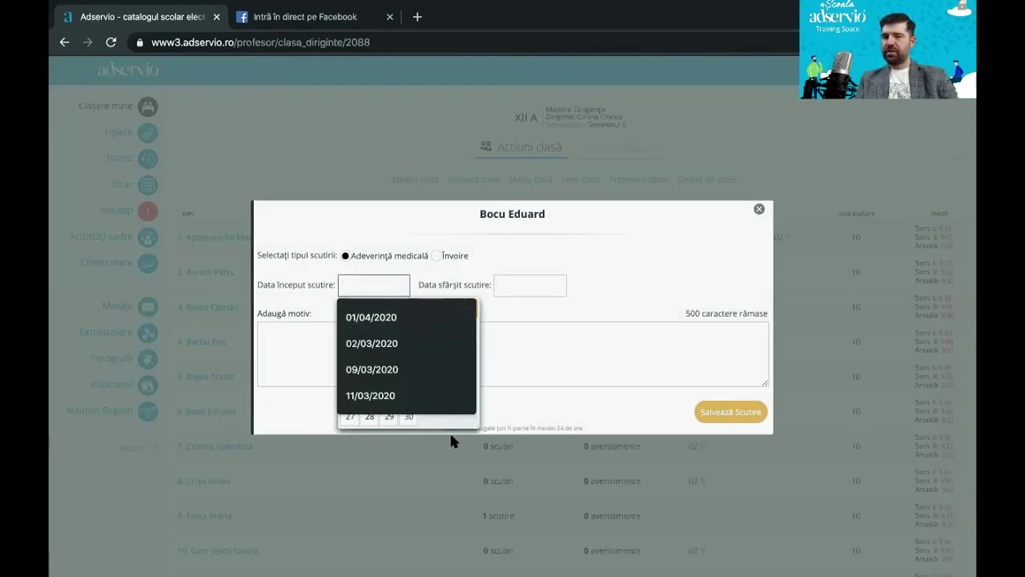
click(393, 349)
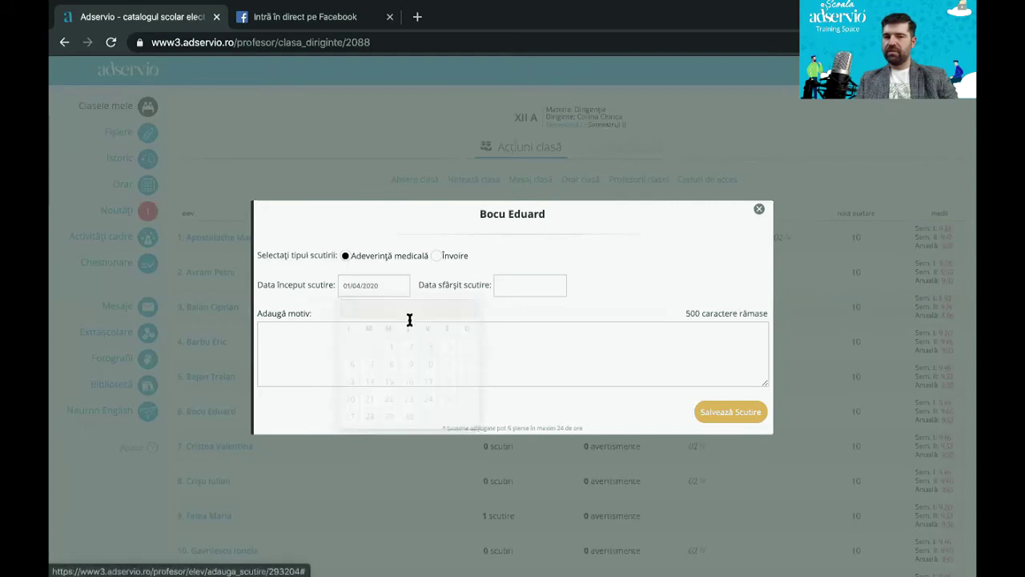
click(524, 280)
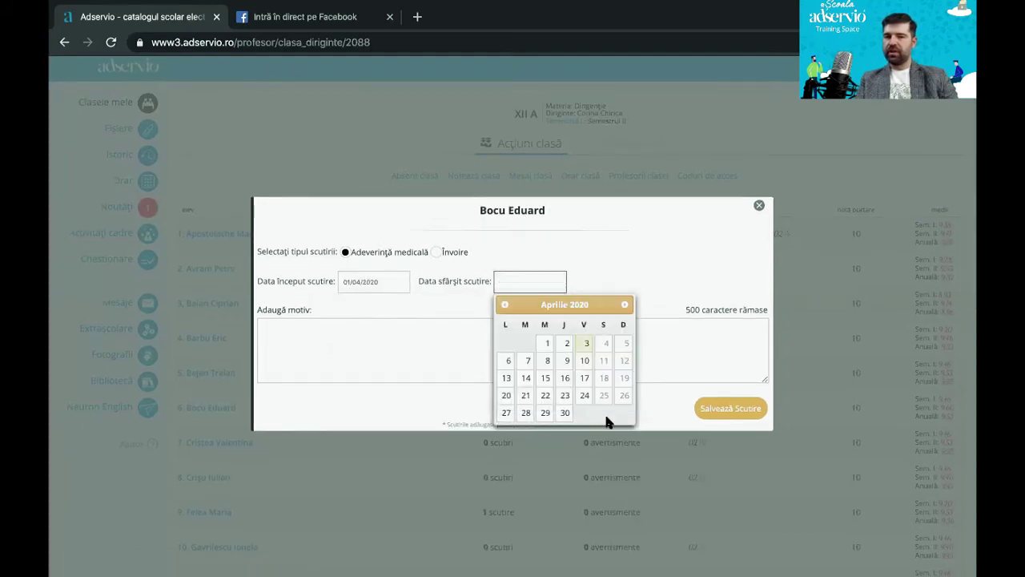
click(585, 343)
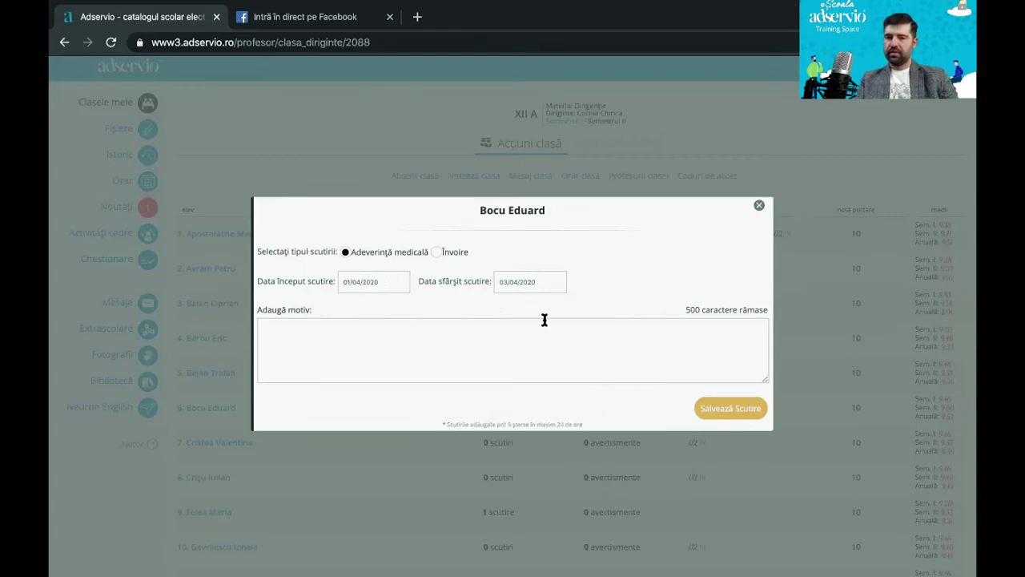
click(303, 332)
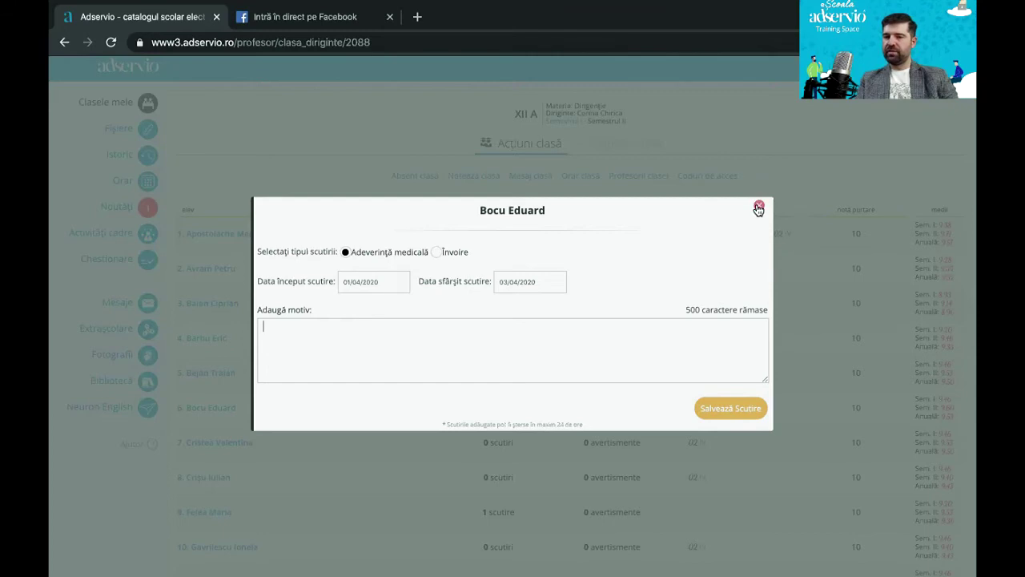
click(758, 205)
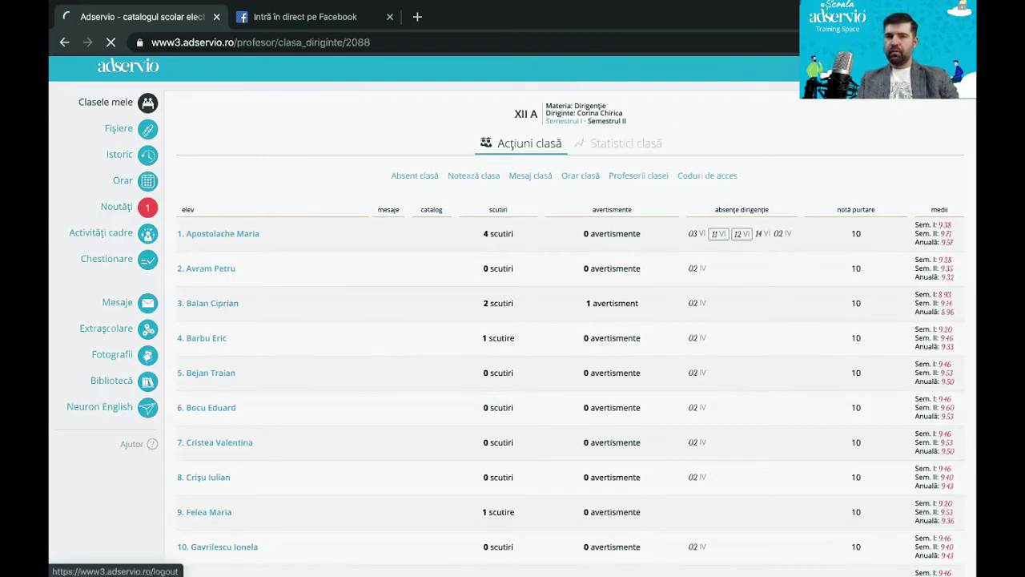
Step: Log out of the teacher account and log in as demo-elevliceu with the account password
click(704, 80)
click(725, 251)
text(demo)
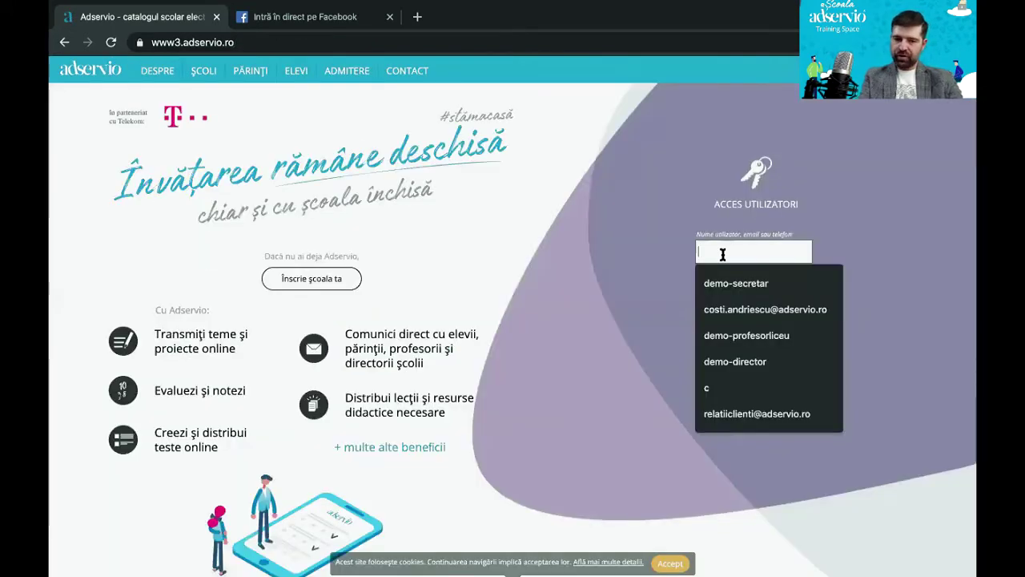
text(-e)
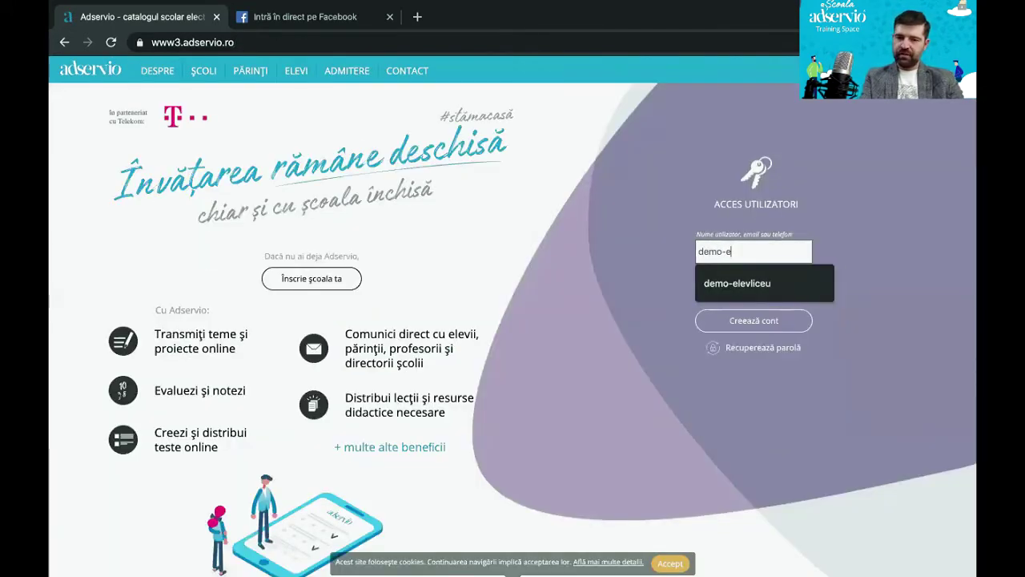
text(levlic)
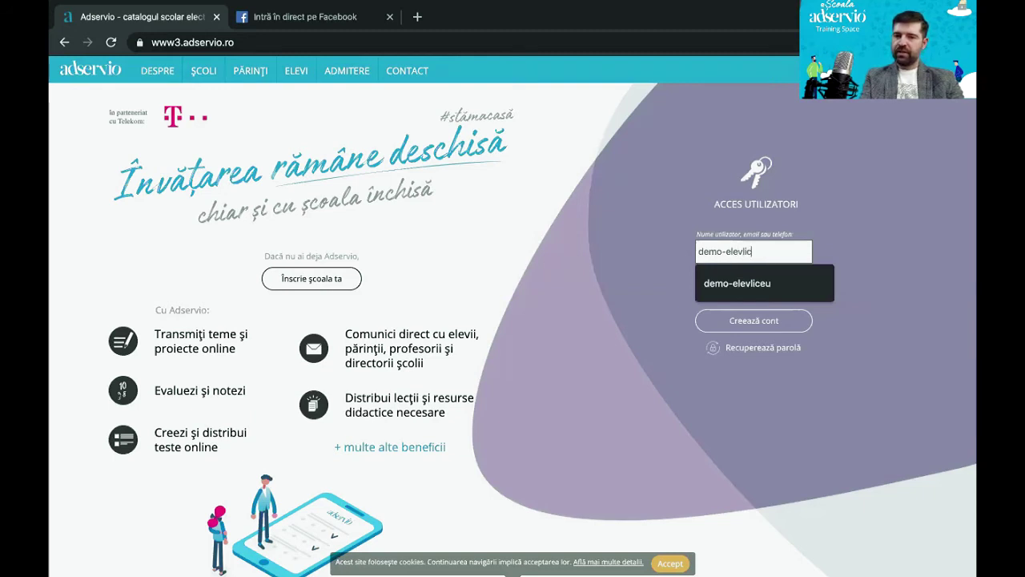
text(eu)
key(Return)
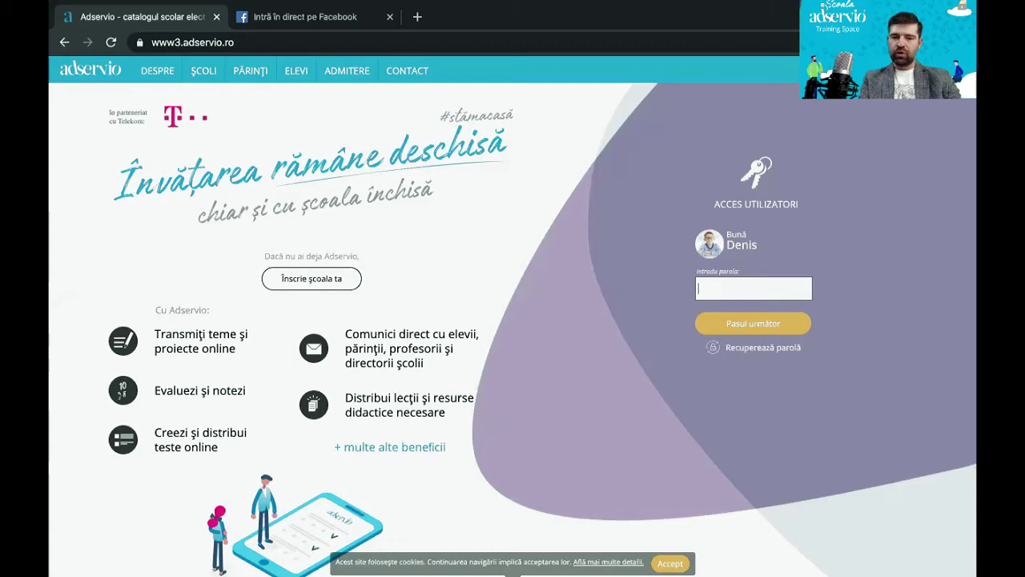
text(•••••••)
key(Return)
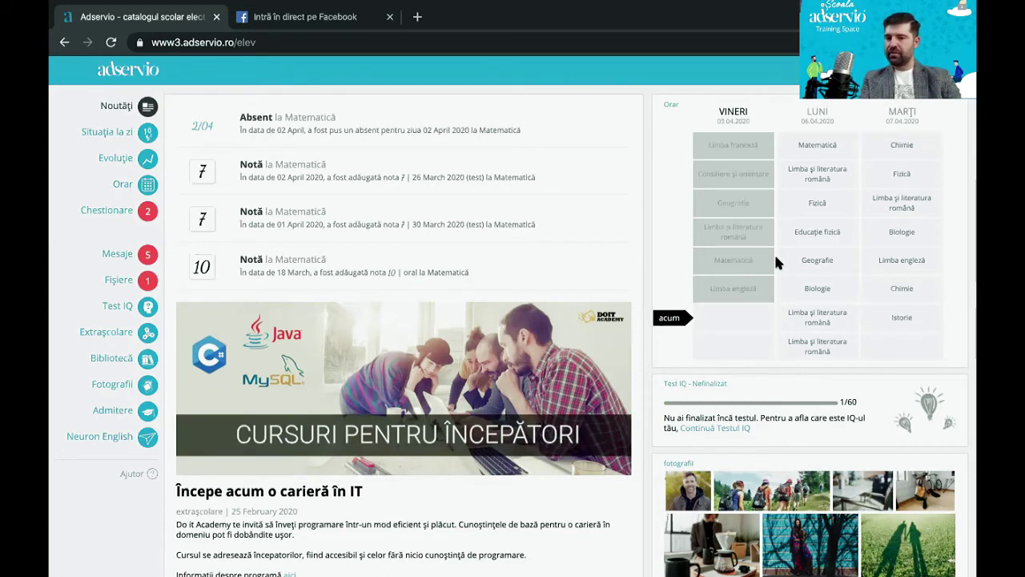
Step: Open the student's current school situation and inspect the details of individual grades at Limba și literatura română
click(126, 138)
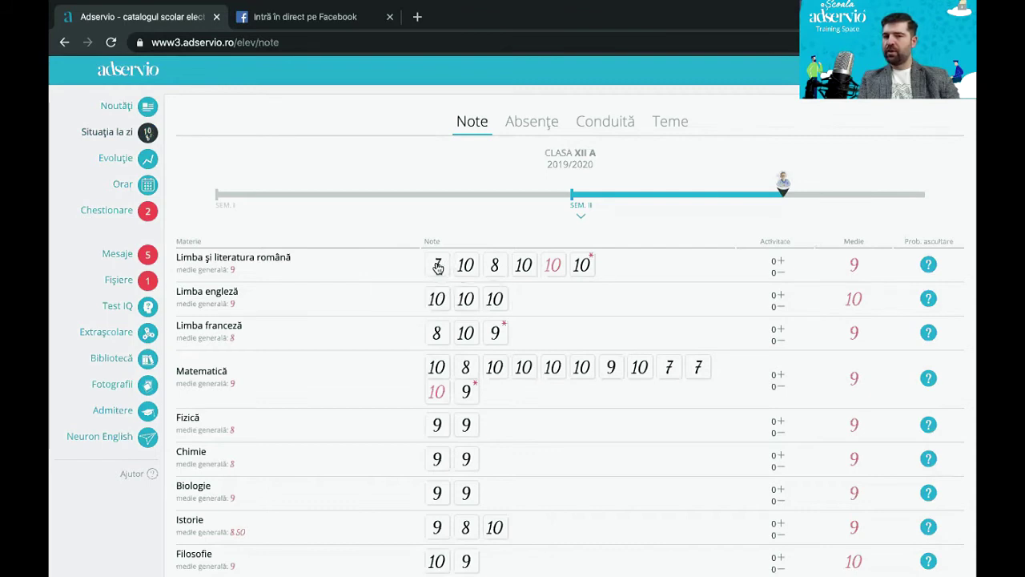
mouse_move(442, 293)
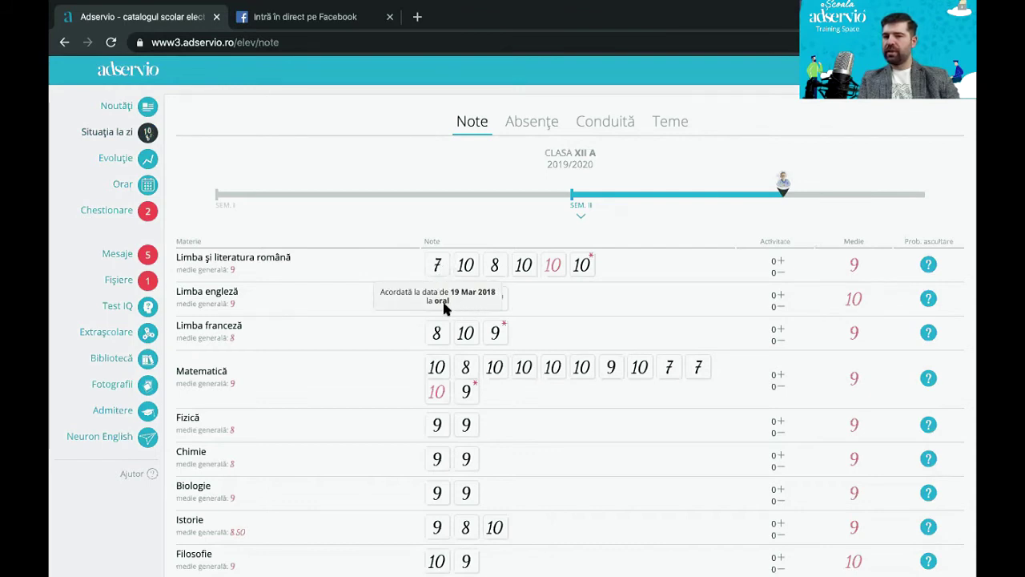
mouse_move(551, 270)
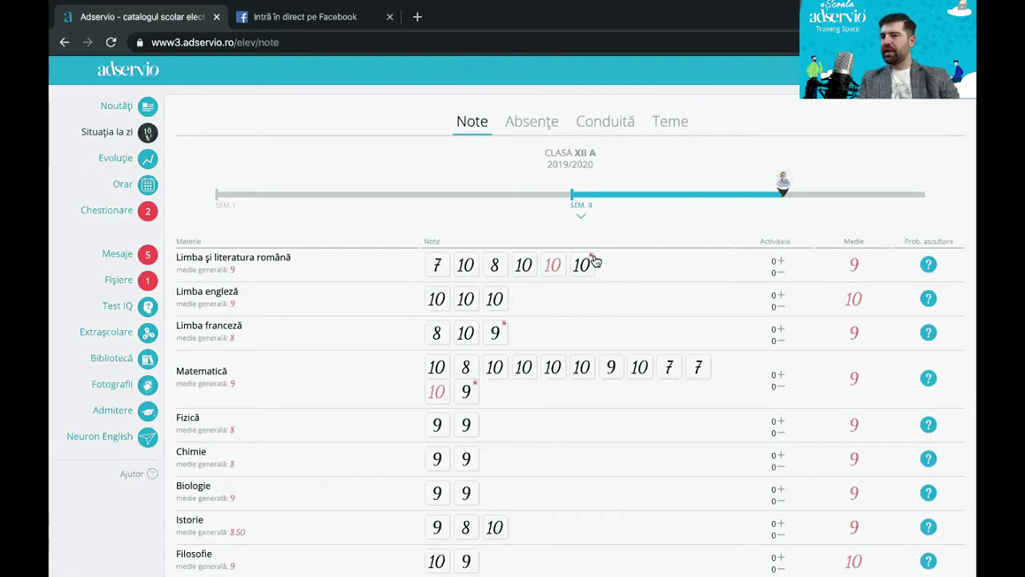
mouse_move(586, 273)
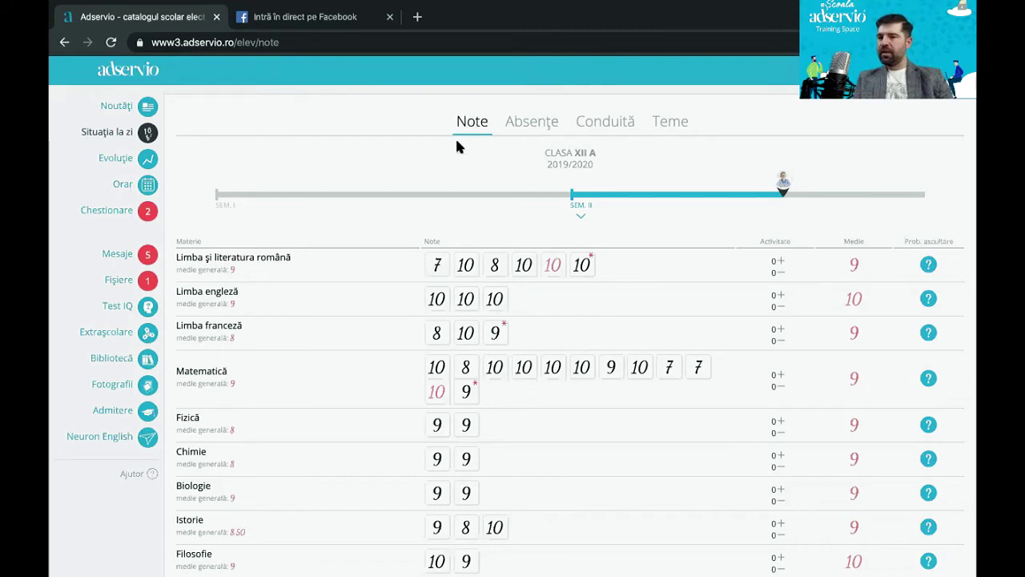
Step: Examine the semester II grades, activity marks, averages and examination probability column for all subjects down to Dirigenție
scroll(834, 356, down, 2)
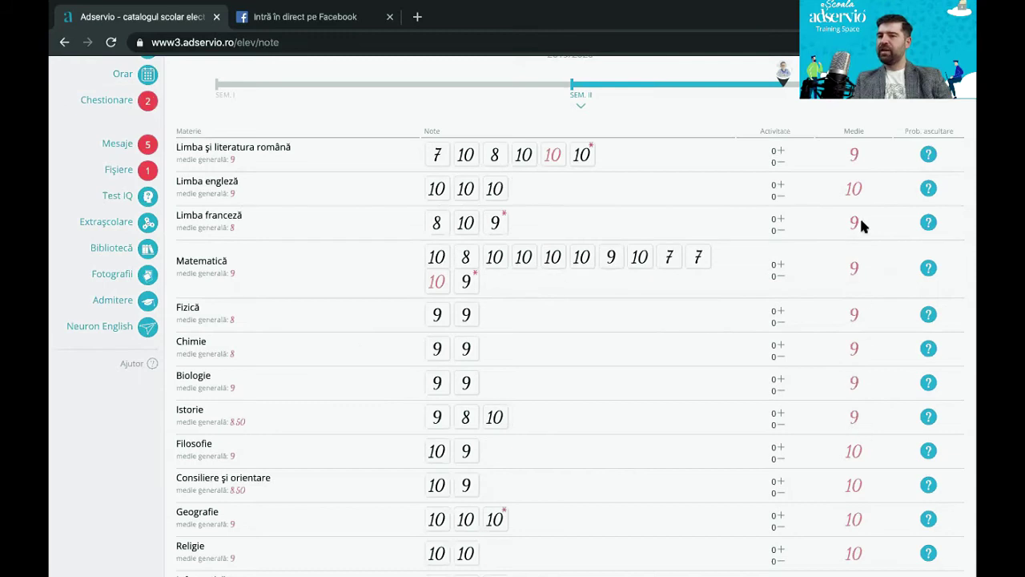
scroll(865, 160, up, 2)
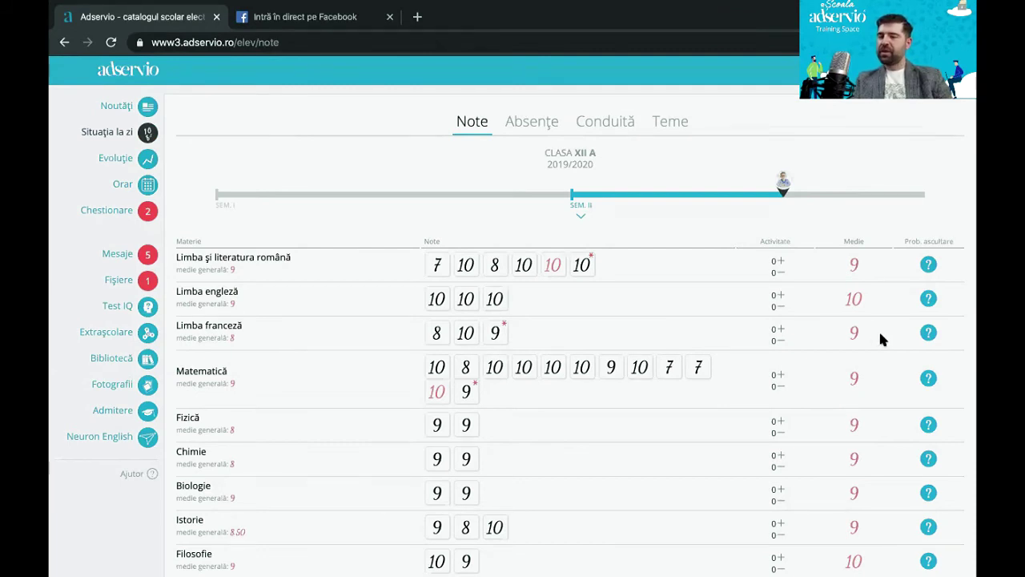
scroll(878, 329, down, 2)
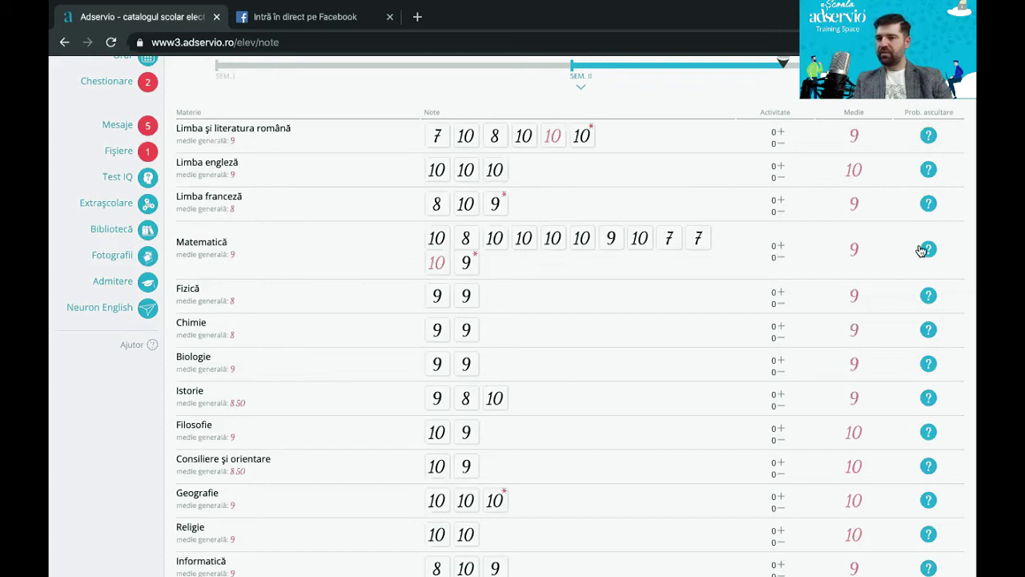
scroll(925, 247, down, 1)
scroll(927, 248, up, 1)
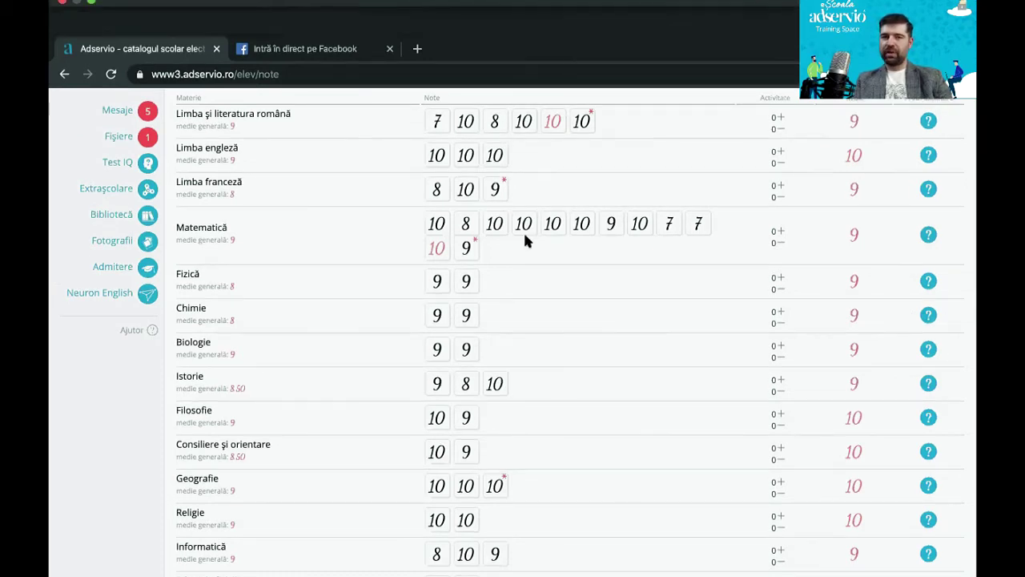
mouse_move(578, 24)
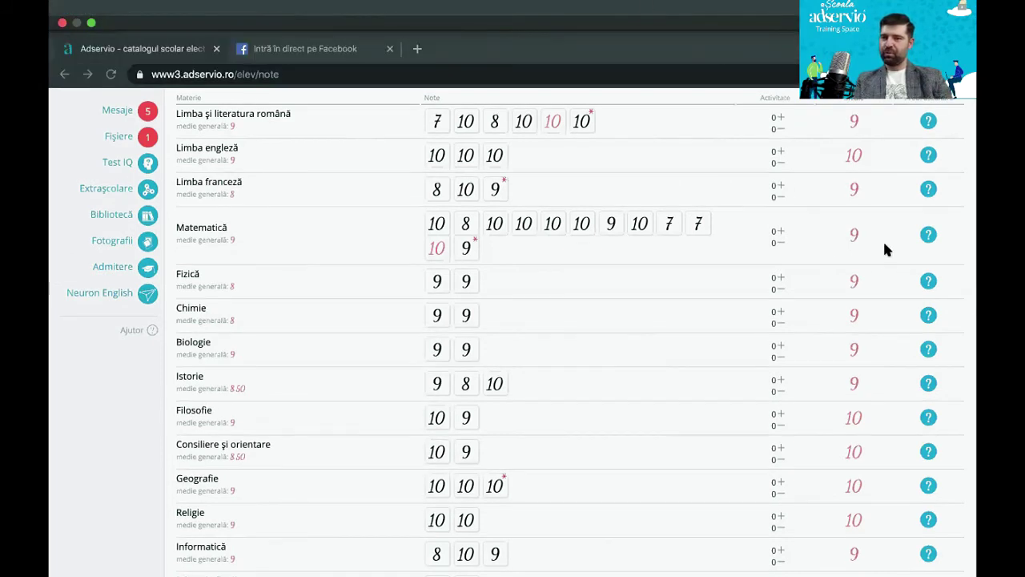
scroll(877, 192, down, 1)
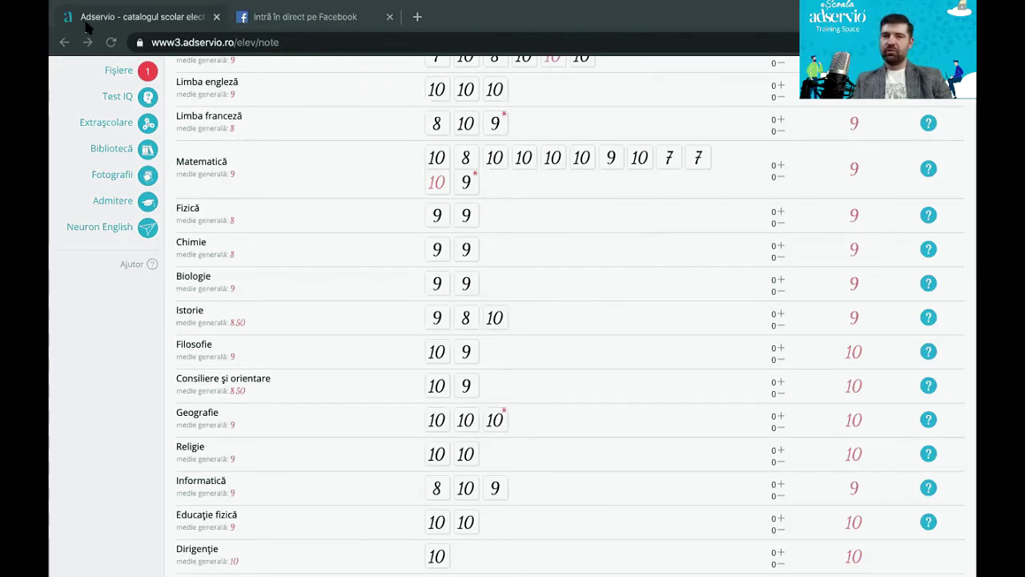
scroll(478, 265, down, 1)
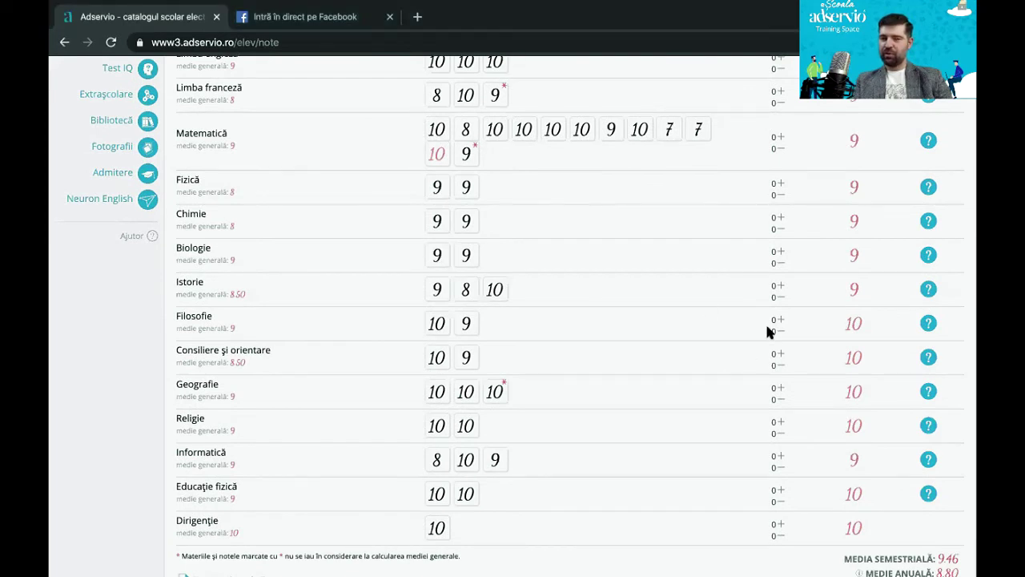
scroll(766, 332, down, 1)
scroll(752, 295, up, 2)
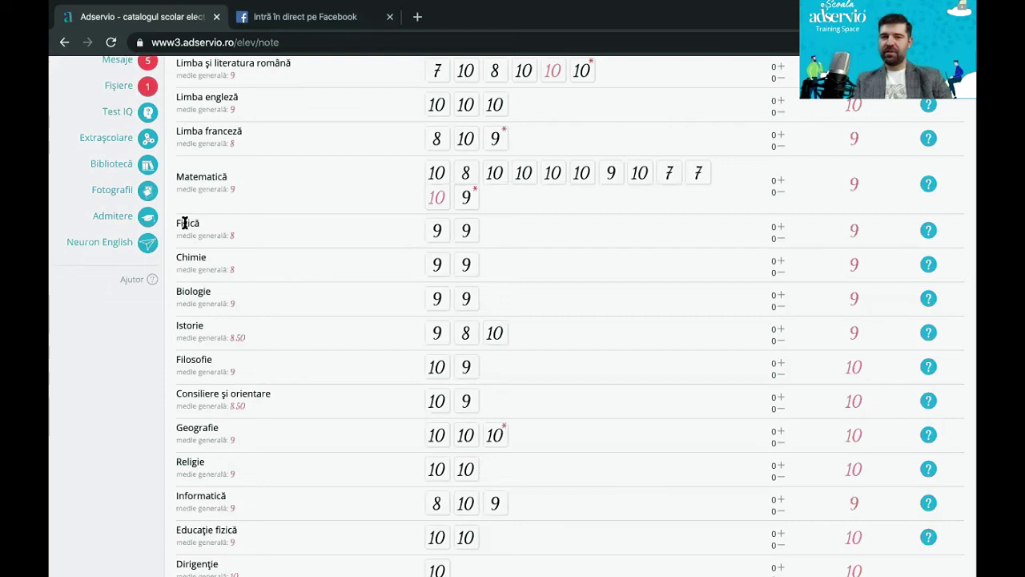
Step: Reveal the probability of being examined at Fizică and look over the grades table again
click(928, 233)
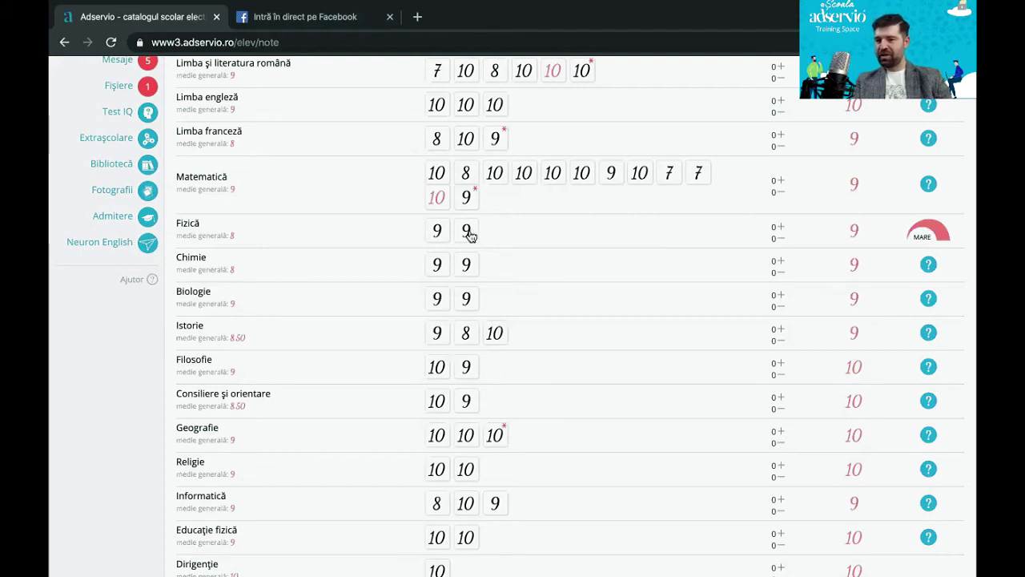
scroll(553, 396, up, 2)
scroll(553, 398, down, 1)
scroll(555, 398, down, 1)
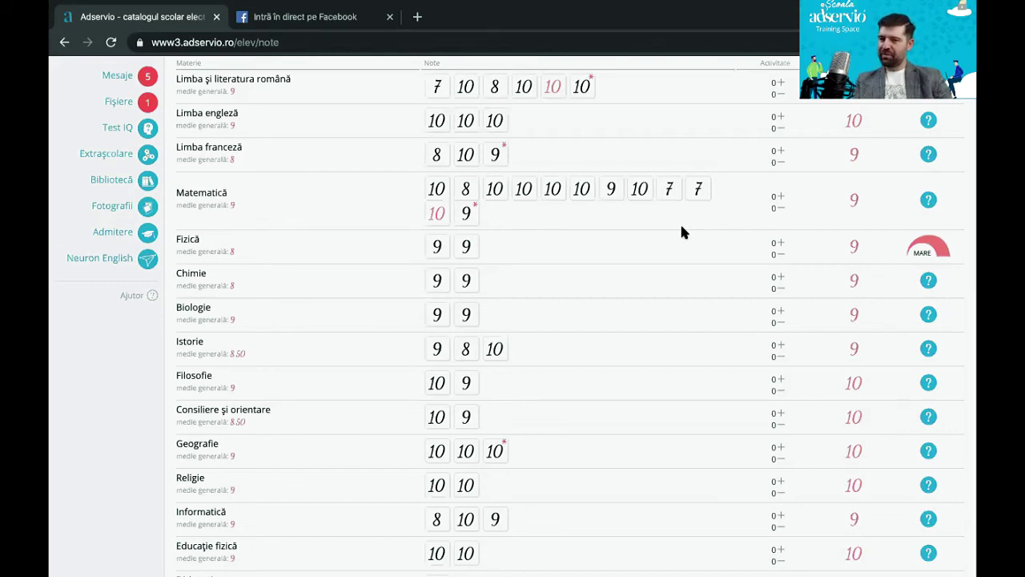
scroll(698, 290, up, 3)
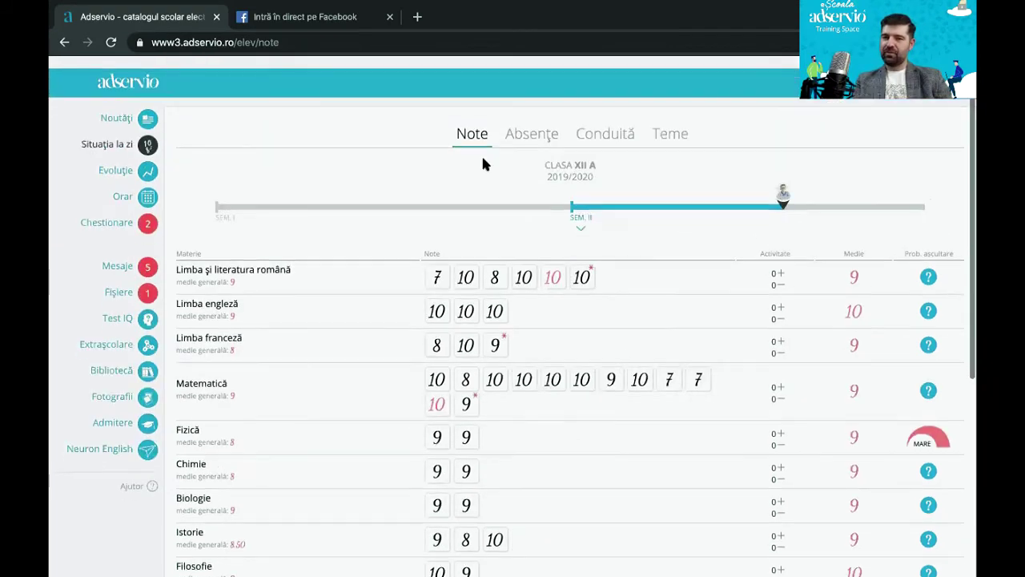
Step: View the student's absences for every subject, including the excused and unexcused totals at the end of the list
click(529, 122)
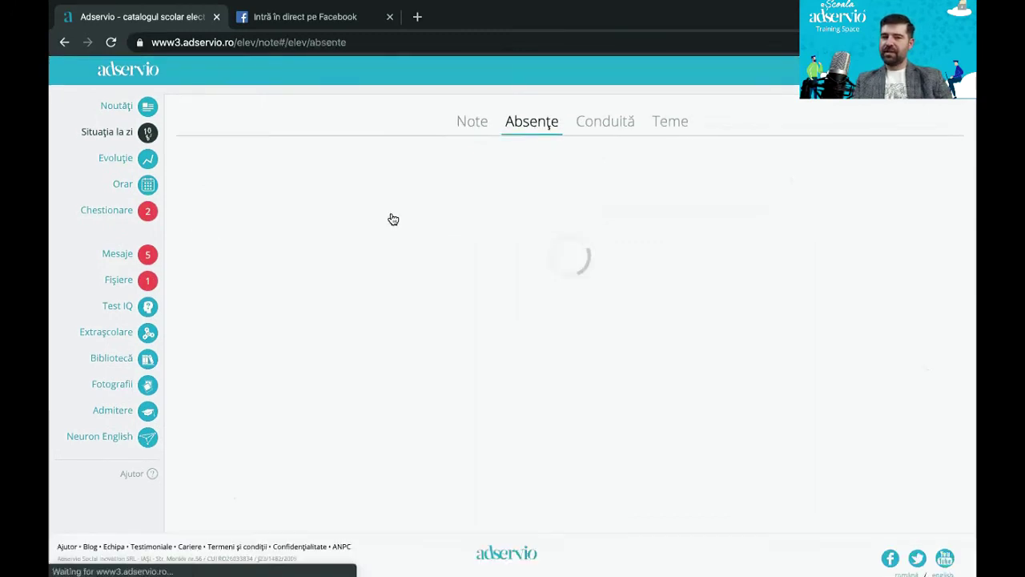
scroll(460, 383, down, 2)
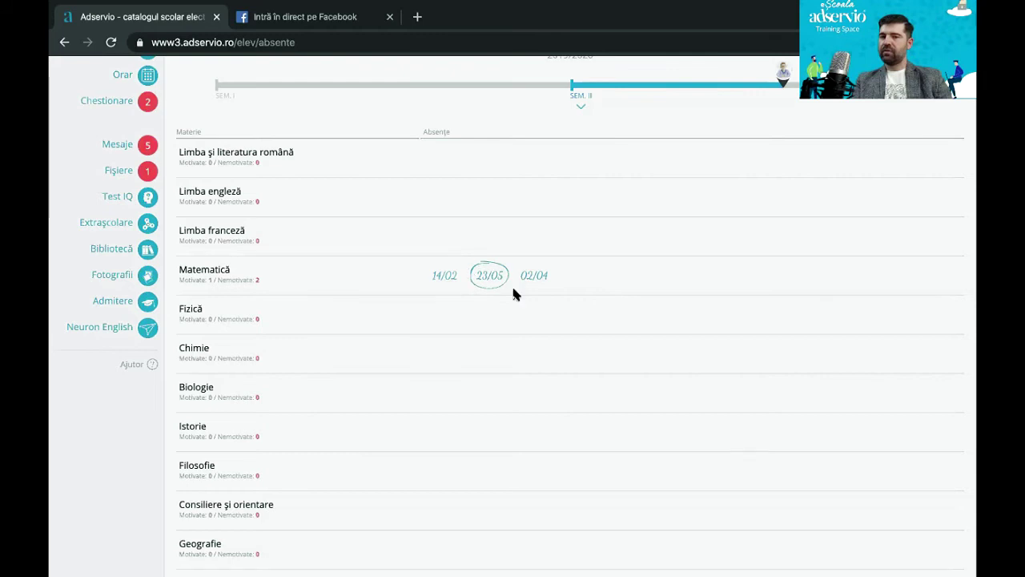
scroll(544, 295, down, 6)
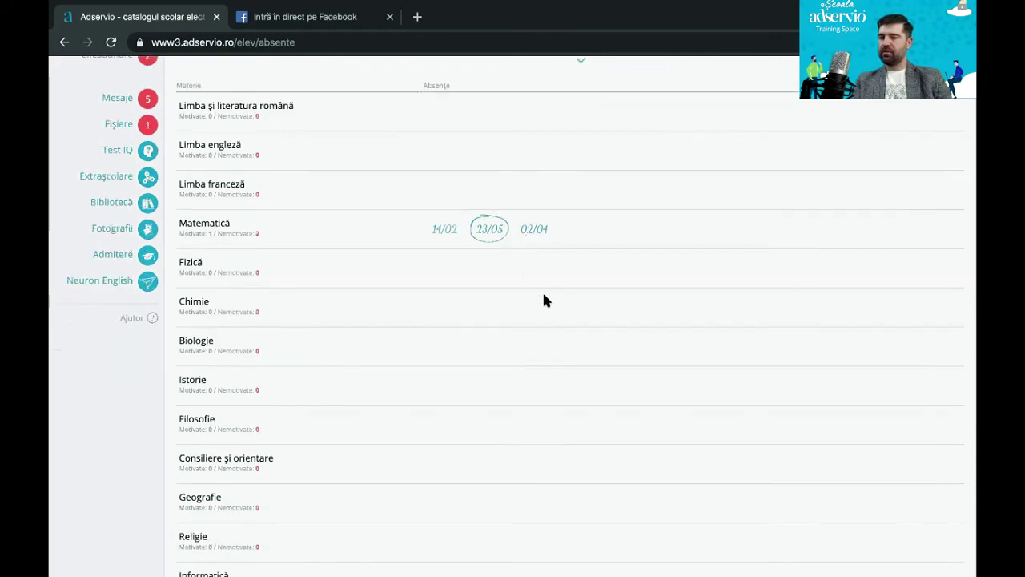
scroll(561, 336, up, 7)
scroll(635, 303, up, 1)
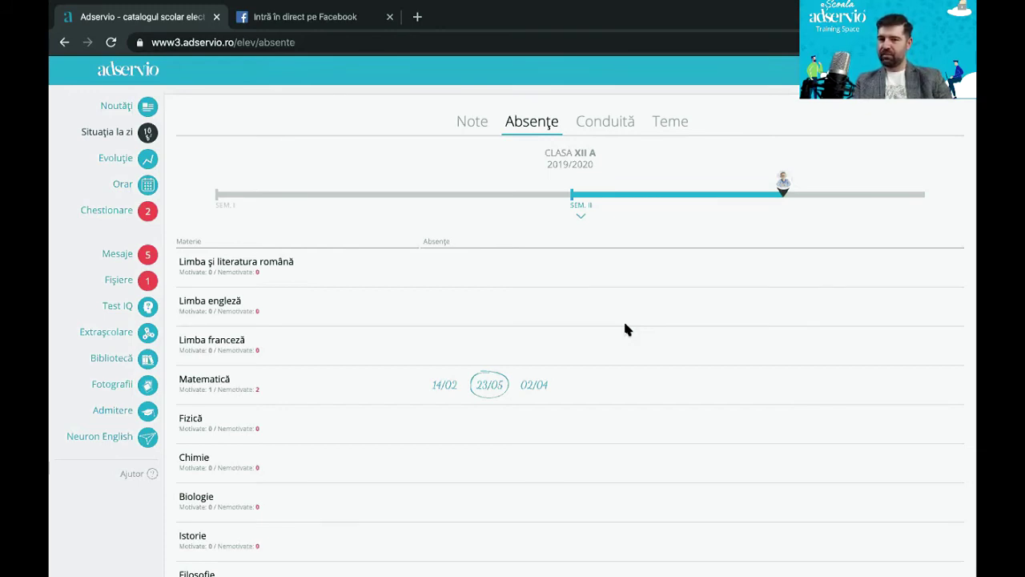
scroll(726, 357, down, 5)
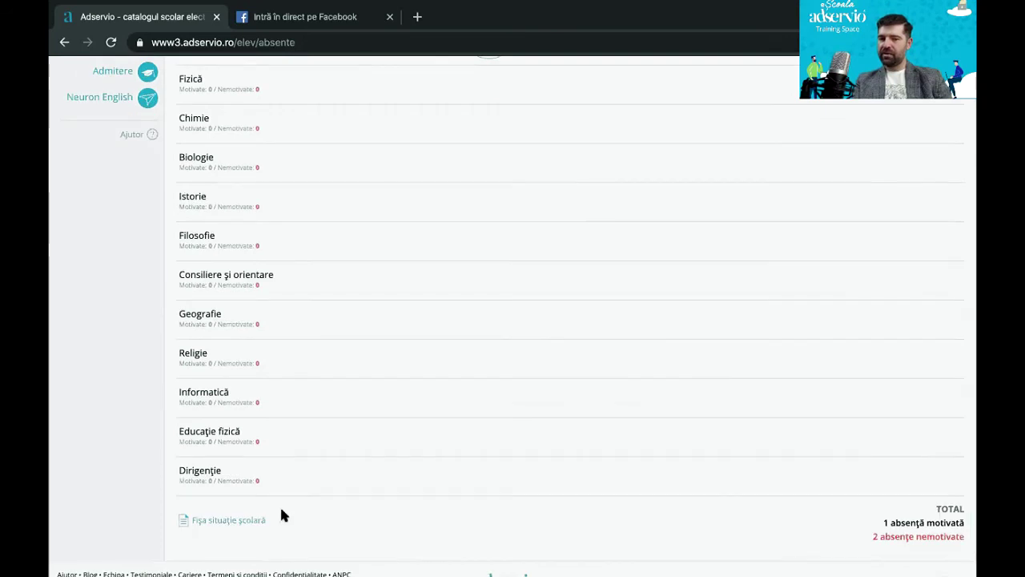
scroll(391, 472, up, 5)
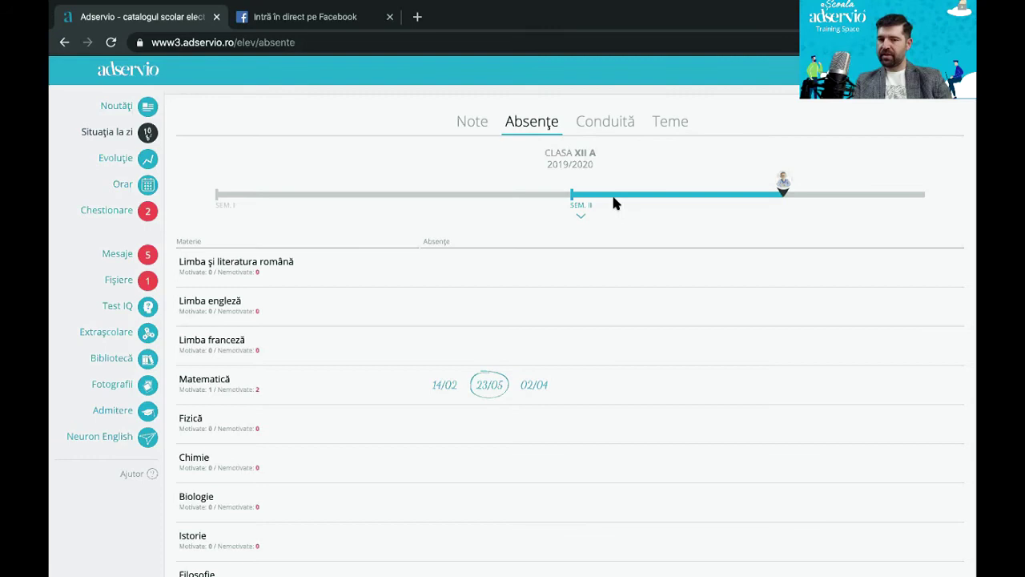
scroll(613, 201, down, 5)
scroll(447, 178, up, 5)
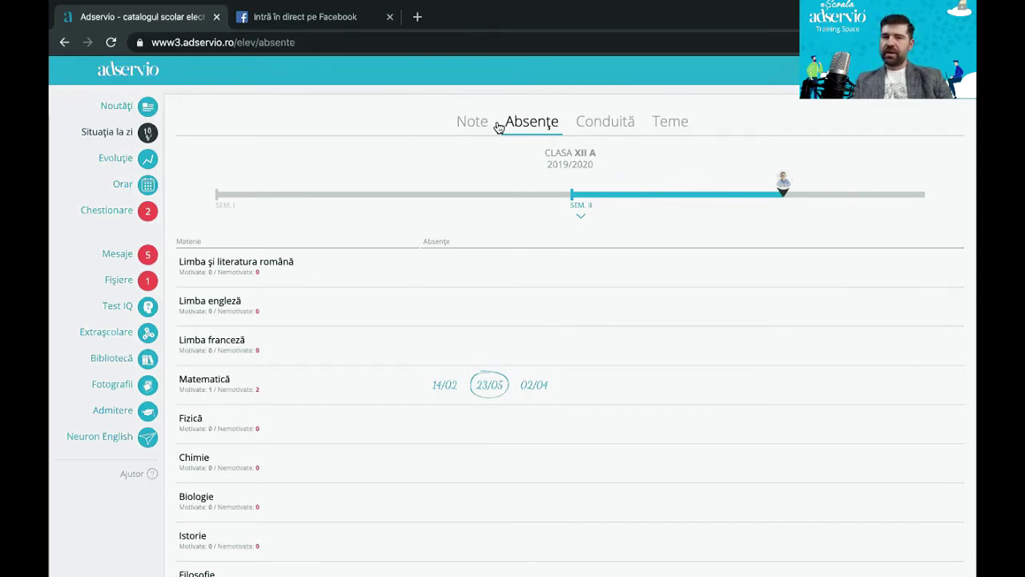
Step: Review the student's homework list and open the unsent assignment Tema 02.04.2020
click(661, 125)
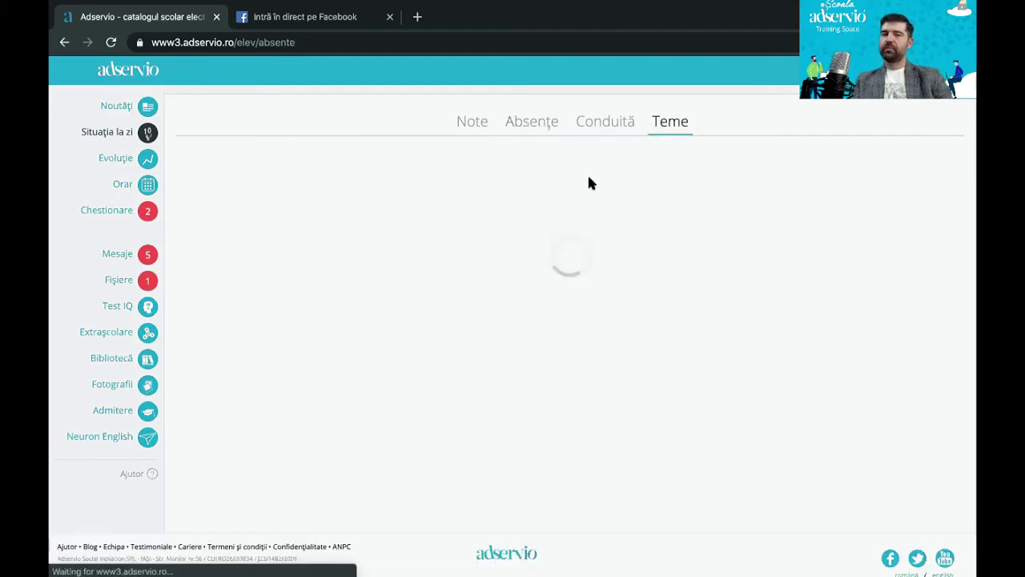
scroll(247, 381, down, 3)
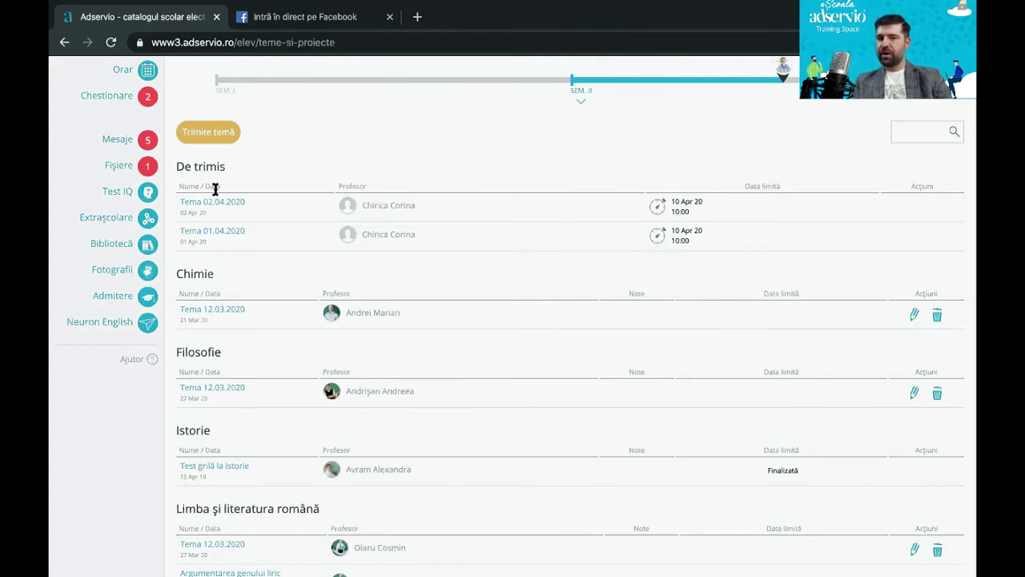
scroll(250, 169, up, 1)
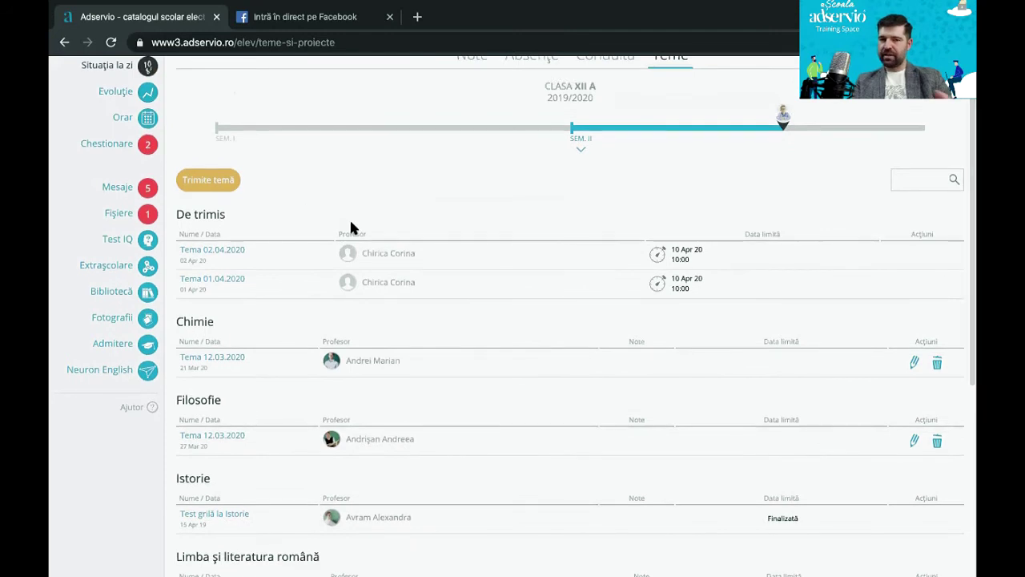
scroll(190, 253, up, 2)
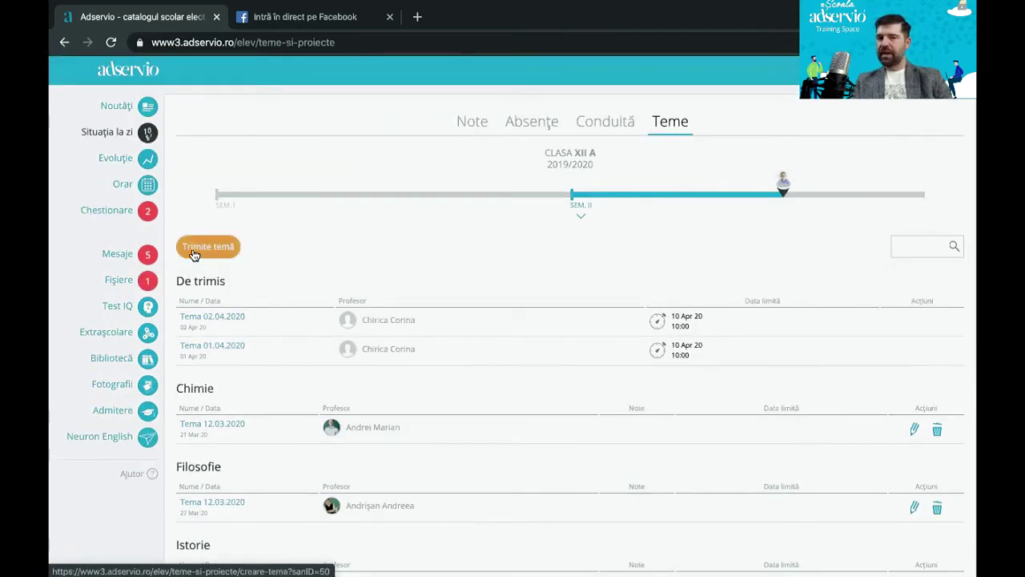
click(210, 318)
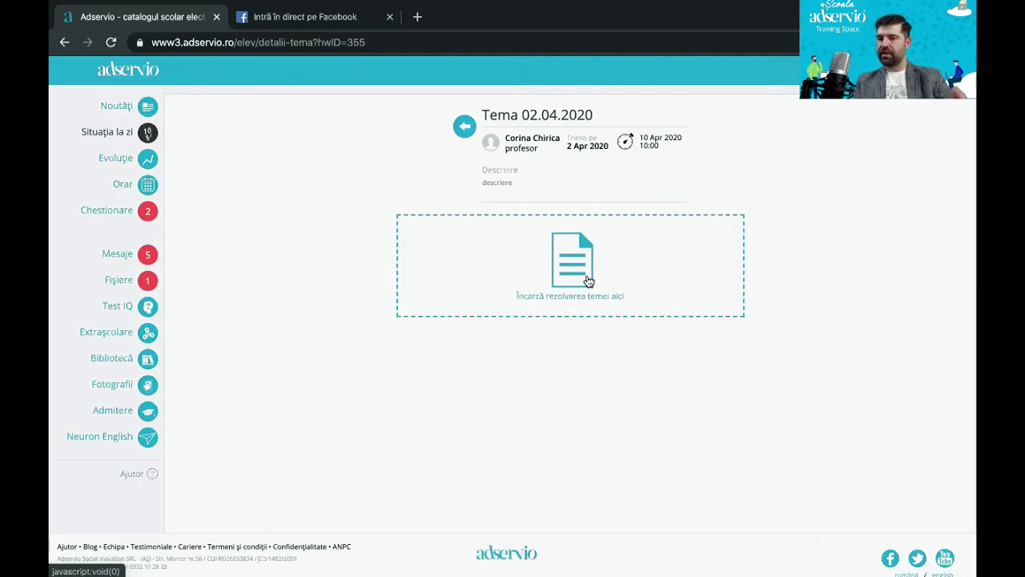
Step: Open the student's Evoluție statistics and display the evolution chart of the general average for all subjects
click(144, 158)
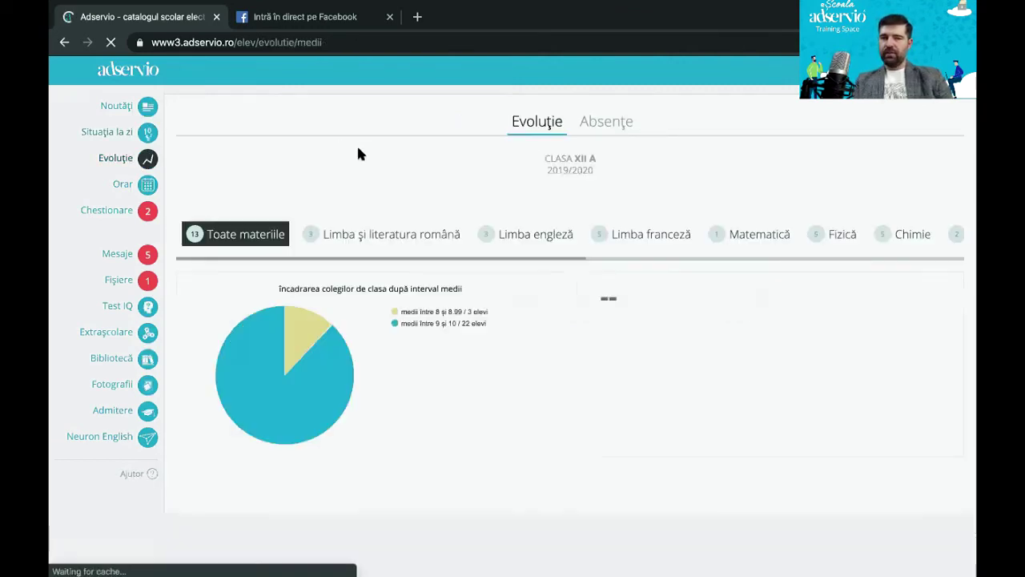
scroll(282, 203, down, 1)
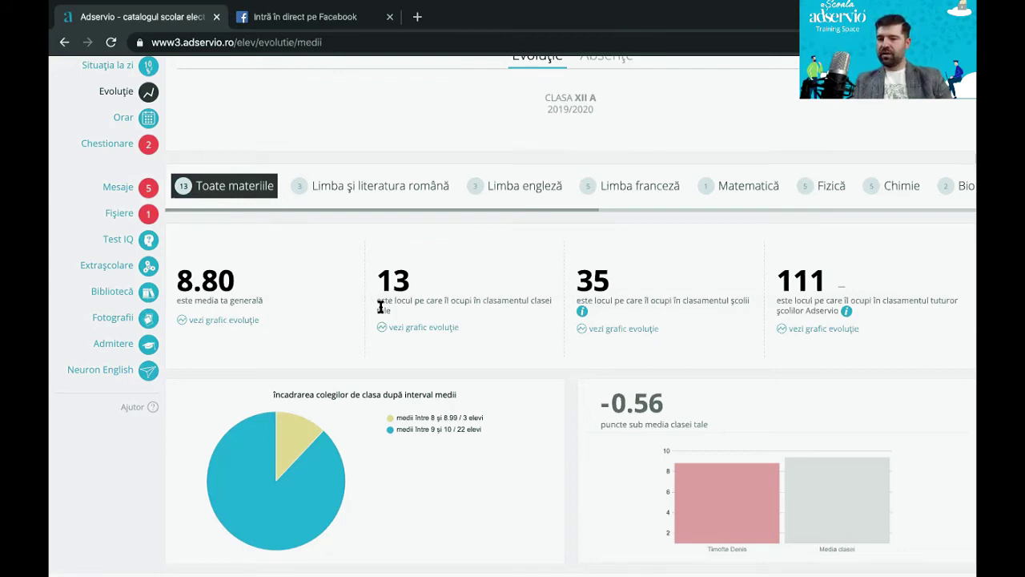
click(207, 322)
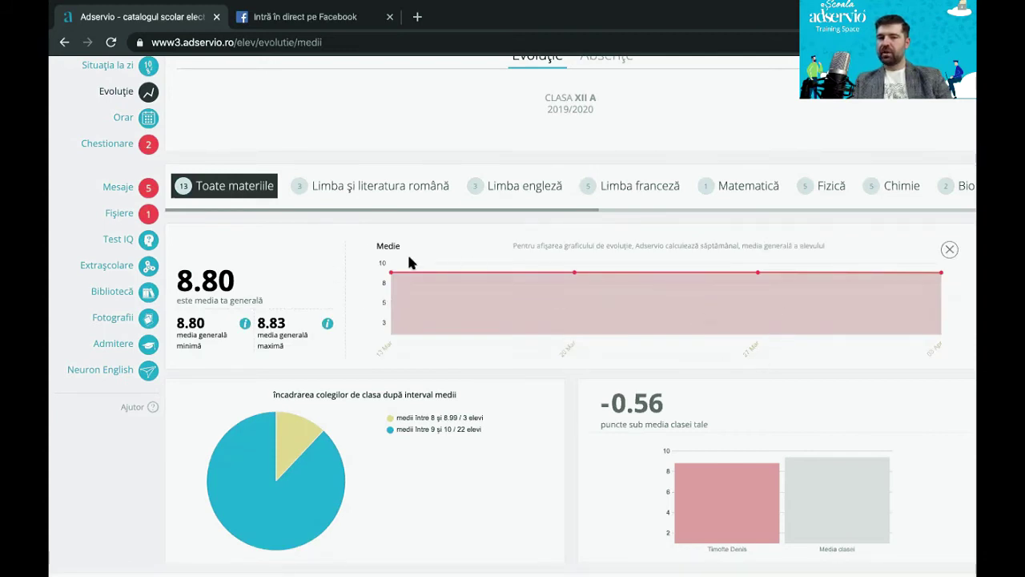
Step: Close the general average evolution chart and look over the student's rankings and comparison with the class average
click(949, 249)
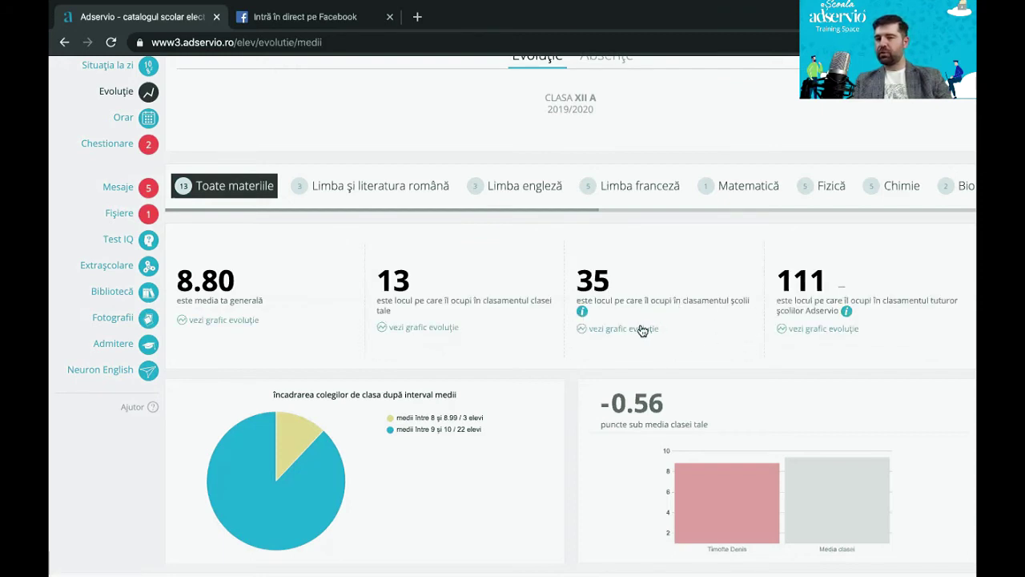
scroll(640, 336, down, 1)
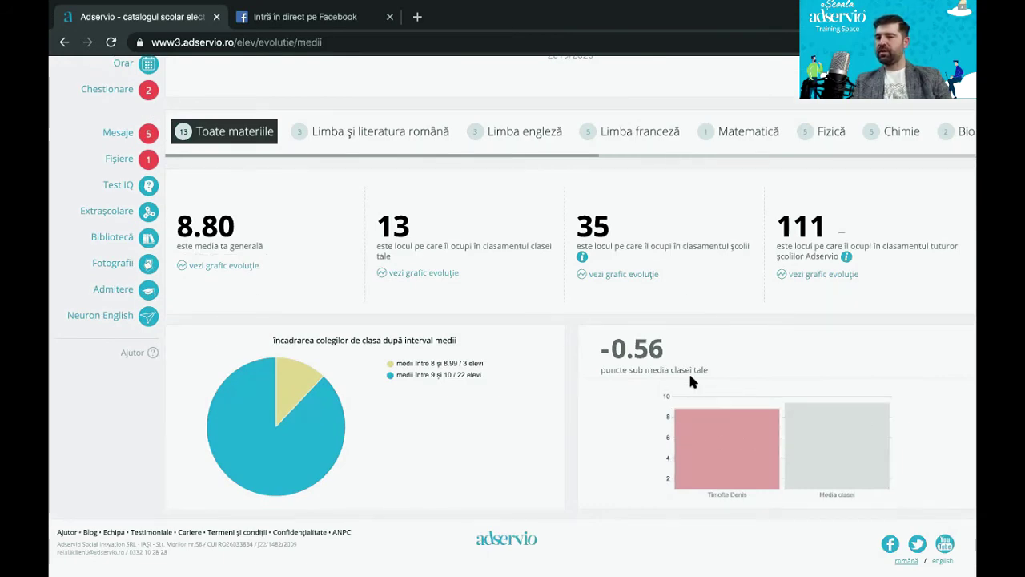
scroll(732, 369, up, 2)
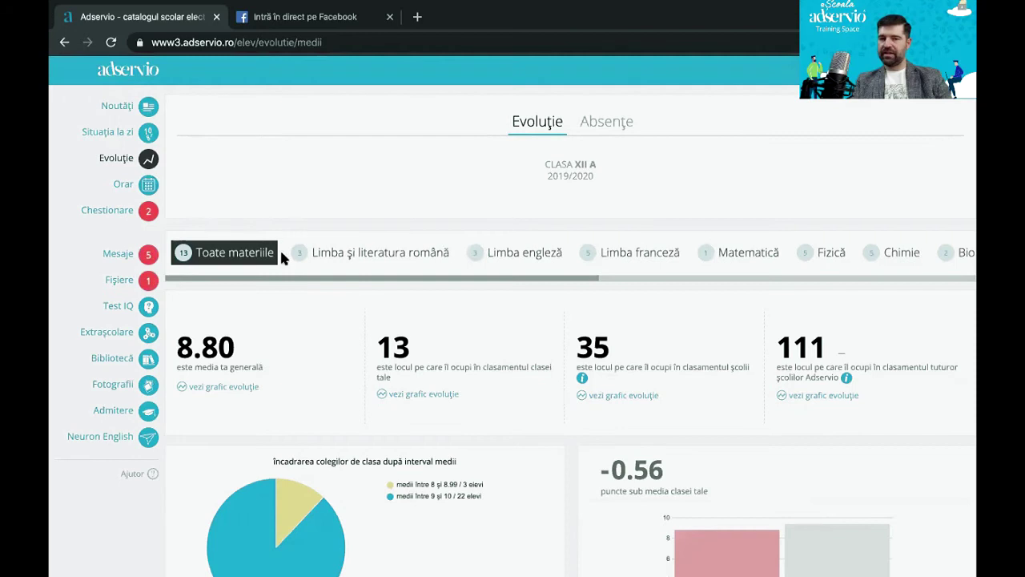
Step: View the student's evolution statistics for Limba și literatura română, Chimie and Biologie
click(390, 258)
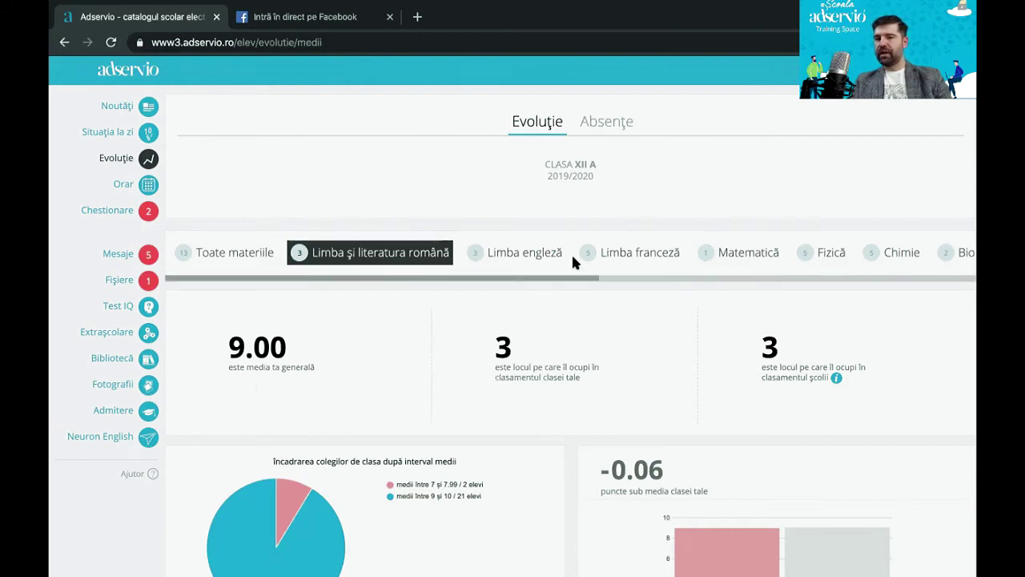
scroll(822, 240, right, 3)
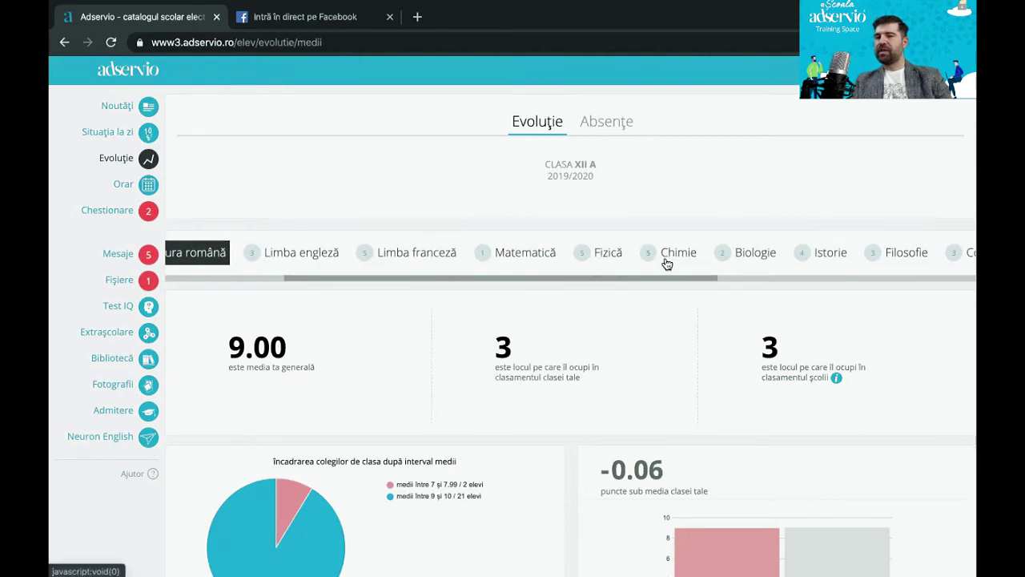
click(666, 257)
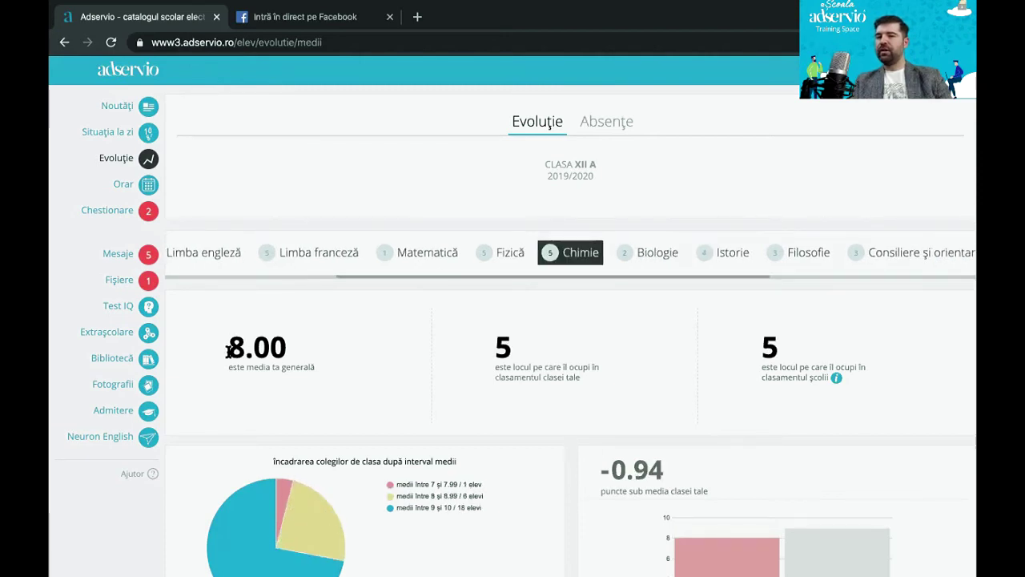
click(659, 253)
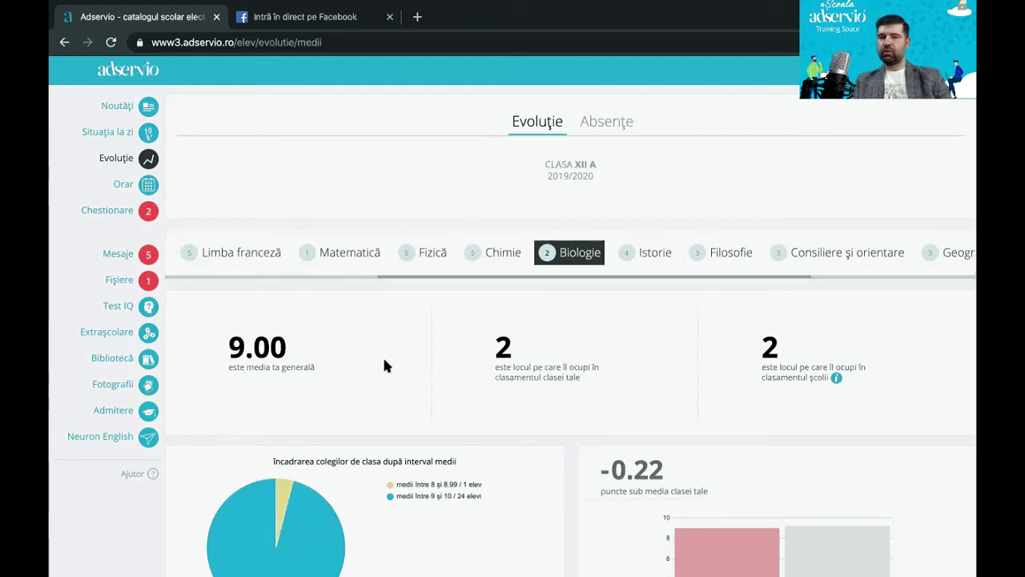
scroll(406, 236, left, 4)
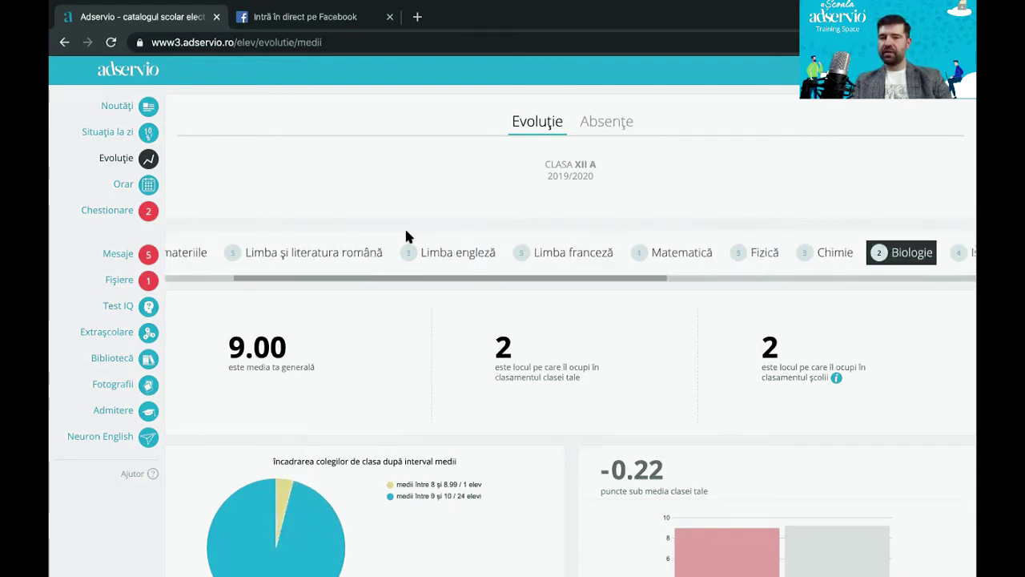
scroll(406, 236, left, 2)
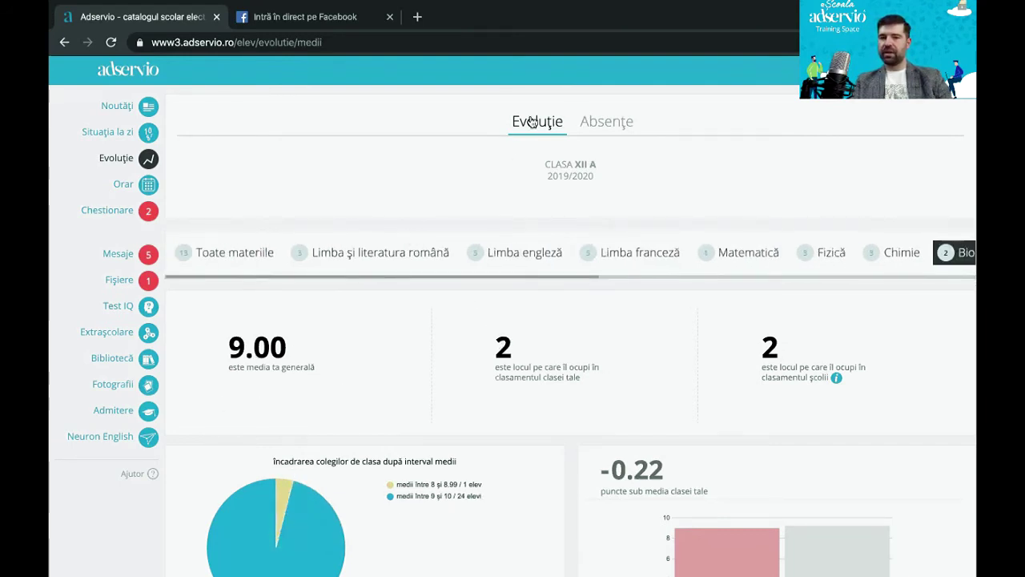
Step: View the student's absence statistics by subject and open the weekly timetable of class XII A
click(620, 130)
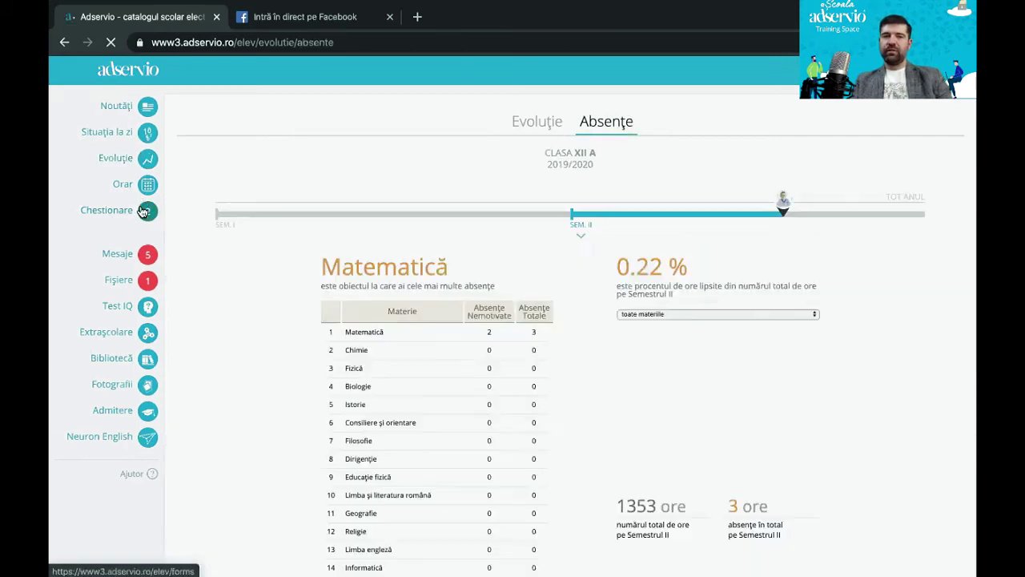
click(142, 211)
click(149, 188)
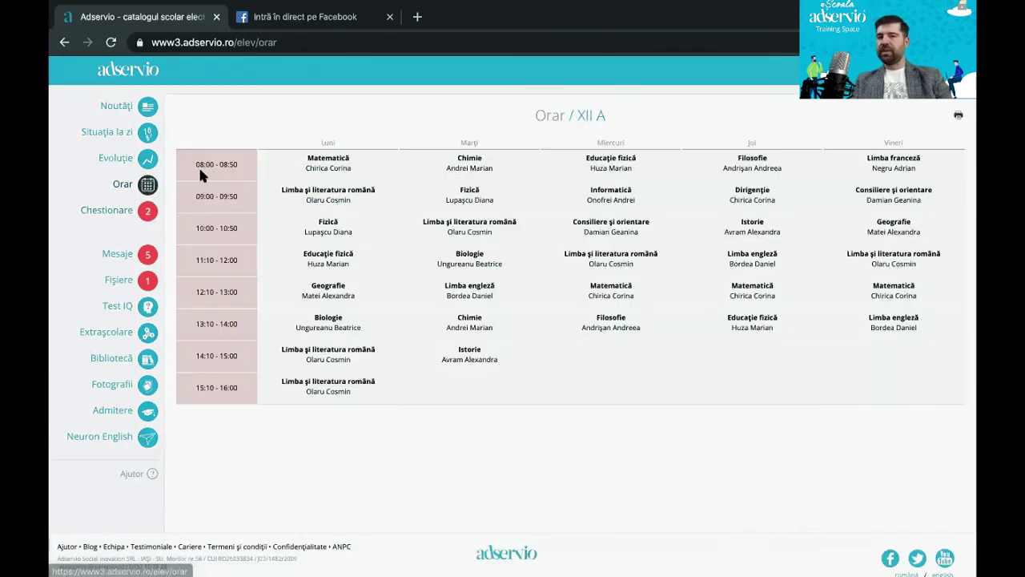
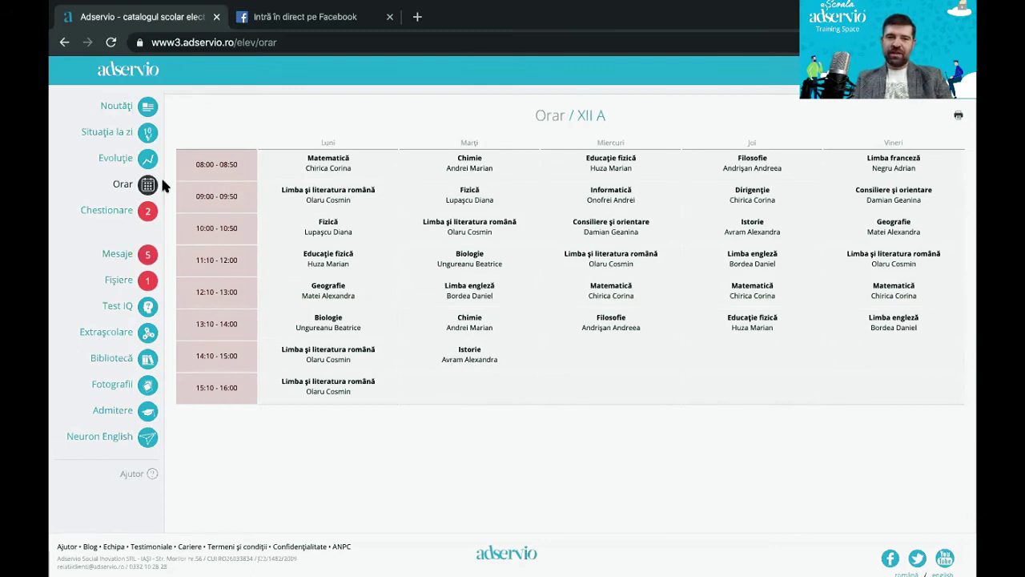
Step: Open the list of questionnaires to complete and view the questionnaire Test recapitulativ Clasa a IX-a
click(108, 211)
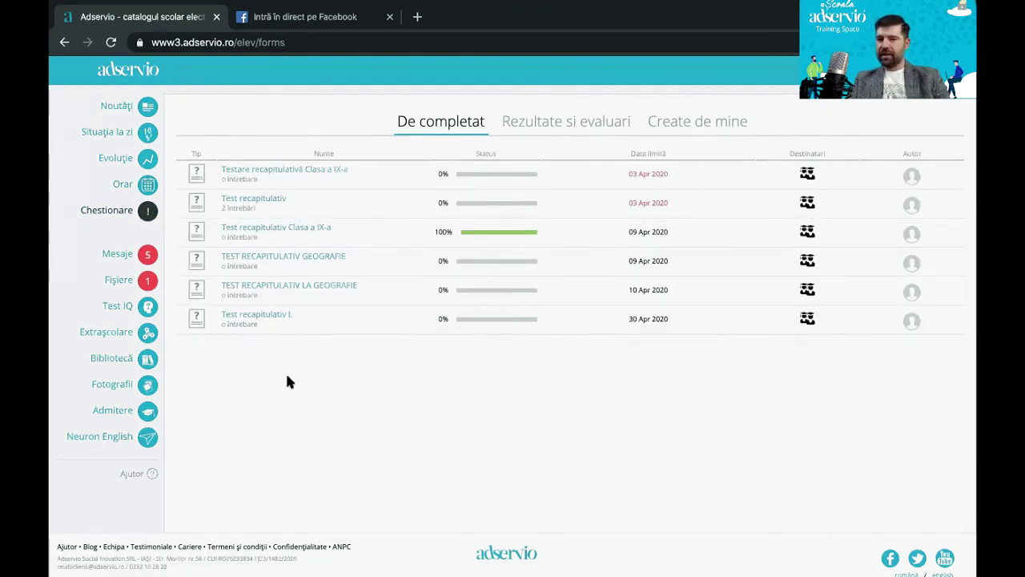
click(272, 174)
key(alt+Left)
click(270, 228)
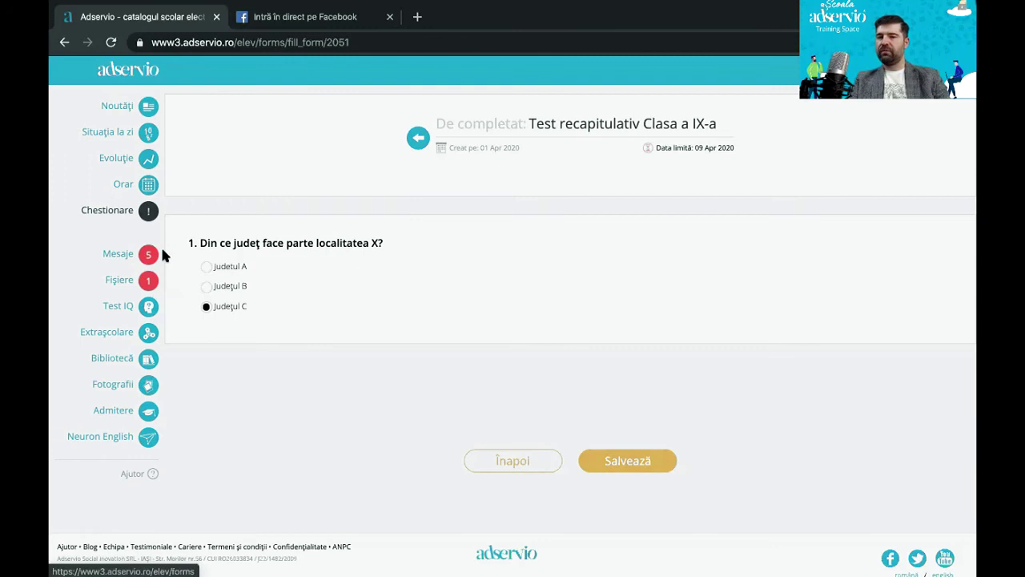
Step: Revisit the student's current grades and look through the list of received messages
click(148, 132)
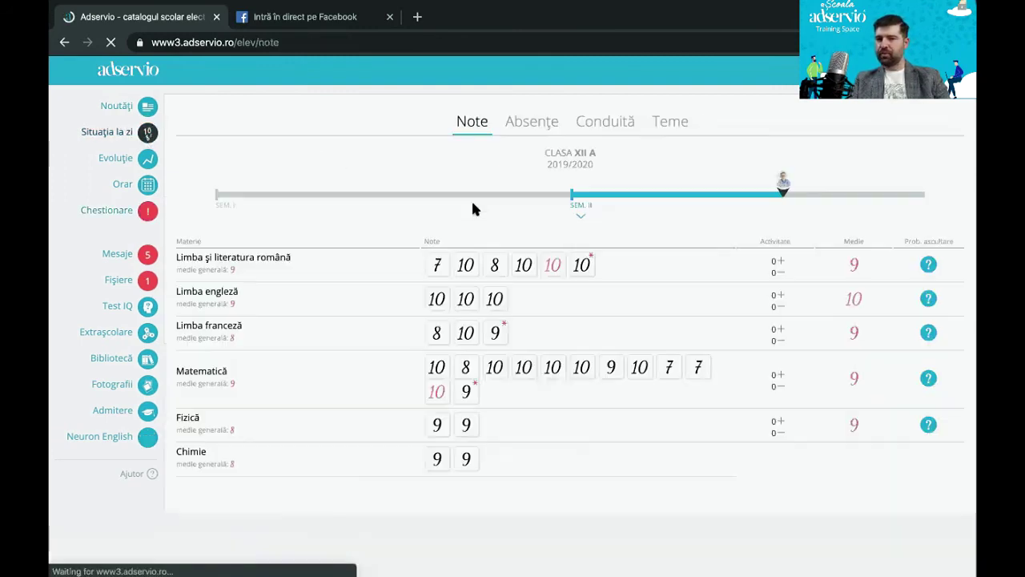
click(134, 262)
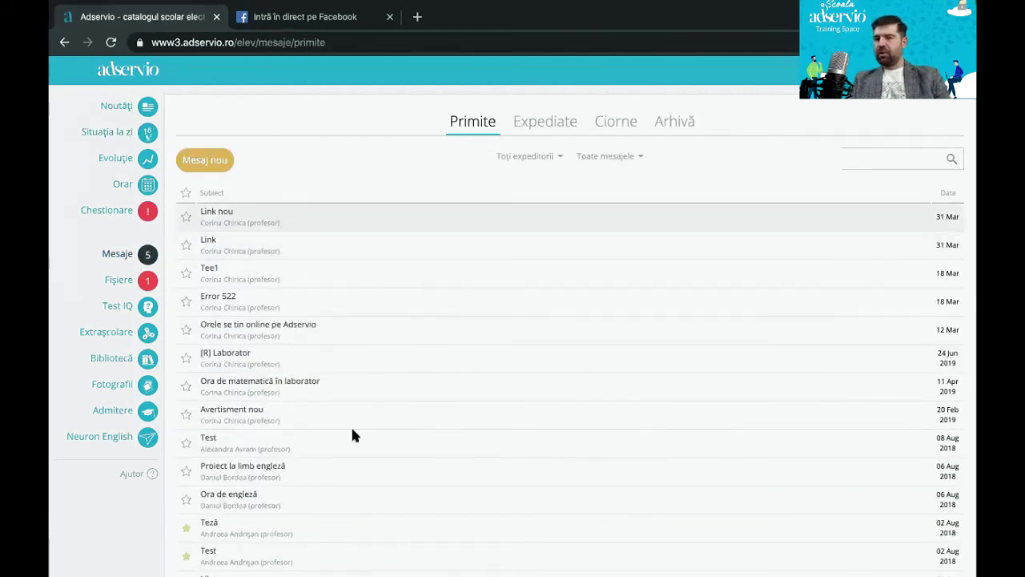
scroll(304, 420, down, 2)
Step: Open the student's files and review the received-file notice and the complete file list
click(118, 147)
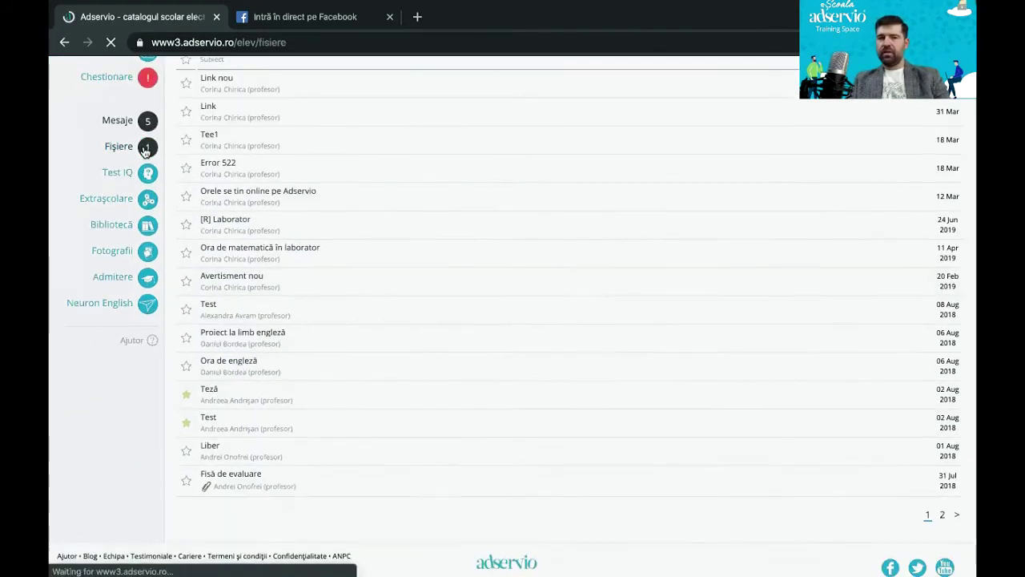
scroll(405, 171, down, 2)
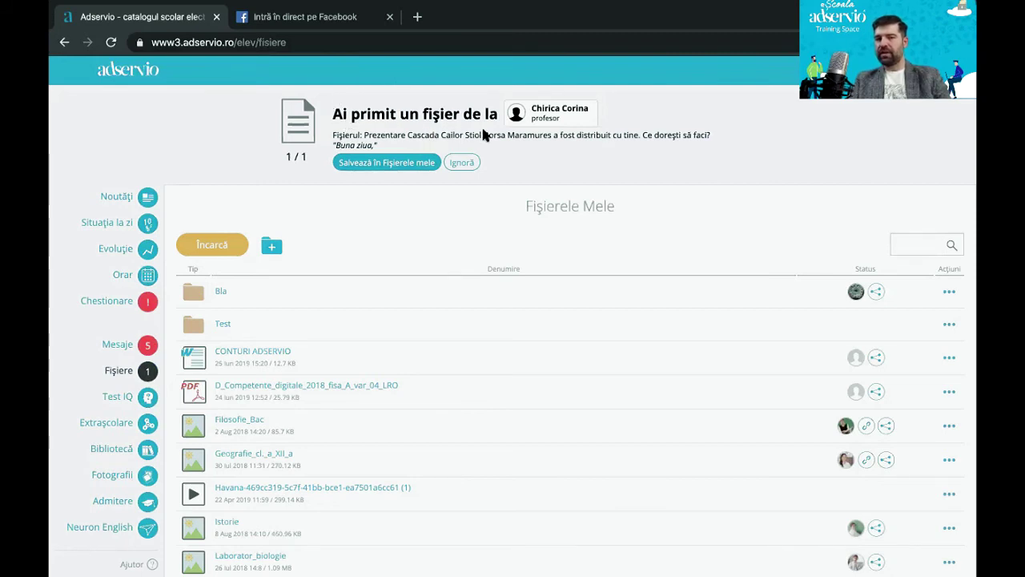
click(380, 164)
scroll(320, 506, down, 2)
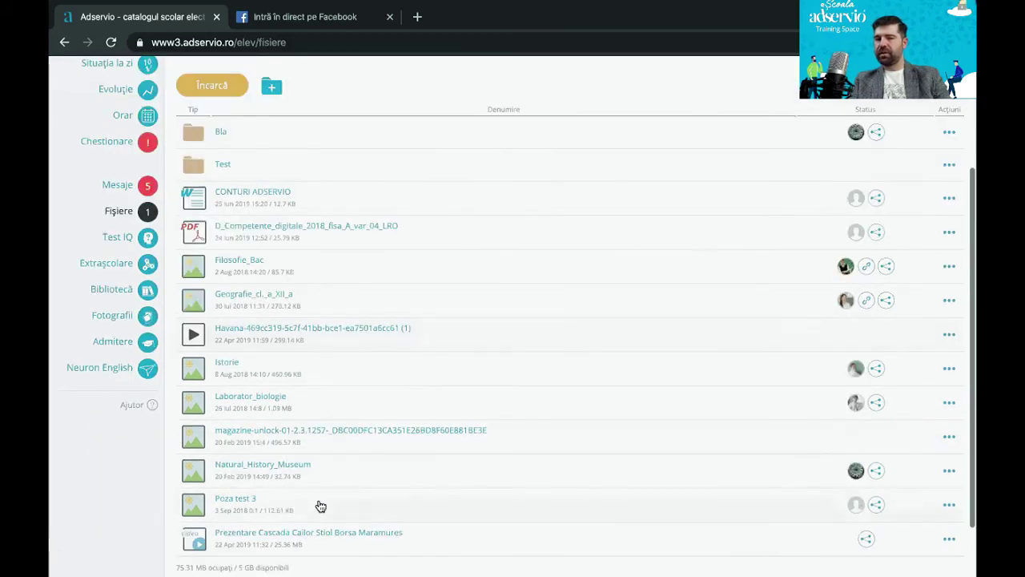
scroll(377, 516, down, 2)
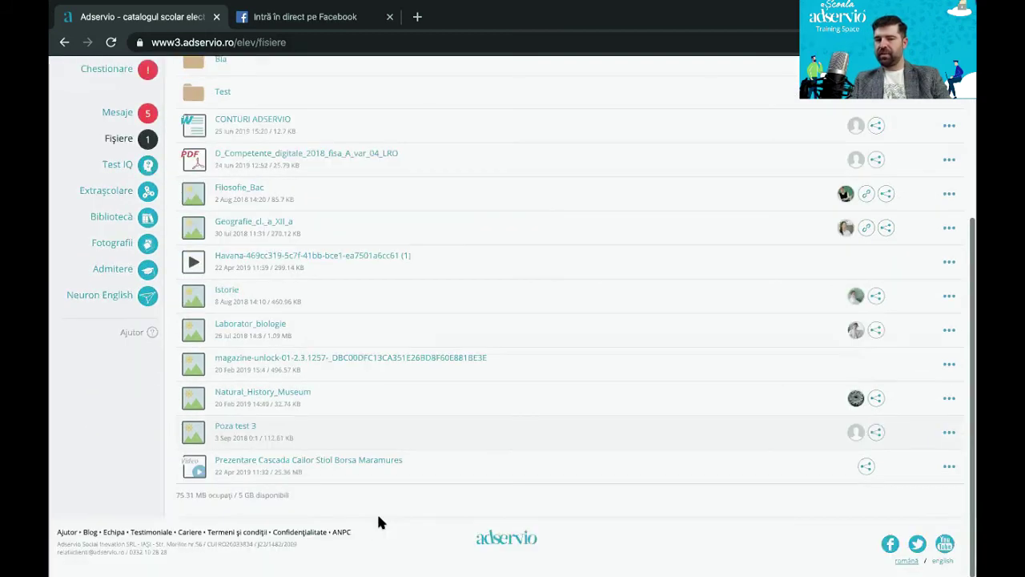
Step: Preview the video Prezentare Cascada Cailor Stiol Borsa Maramures and the Havana audio file, closing each preview
click(245, 471)
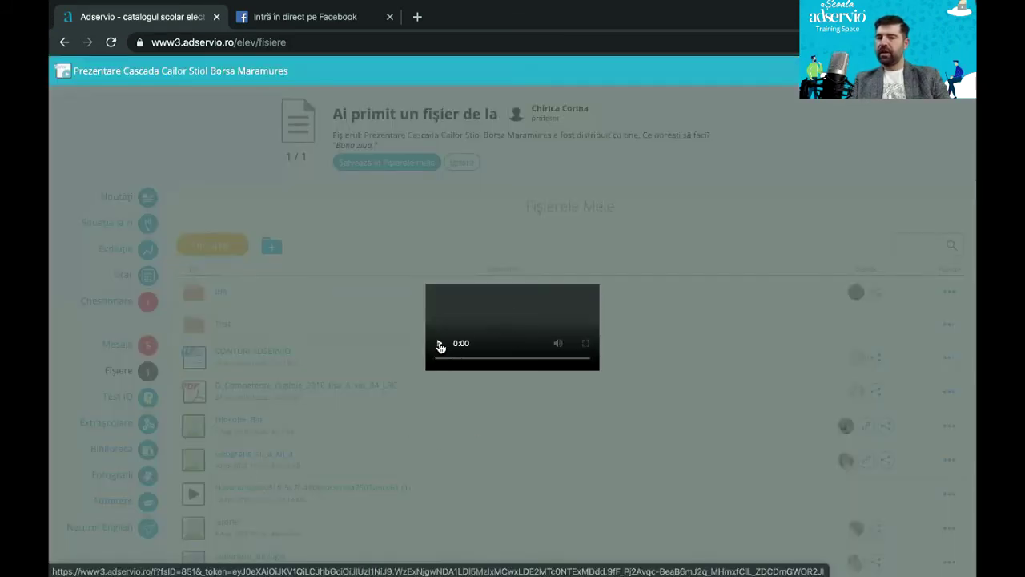
click(435, 389)
click(214, 502)
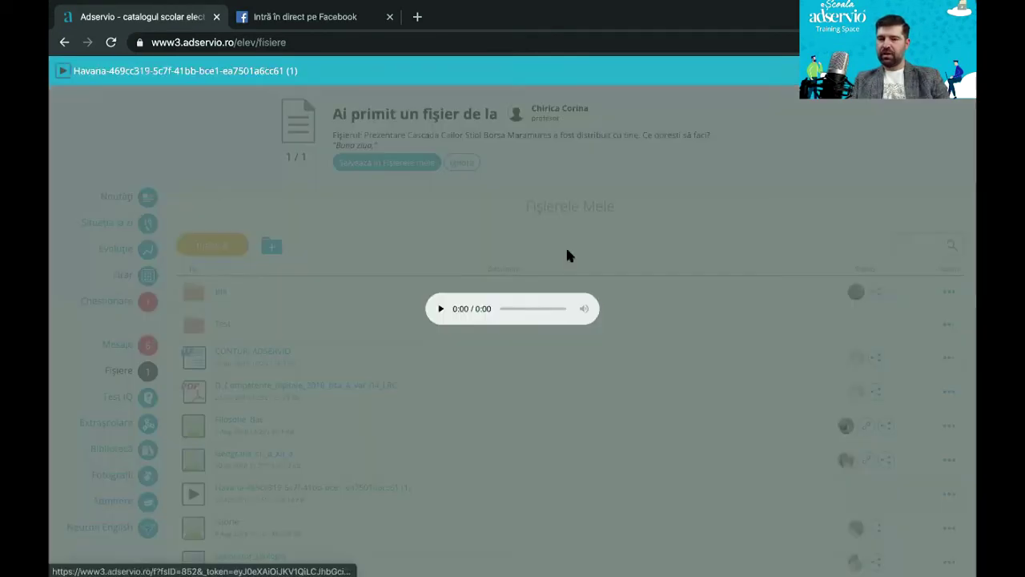
click(499, 370)
scroll(407, 396, down, 1)
Step: Look over the student's IQ test results, open the test continuation and return to the results page
click(141, 328)
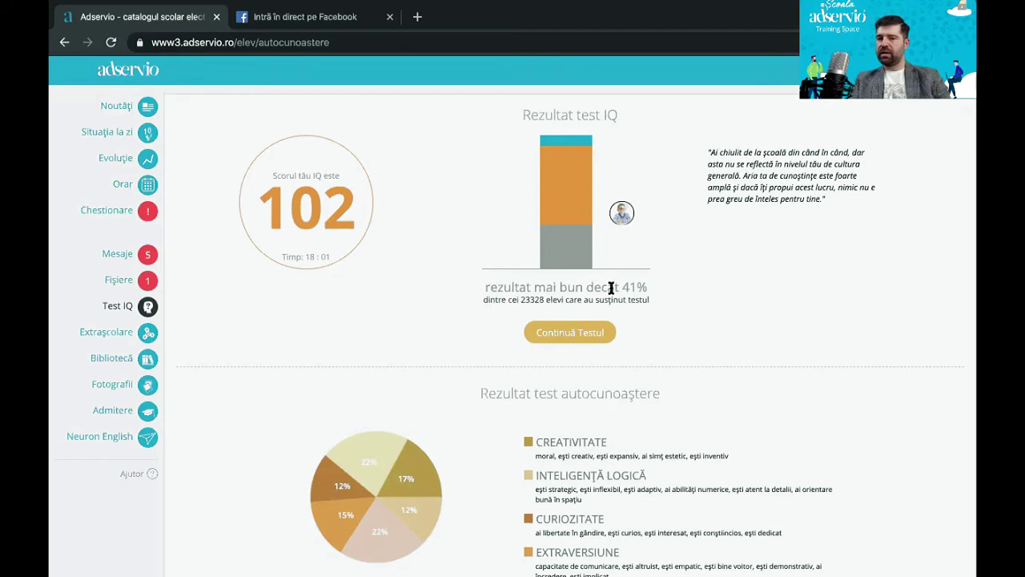
scroll(593, 316, down, 5)
scroll(522, 215, up, 5)
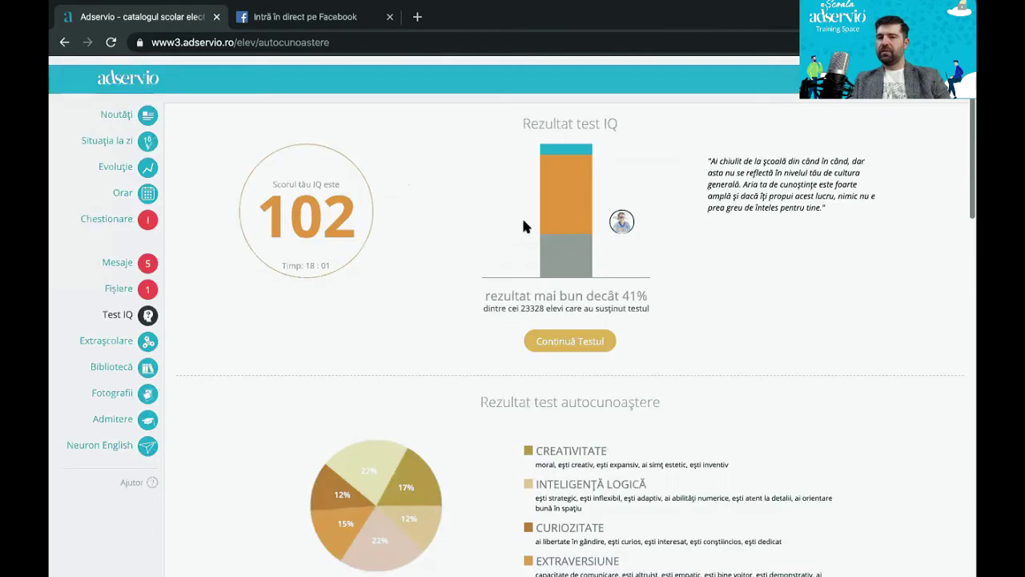
click(559, 340)
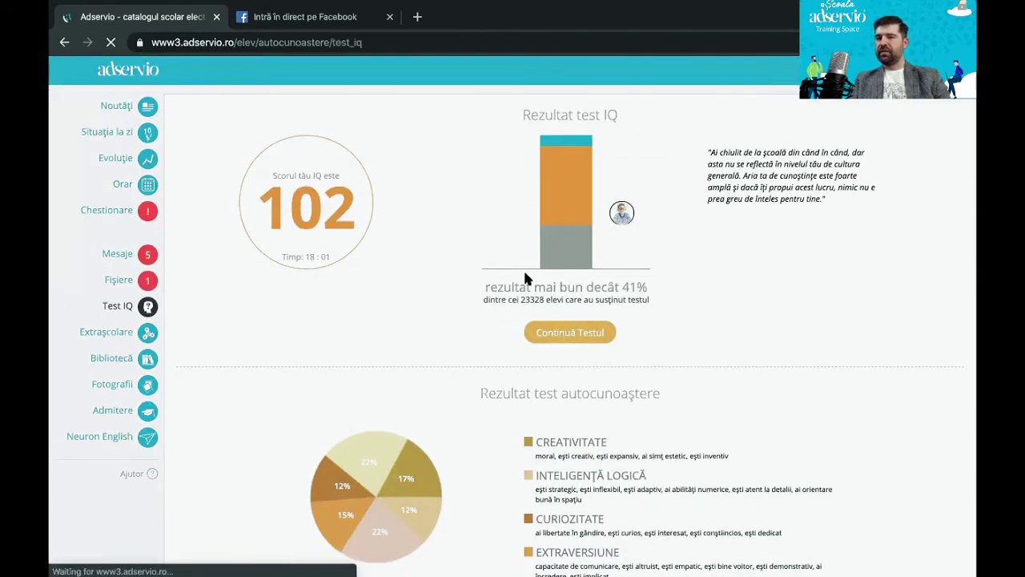
click(64, 42)
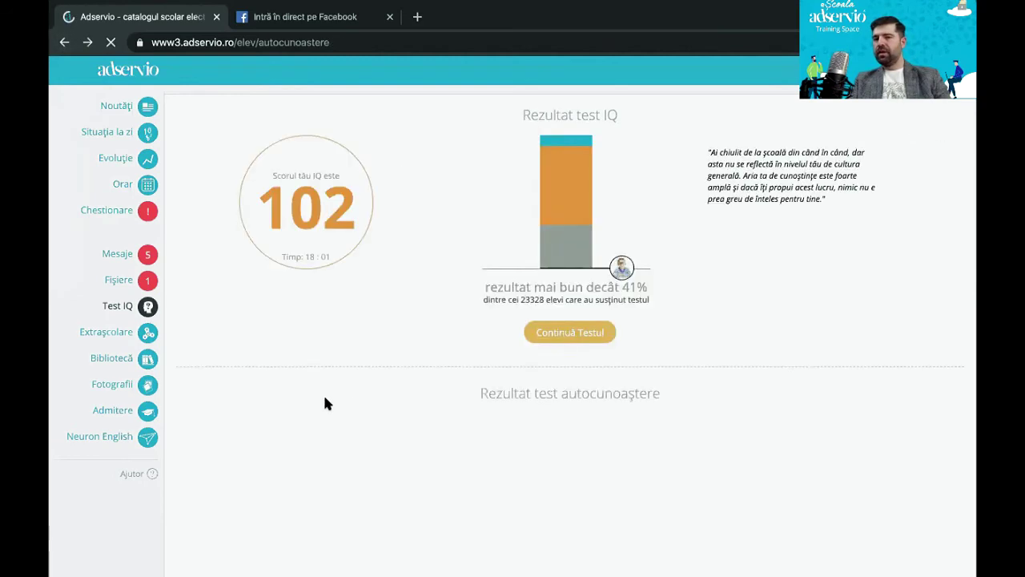
Step: Review the self-knowledge profile and view the recommended faculties for the professions Relații cu publicul and Profesor de matematică
scroll(400, 438, down, 10)
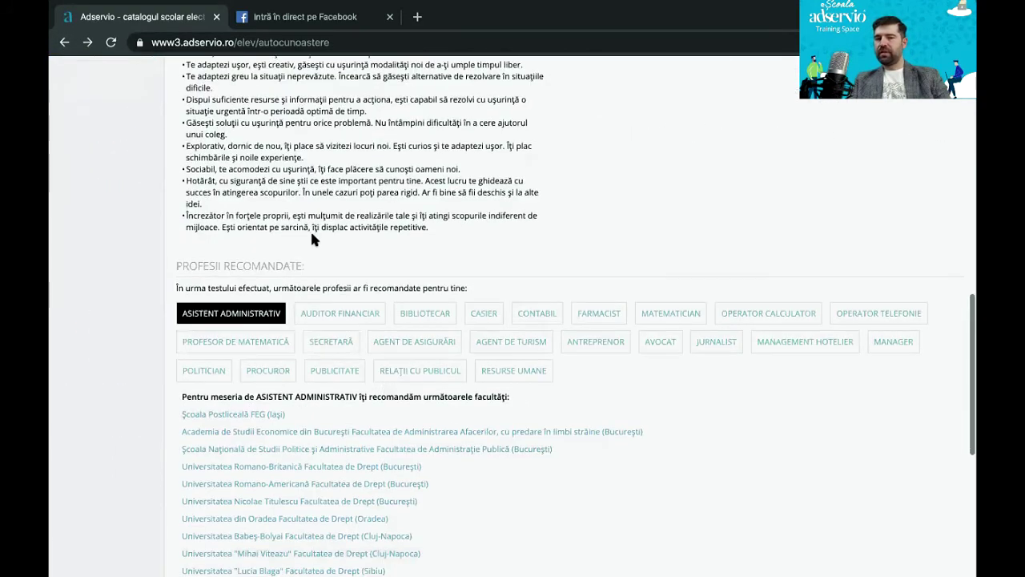
scroll(295, 160, up, 3)
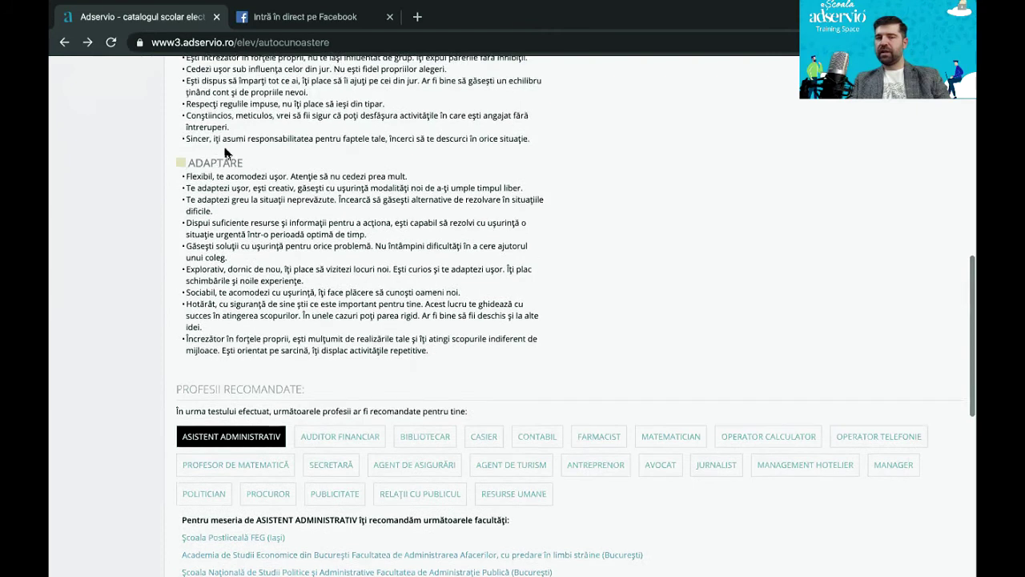
scroll(234, 203, down, 3)
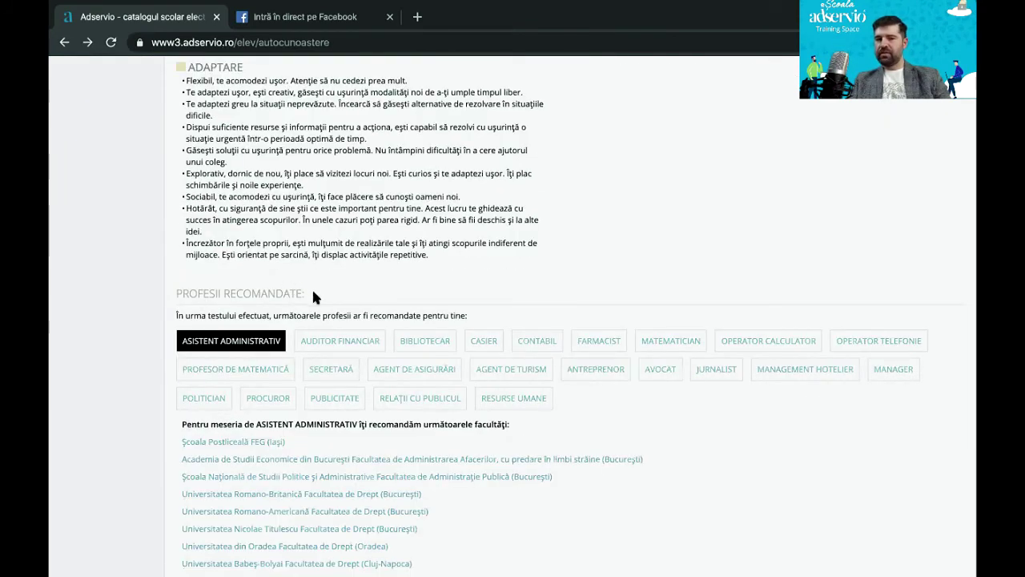
click(418, 401)
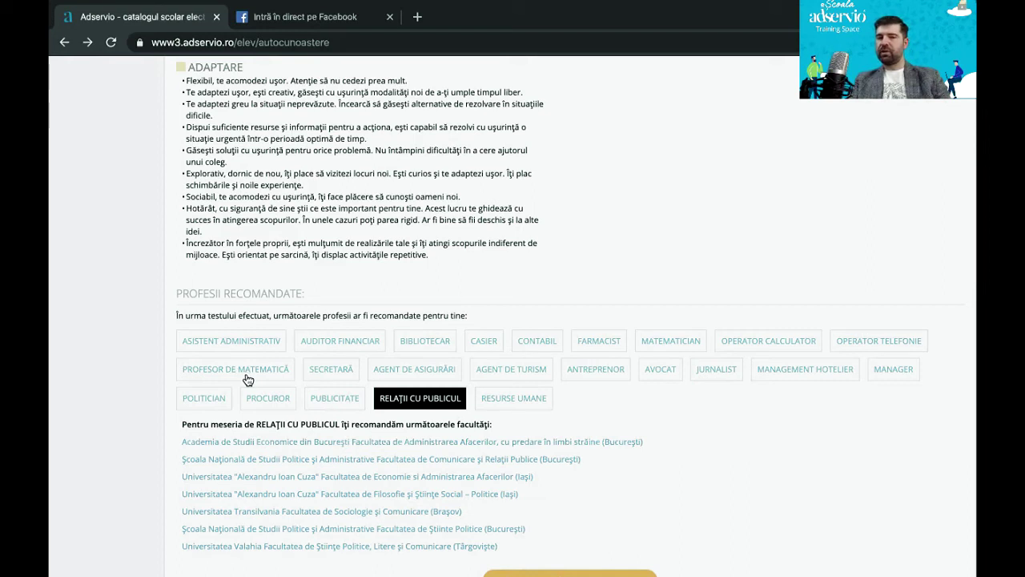
click(290, 377)
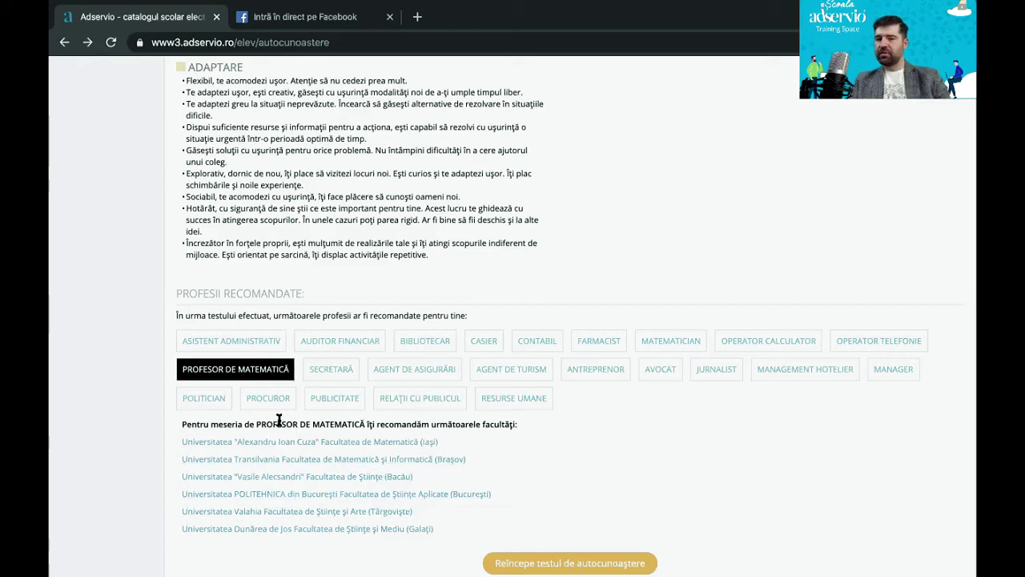
scroll(453, 474, up, 10)
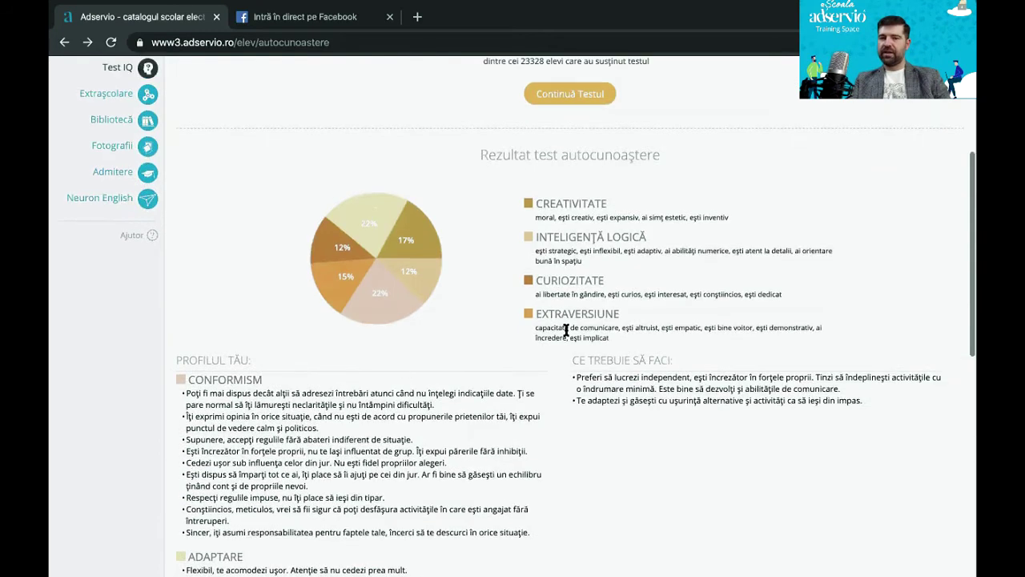
scroll(273, 402, down, 1)
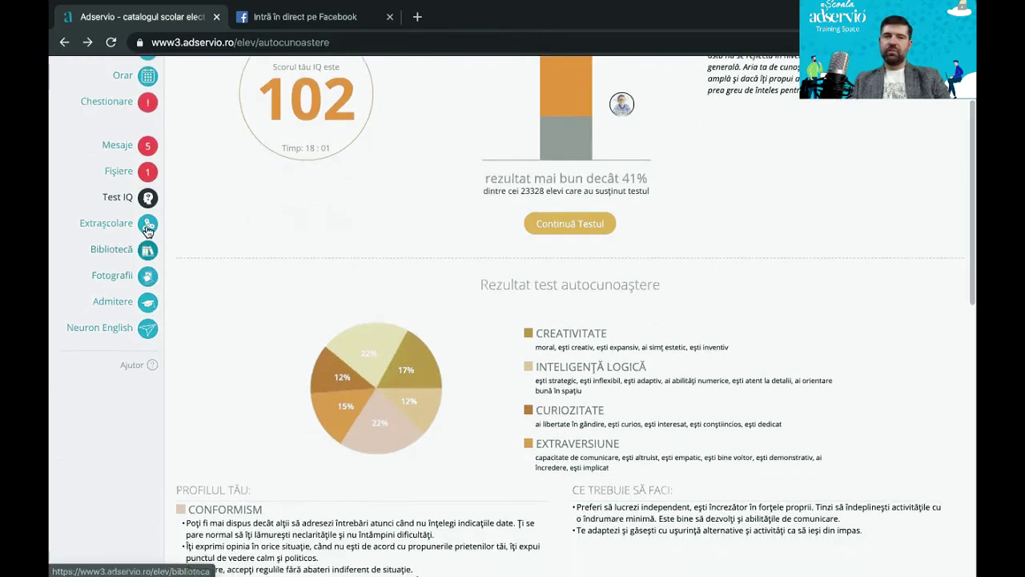
Step: View the student's extracurricular activity groups and open the digital library of textbooks
click(91, 230)
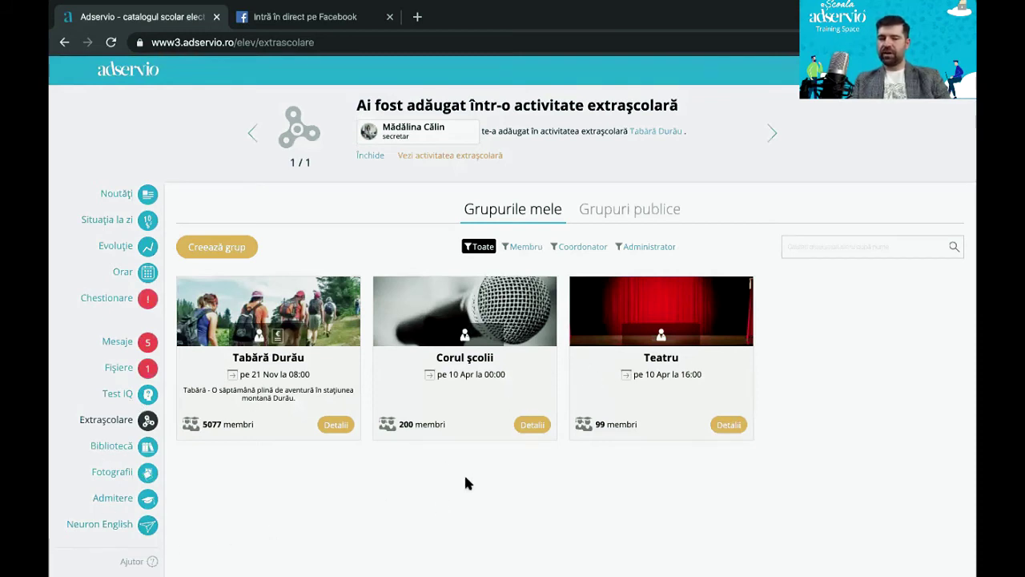
click(148, 446)
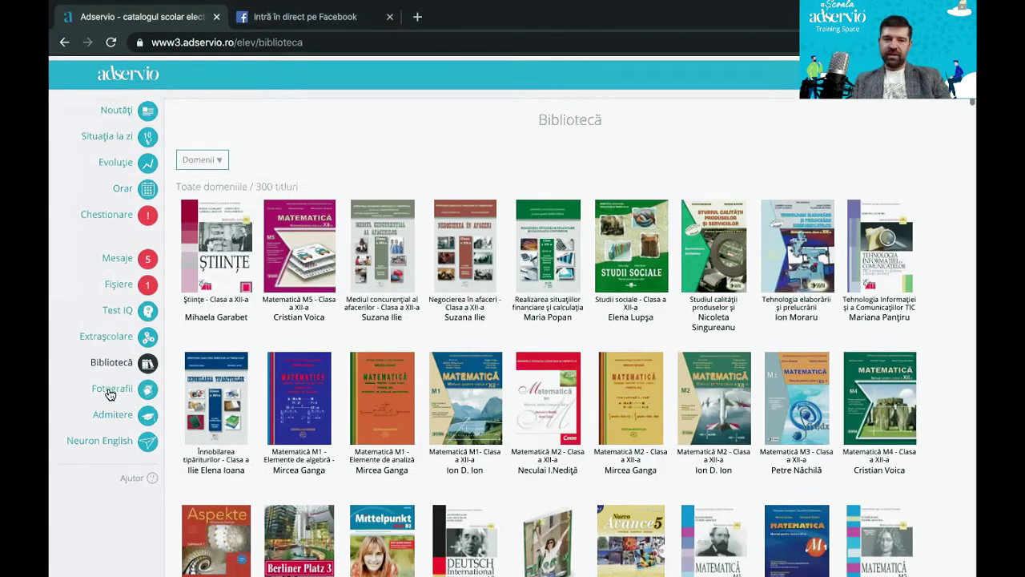
Step: Log out of the student account and sign in as demo-secretar, entering the account password
click(127, 386)
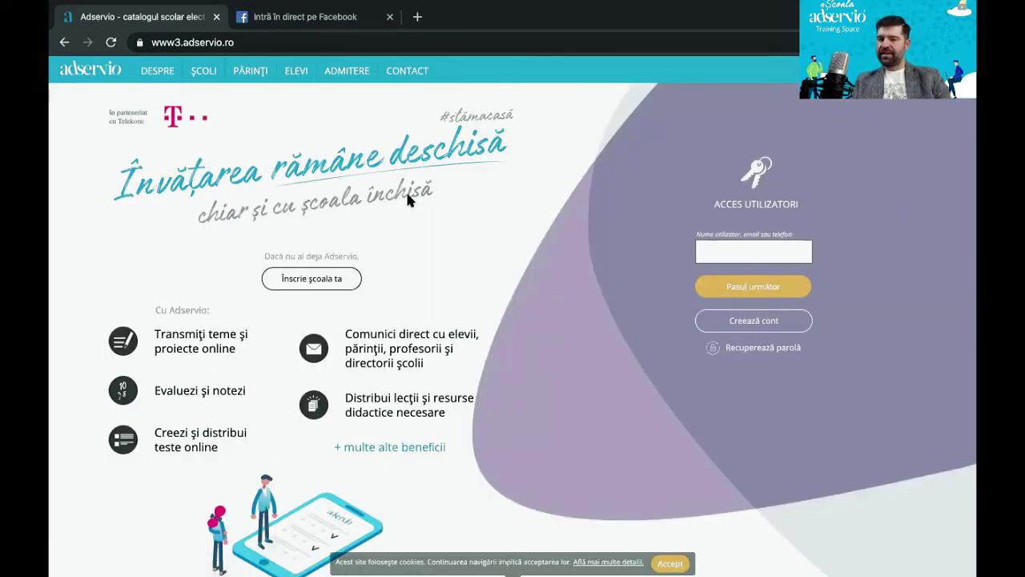
click(715, 248)
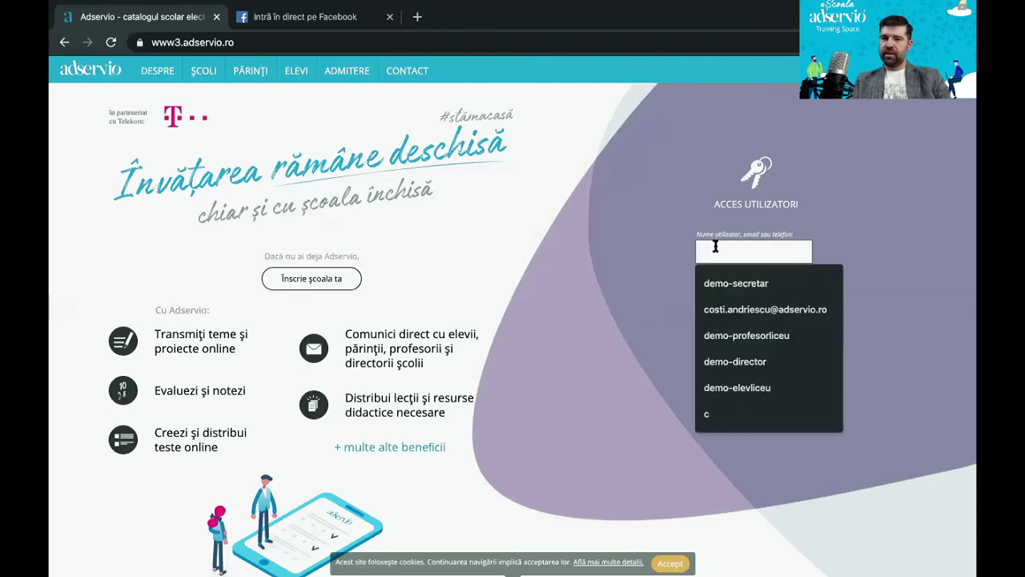
text(d)
key(Down)
key(Return)
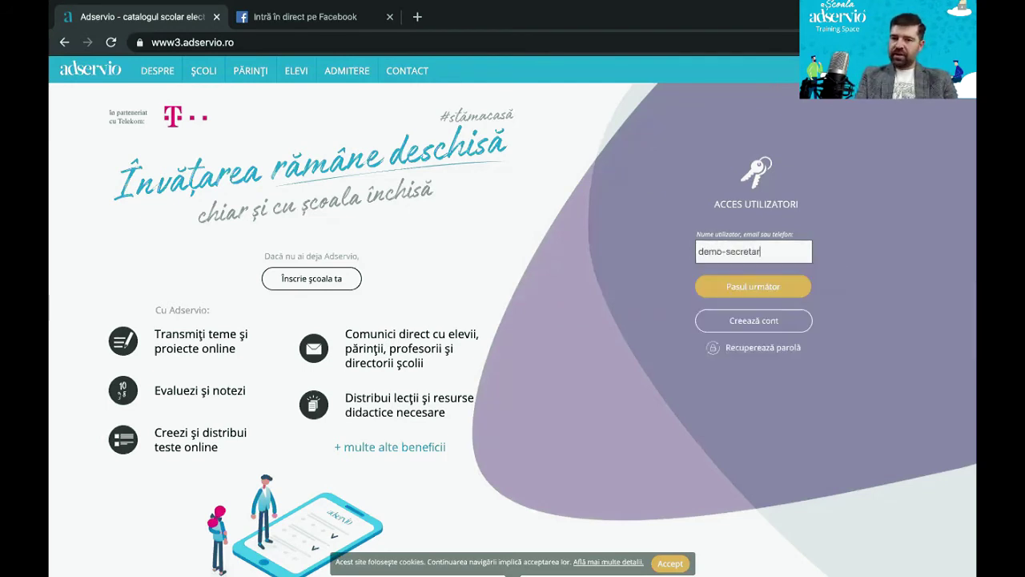
key(BackSpace)
key(BackSpace)
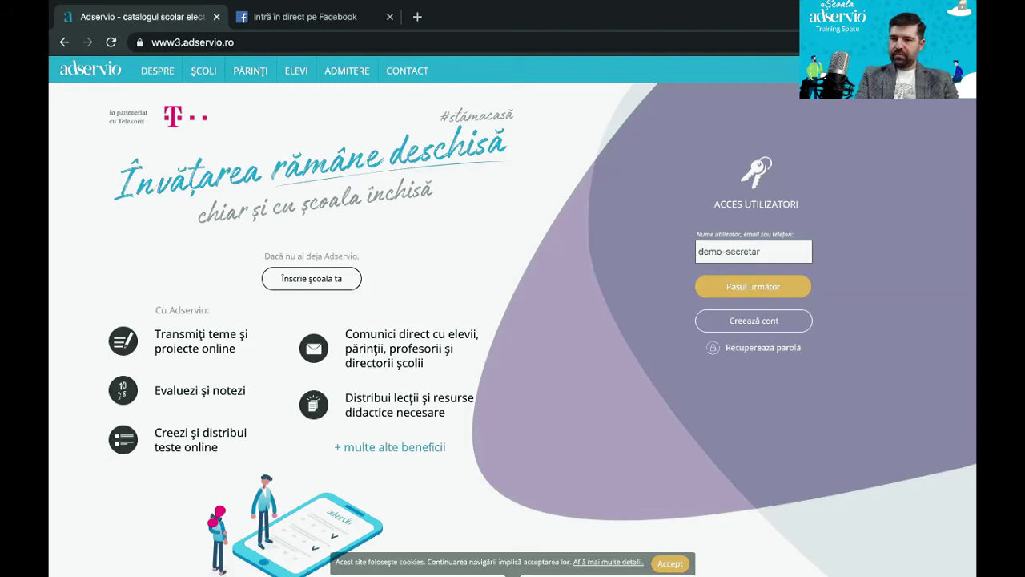
key(Return)
key(BackSpace)
key(BackSpace)
key(Escape)
text(•••••••)
key(Return)
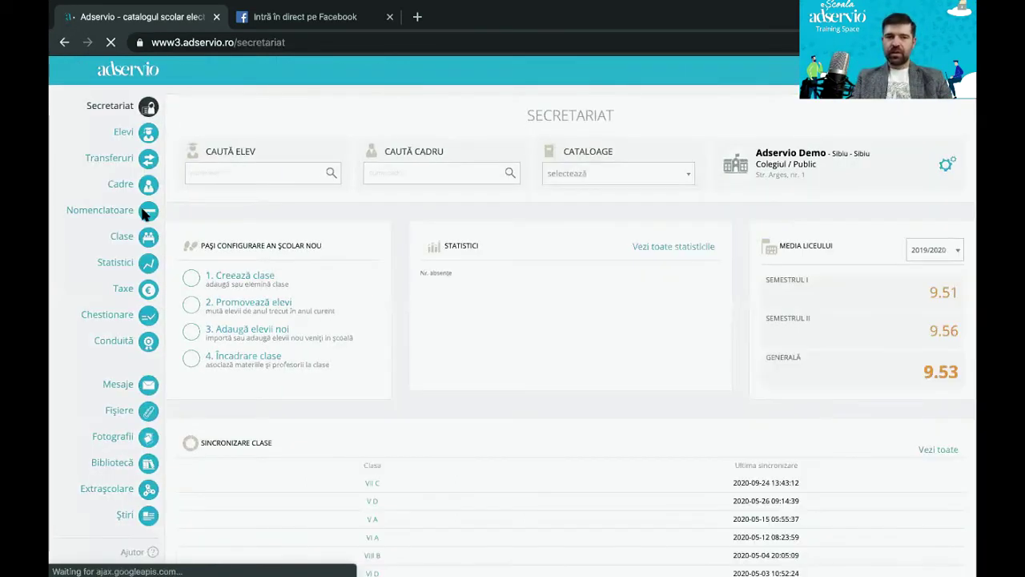
Step: Download the catalogue of class VIII B from the secretariat's class list and open the PDF
click(145, 239)
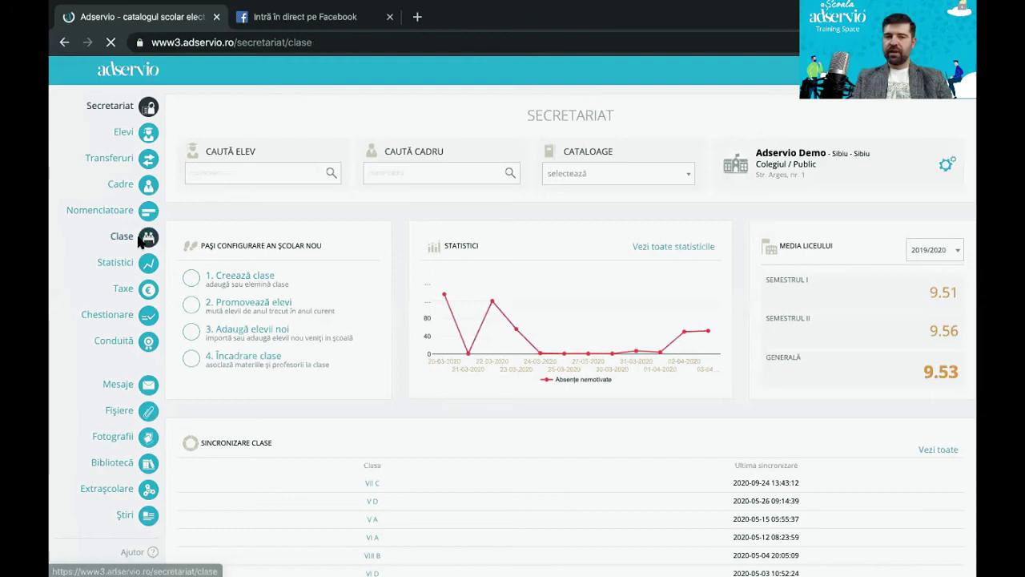
scroll(589, 410, down, 8)
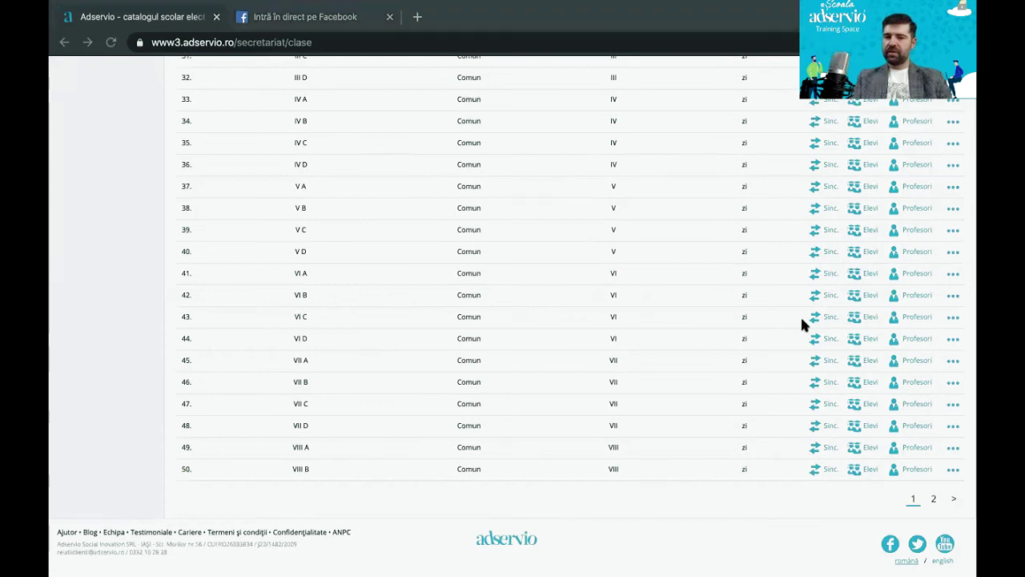
scroll(943, 457, up, 1)
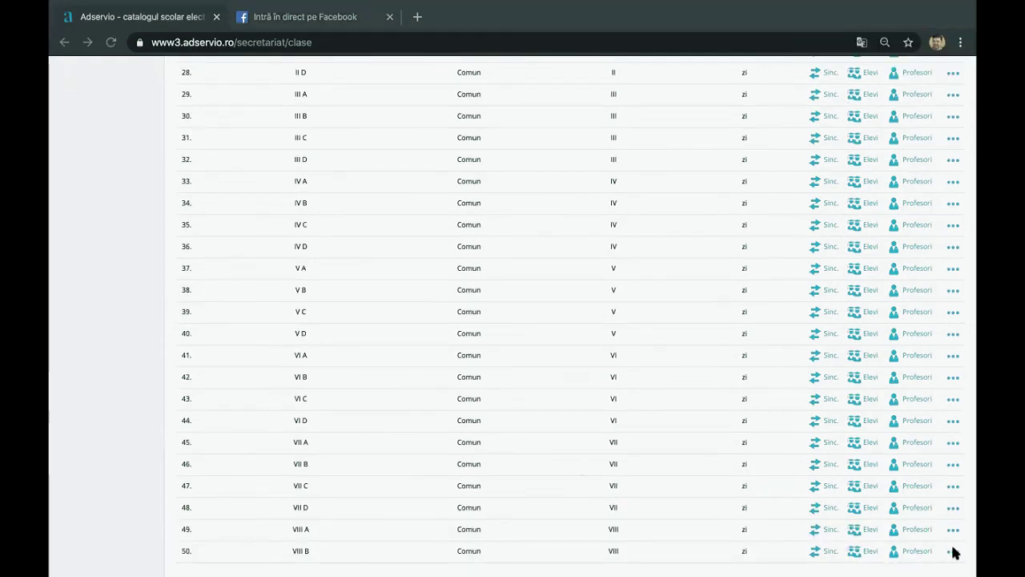
click(953, 551)
click(897, 478)
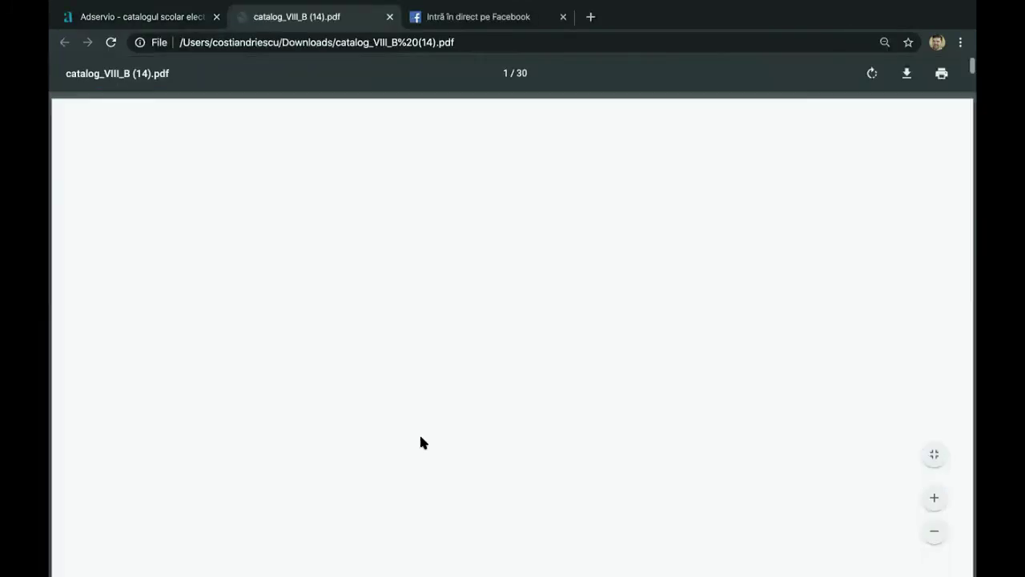
Step: Review the catalogue's cover page and its table of subjects and teachers
scroll(405, 461, down, 5)
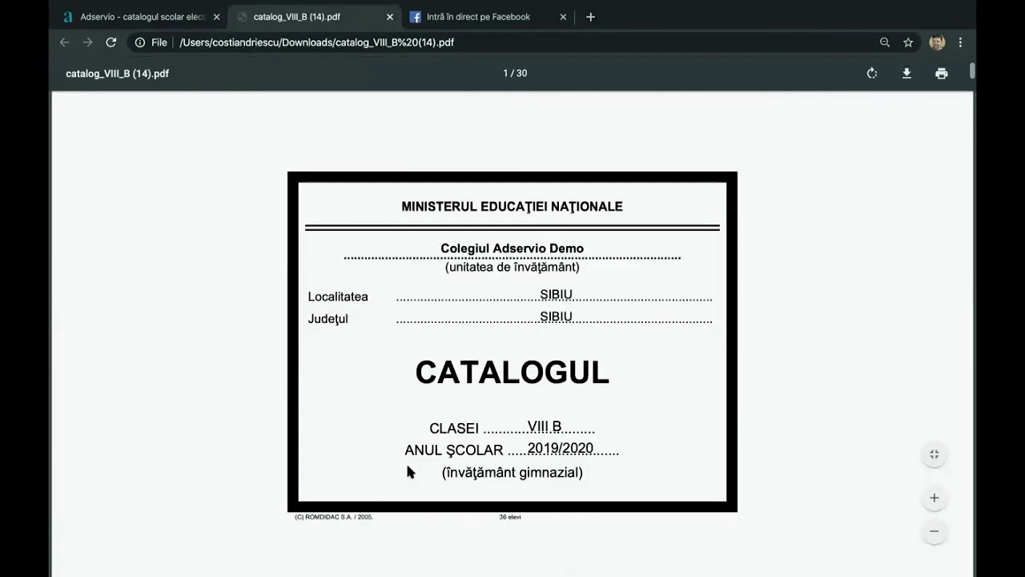
scroll(564, 402, down, 2)
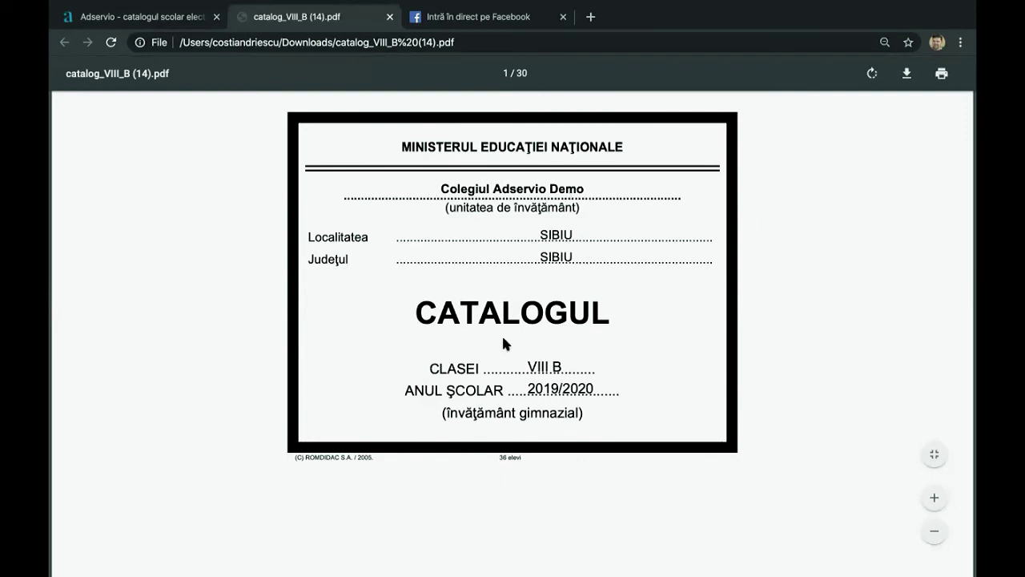
scroll(502, 343, down, 8)
scroll(549, 309, down, 15)
scroll(516, 325, down, 5)
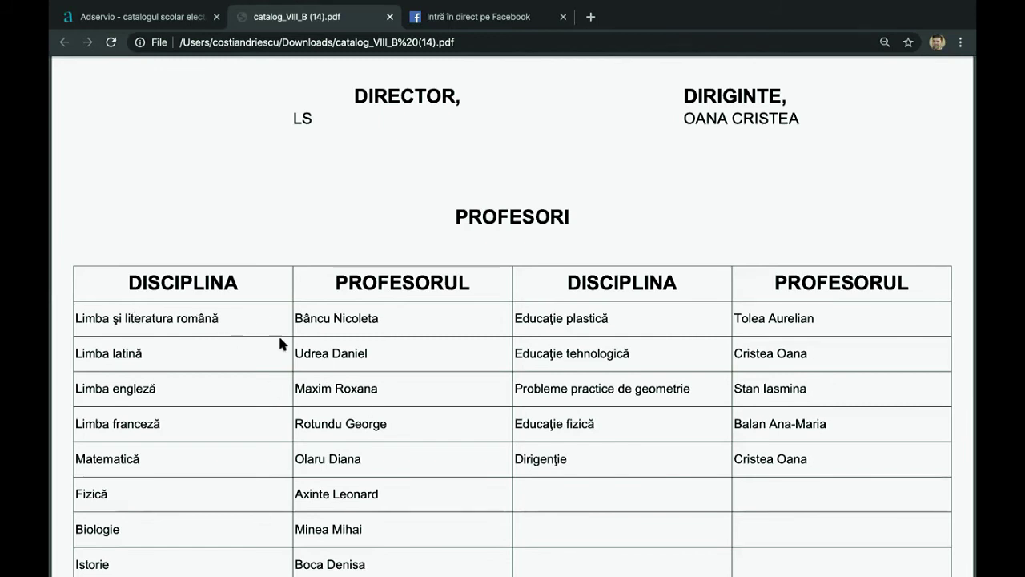
Step: Examine the first student's catalogue page, covering absences, grades, term paper marks, semester averages and the overall school situation
scroll(279, 342, down, 10)
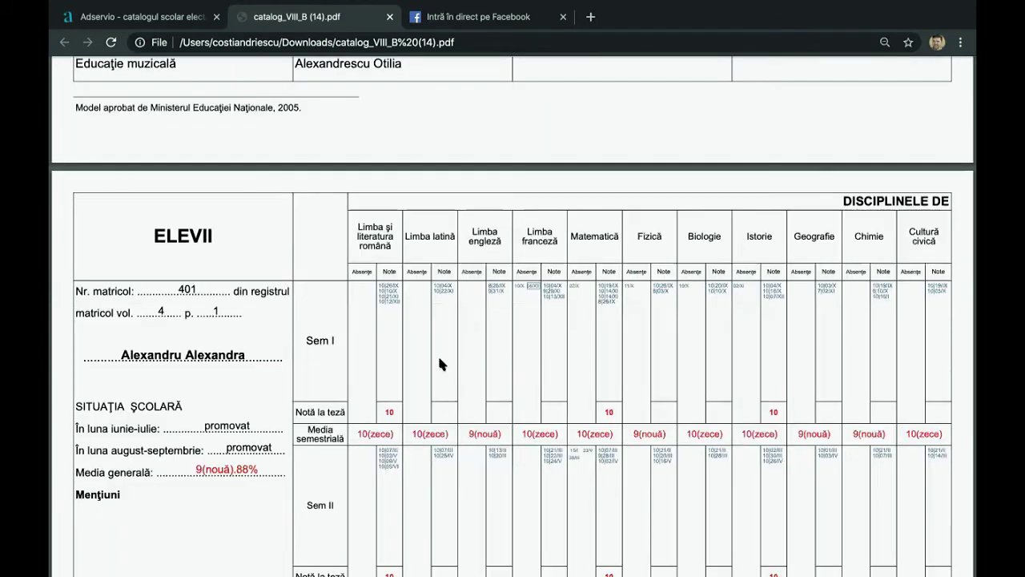
key(ctrl+plus)
key(ctrl+plus)
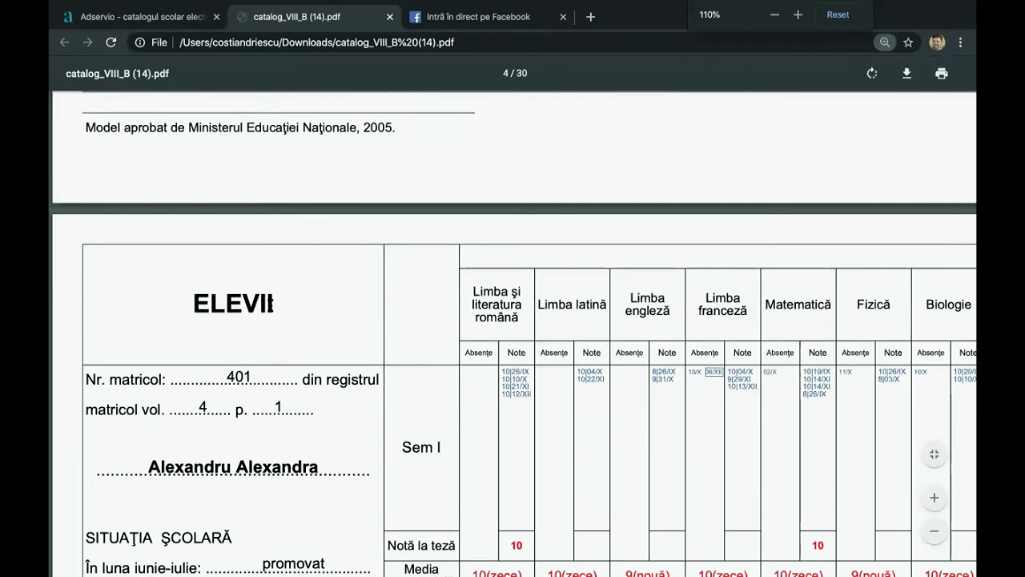
scroll(180, 244, down, 2)
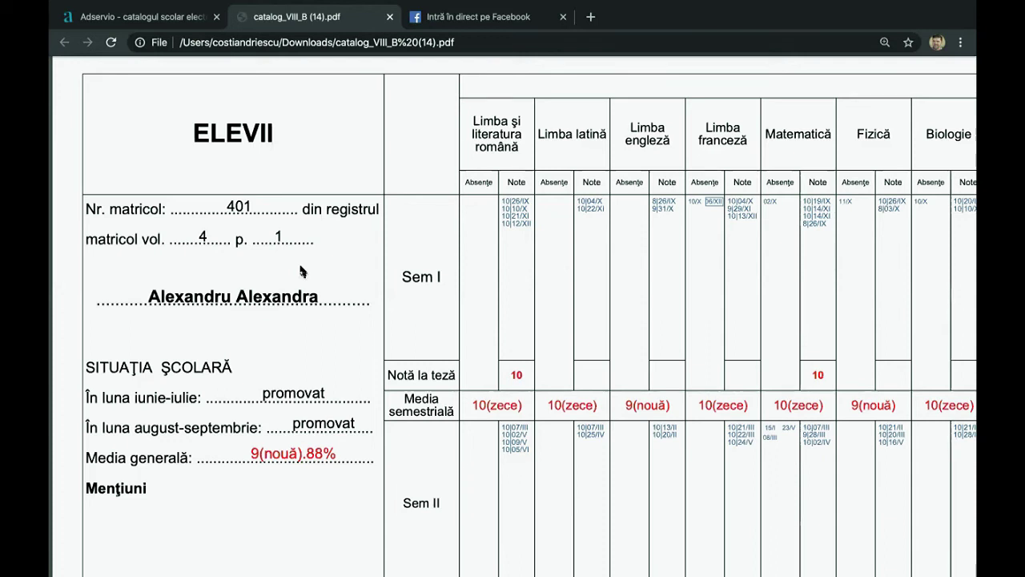
scroll(529, 244, right, 4)
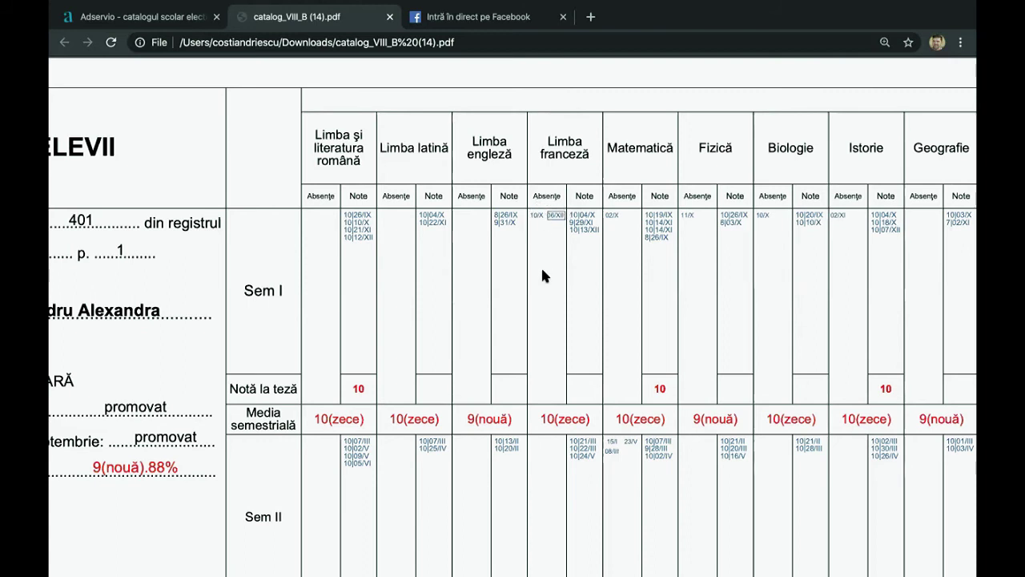
scroll(320, 293, down, 3)
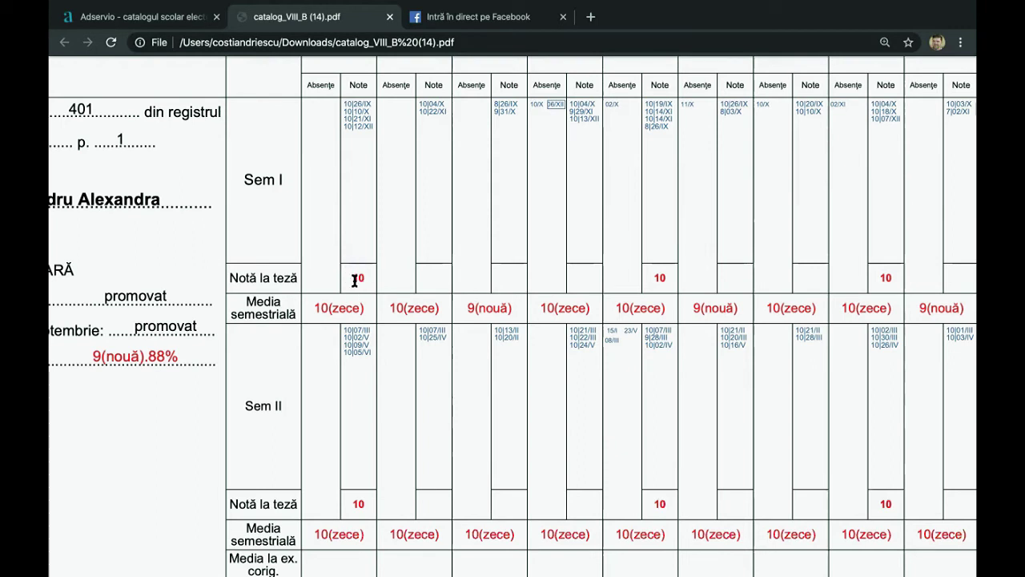
scroll(146, 346, left, 4)
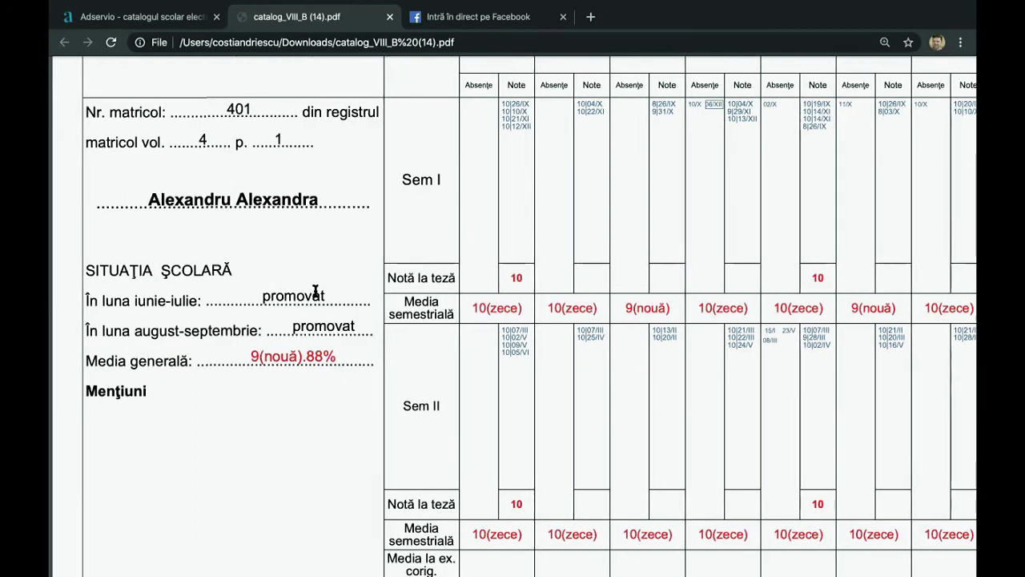
scroll(470, 377, down, 1)
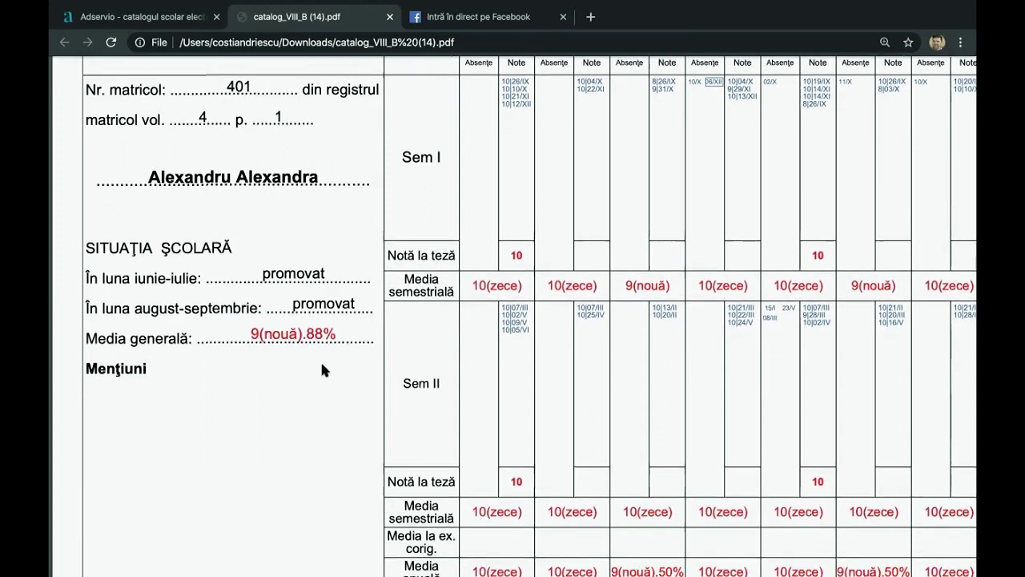
Step: Look through the continuation page with the remaining columns and the other students' pages in the catalogue
scroll(613, 402, right, 5)
scroll(612, 401, down, 10)
scroll(611, 401, down, 5)
key(super+minus)
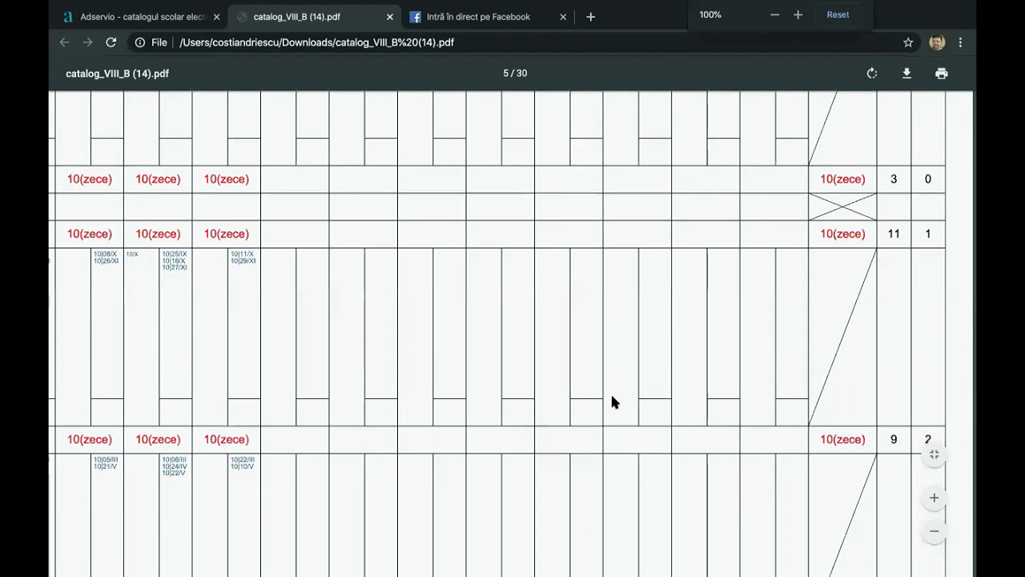
scroll(857, 316, down, 3)
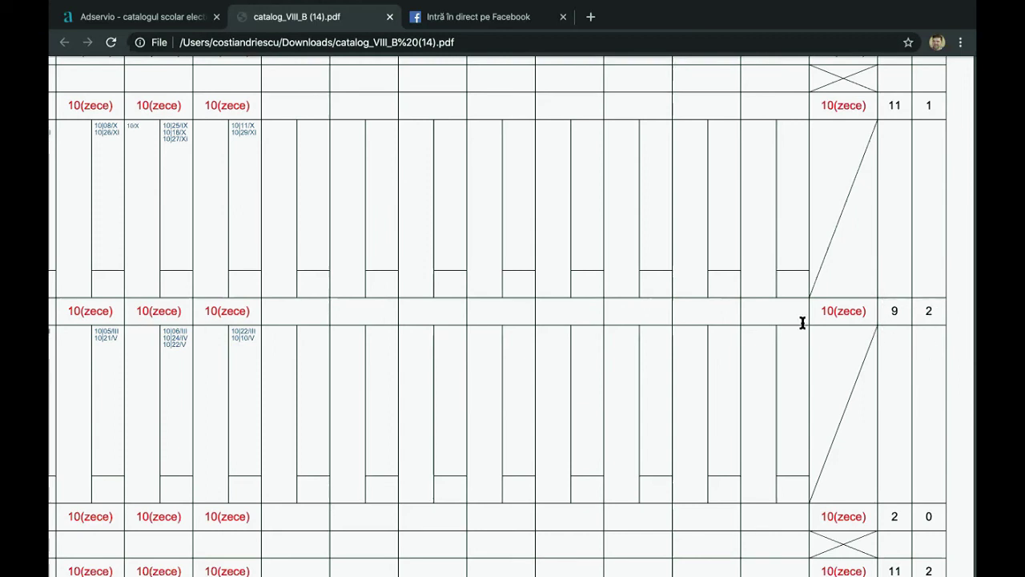
scroll(452, 439, down, 15)
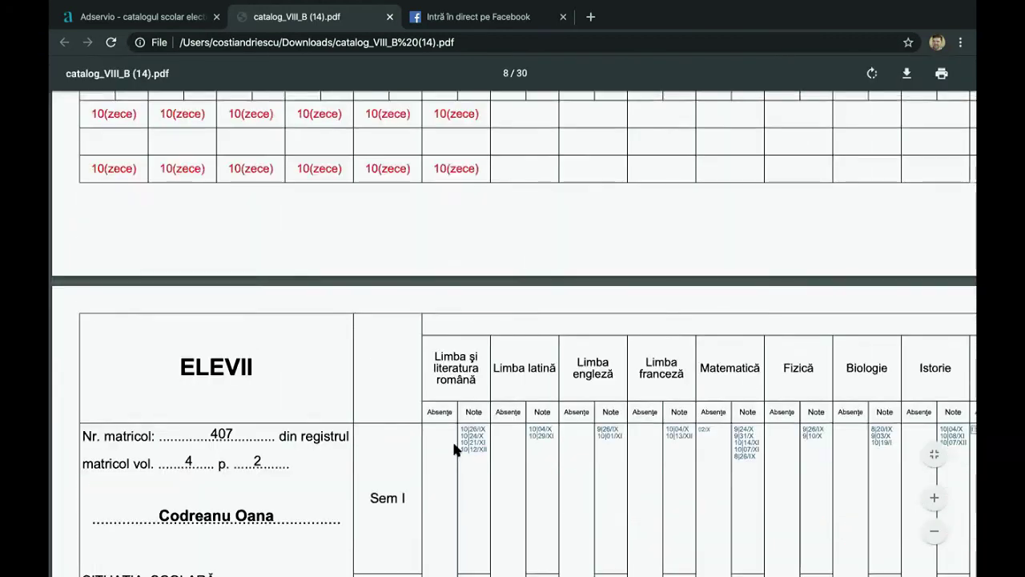
scroll(485, 384, down, 15)
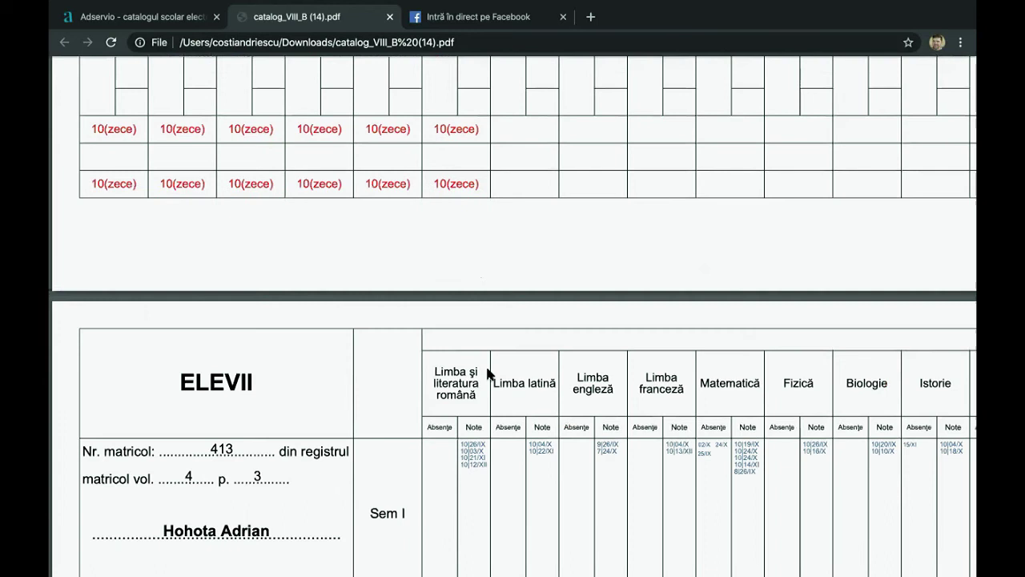
scroll(486, 374, down, 15)
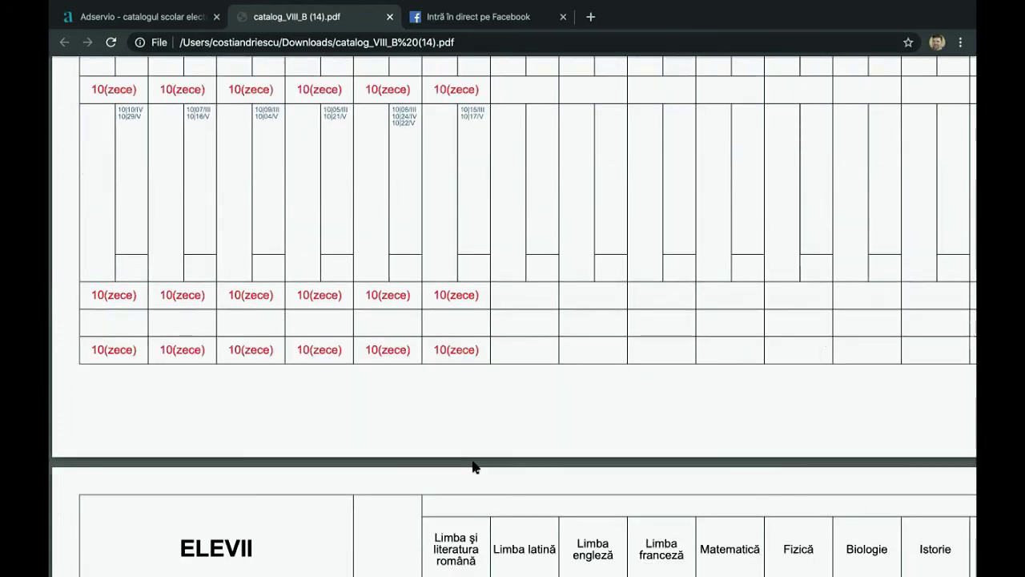
scroll(548, 290, down, 15)
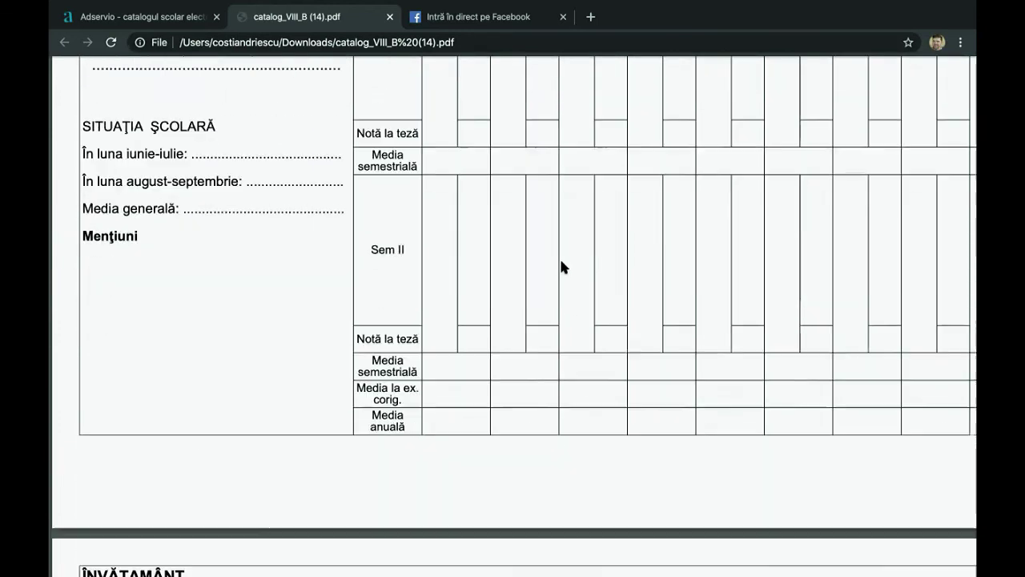
scroll(526, 361, down, 20)
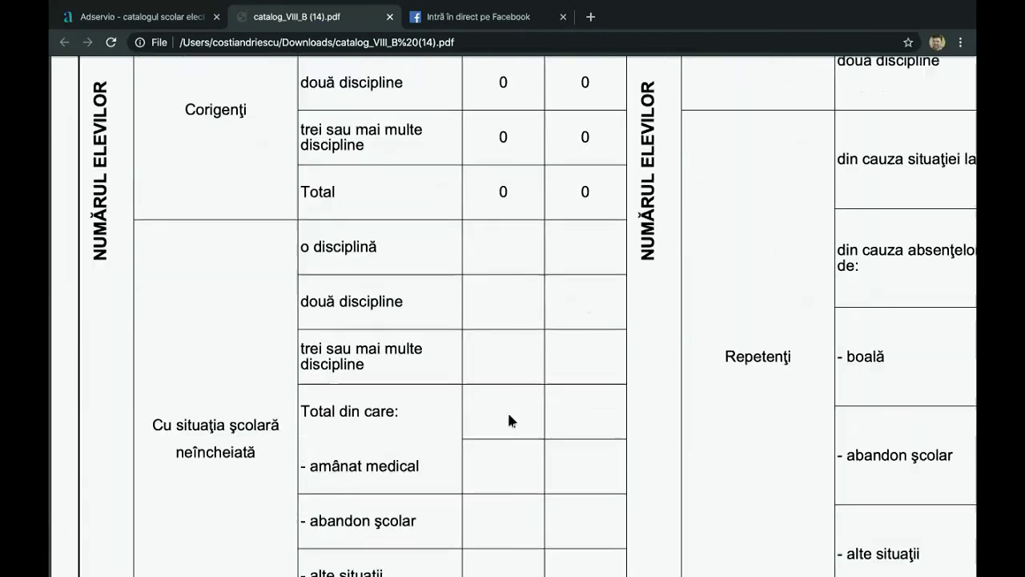
Step: Examine the general situation table for student movement, promotions, failed subjects and total and excused absences per semester
scroll(510, 418, up, 20)
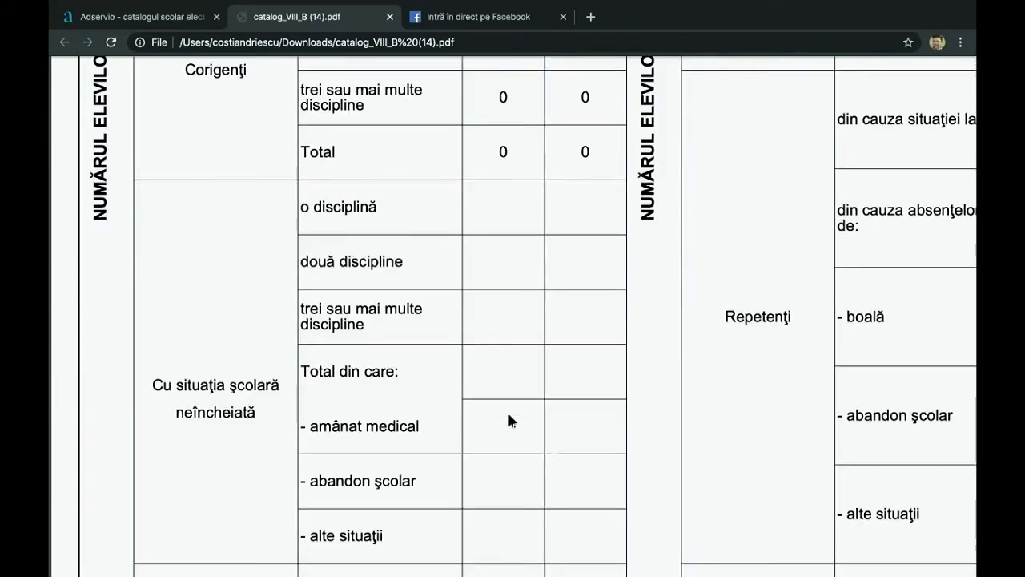
scroll(508, 418, up, 3)
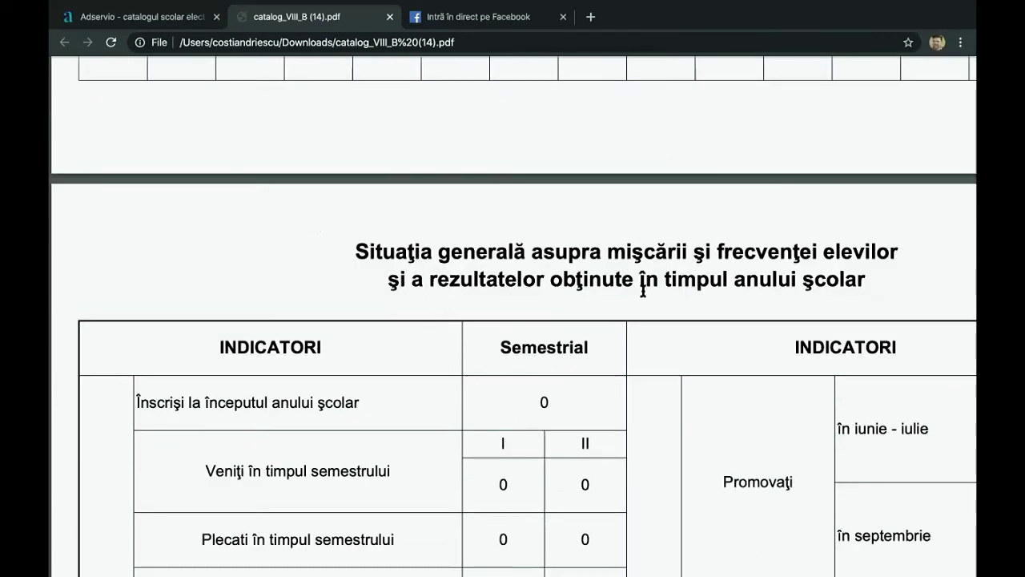
scroll(645, 286, down, 3)
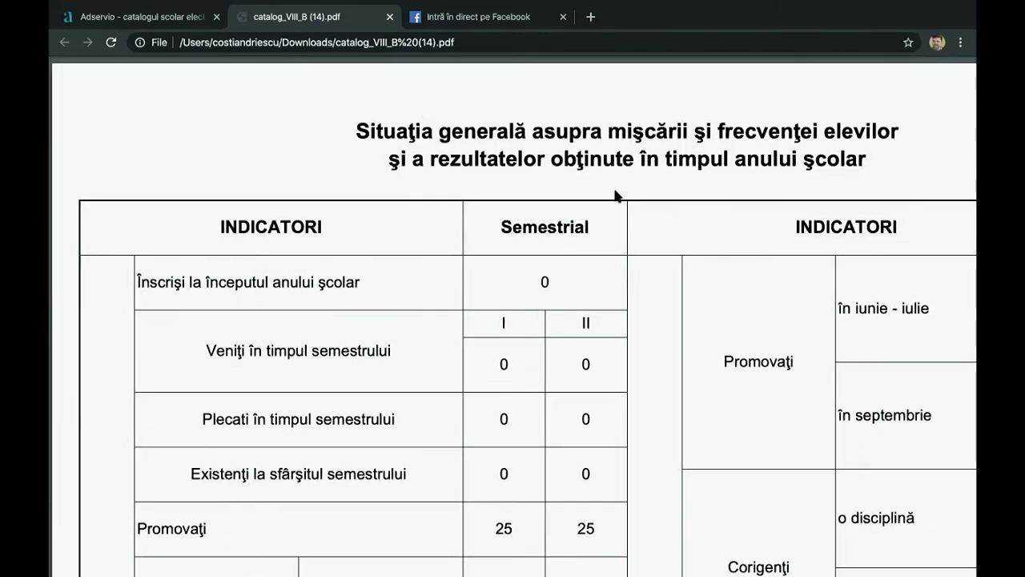
scroll(758, 192, down, 1)
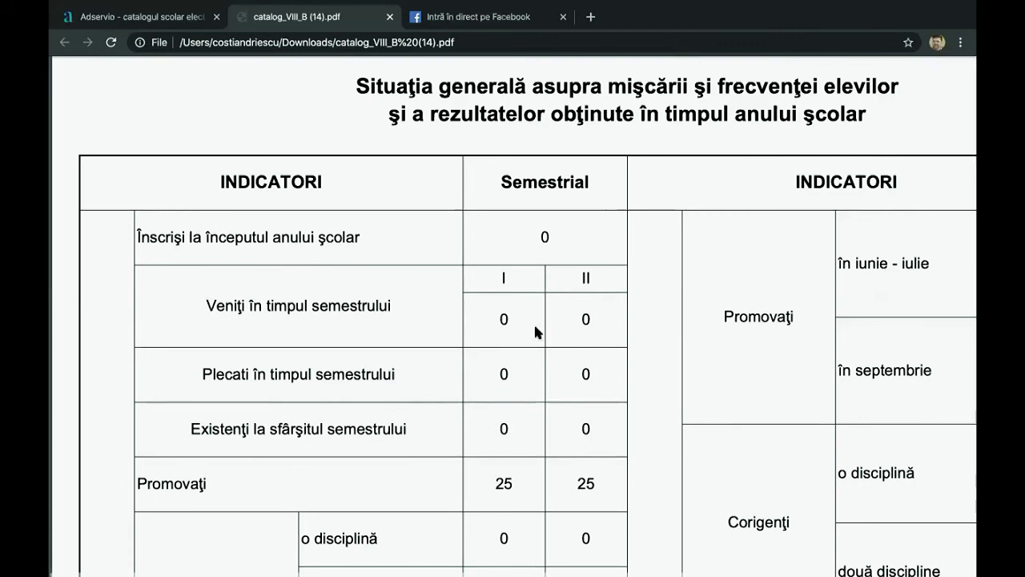
scroll(428, 392, down, 3)
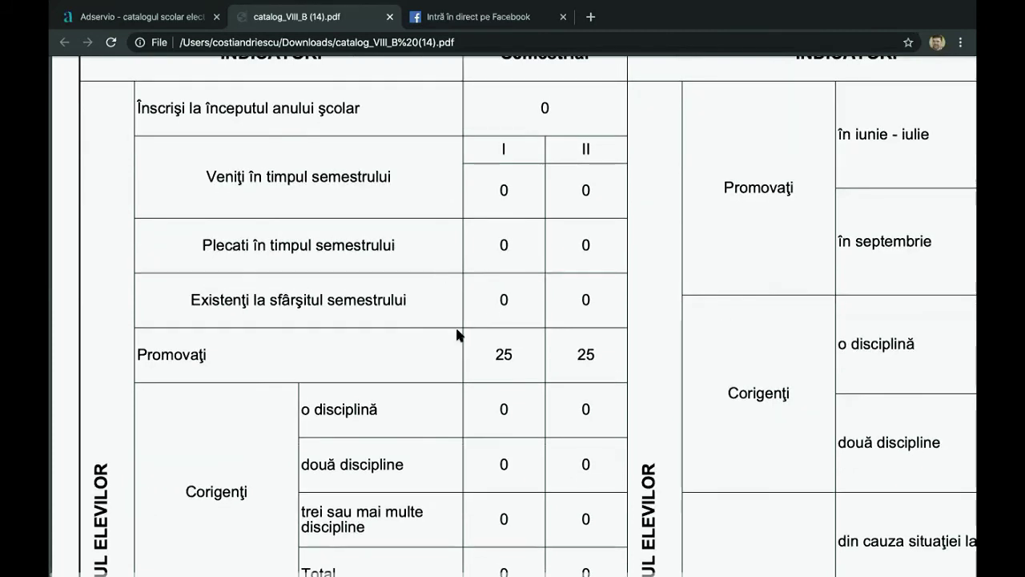
scroll(457, 334, down, 4)
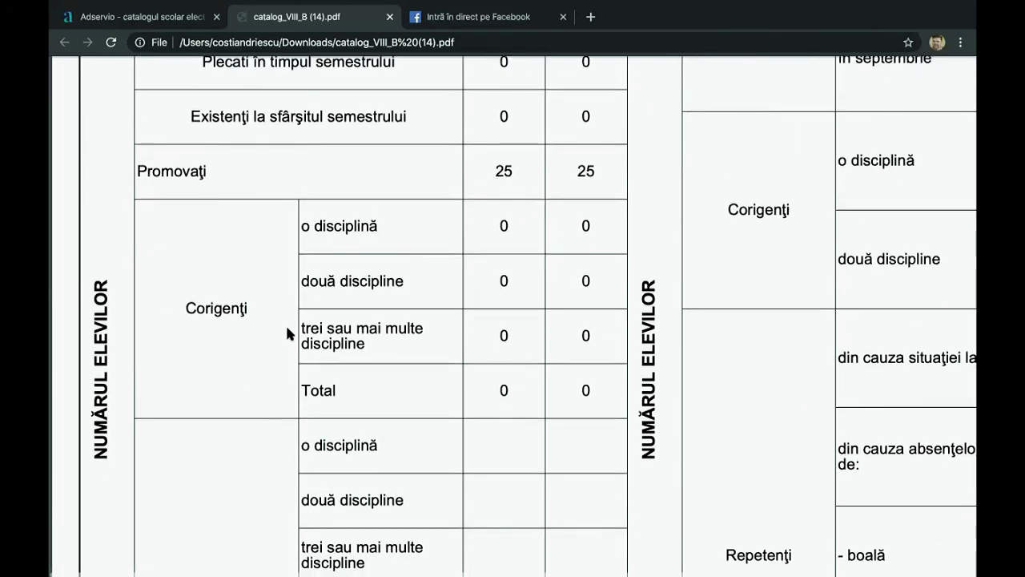
scroll(340, 337, down, 2)
scroll(341, 336, right, 1)
scroll(372, 331, right, 2)
scroll(344, 320, down, 10)
scroll(321, 308, left, 2)
scroll(272, 200, up, 2)
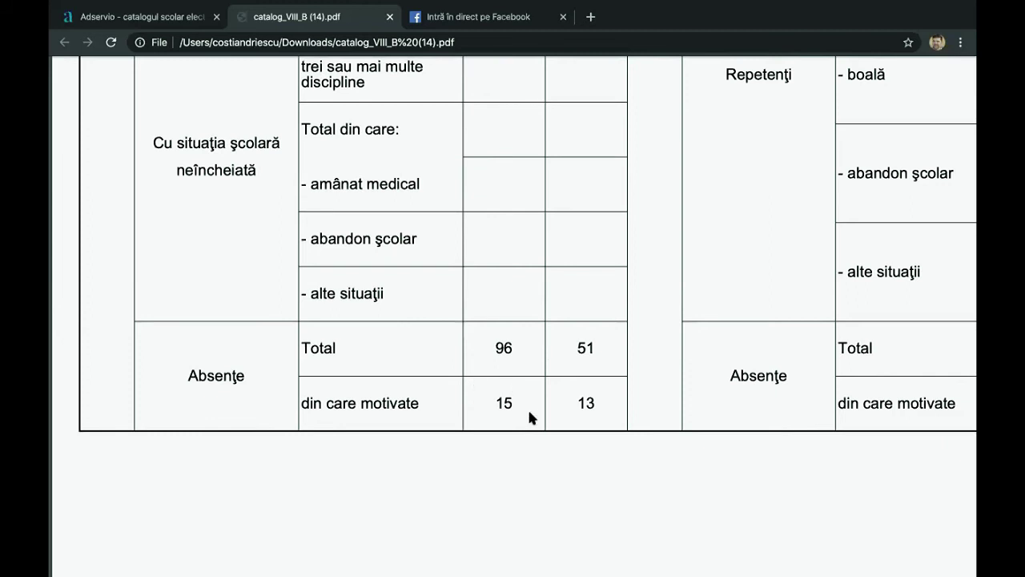
scroll(533, 337, up, 1)
Step: View the table of students' personal data in the class VIII B catalogue
scroll(533, 336, down, 4)
scroll(533, 336, down, 3)
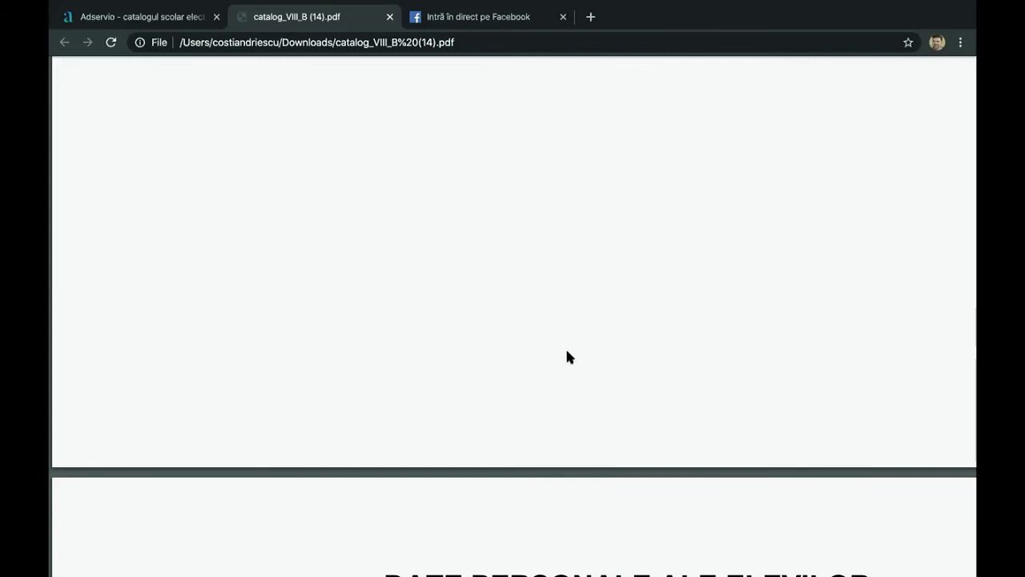
scroll(524, 396, down, 5)
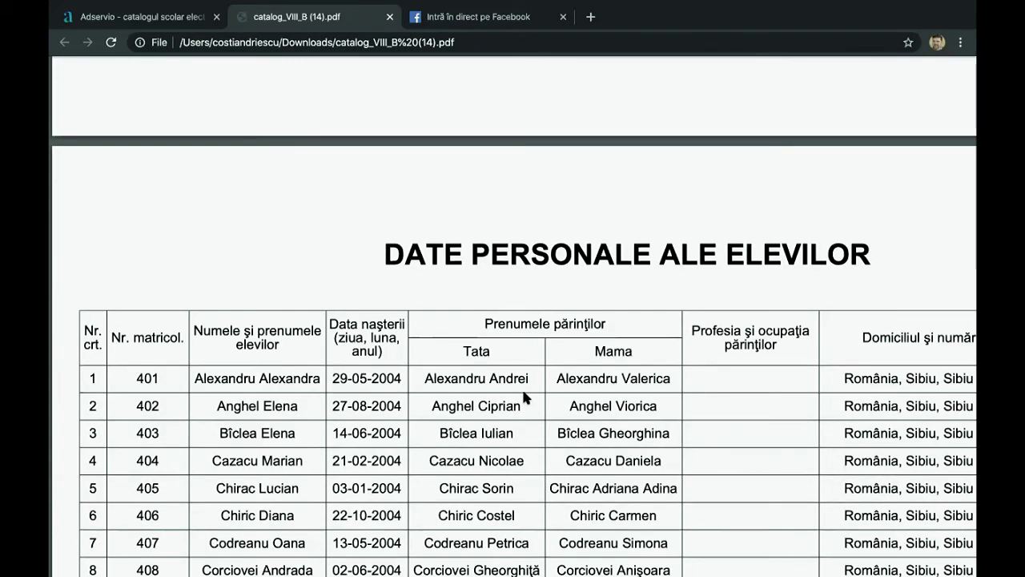
Step: Examine the full width of the students' personal data table, including birth dates, parents' names, occupation, address and phone, and remarks columns
scroll(522, 392, down, 2)
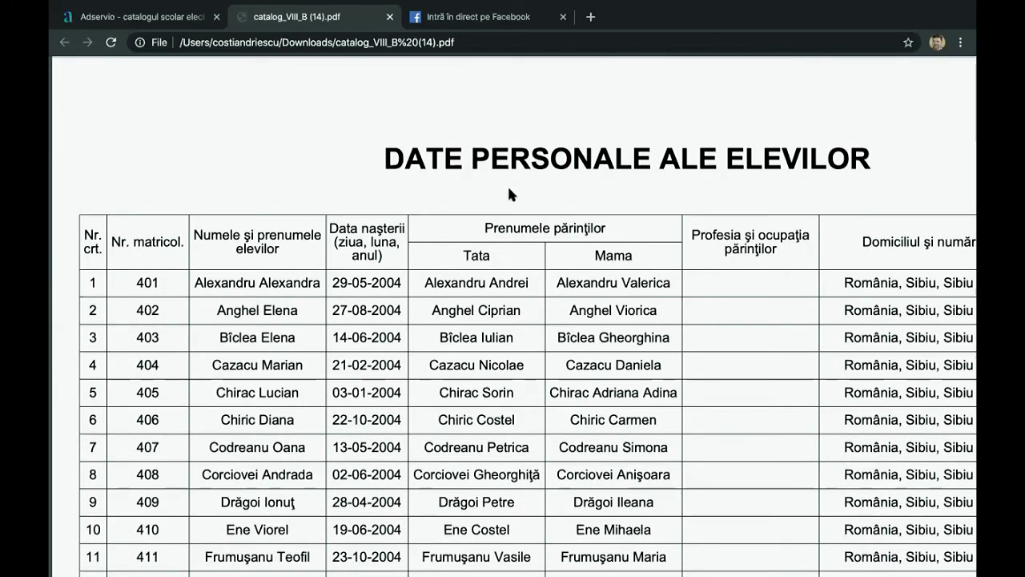
key(ctrl+minus)
key(ctrl+minus)
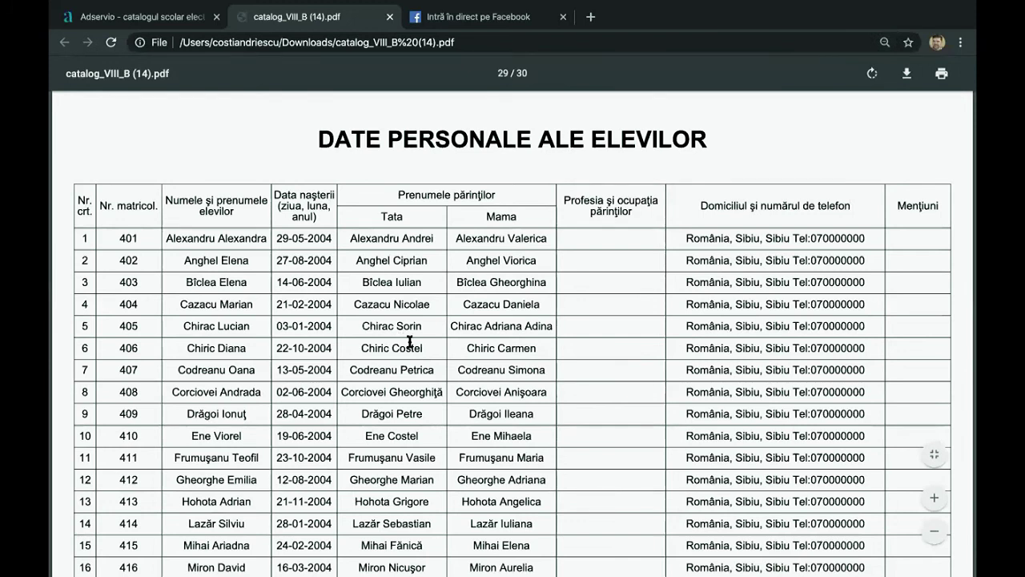
scroll(401, 338, down, 1)
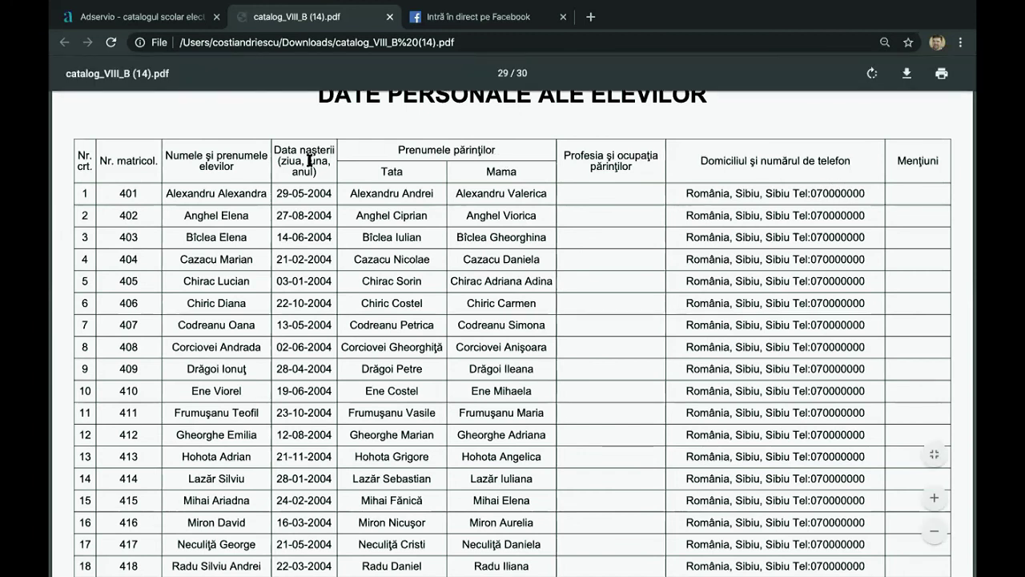
Step: Examine the PROCES-VERBAL handover report, its form teacher, director and secretary signature fields, and the PRECIZARE table of responsible teachers
scroll(430, 338, down, 12)
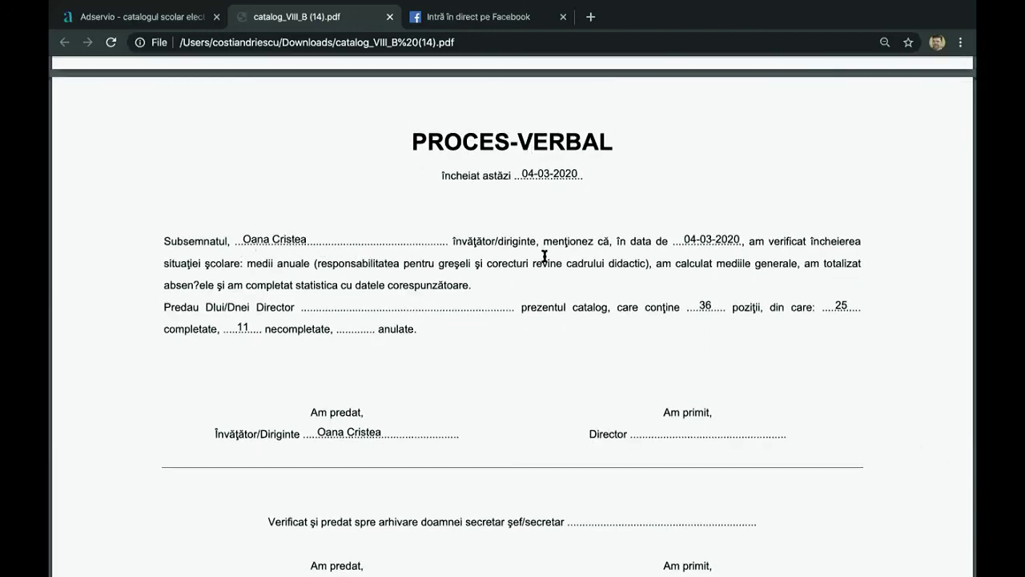
scroll(599, 256, down, 3)
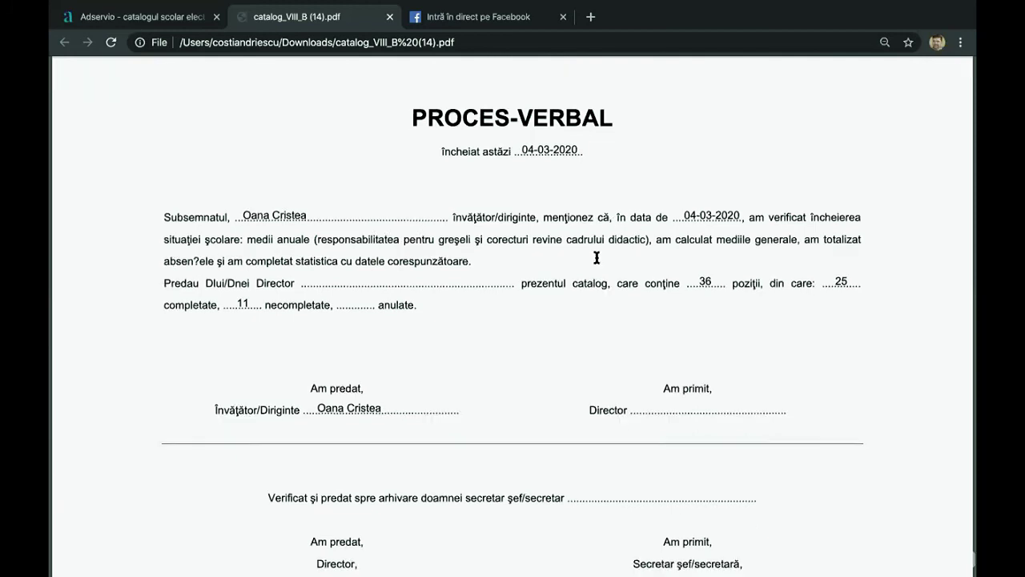
scroll(517, 285, down, 15)
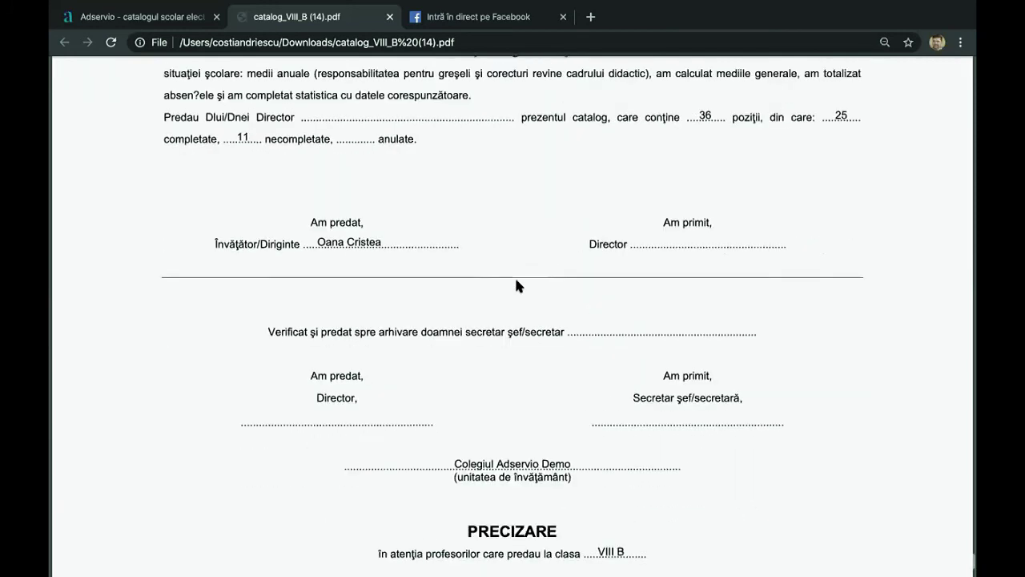
scroll(527, 364, up, 15)
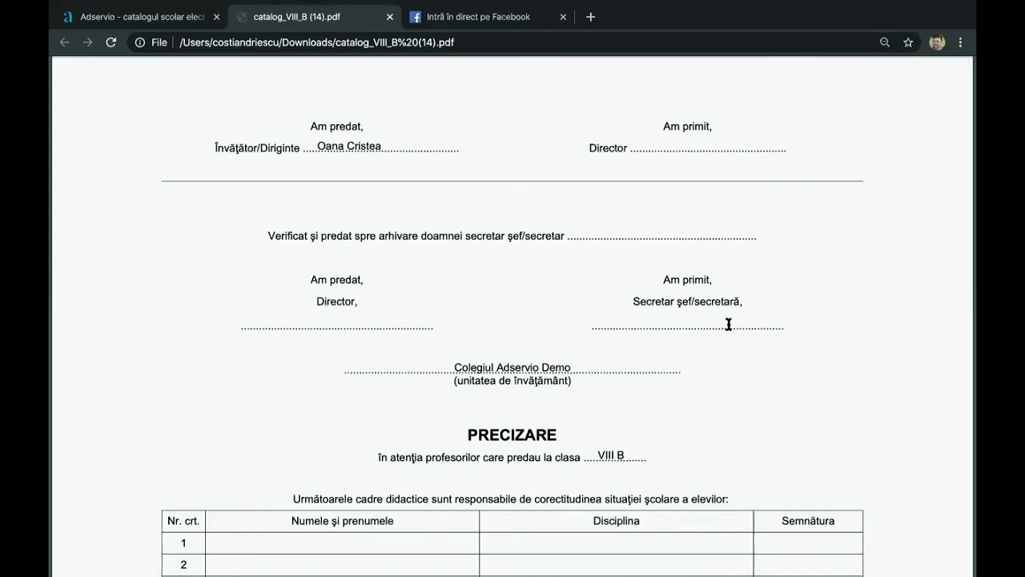
scroll(641, 204, down, 3)
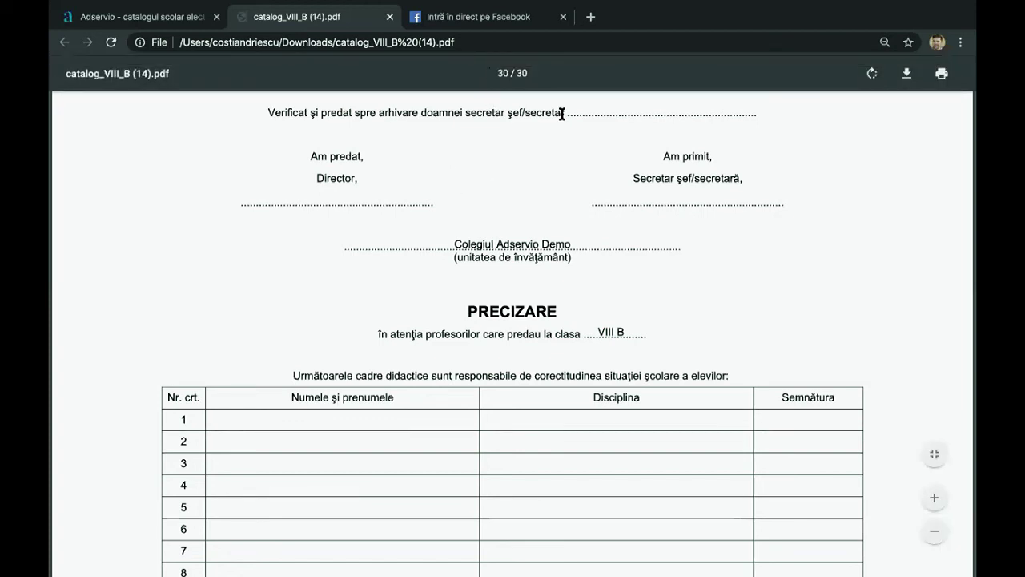
scroll(556, 112, up, 6)
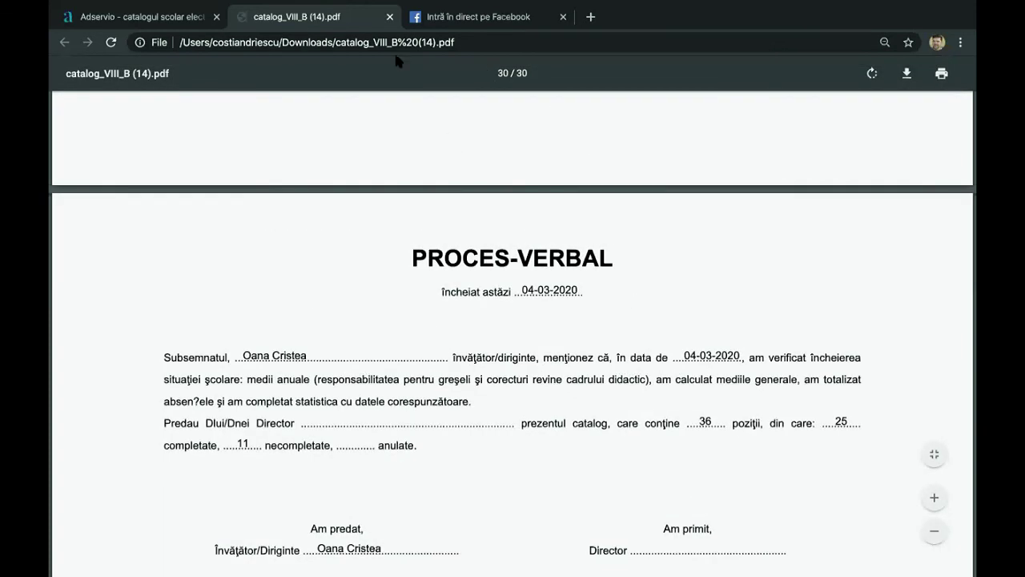
scroll(453, 210, down, 4)
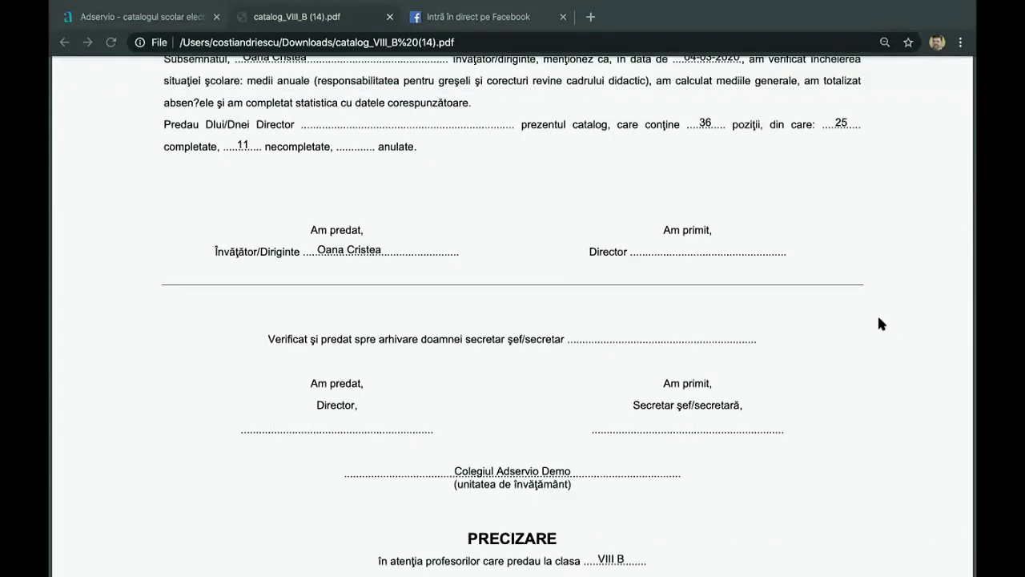
Step: Look back through the catalogue's blank and completed student grade pages as far as the class VIII B cover page
scroll(574, 153, down, 20)
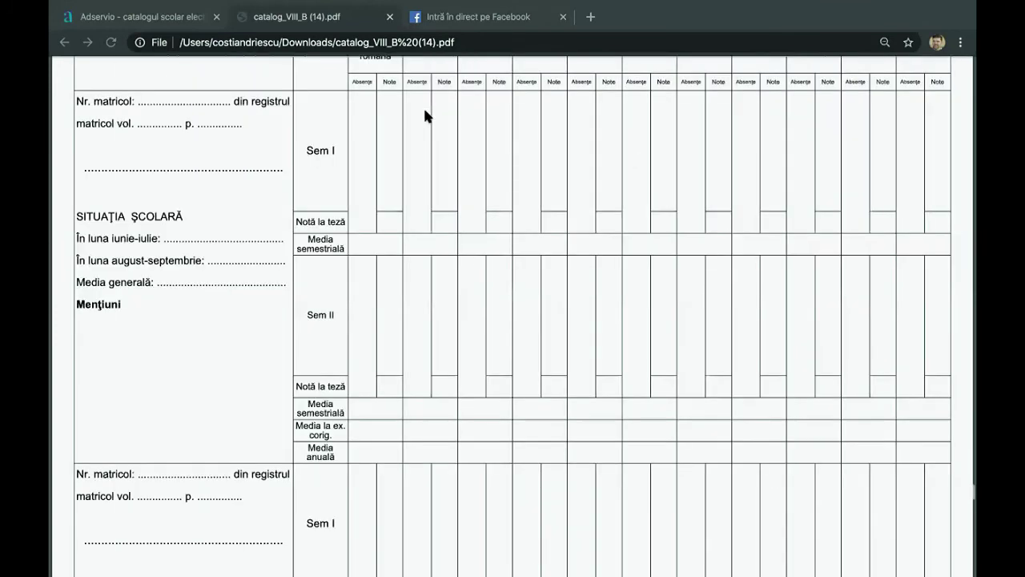
scroll(419, 93, up, 1)
scroll(419, 93, down, 10)
scroll(496, 144, up, 3)
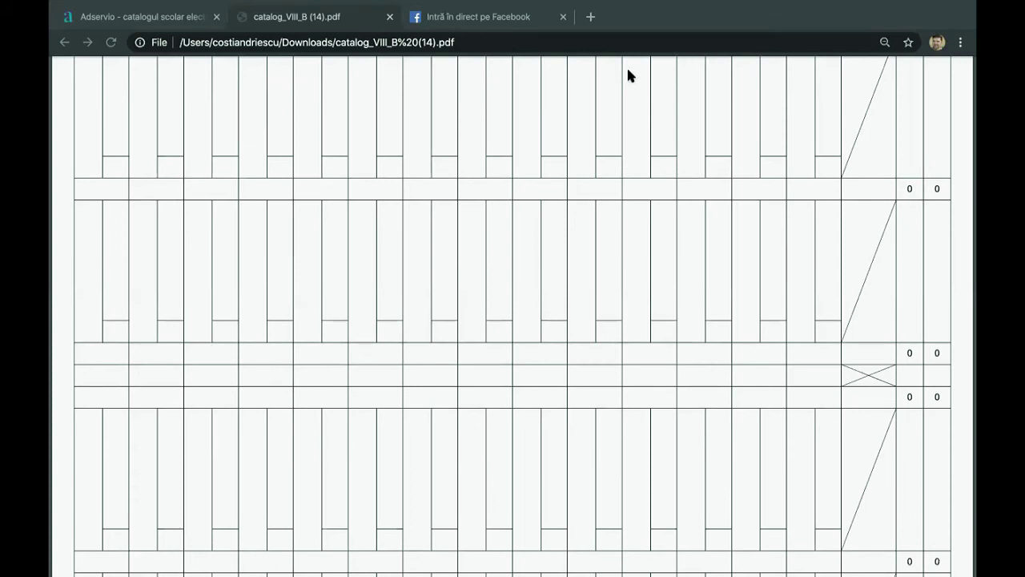
scroll(527, 240, up, 1)
scroll(405, 243, up, 20)
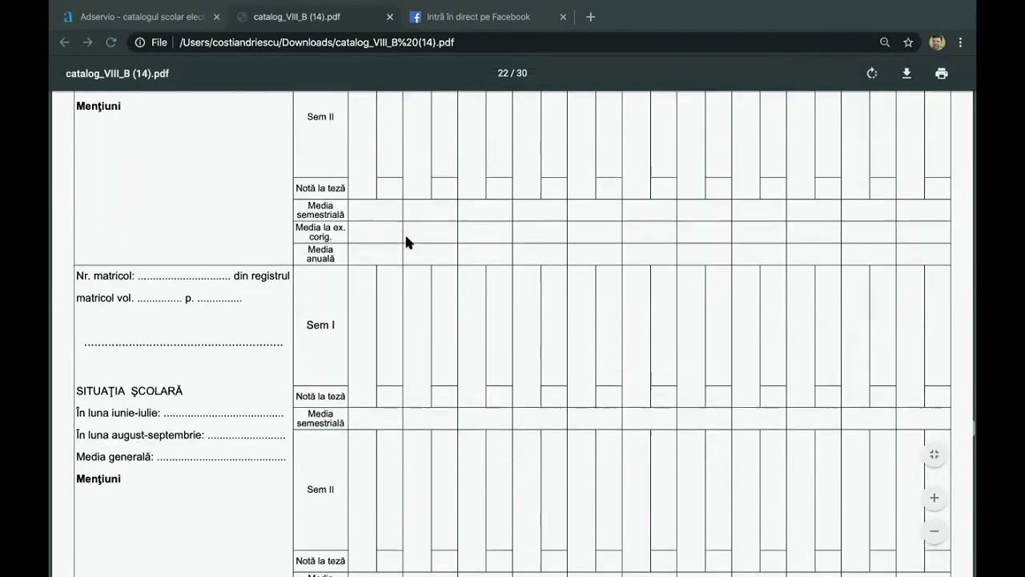
scroll(440, 223, up, 20)
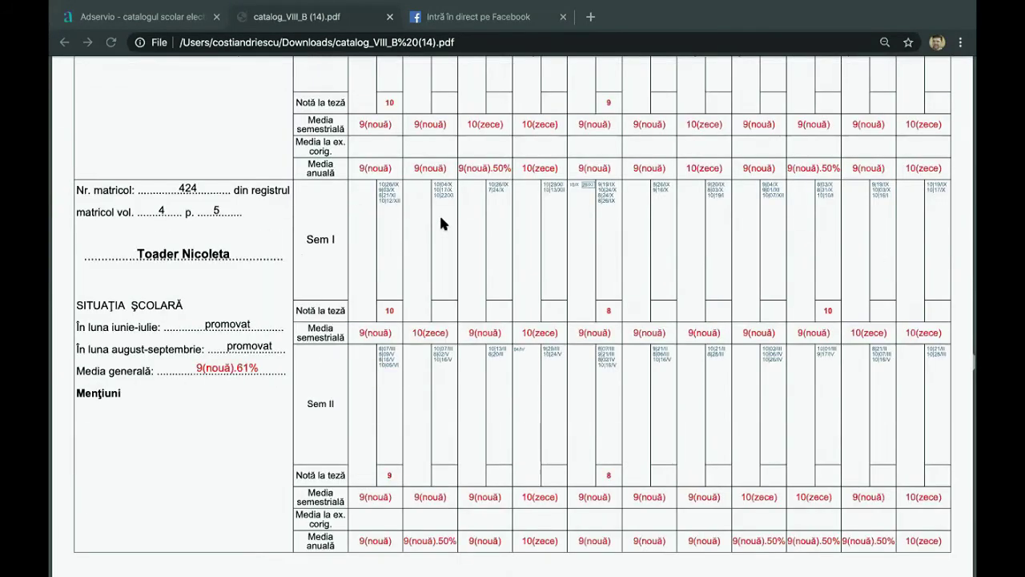
scroll(440, 223, up, 20)
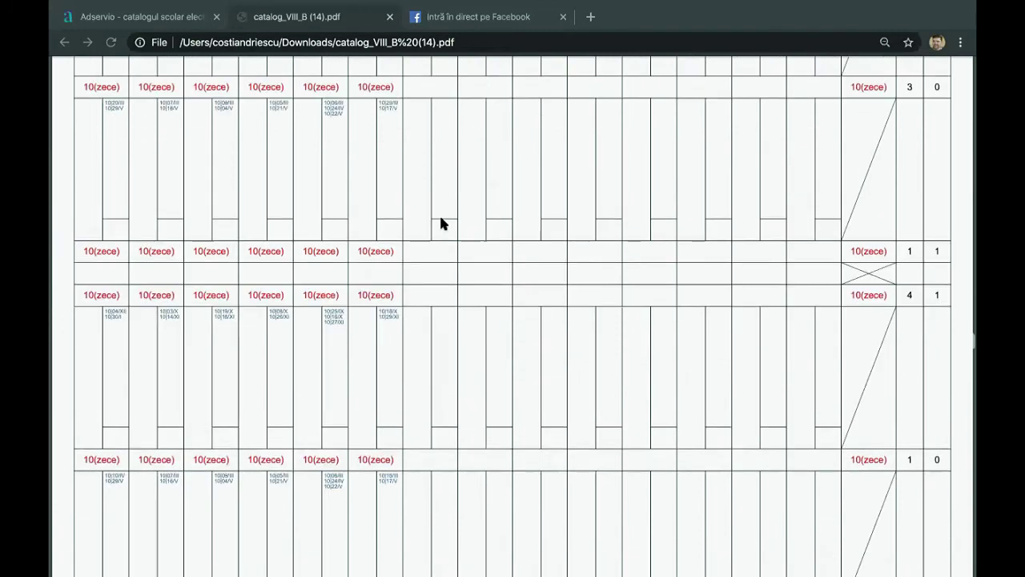
scroll(441, 217, up, 20)
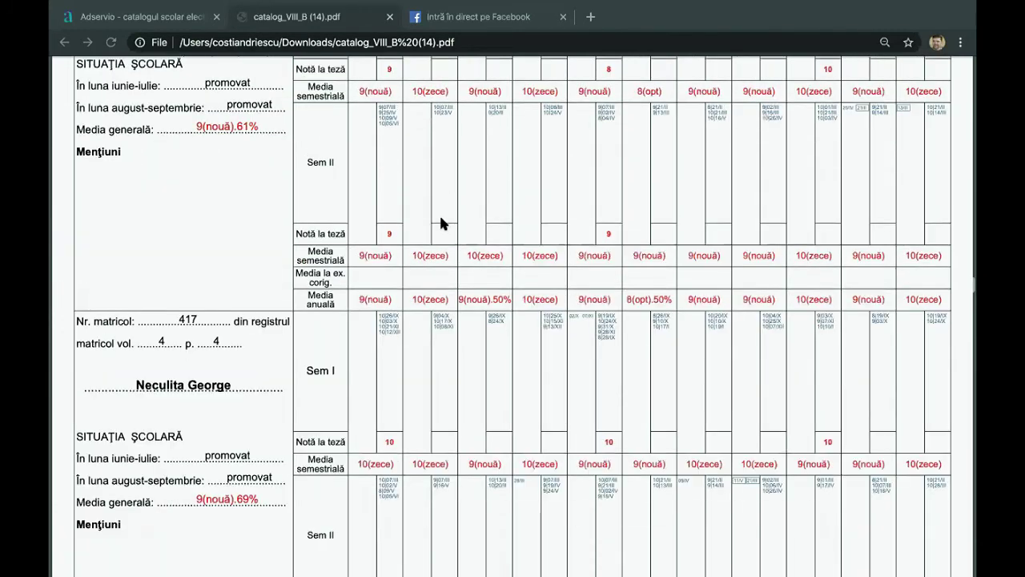
scroll(440, 223, up, 20)
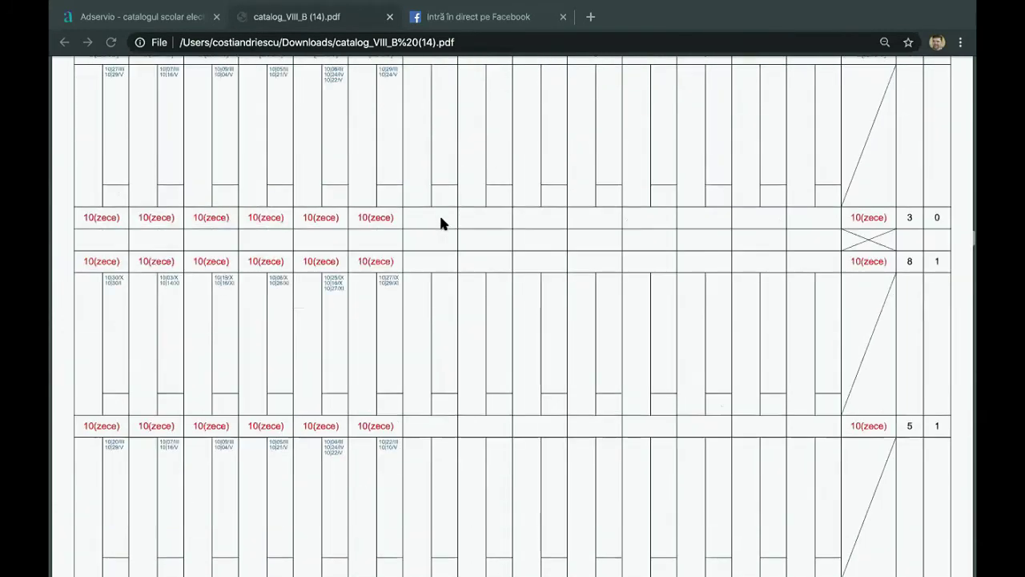
scroll(440, 181, up, 15)
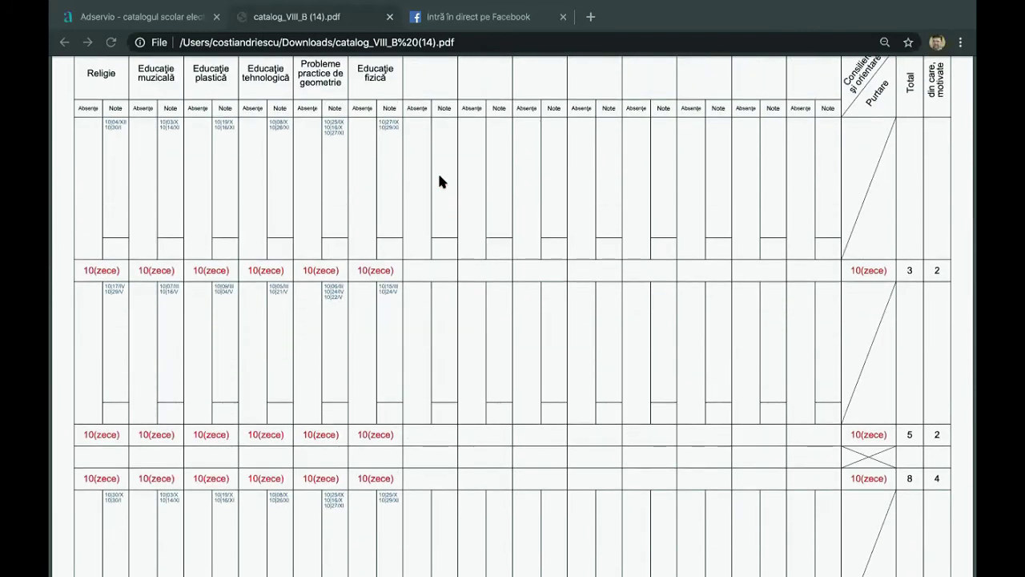
scroll(365, 109, up, 10)
scroll(365, 110, up, 10)
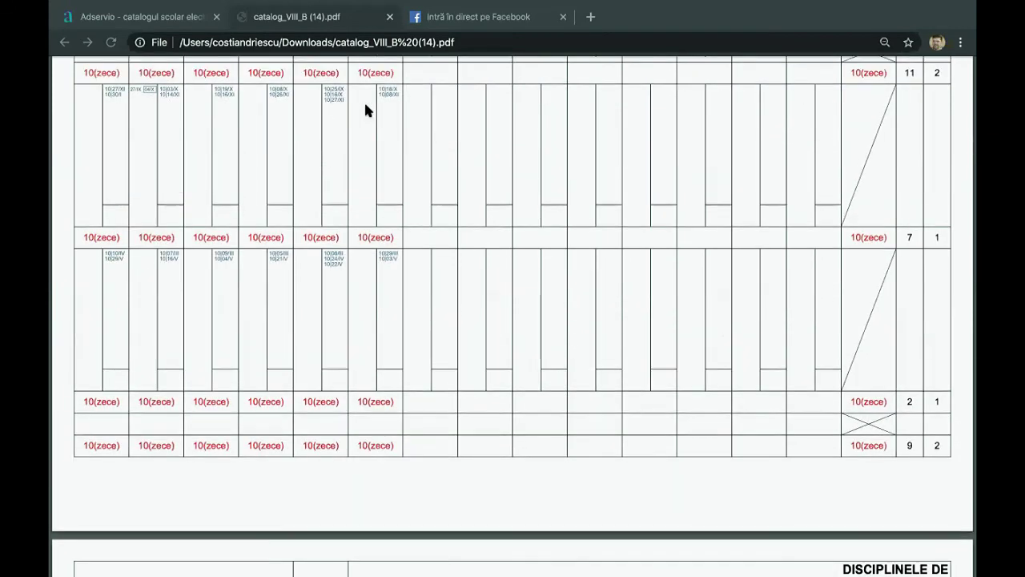
scroll(619, 150, up, 15)
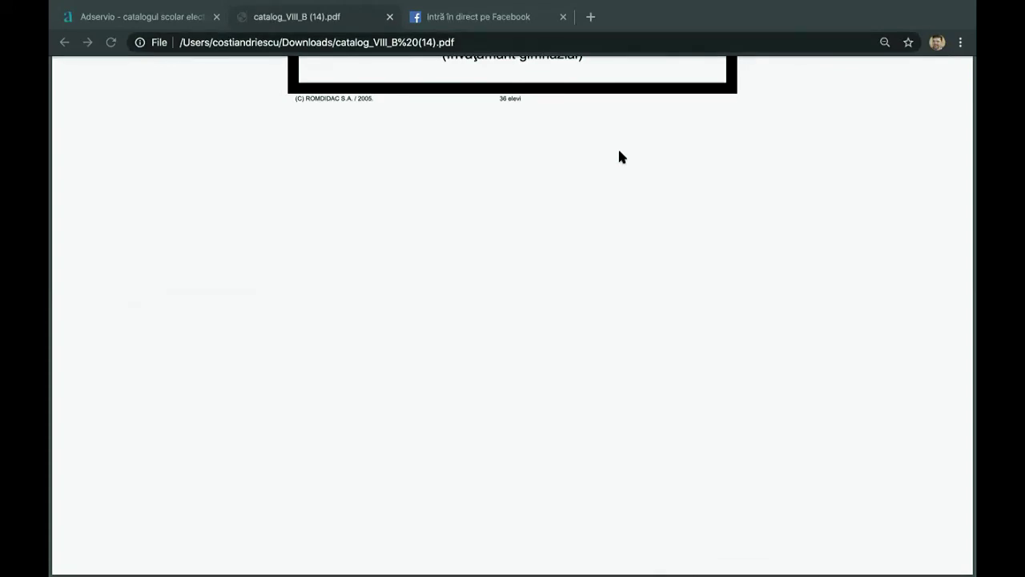
scroll(447, 152, up, 8)
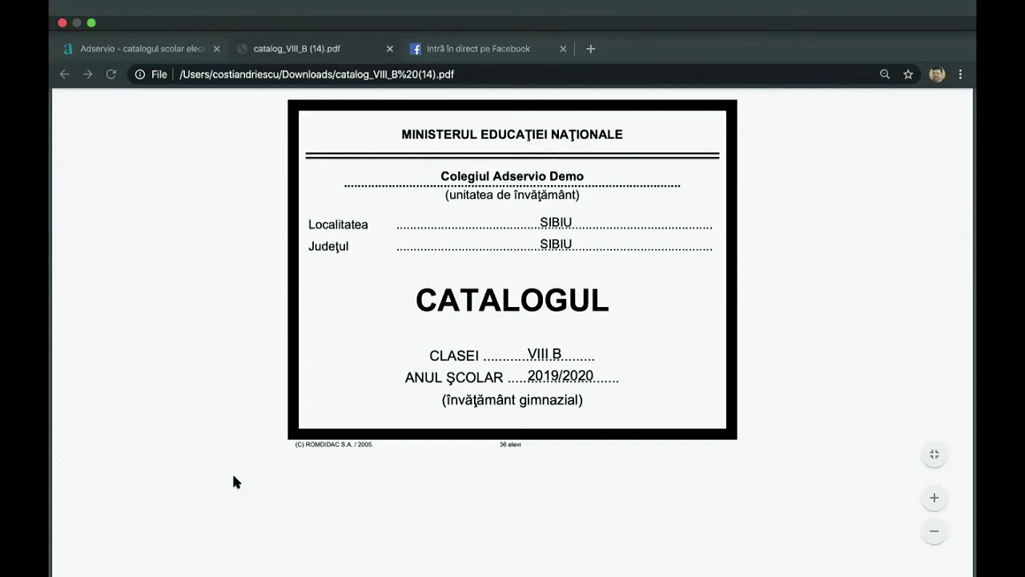
Step: Switch back to the Adservio secretary account and open the students (Elevi) section
click(136, 48)
scroll(335, 228, up, 15)
click(134, 132)
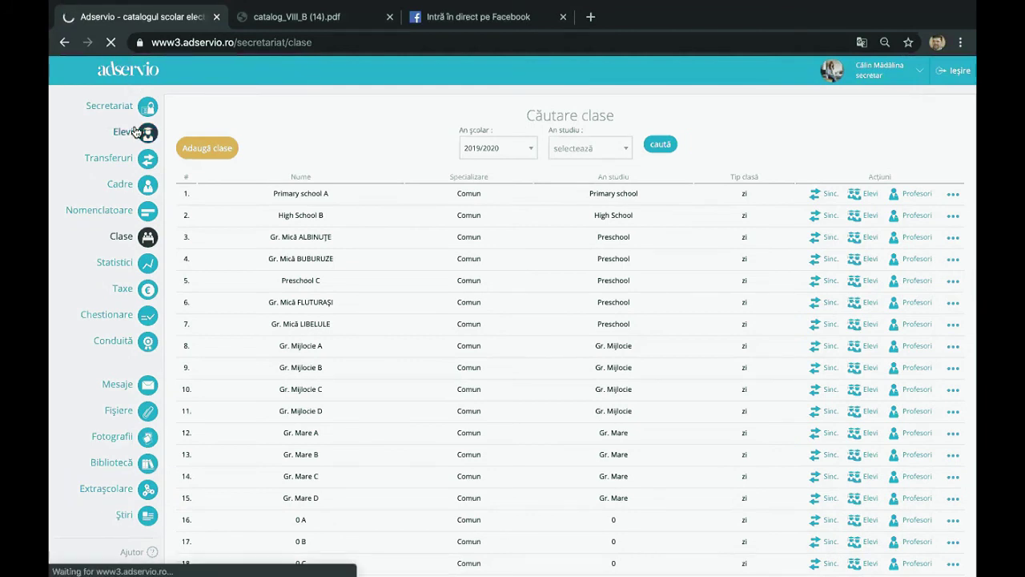